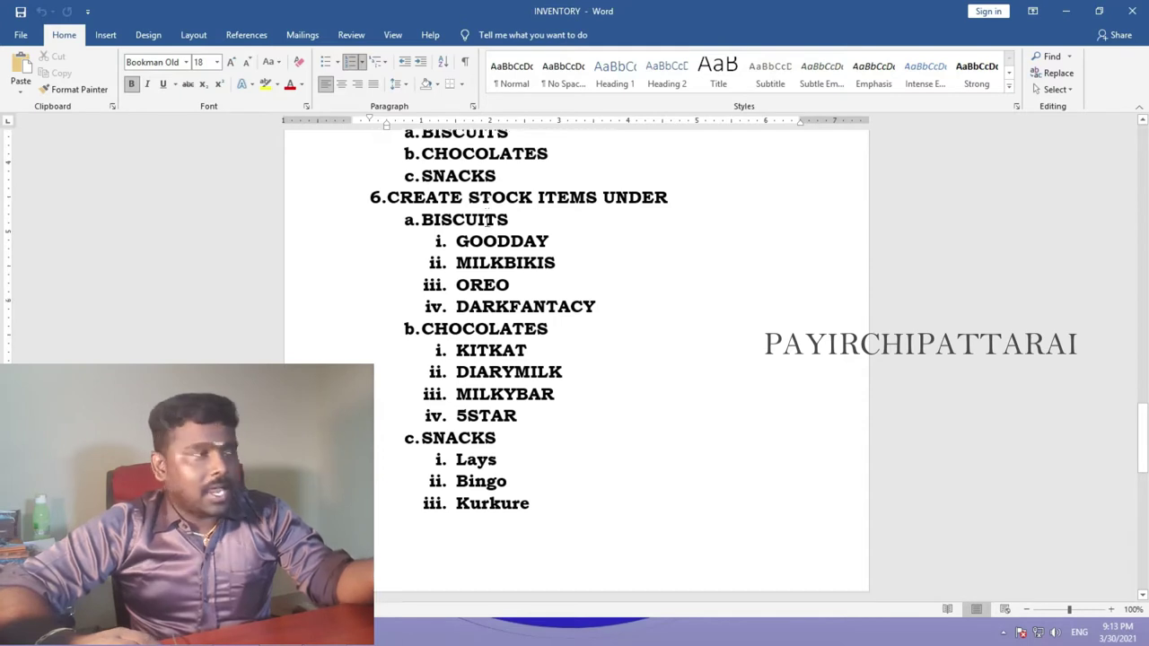
# - Read the INVENTORY document's voucher-entry and stock-summary steps, then switch back to TallyPrime
pyautogui.scroll(-5, 442, 233)
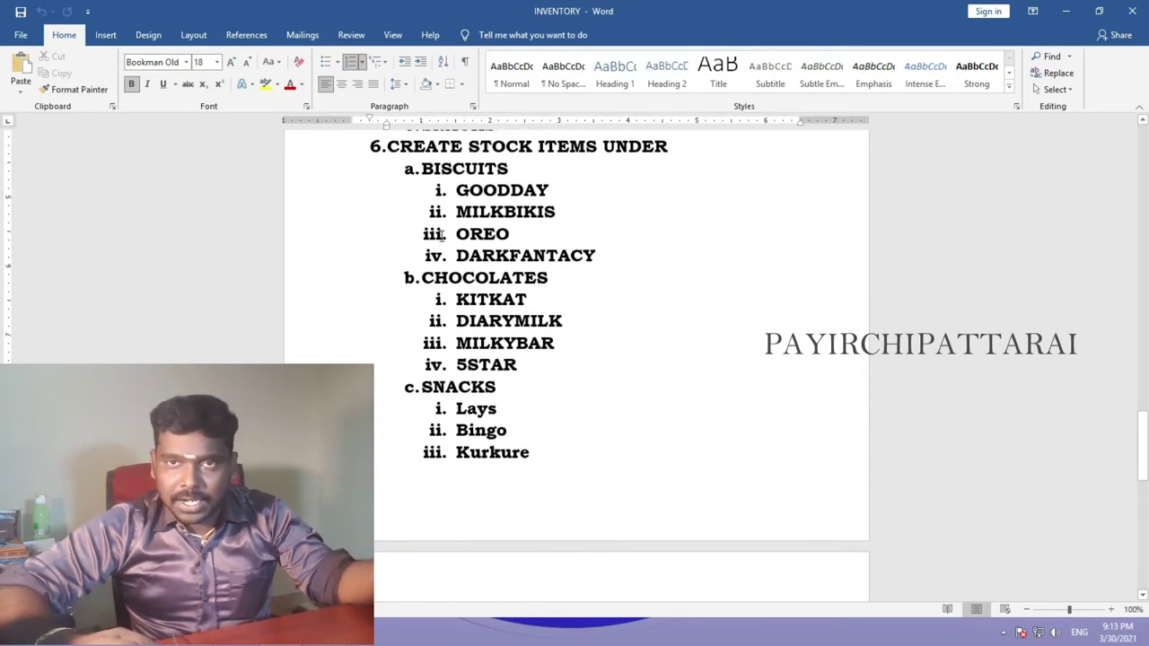
pyautogui.scroll(-3, 441, 236)
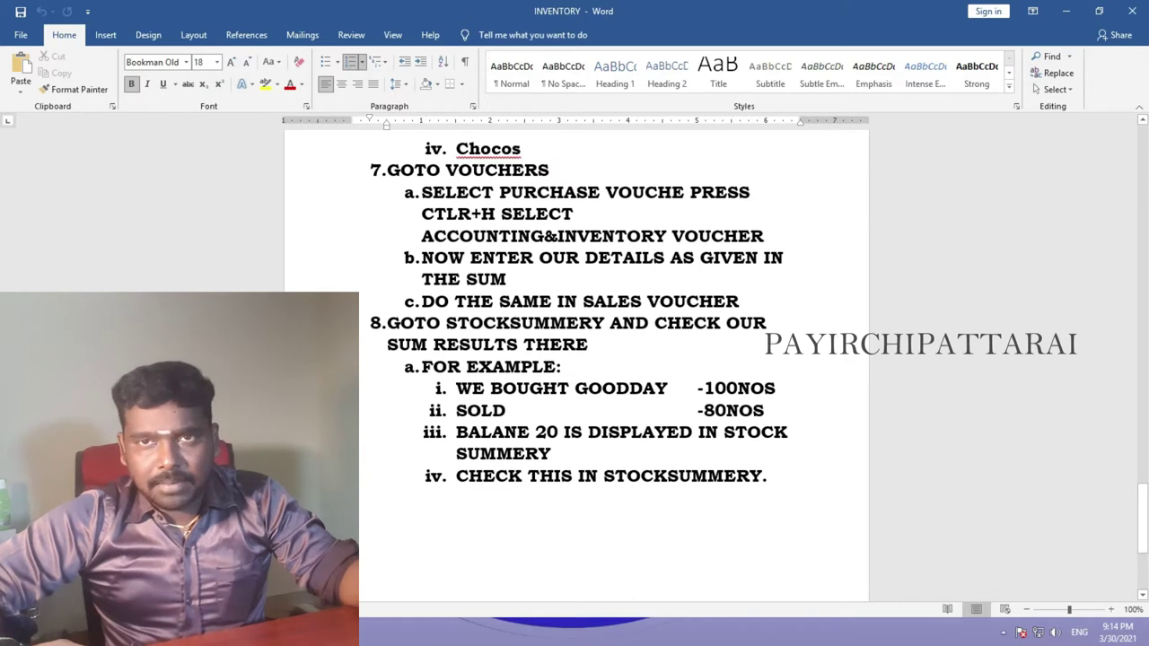
pyautogui.scroll(-1, 438, 231)
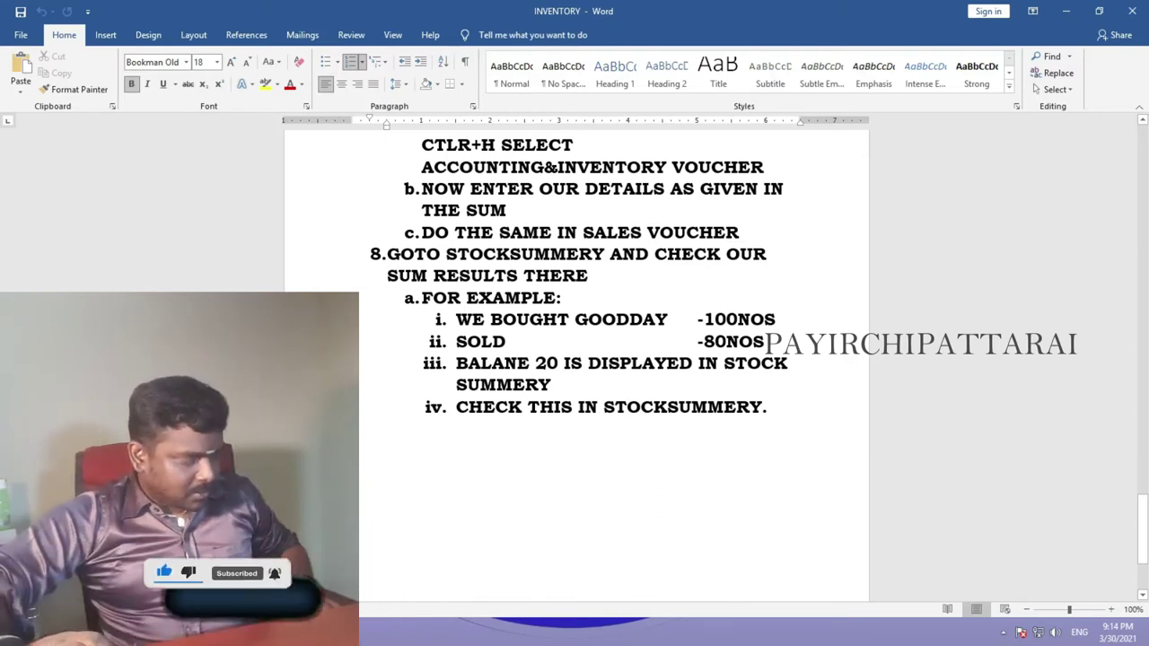
pyautogui.hotkey('alt', 'Tab')
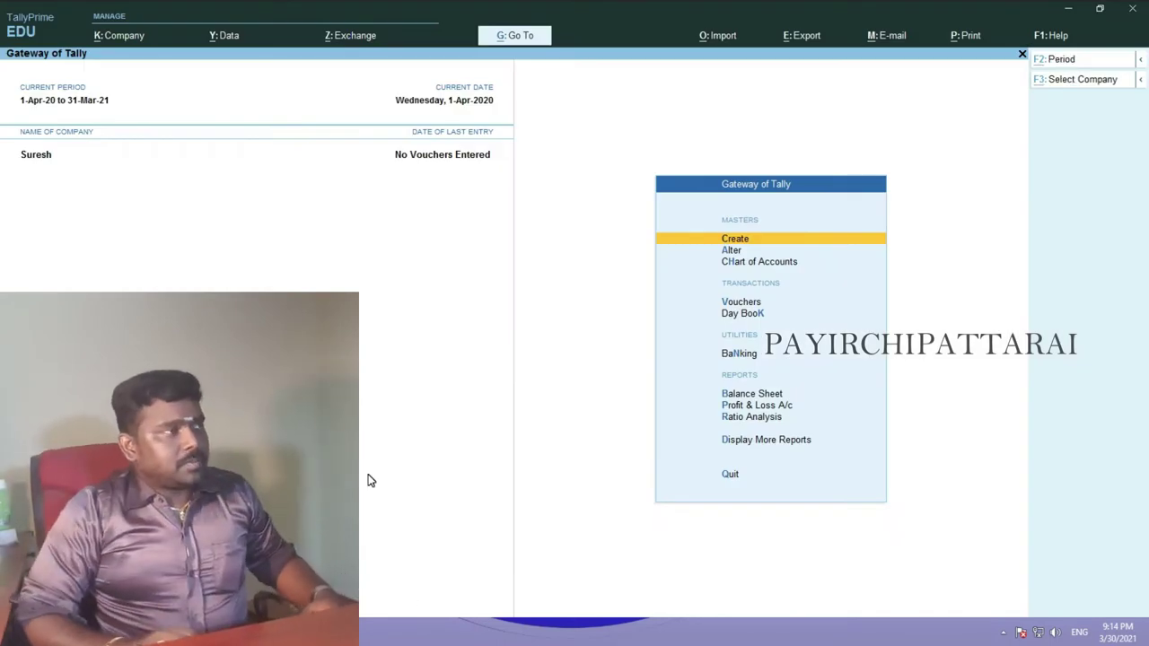
# - Shut the currently open company and start creating a new company
pyautogui.hotkey('alt', 'F3')
pyautogui.press('y')
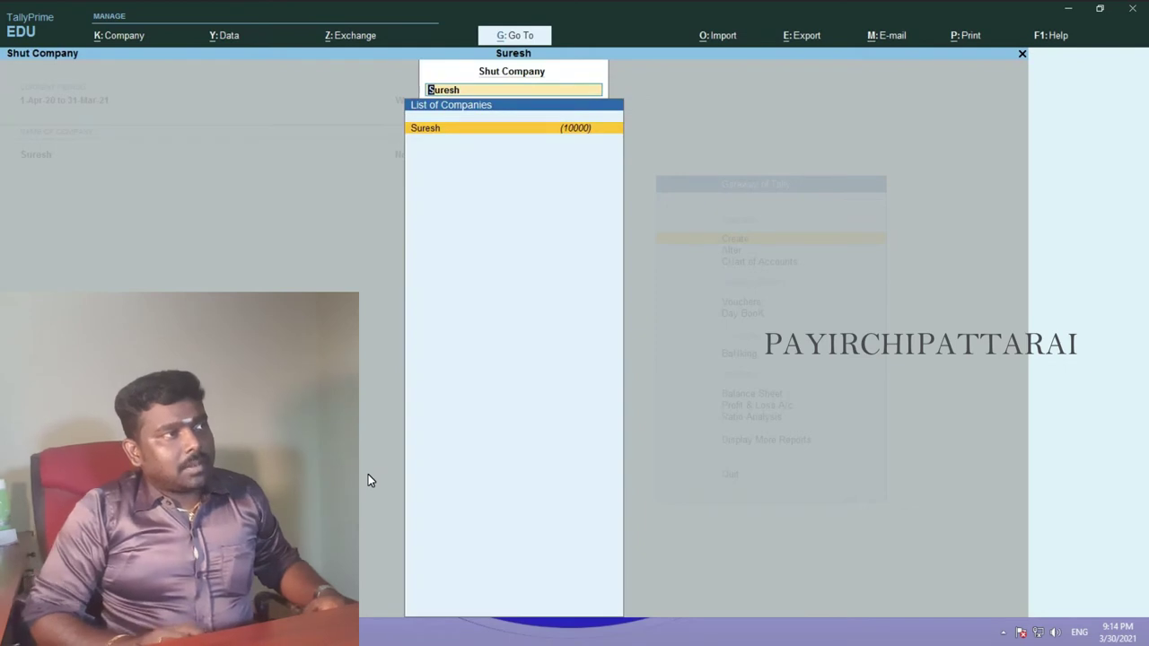
pyautogui.press('Return')
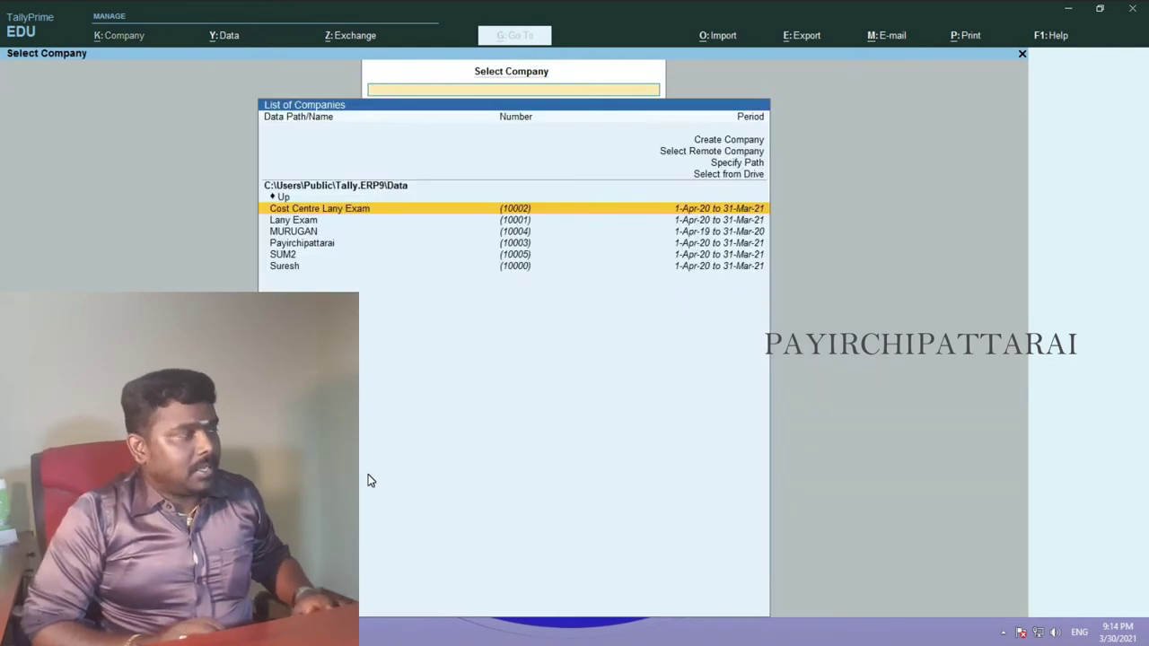
pyautogui.press('Up')
pyautogui.press('Up')
pyautogui.press('Up')
pyautogui.press('Up')
pyautogui.press('Up')
pyautogui.press('Return')
# - Enter company Inventory1 in Tamil Nadu with a pincode and financial year starting 1-Apr-19
pyautogui.write('I')
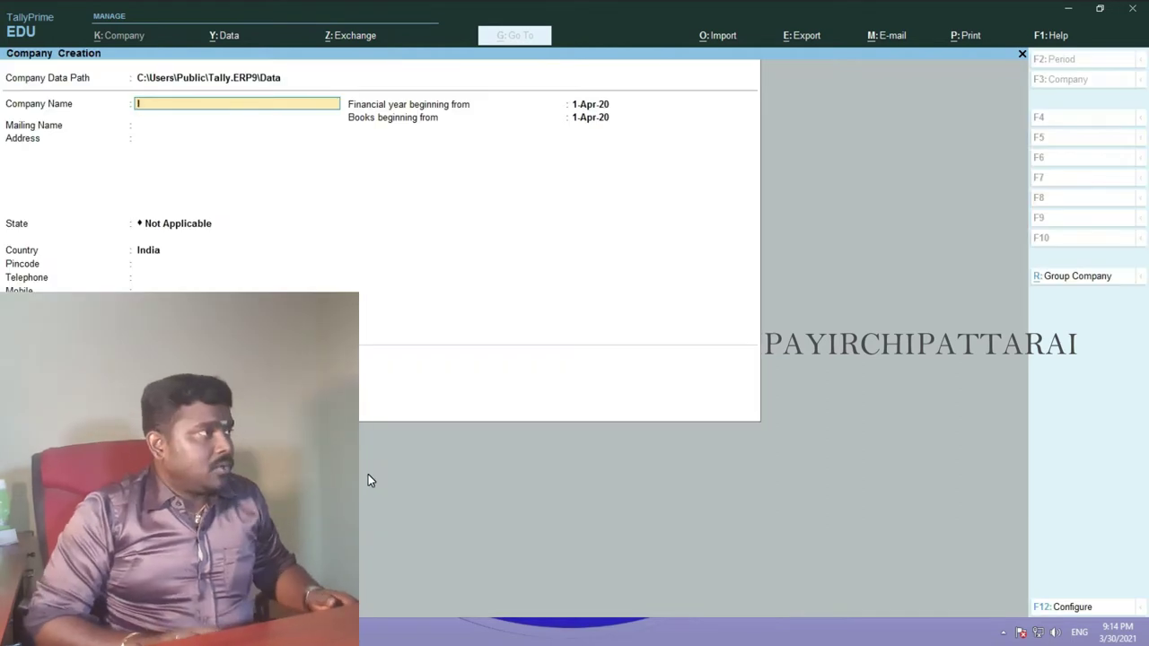
pyautogui.write('nventory1')
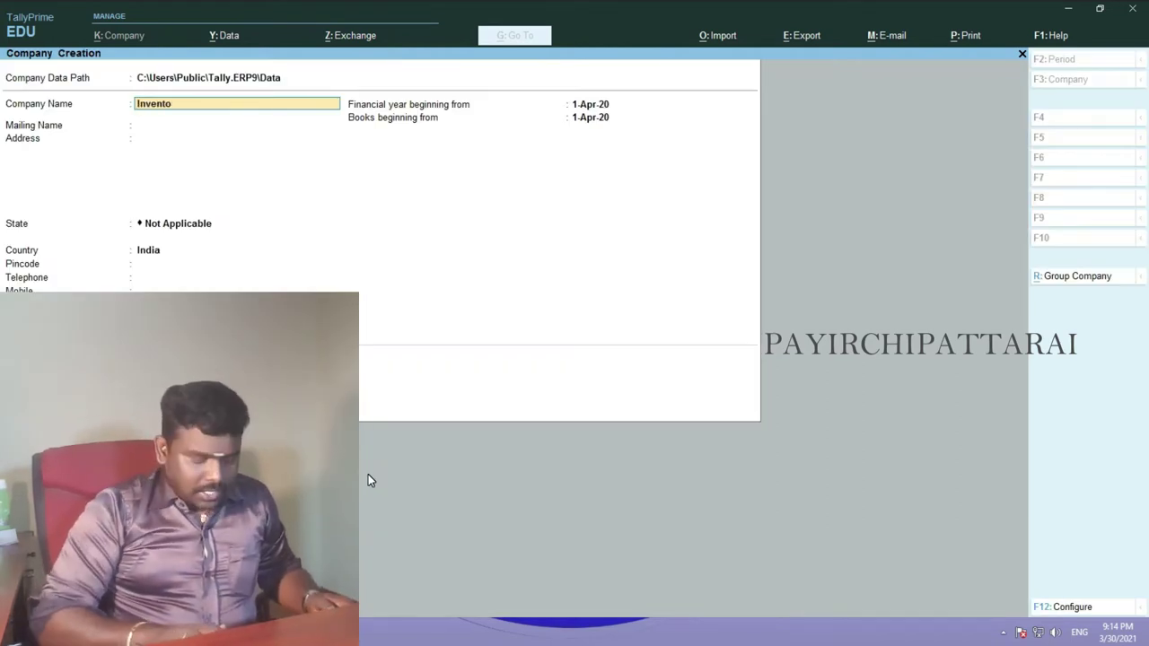
pyautogui.press('Return')
pyautogui.press('Return')
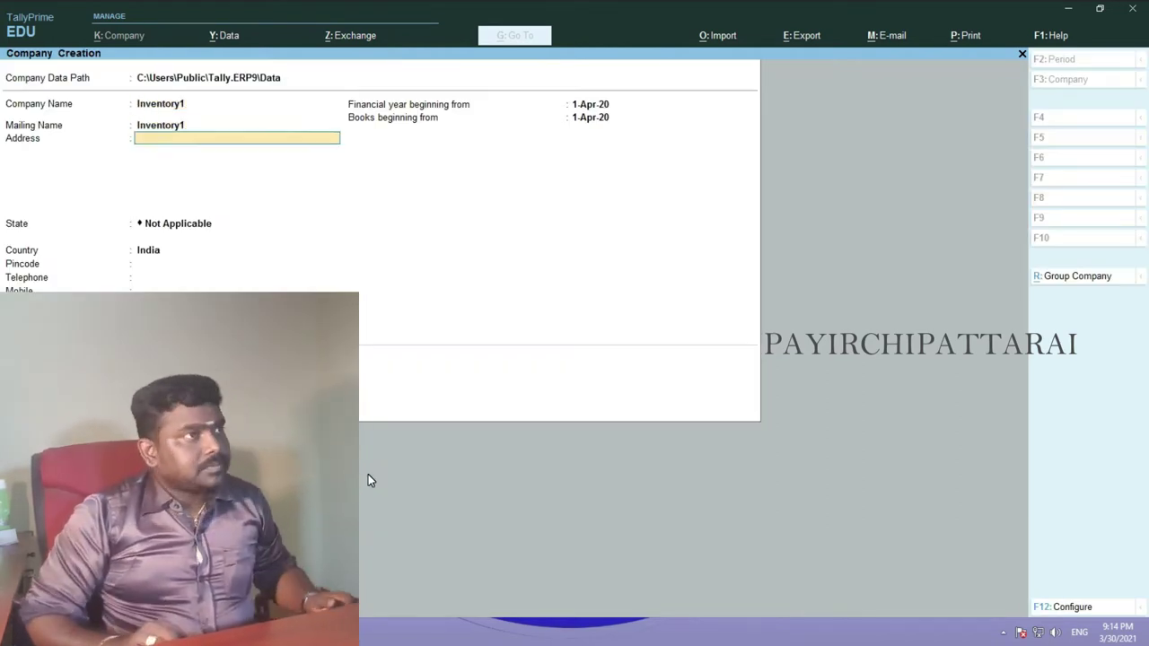
pyautogui.press('Return')
pyautogui.press('Return')
pyautogui.press('Return')
pyautogui.write('625016')
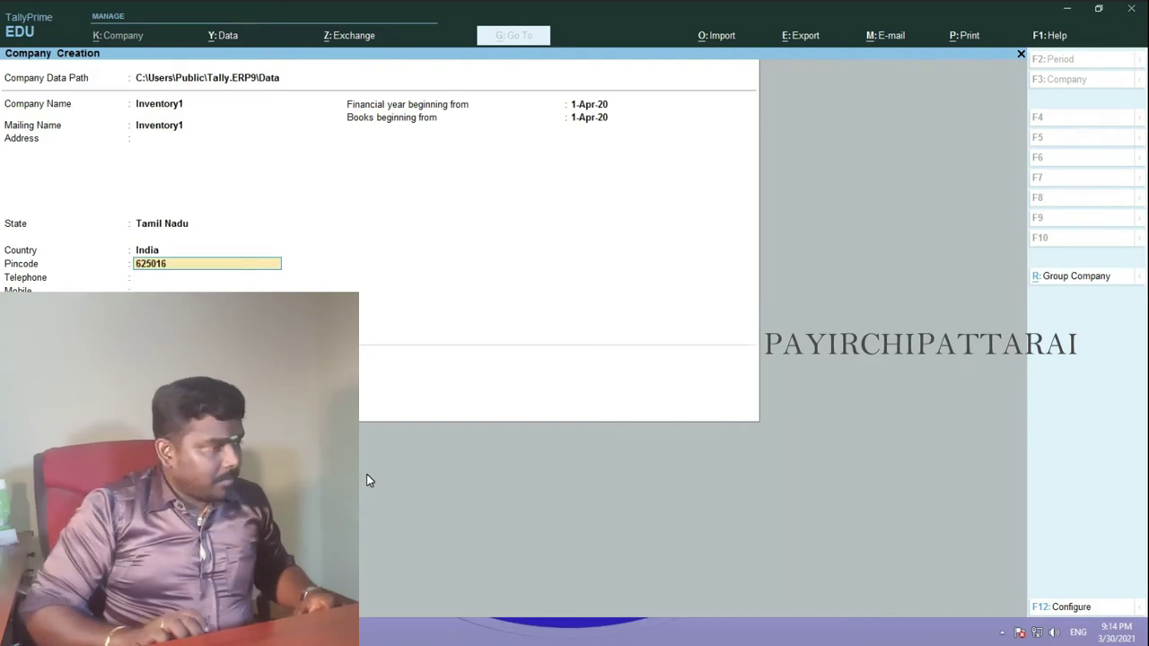
pyautogui.press('Return')
pyautogui.press('Return')
pyautogui.press('Return')
pyautogui.press('Return')
pyautogui.press('Return')
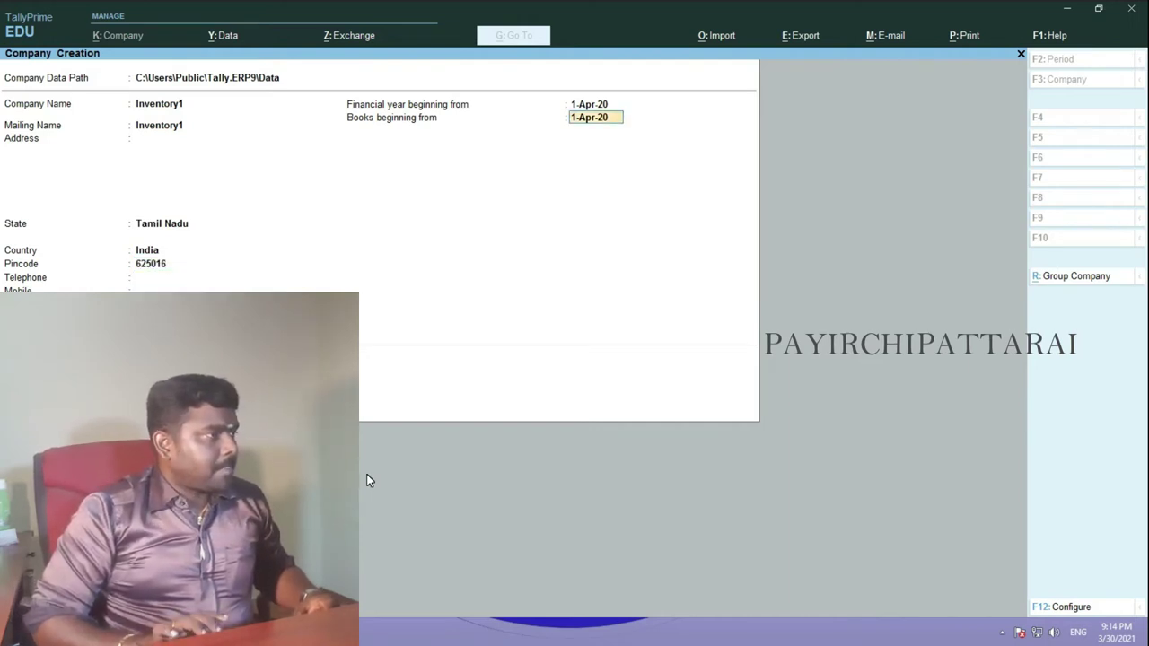
pyautogui.press('Return')
pyautogui.press('BackSpace')
pyautogui.press('BackSpace')
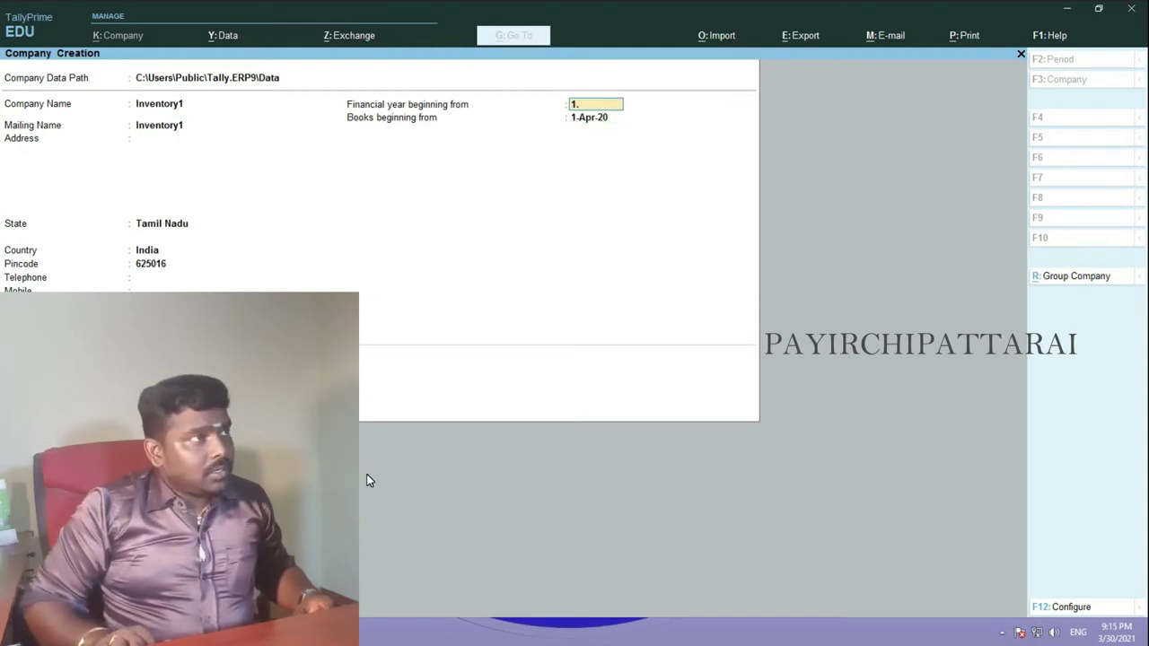
pyautogui.write('1.4.201')
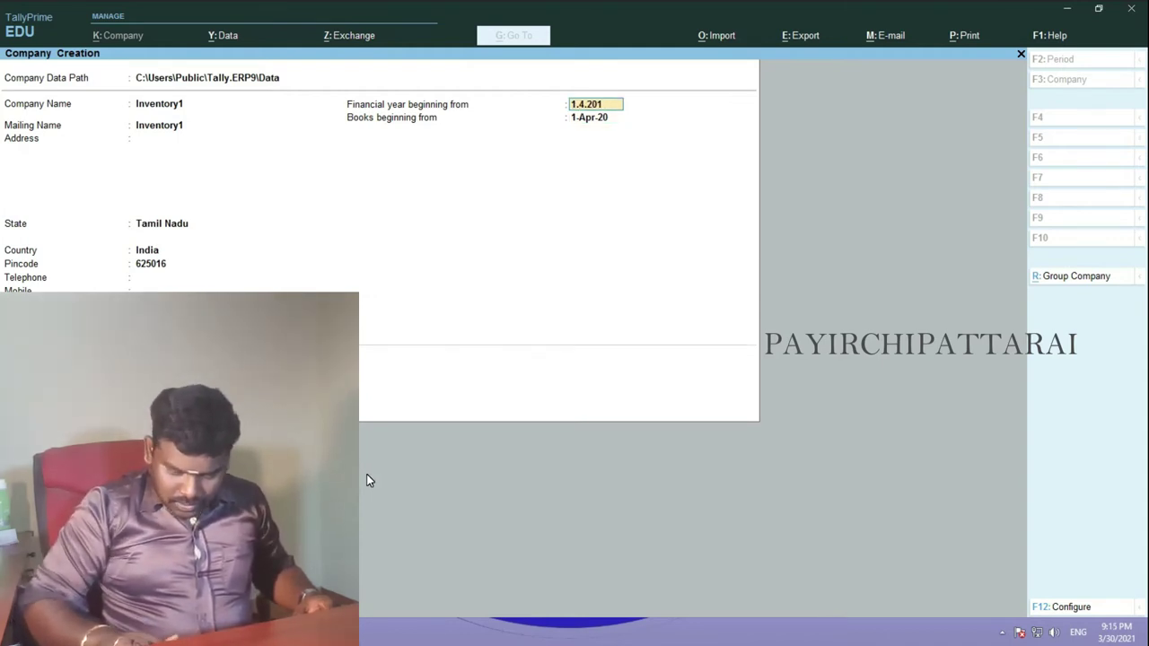
pyautogui.write('9')
pyautogui.press('Return')
pyautogui.press('Return')
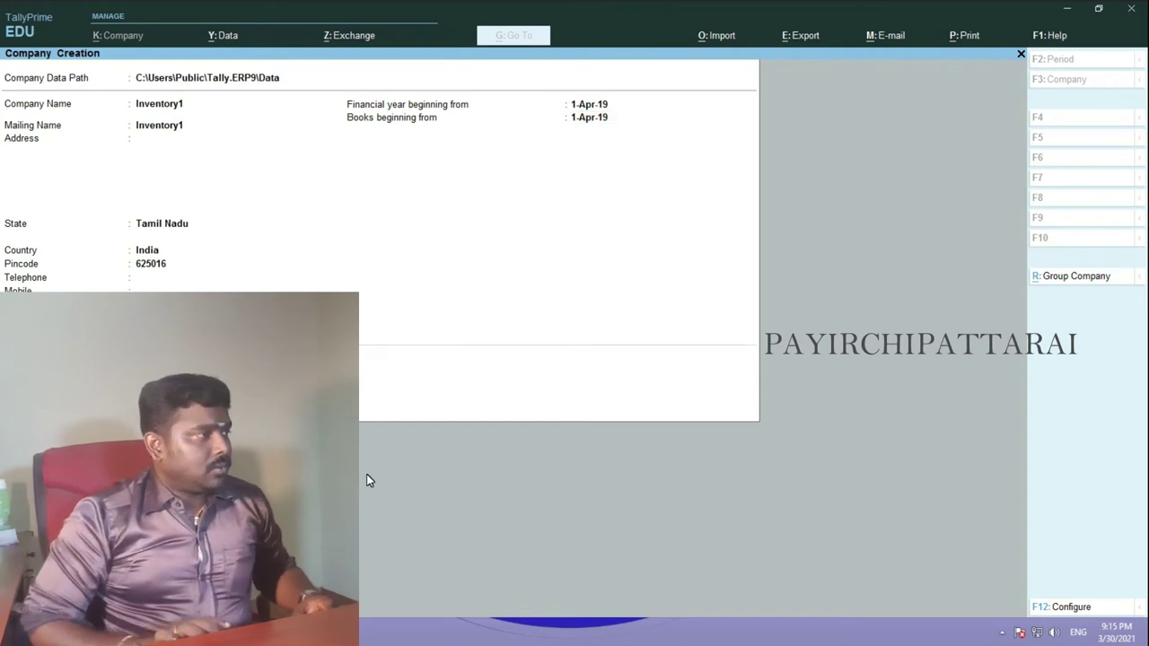
pyautogui.press('Return')
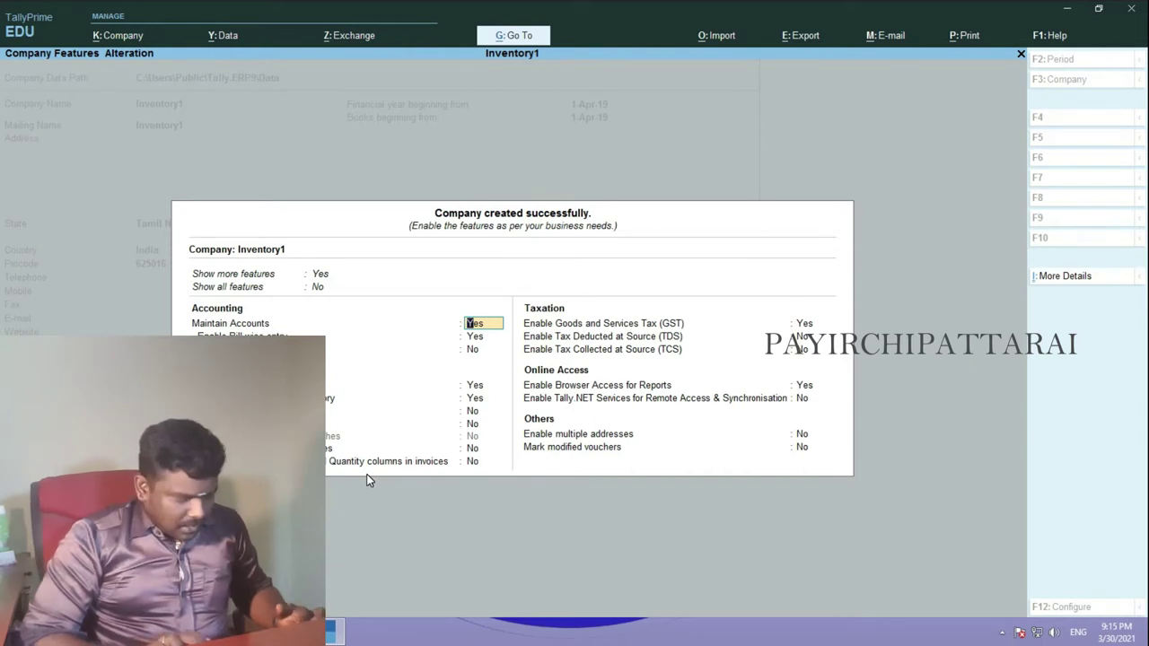
# - Set Bill-wise entry, GST and Browser Access to No and accept Inventory1's features
pyautogui.press('Return')
pyautogui.press('Return')
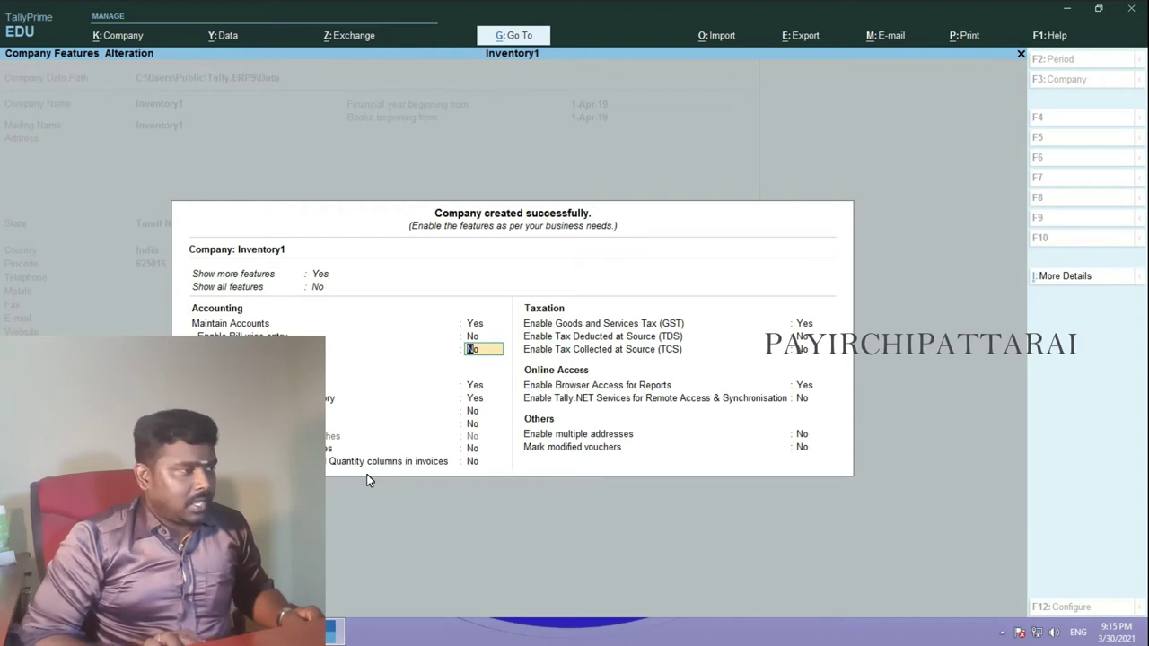
pyautogui.press('Return')
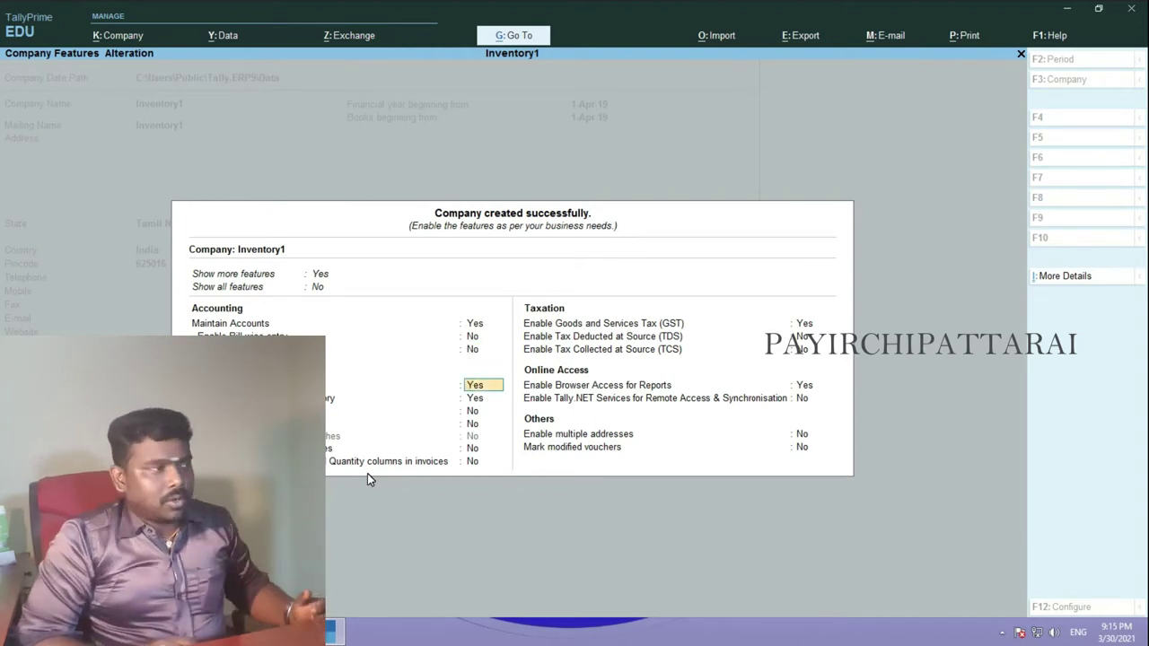
pyautogui.press('Return')
pyautogui.press('Return')
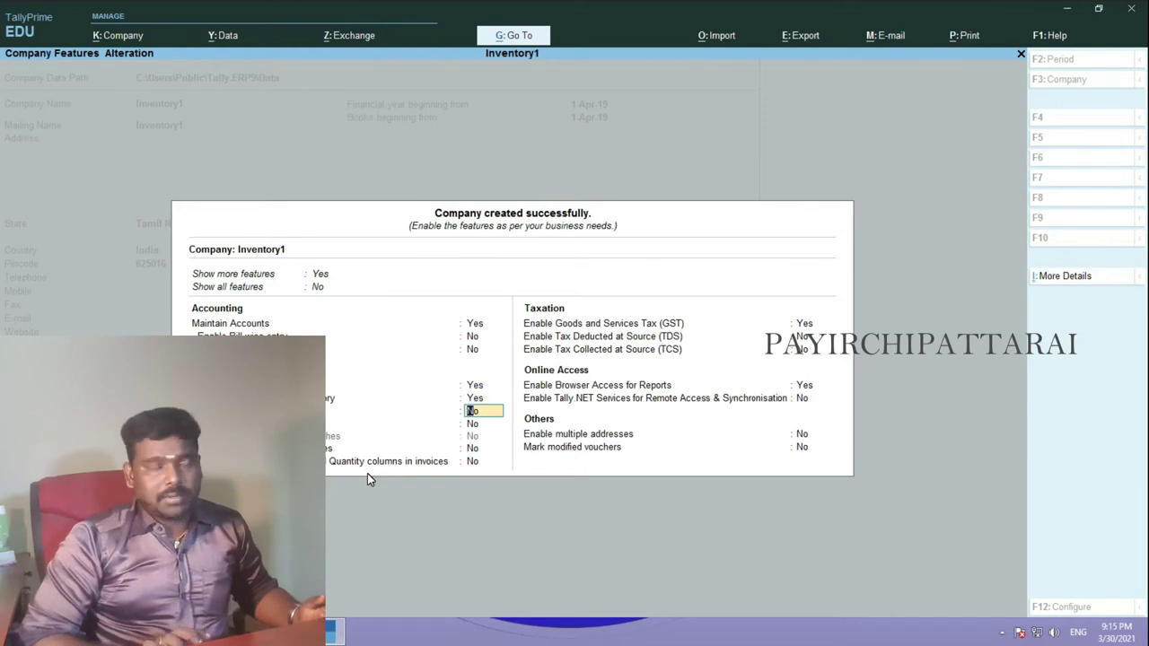
pyautogui.press('Return')
pyautogui.press('Return')
pyautogui.press('Return')
pyautogui.press('Return')
pyautogui.write('n')
pyautogui.press('Return')
pyautogui.press('Return')
pyautogui.press('Return')
pyautogui.press('Return')
pyautogui.press('Return')
pyautogui.press('Return')
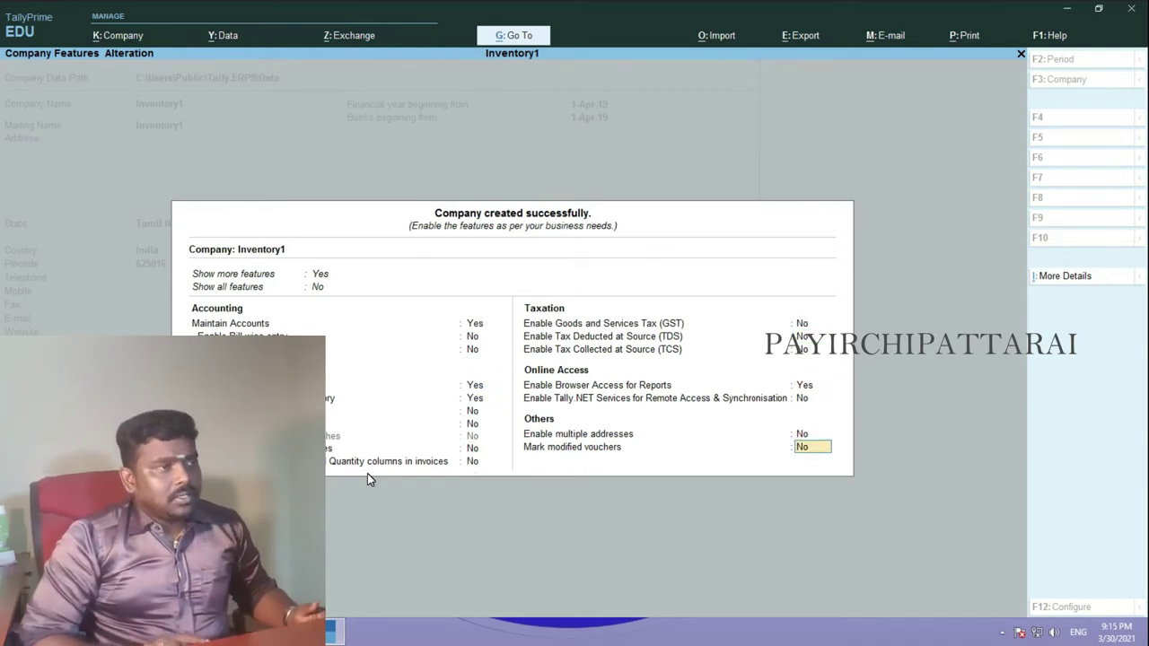
pyautogui.press('Up')
pyautogui.press('Up')
pyautogui.press('Up')
pyautogui.write('n')
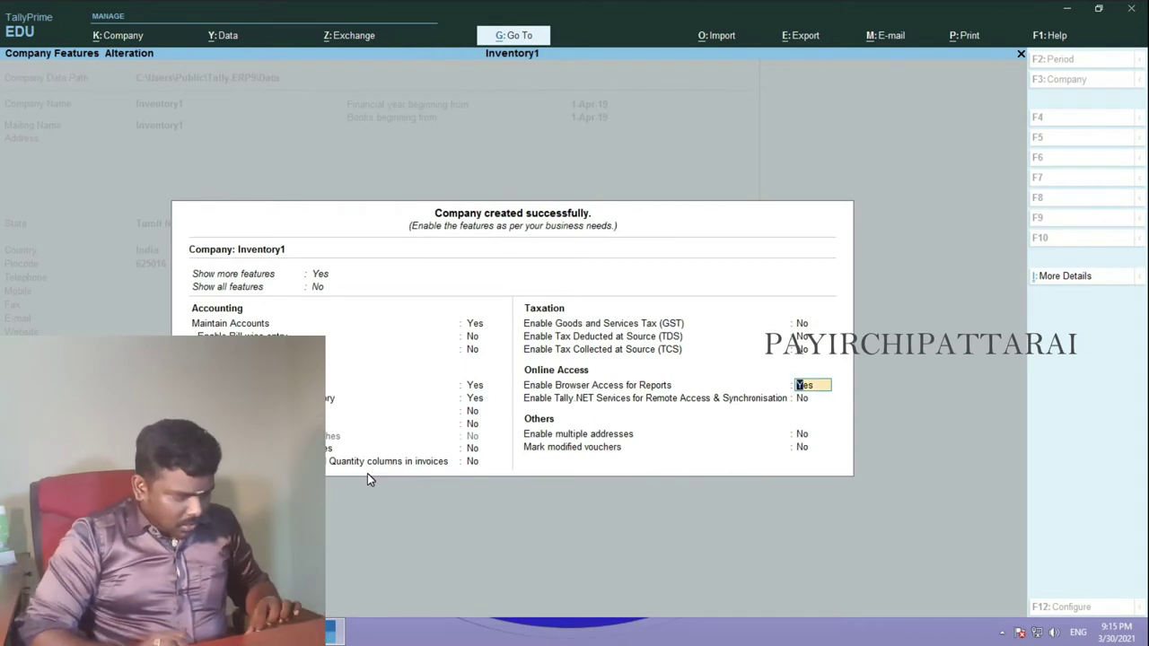
pyautogui.press('Return')
pyautogui.press('Return')
pyautogui.press('Return')
pyautogui.press('Return')
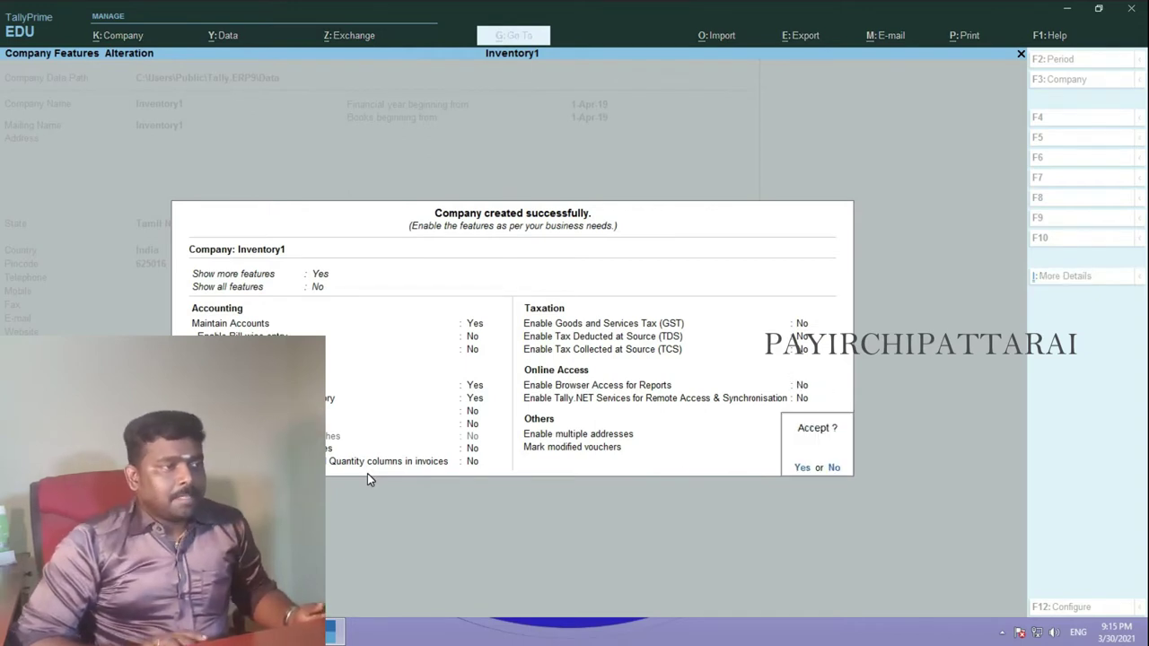
pyautogui.press('Return')
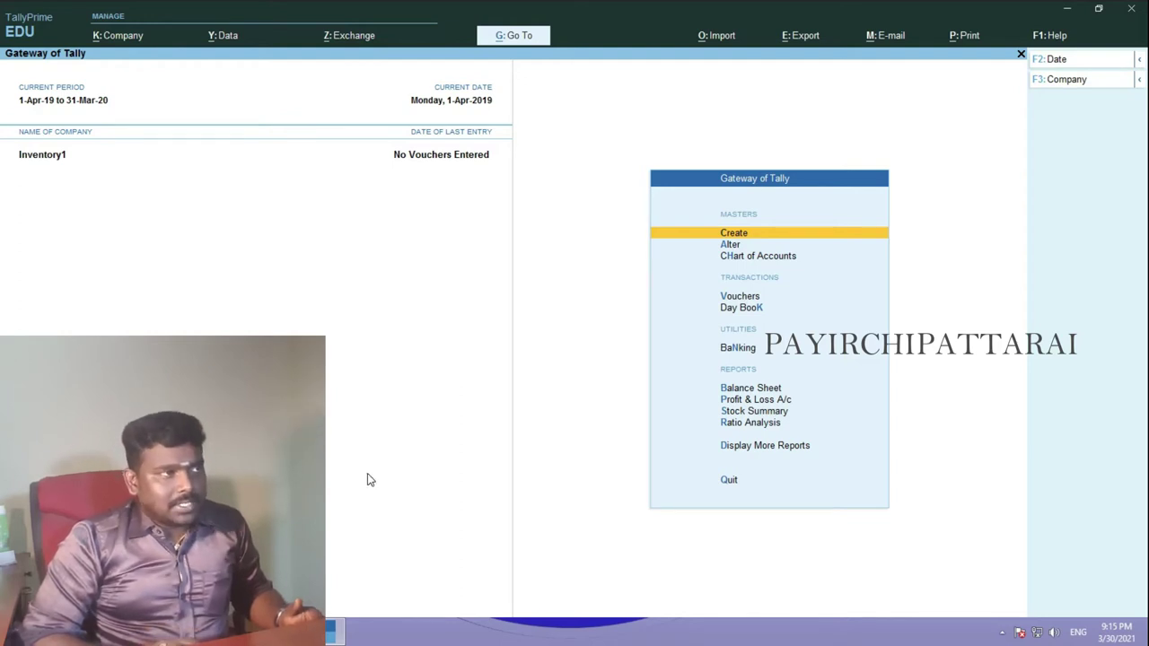
pyautogui.press('Return')
# - Start a new ledger, then check the INVENTORY SUM purchase and sales tables in Word
pyautogui.press('Down')
pyautogui.press('Return')
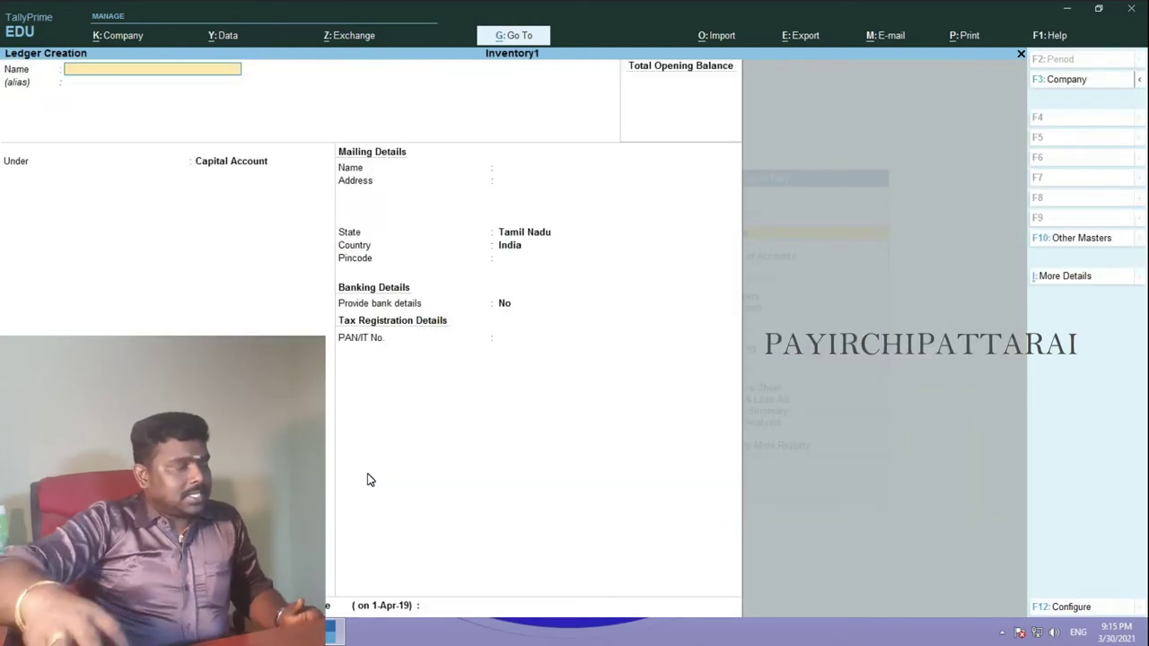
pyautogui.hotkey('alt', 'Tab')
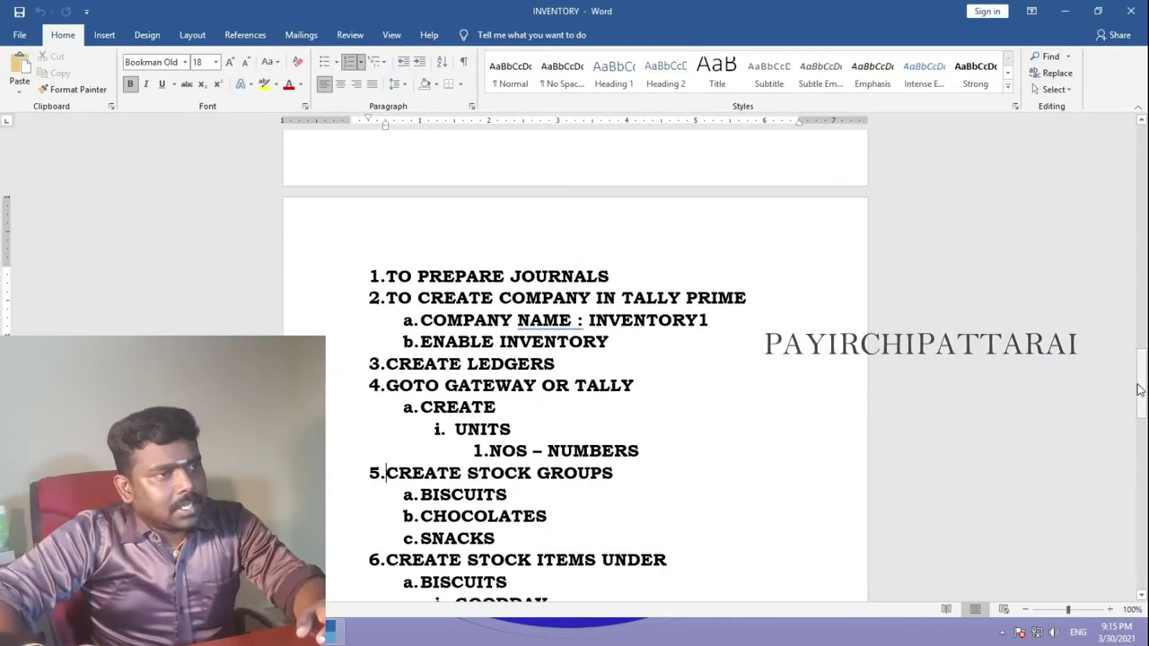
pyautogui.scroll(-10, 574, 360)
pyautogui.scroll(7, 2, 189)
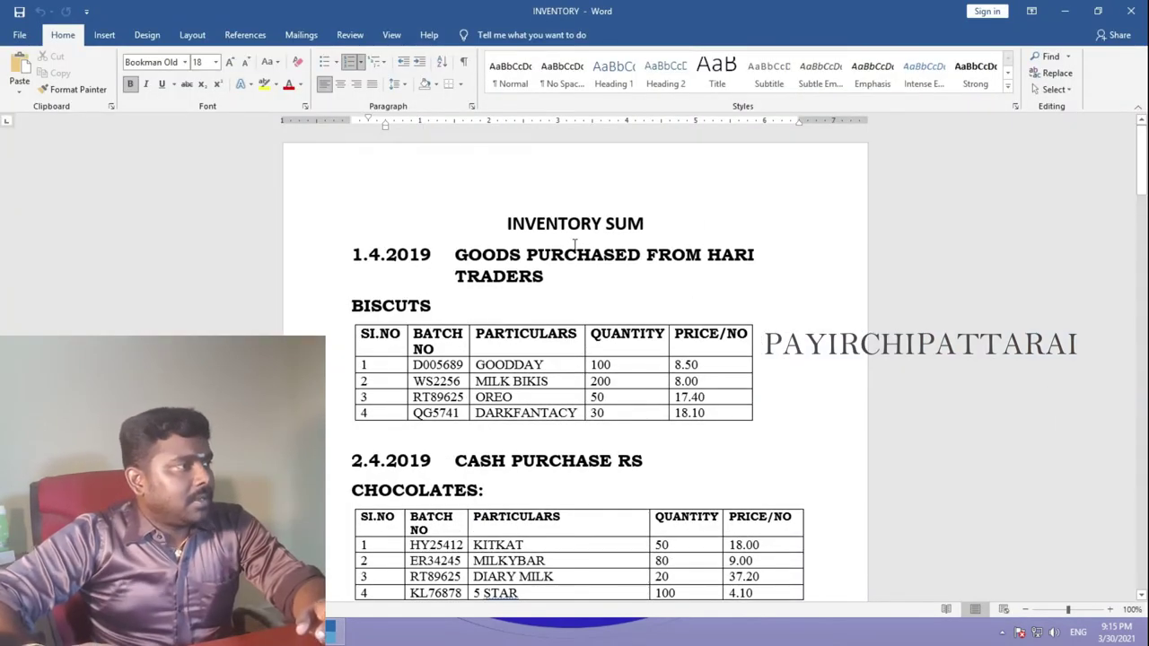
pyautogui.scroll(-10, 742, 295)
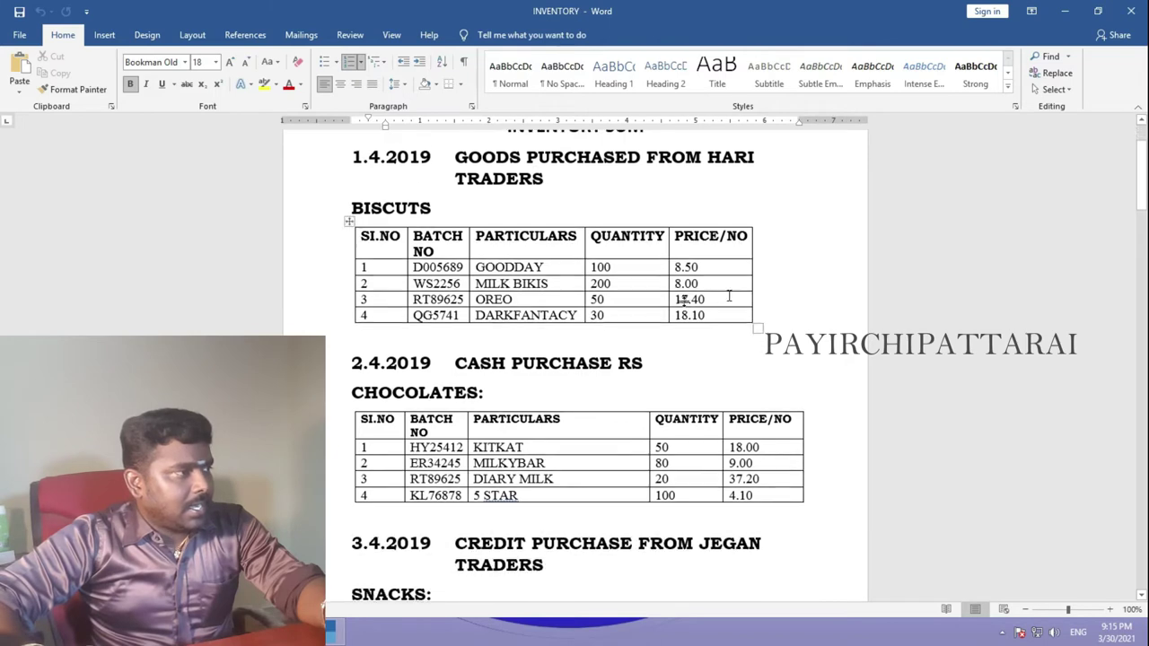
pyautogui.scroll(-5, 711, 343)
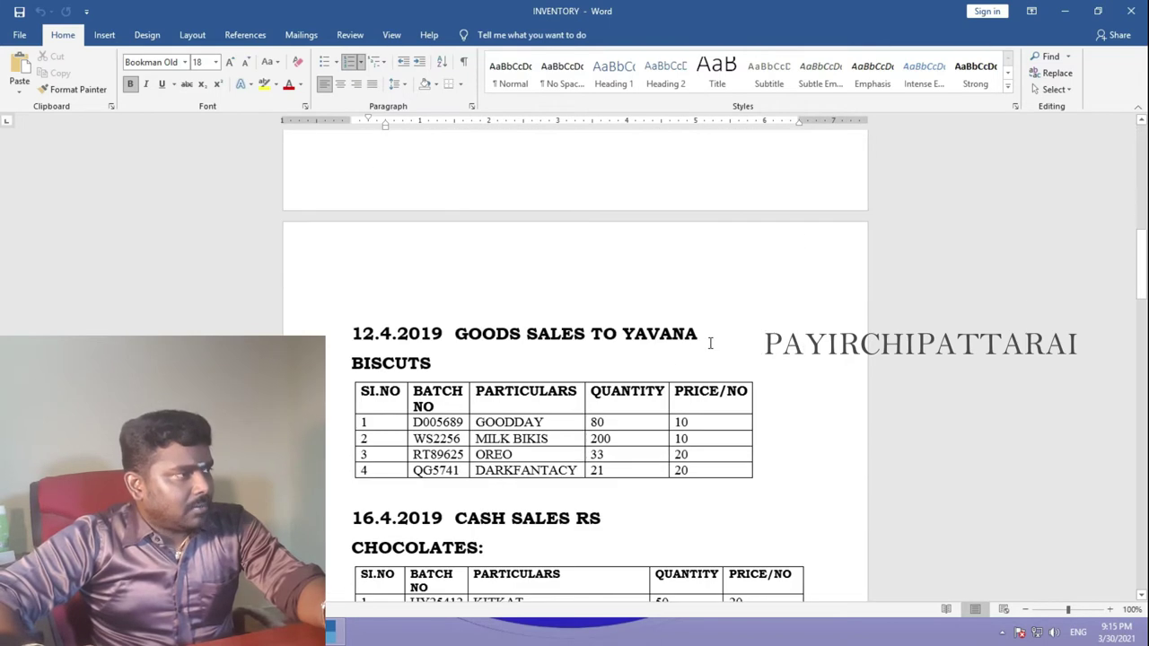
pyautogui.scroll(-5, 707, 346)
pyautogui.scroll(-4, 547, 428)
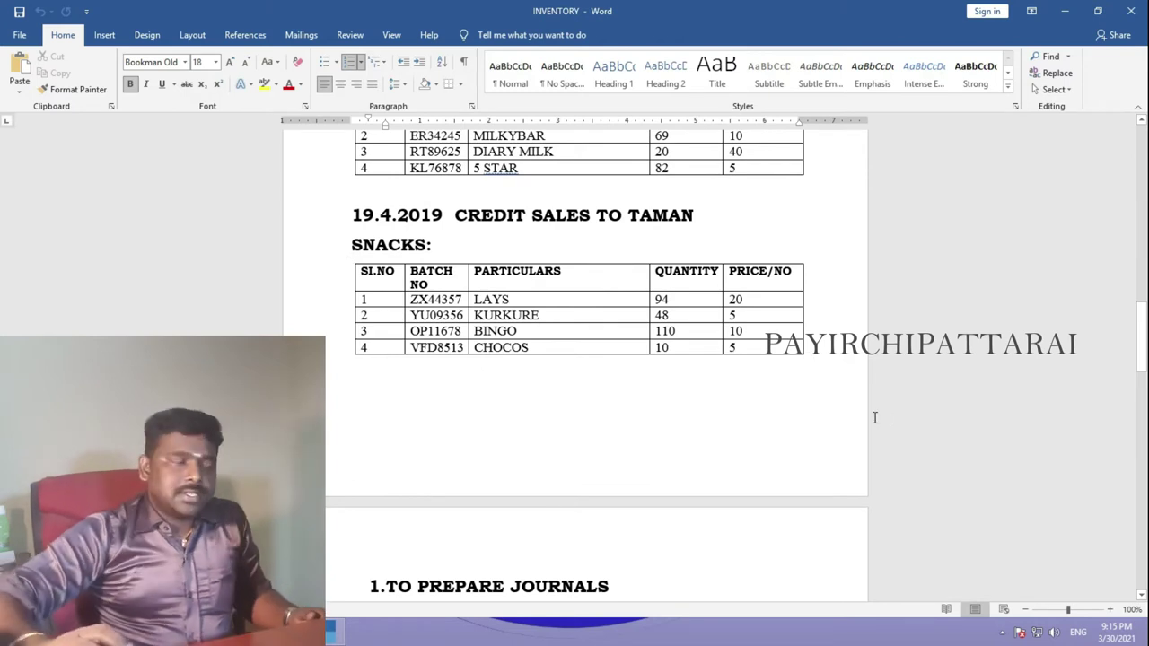
pyautogui.hotkey('alt', 'Tab')
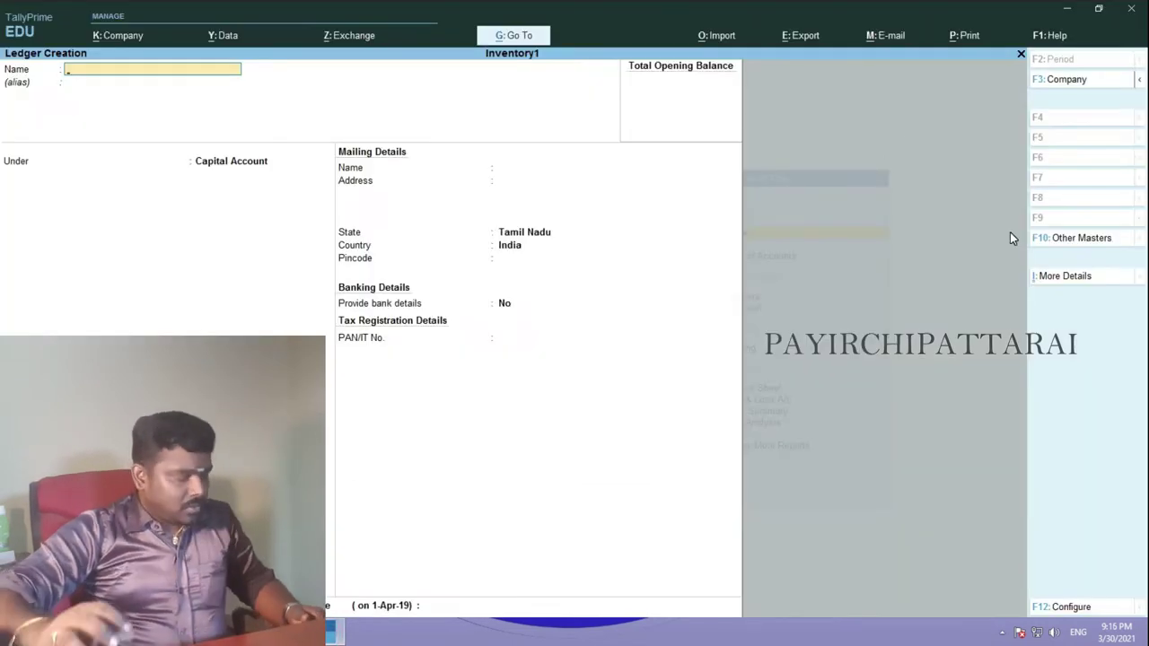
# - Create the Purchase ledger under Purchase Accounts
pyautogui.write('Purcha')
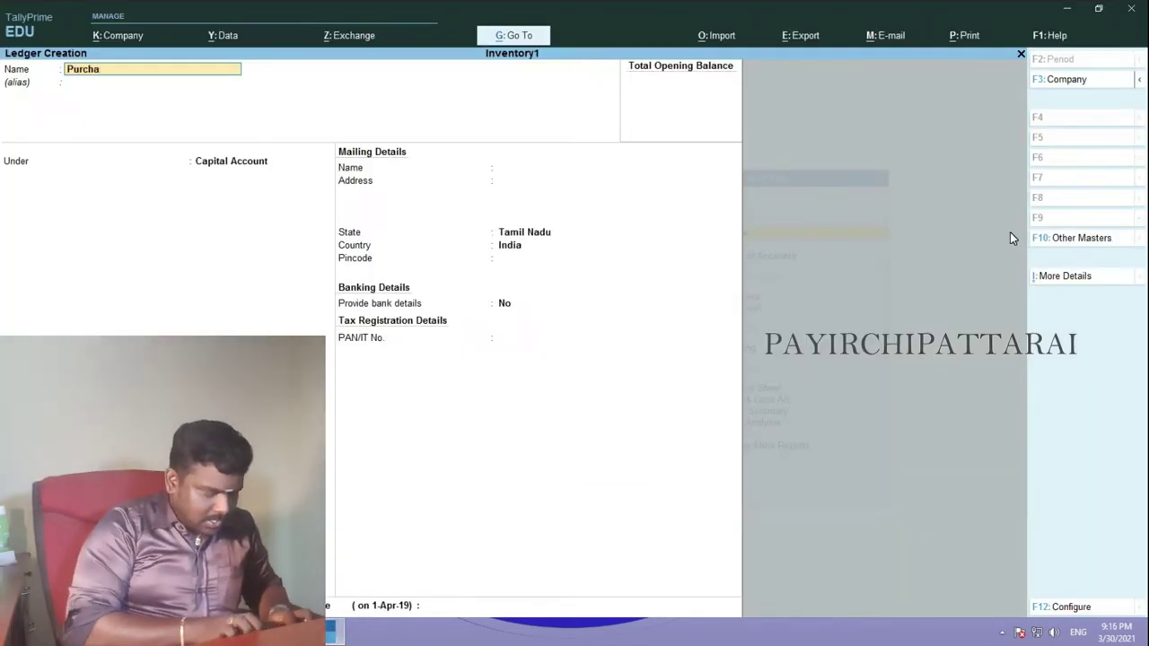
pyautogui.write('se')
pyautogui.press('Return')
pyautogui.press('Return')
pyautogui.write('P')
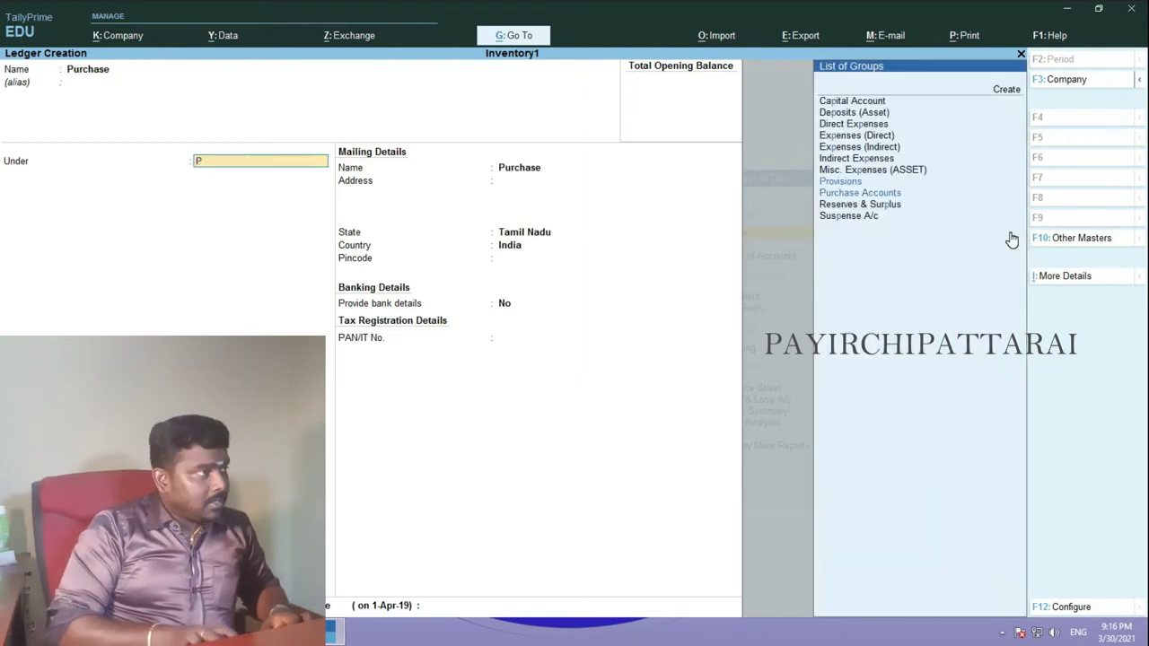
pyautogui.press('Return')
pyautogui.hotkey('ctrl', 'a')
# - Create the Sales ledger under Sales Accounts, type Not Applicable
pyautogui.write('Salk')
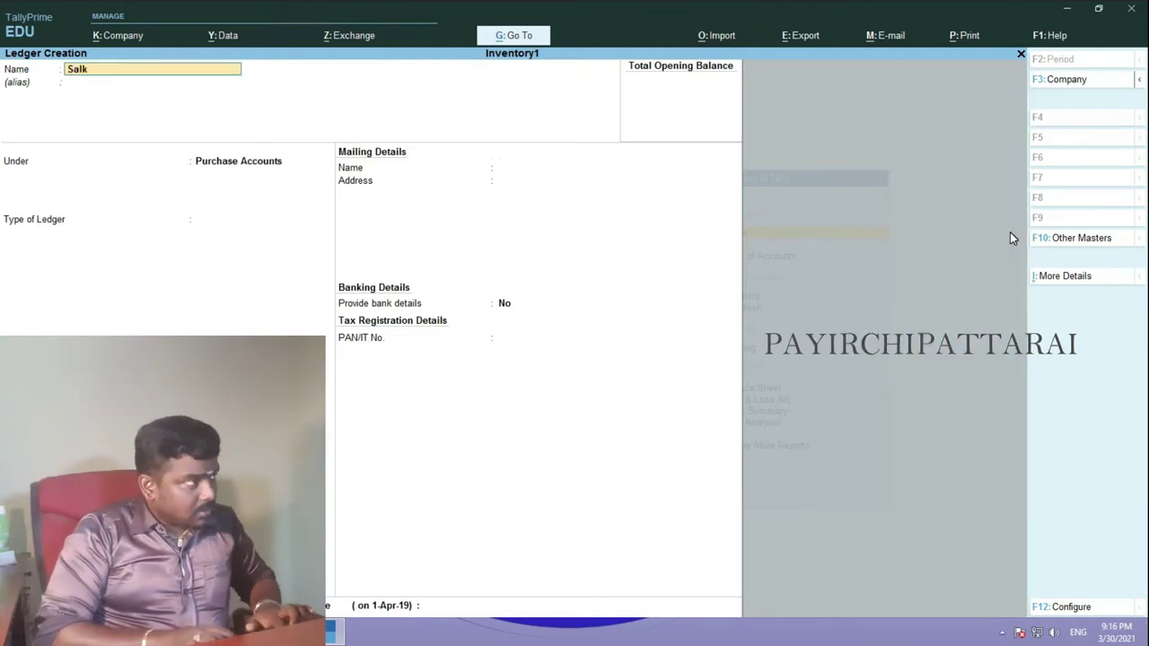
pyautogui.press('BackSpace')
pyautogui.write('es')
pyautogui.press('Return')
pyautogui.press('Return')
pyautogui.write('Sa')
pyautogui.press('Return')
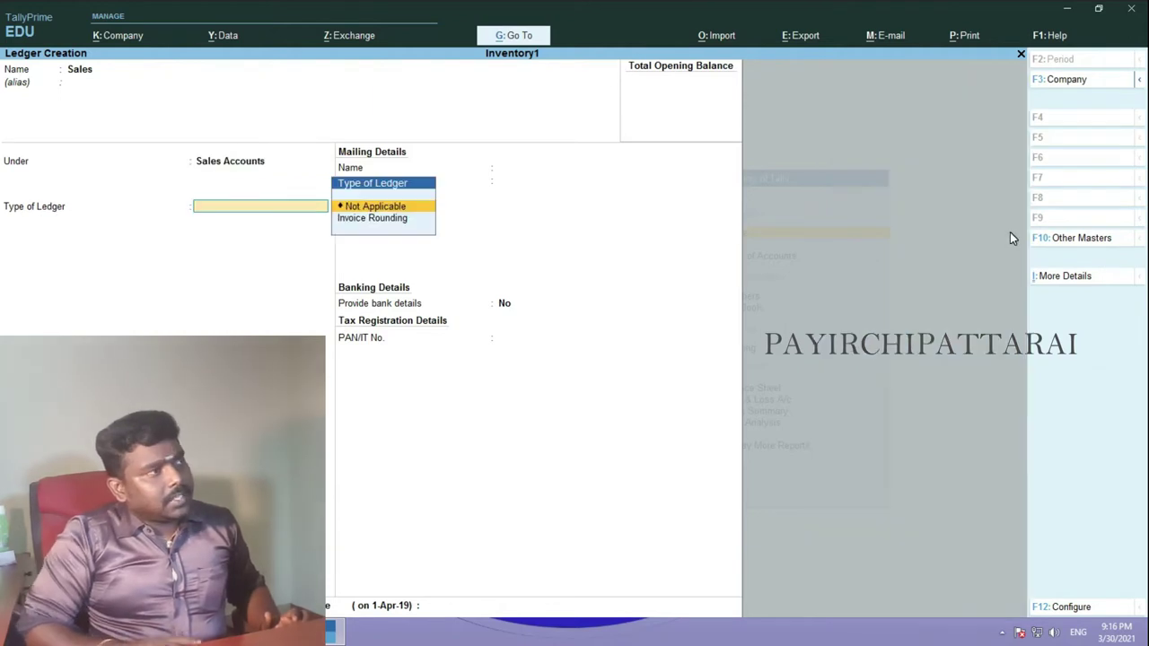
pyautogui.press('Return')
# - Create the Haritraders ledger under Sundry Creditors
pyautogui.press('Return')
pyautogui.press('Return')
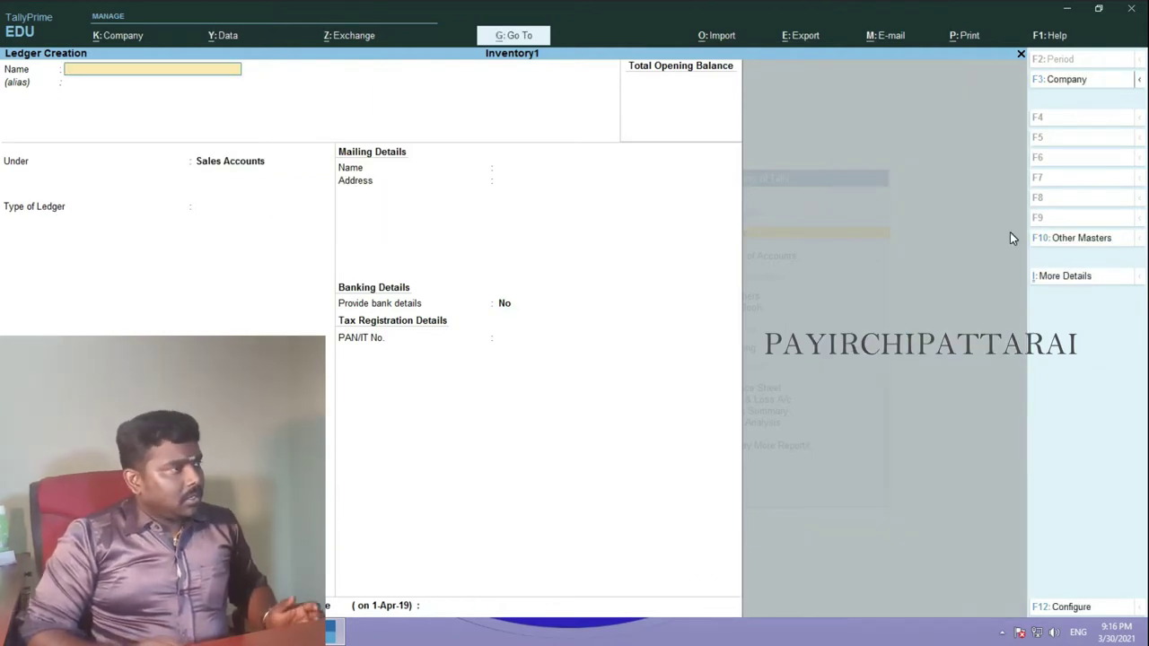
pyautogui.write('Haritraders')
pyautogui.press('Return')
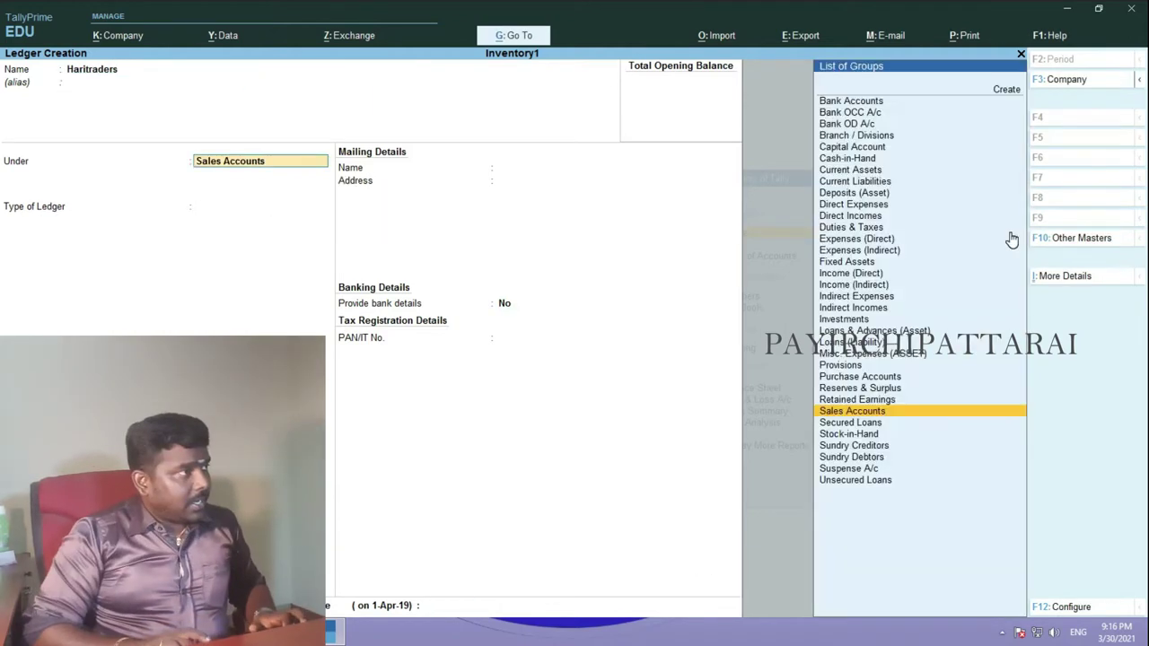
pyautogui.write('Sun')
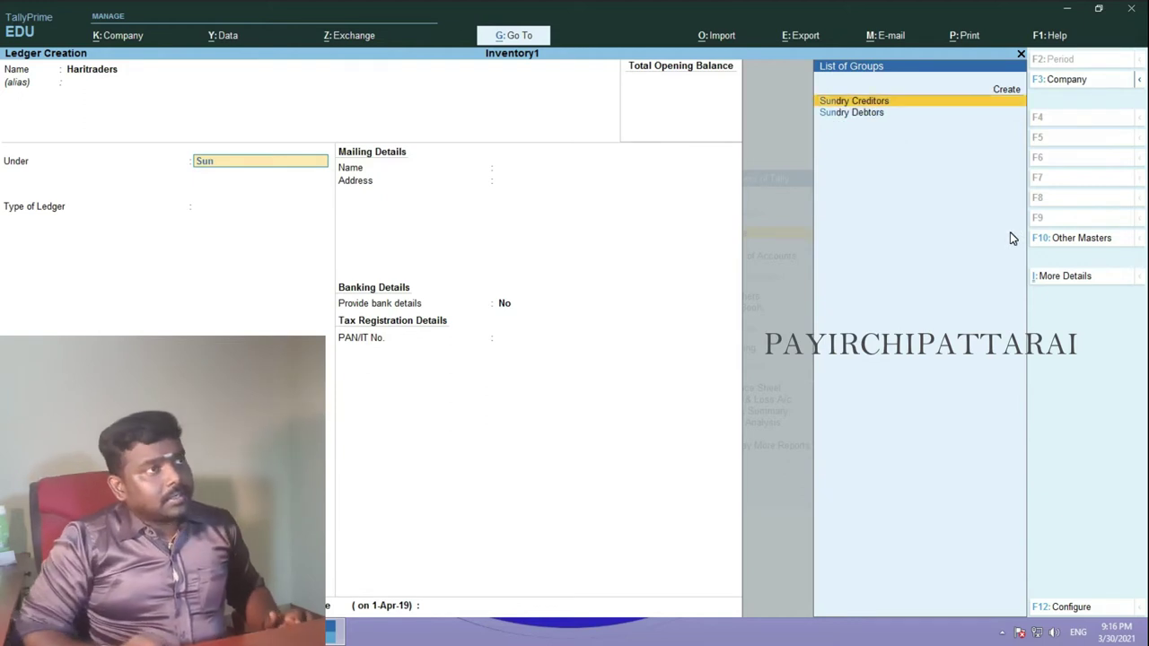
pyautogui.press('Return')
pyautogui.hotkey('ctrl', 'a')
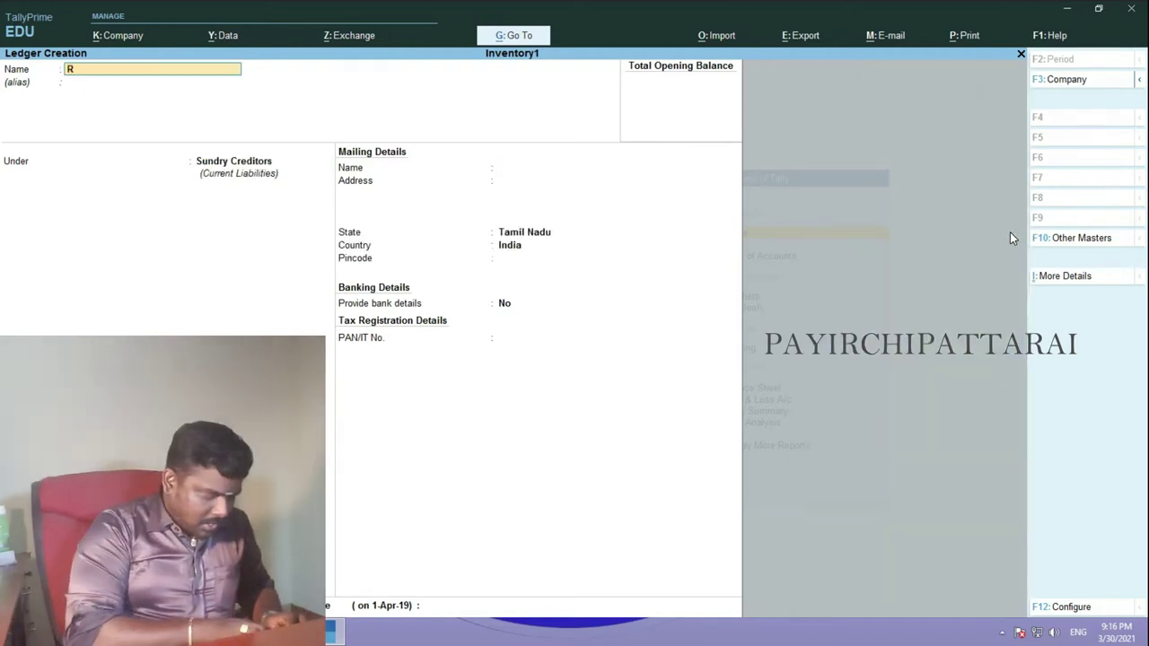
# - Create a second creditor party ledger, correcting its name before saving
pyautogui.write('Ravi')
pyautogui.press('Return')
pyautogui.press('Return')
pyautogui.click(97, 72)
pyautogui.write('Jega')
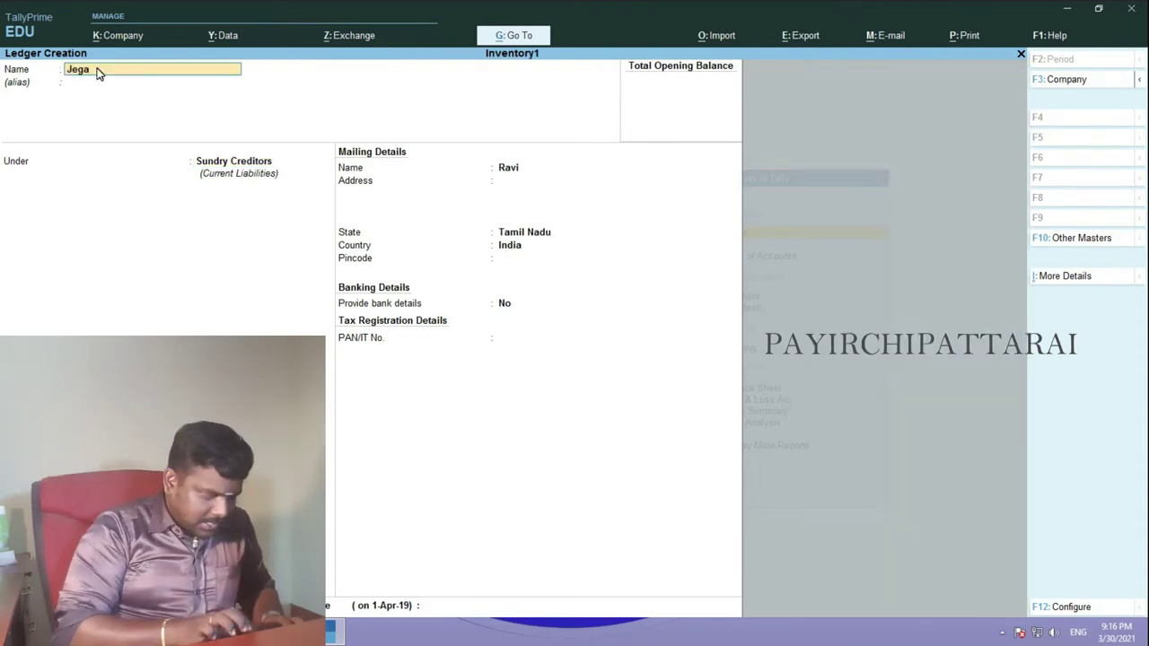
pyautogui.write('n')
pyautogui.press('Return')
pyautogui.press('Return')
pyautogui.press('Return')
pyautogui.press('Return')
pyautogui.press('Return')
pyautogui.press('Return')
pyautogui.press('Return')
pyautogui.press('Return')
pyautogui.press('Return')
pyautogui.press('Return')
pyautogui.press('Return')
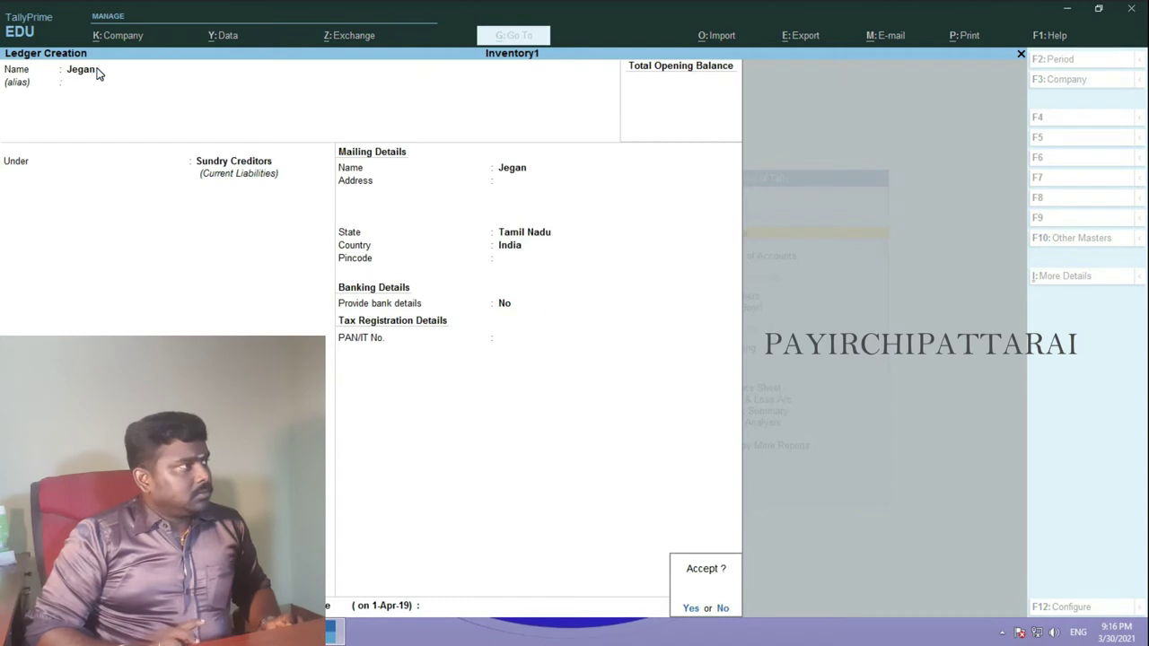
pyautogui.press('Return')
# - Create Yavana and a second party ledger under Sundry Debtors, then quit ledger creation
pyautogui.write('Yava')
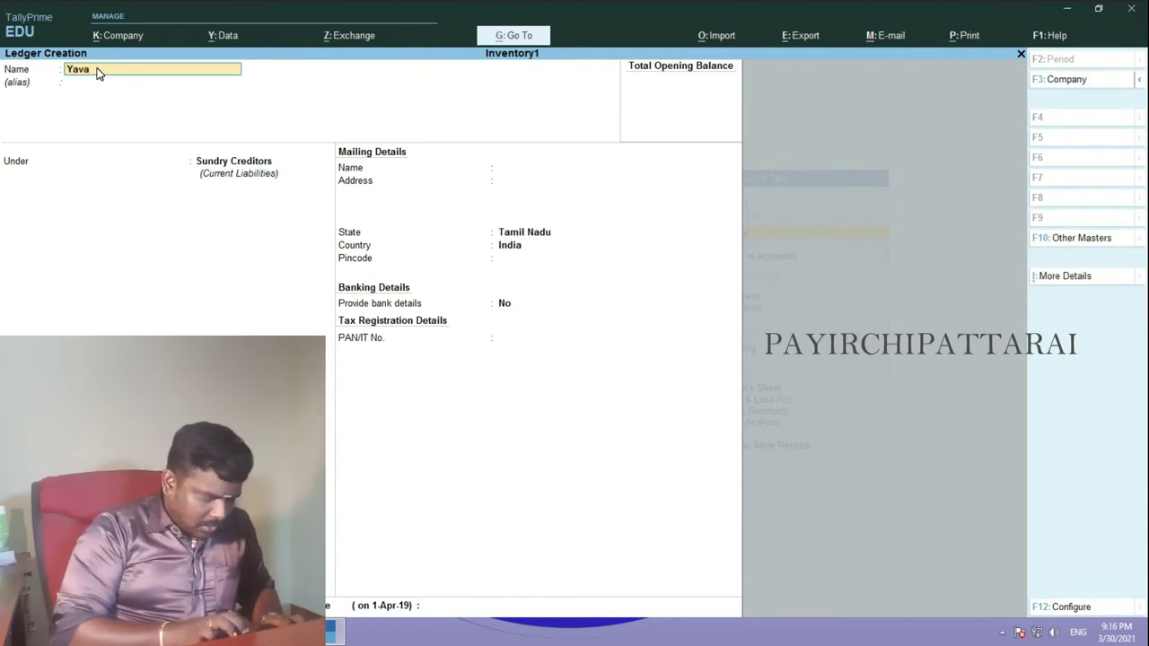
pyautogui.write('na')
pyautogui.press('Return')
pyautogui.press('Return')
pyautogui.press('Down')
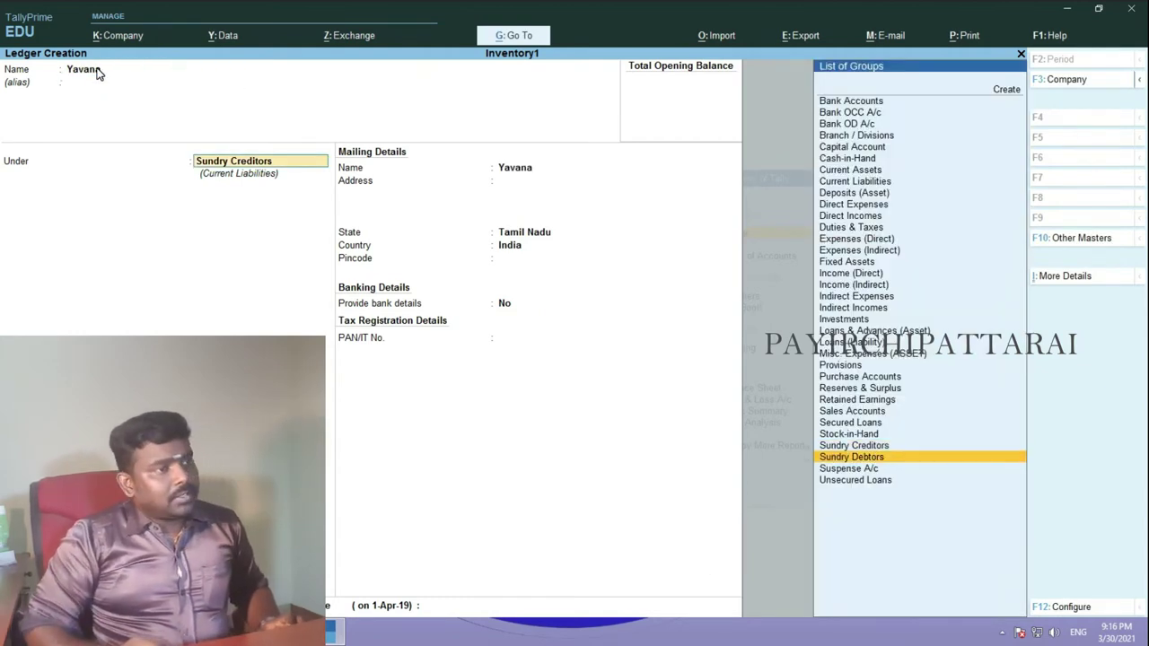
pyautogui.press('Return')
pyautogui.press('Return')
pyautogui.press('Return')
pyautogui.press('Return')
pyautogui.press('Return')
pyautogui.press('Return')
pyautogui.press('Return')
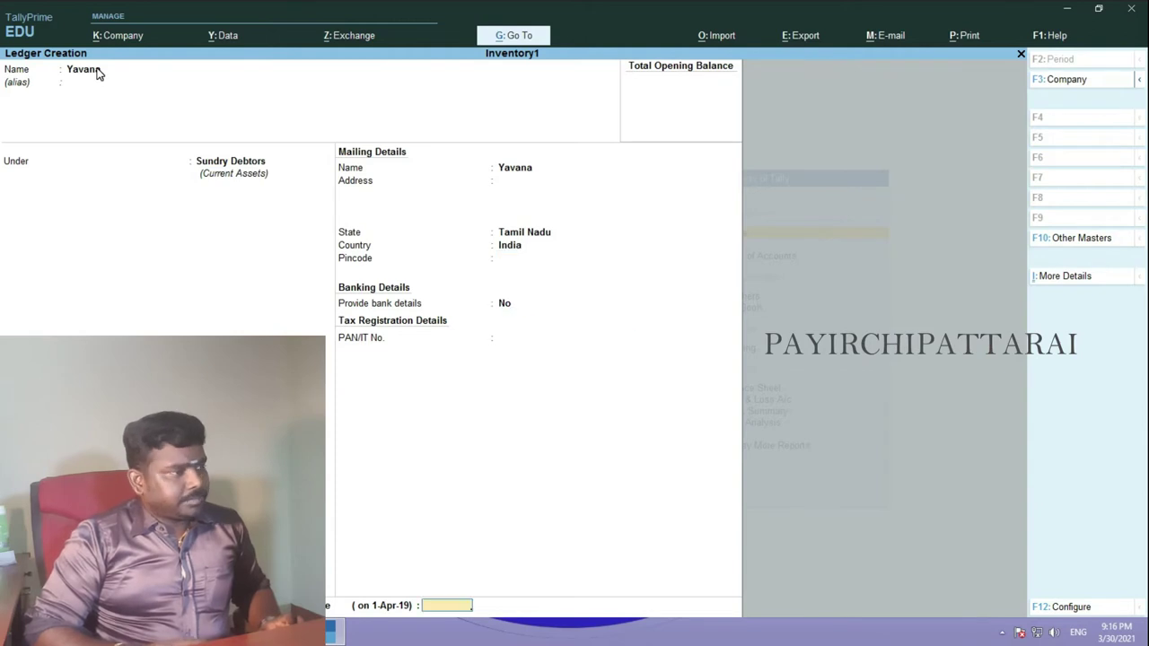
pyautogui.press('Return')
pyautogui.press('Return')
pyautogui.write('Taman')
pyautogui.press('Return')
pyautogui.press('Return')
pyautogui.press('Return')
pyautogui.press('Return')
pyautogui.press('Return')
pyautogui.press('Return')
pyautogui.press('Return')
pyautogui.press('Return')
pyautogui.press('Return')
pyautogui.press('Return')
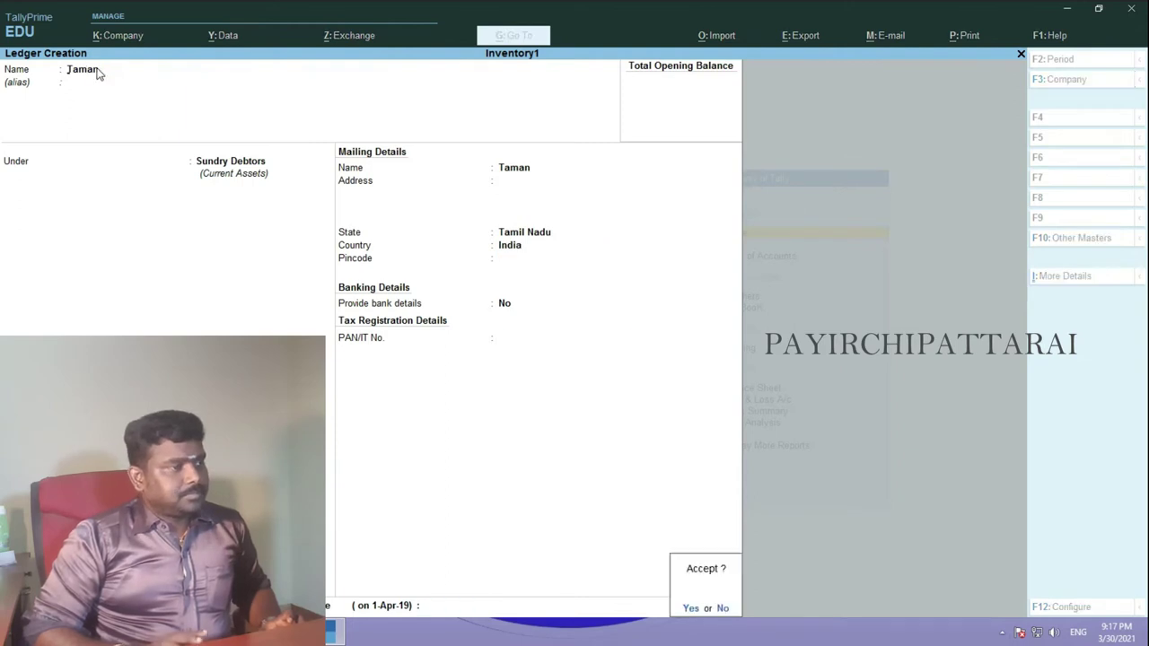
pyautogui.press('Return')
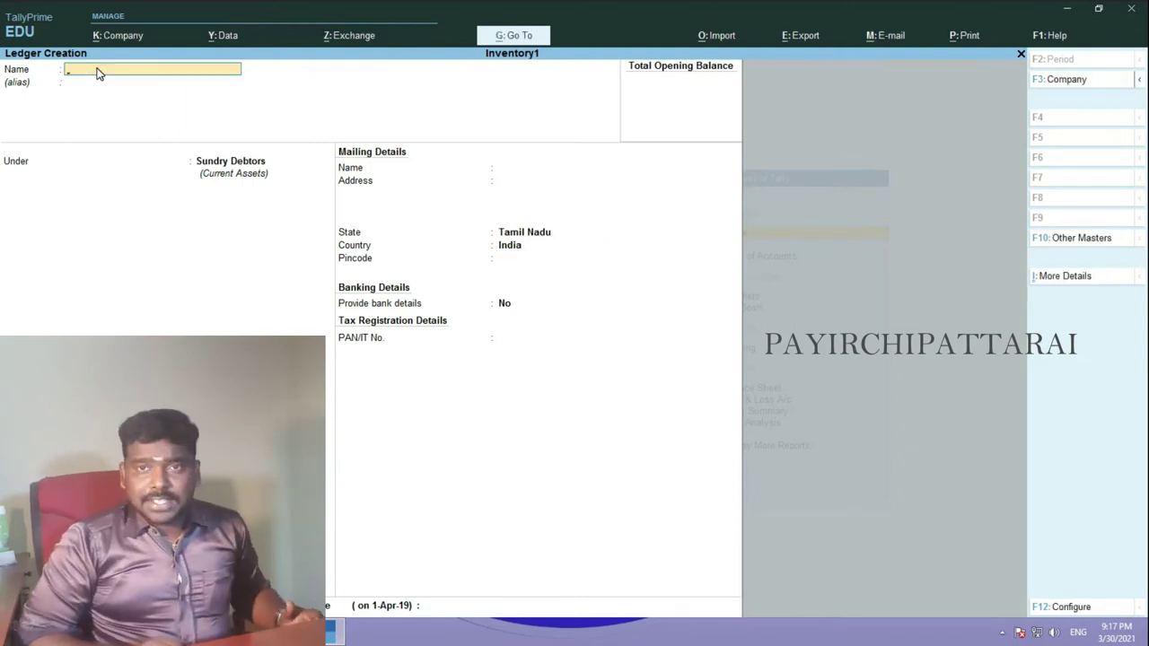
pyautogui.press('Escape')
pyautogui.press('Return')
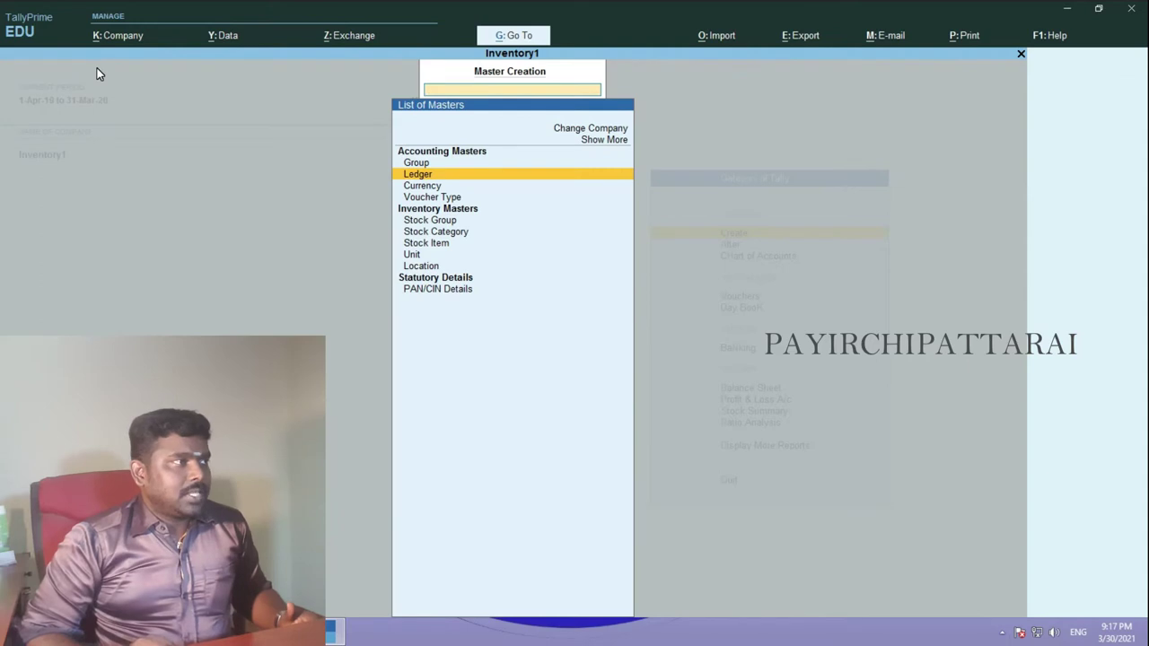
# - Locate Unit in the List of Masters and begin creating a unit
pyautogui.press('Down')
pyautogui.press('Down')
pyautogui.press('Down')
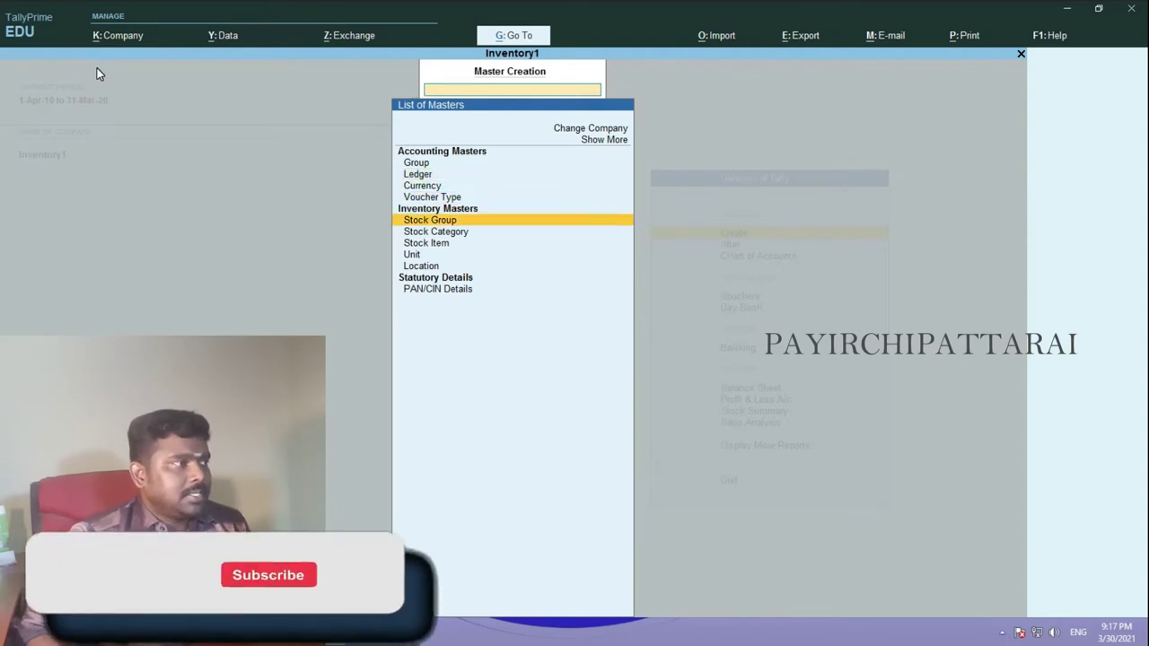
pyautogui.press('Down')
pyautogui.press('Down')
pyautogui.press('Down')
pyautogui.press('Escape')
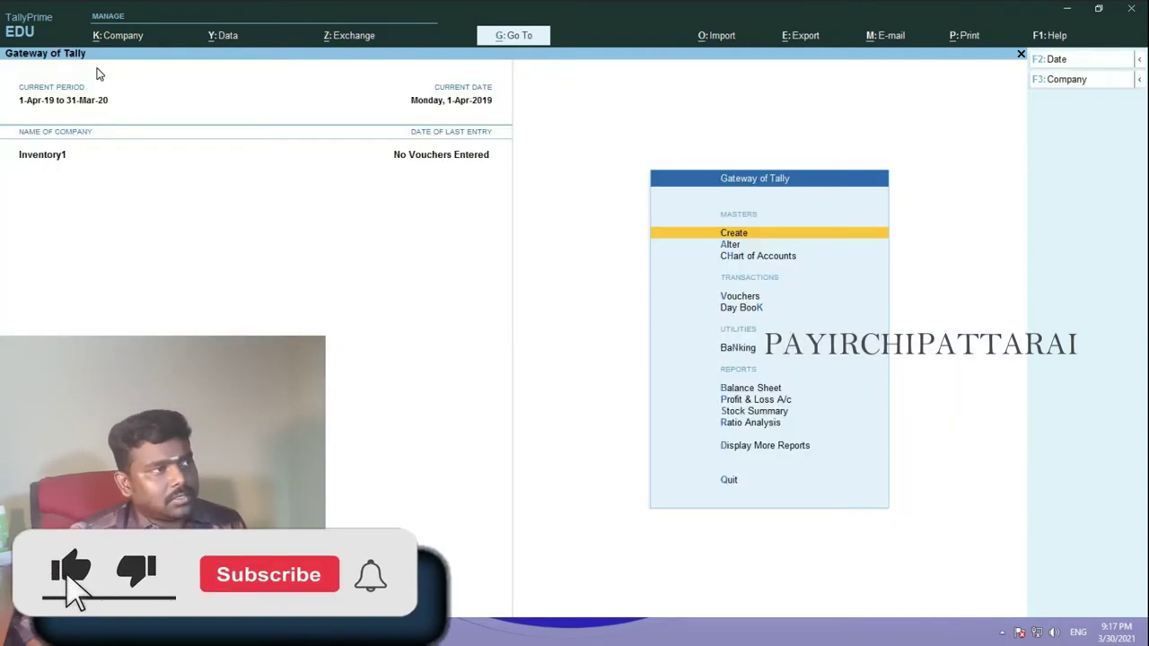
pyautogui.press('Return')
pyautogui.press('Down')
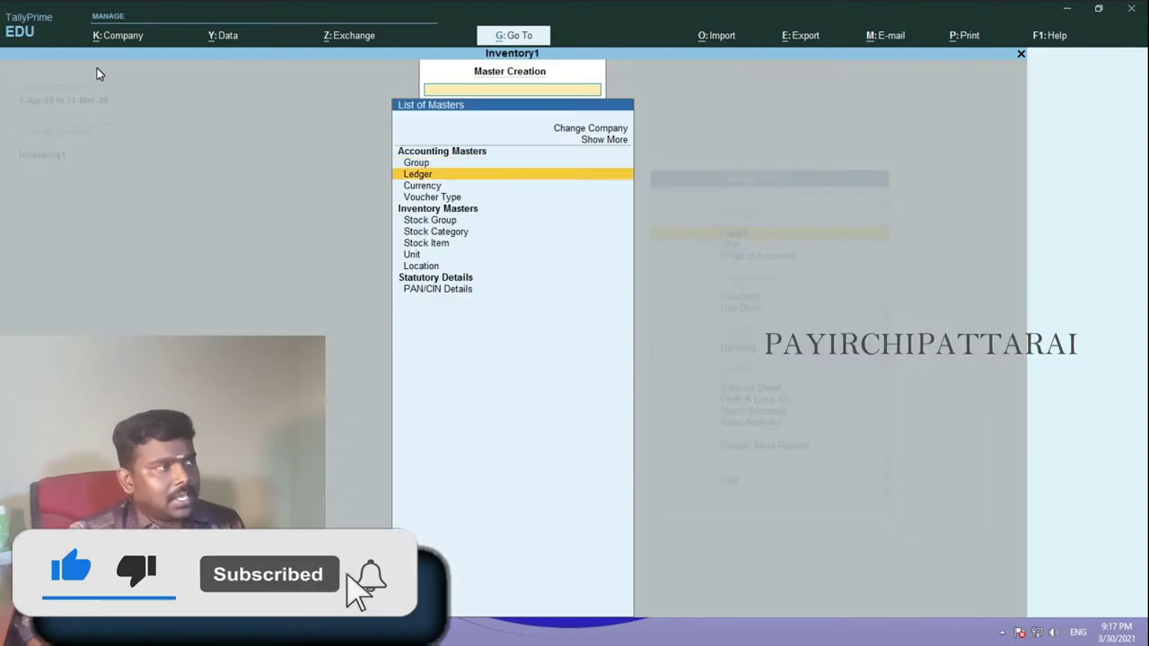
pyautogui.press('Down')
pyautogui.press('Down')
pyautogui.press('Down')
pyautogui.press('Down')
pyautogui.press('Down')
pyautogui.press('Down')
pyautogui.press('Up')
pyautogui.press('Up')
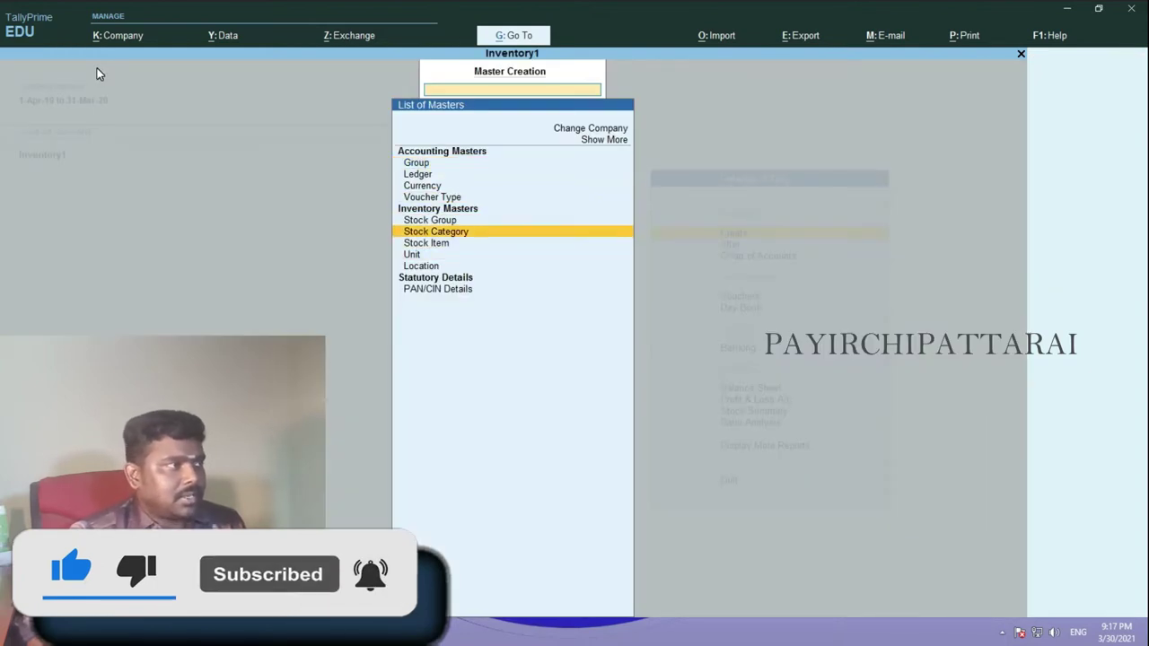
pyautogui.press('Up')
pyautogui.press('Up')
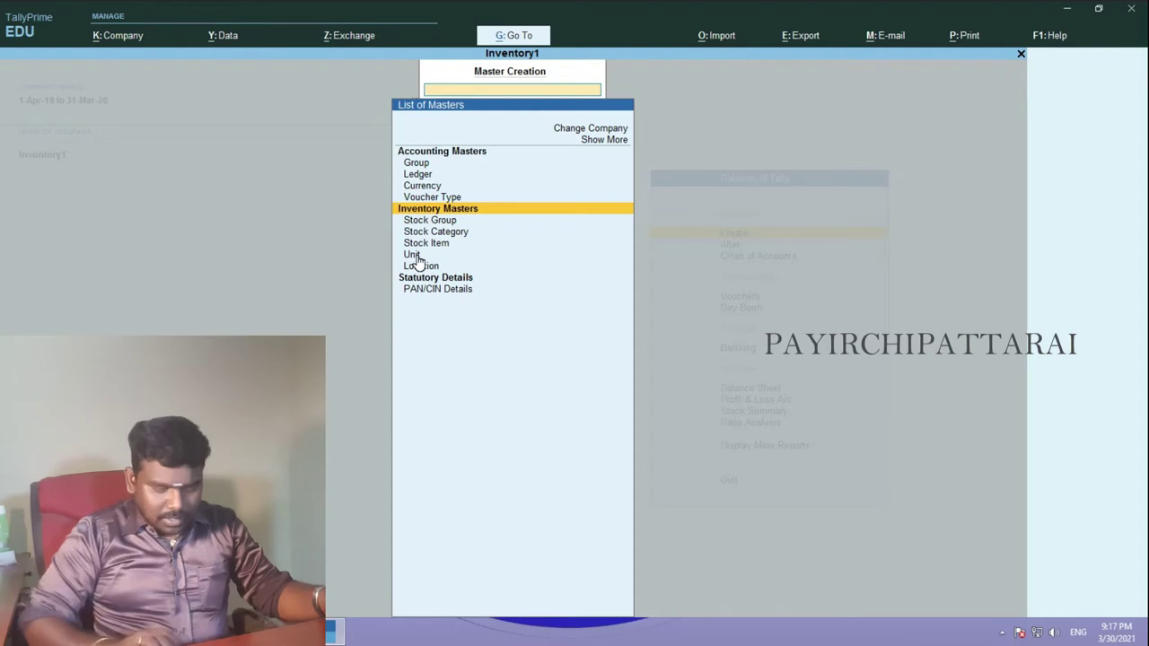
pyautogui.press('Down')
pyautogui.press('Down')
pyautogui.press('Down')
pyautogui.press('Down')
pyautogui.press('Return')
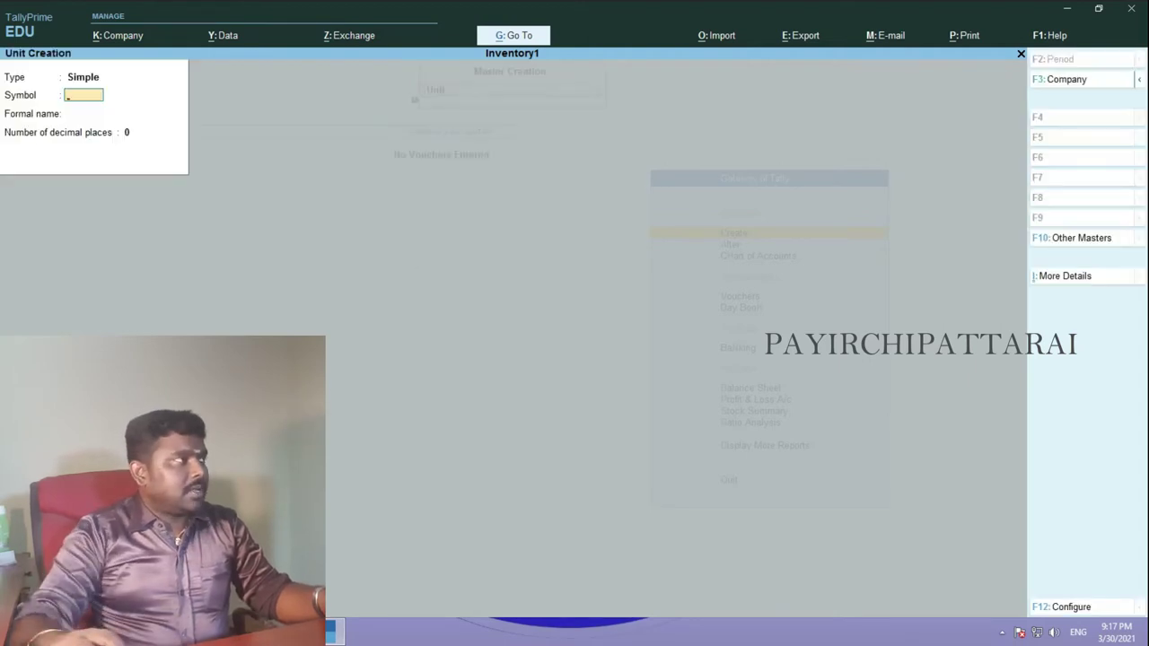
# - Save unit nos with formal name Numbers and 0 decimal places
pyautogui.write('nos')
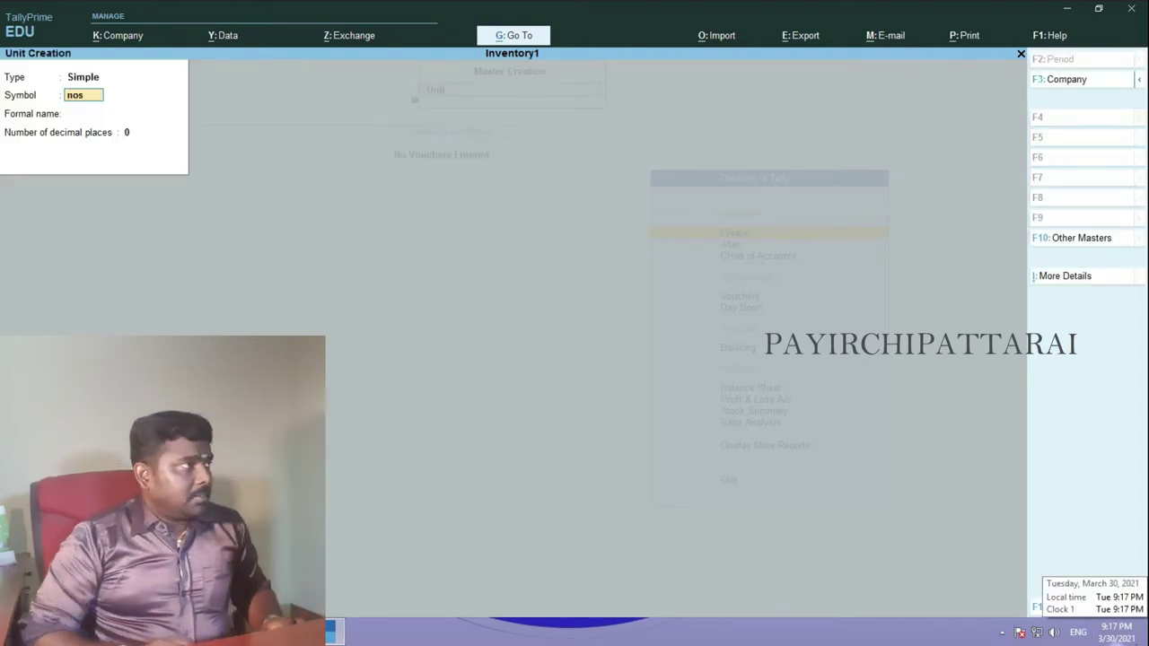
pyautogui.press('Return')
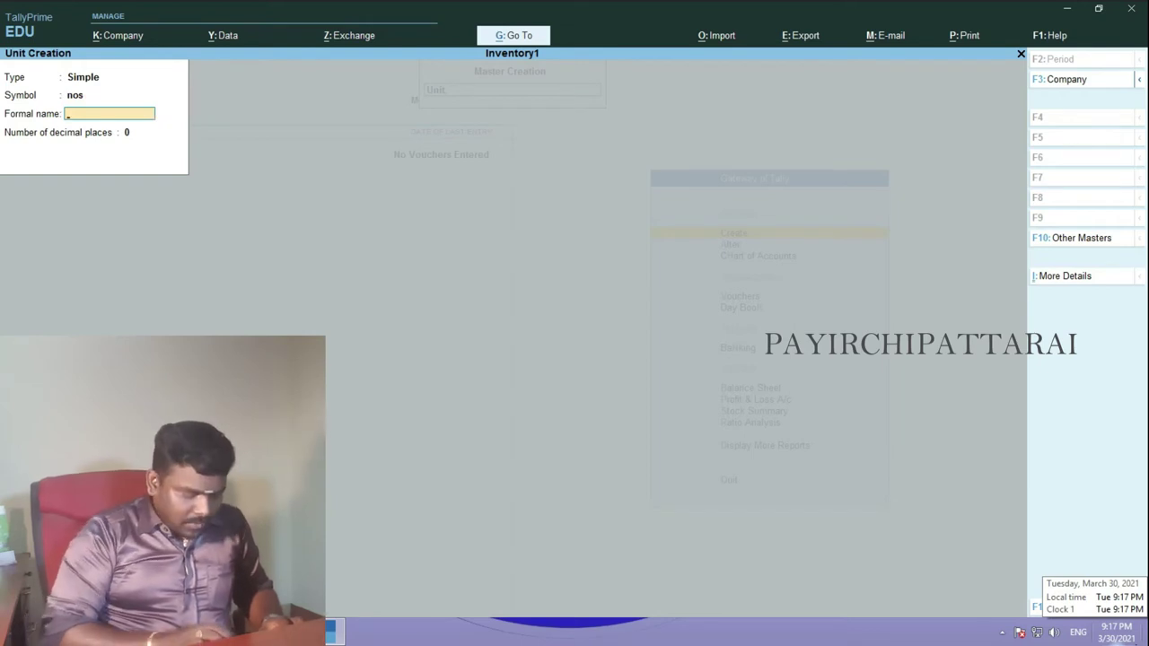
pyautogui.write('Numbers')
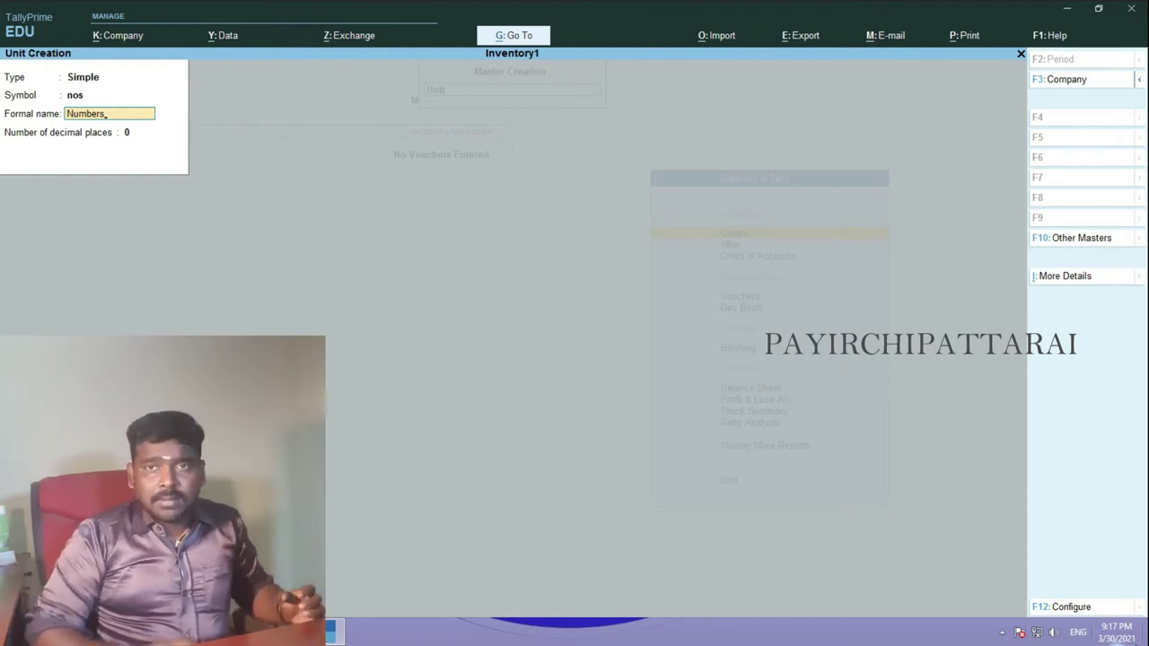
pyautogui.press('Return')
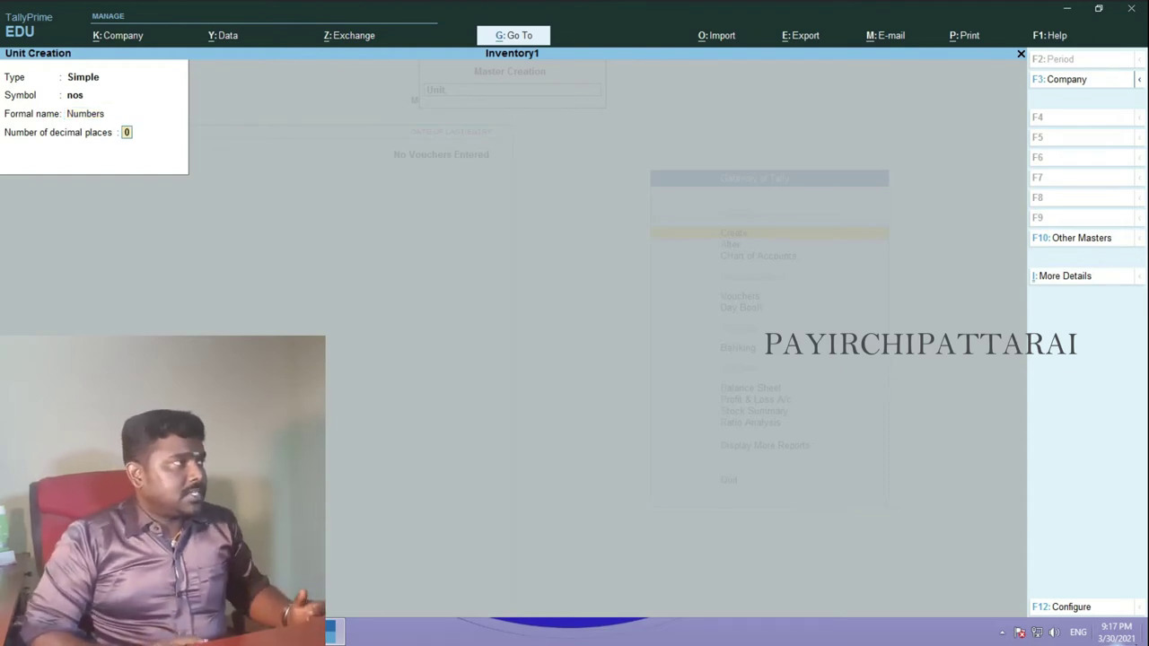
pyautogui.press('Return')
pyautogui.press('Return')
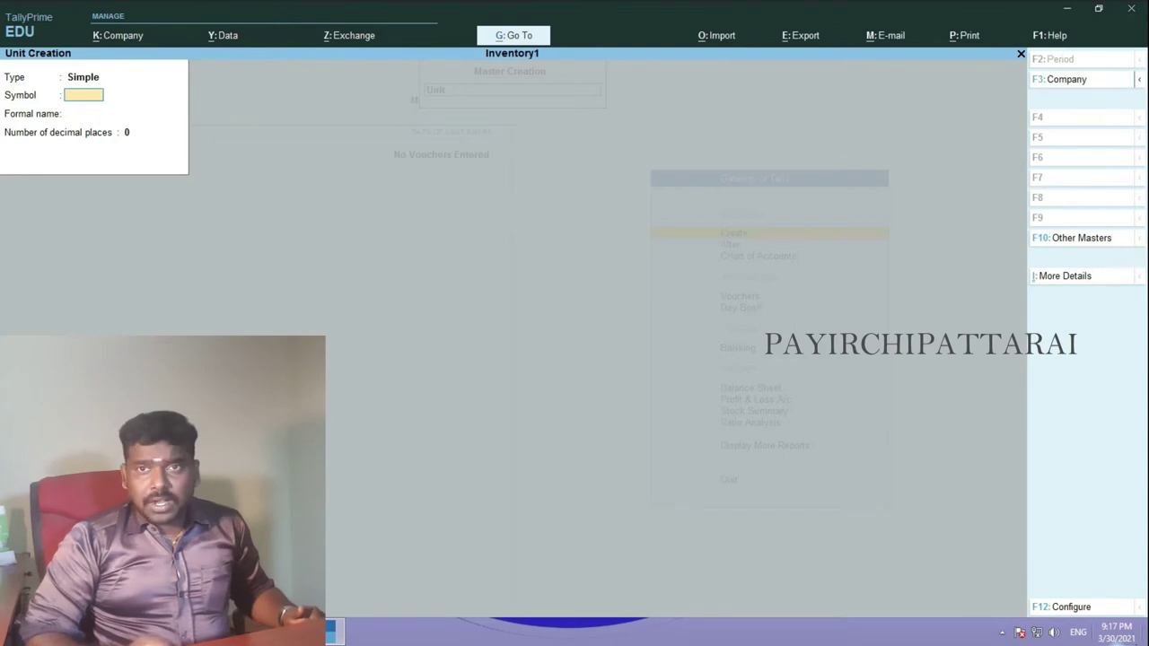
pyautogui.press('Escape')
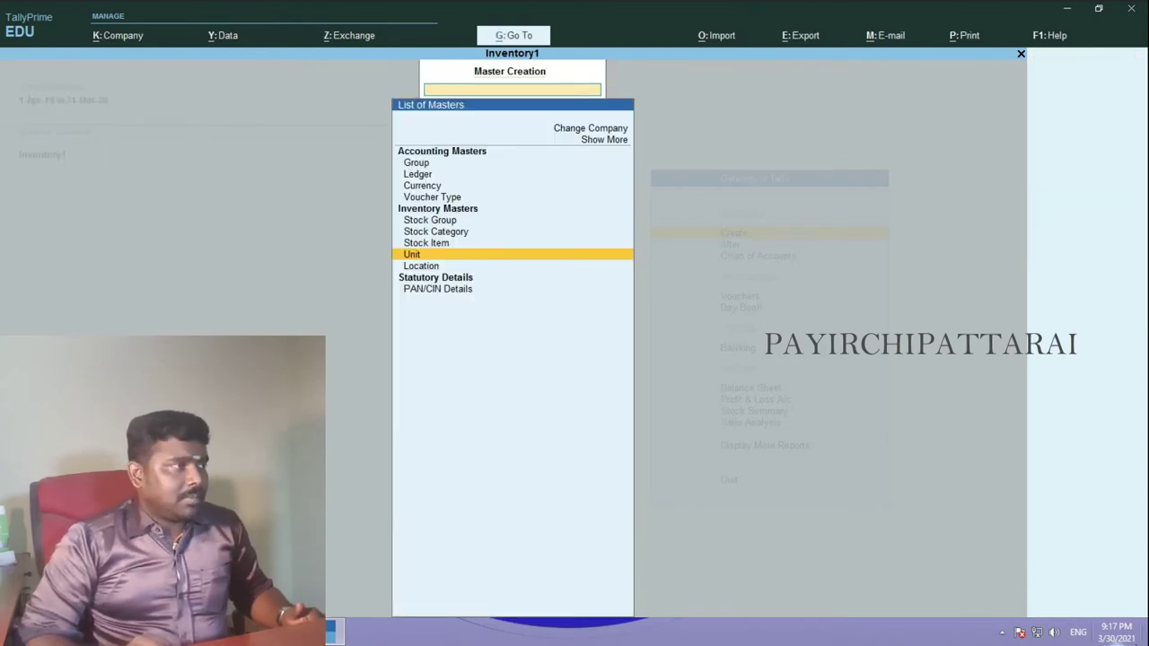
pyautogui.press('Up')
pyautogui.press('Up')
pyautogui.press('Up')
# - Name a new stock group Chocolates under Primary, fixing the mistyped name
pyautogui.press('Return')
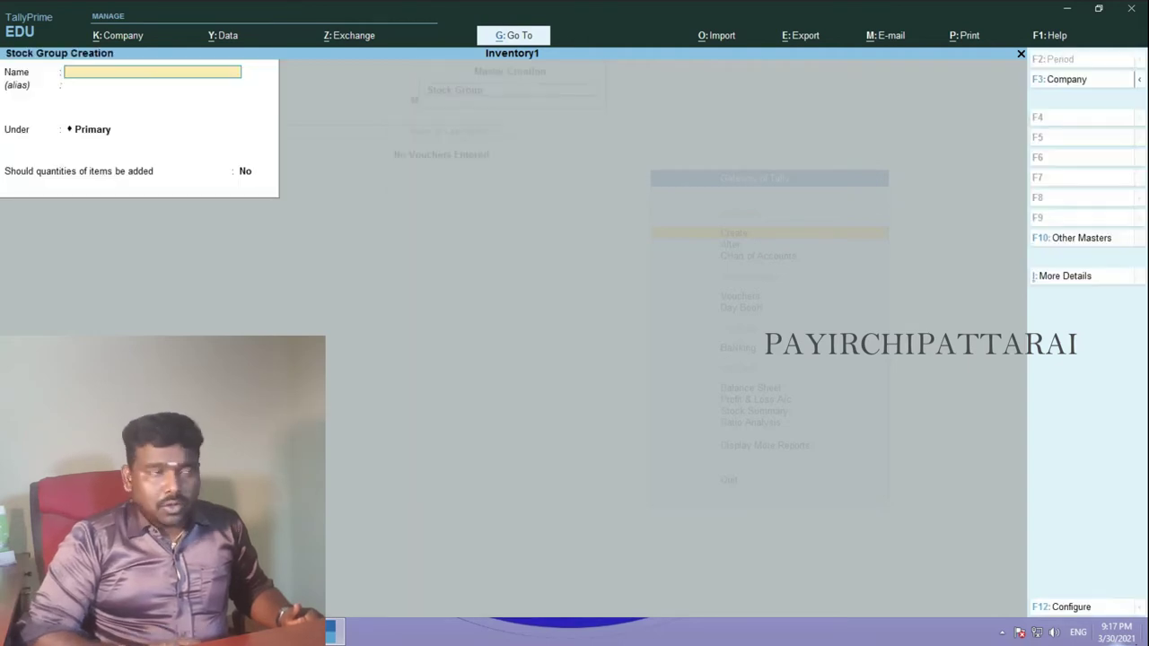
pyautogui.write('Biscutes')
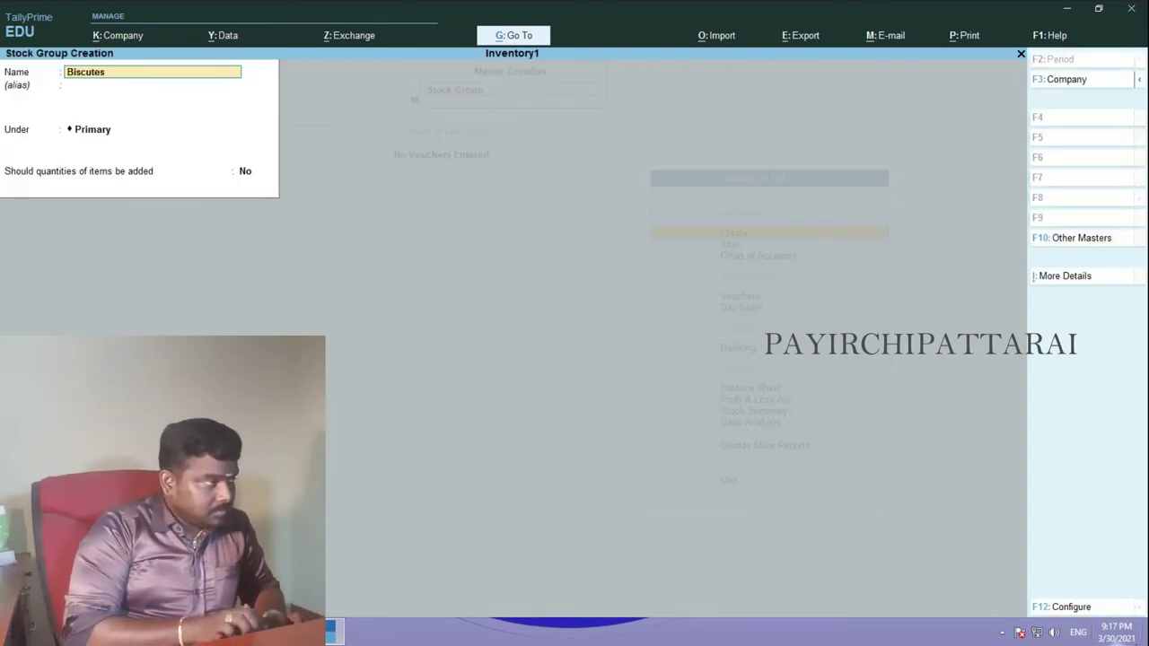
pyautogui.press('Return')
pyautogui.press('Return')
pyautogui.press('Return')
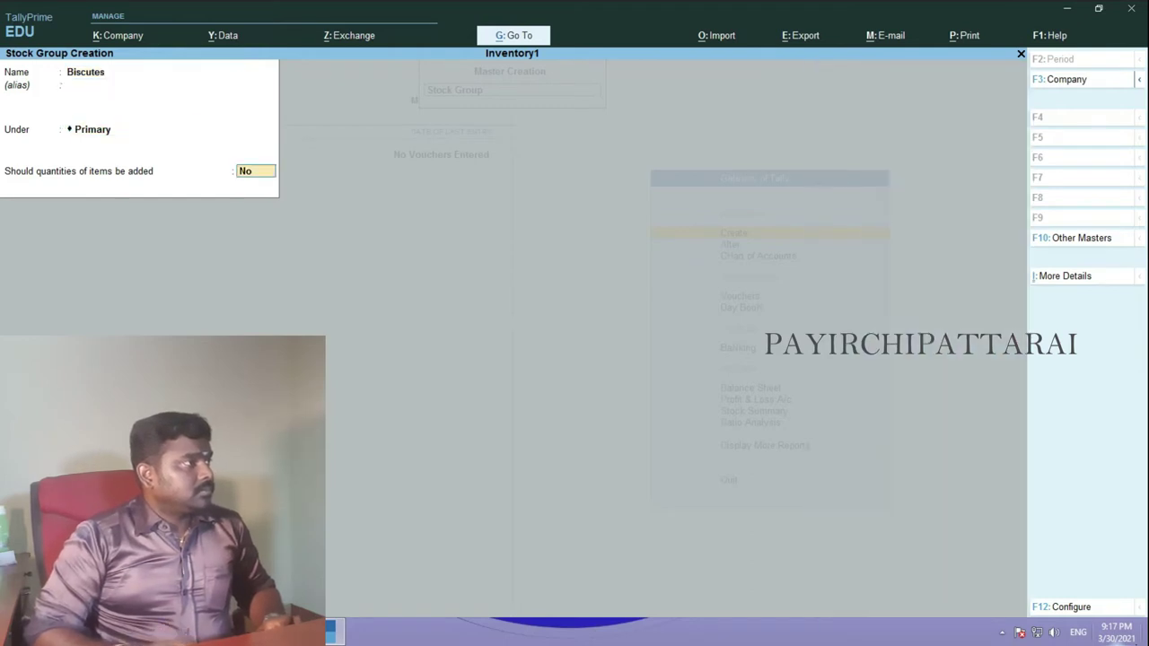
pyautogui.press('Return')
pyautogui.press('Return')
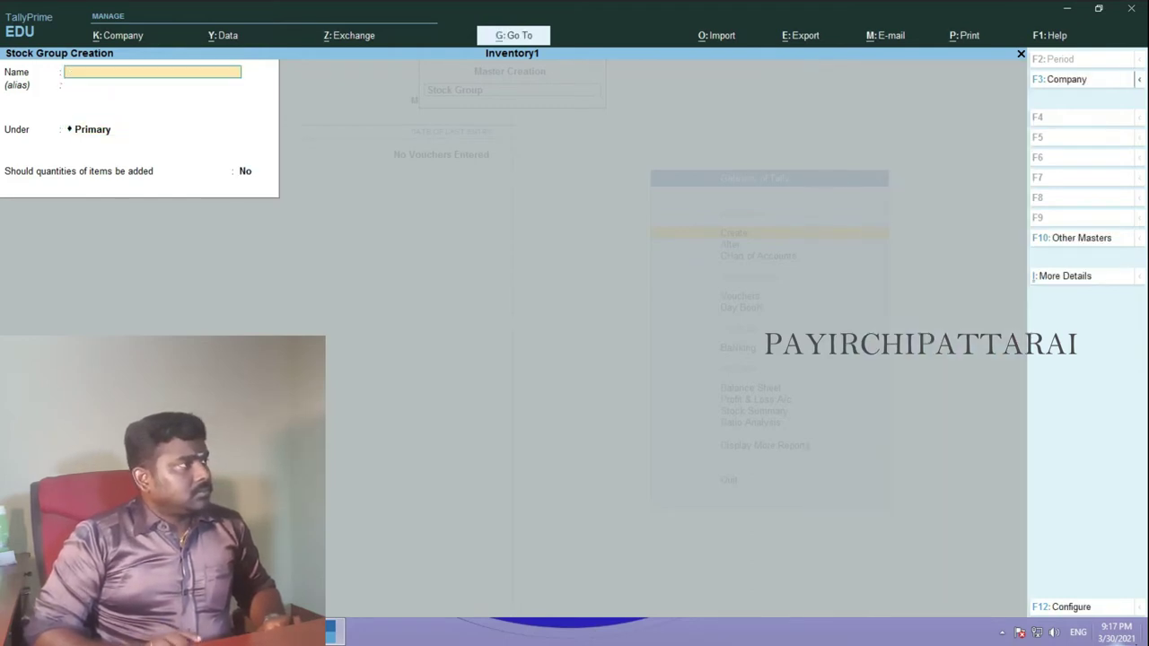
pyautogui.write('Chocolatesa')
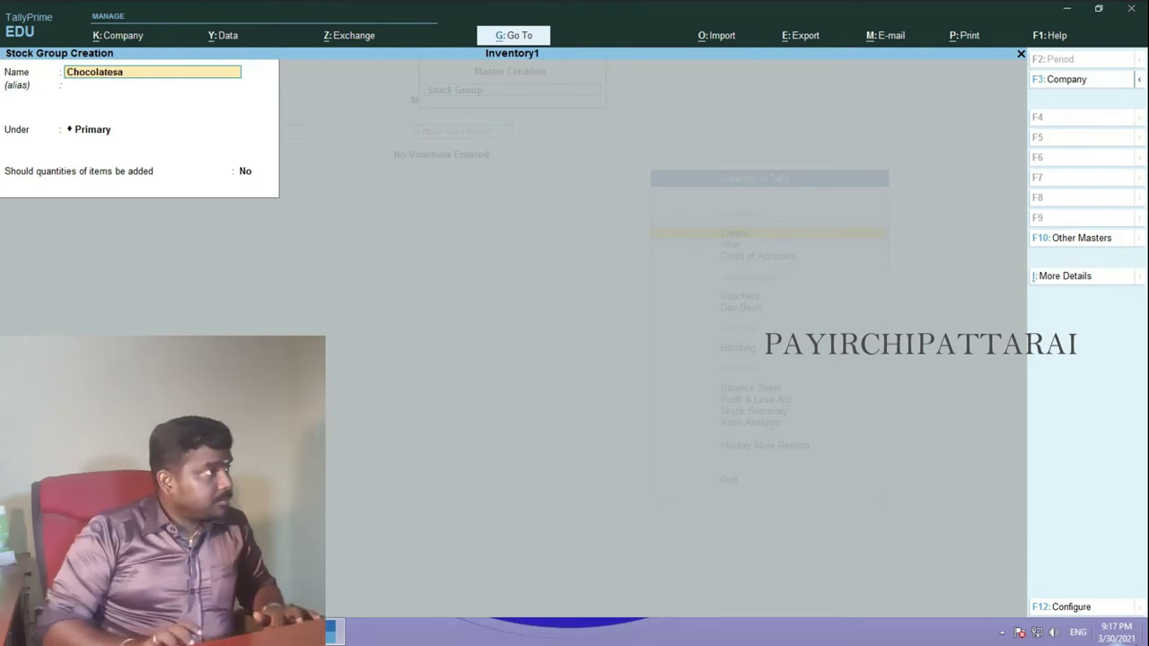
pyautogui.press('BackSpace')
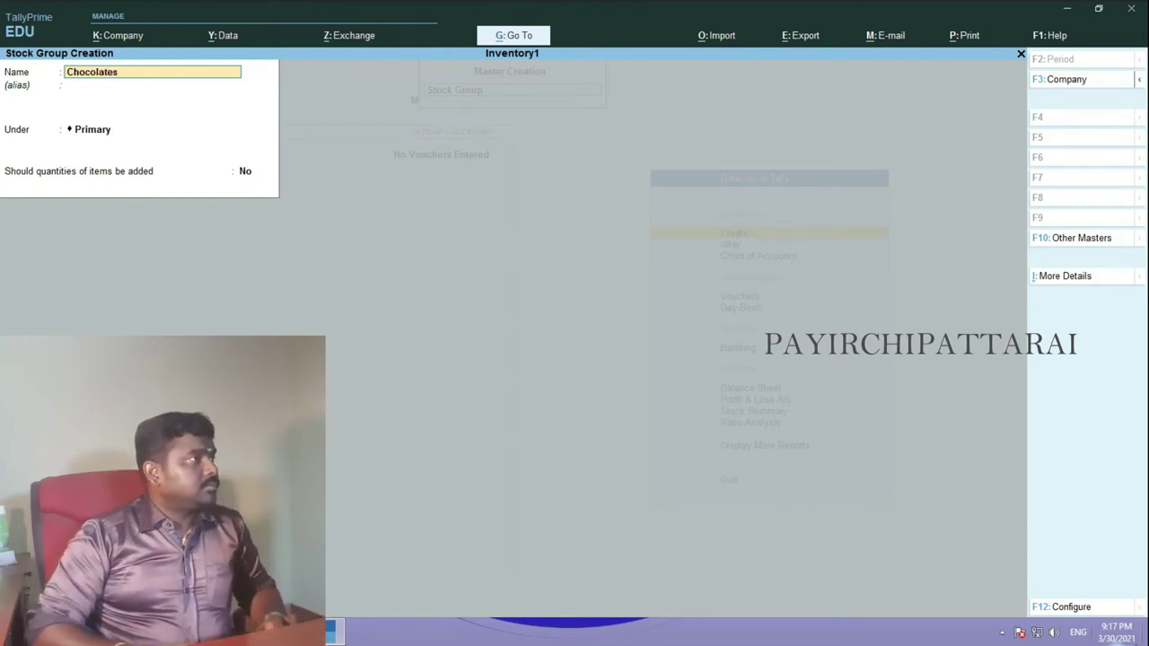
pyautogui.press('Return')
pyautogui.press('Return')
pyautogui.press('Return')
pyautogui.press('Return')
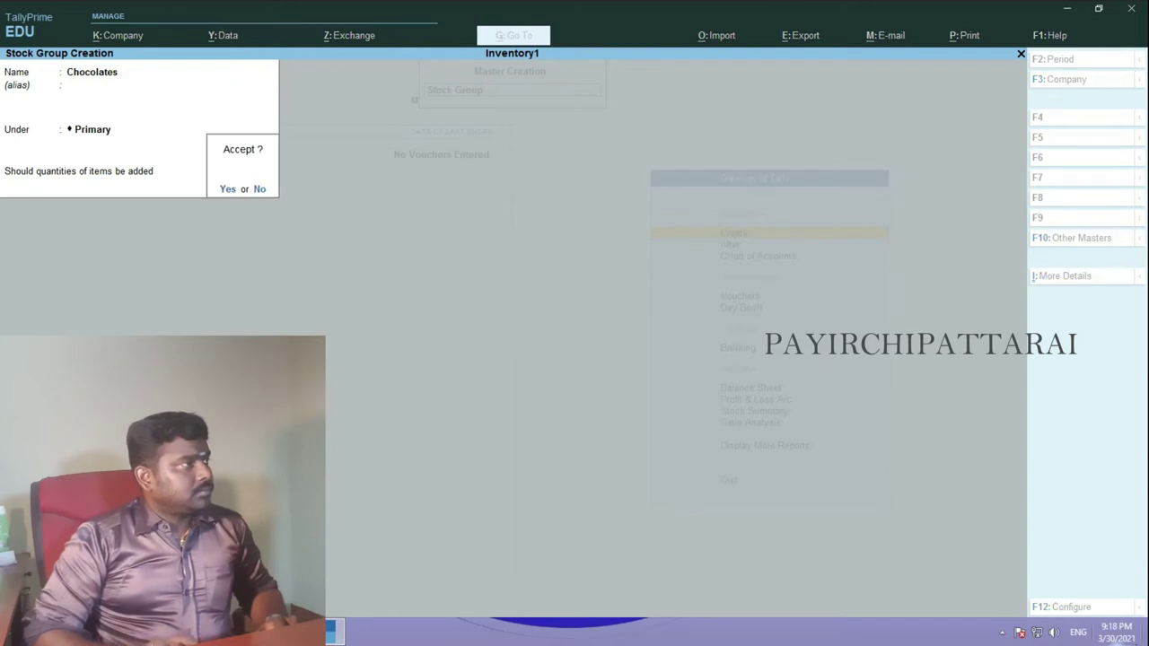
# - Save Chocolates, add the Snacks group under Primary, then start a new stock item
pyautogui.press('Return')
pyautogui.write('Snacks')
pyautogui.press('Return')
pyautogui.press('Return')
pyautogui.press('Return')
pyautogui.press('Return')
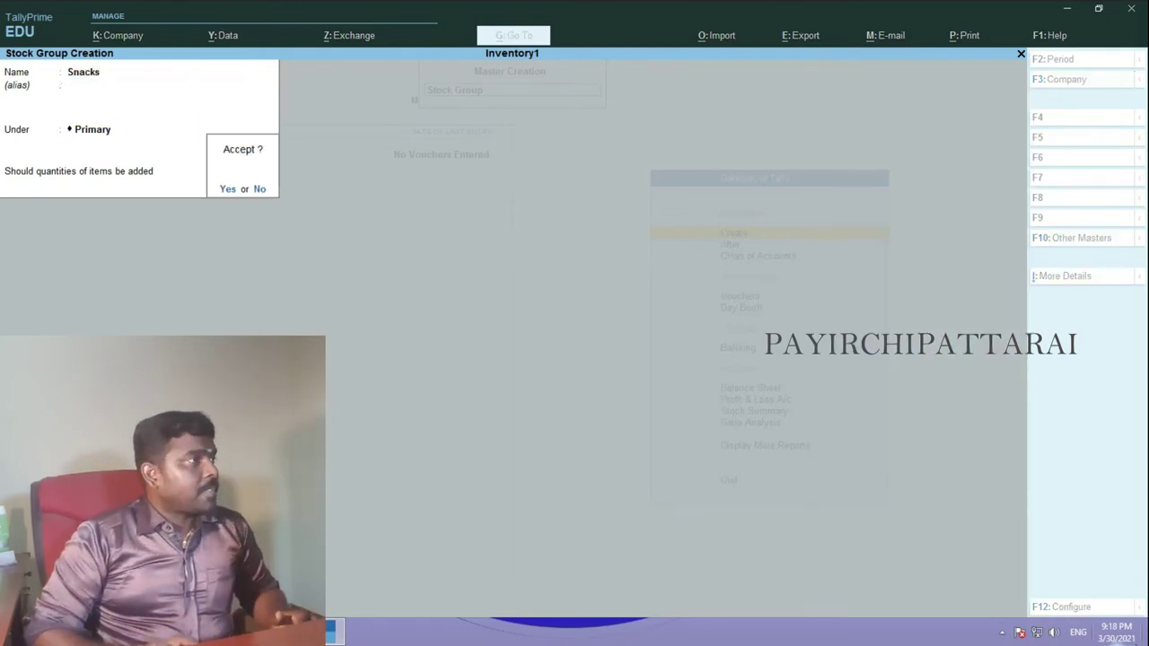
pyautogui.press('Return')
pyautogui.press('Escape')
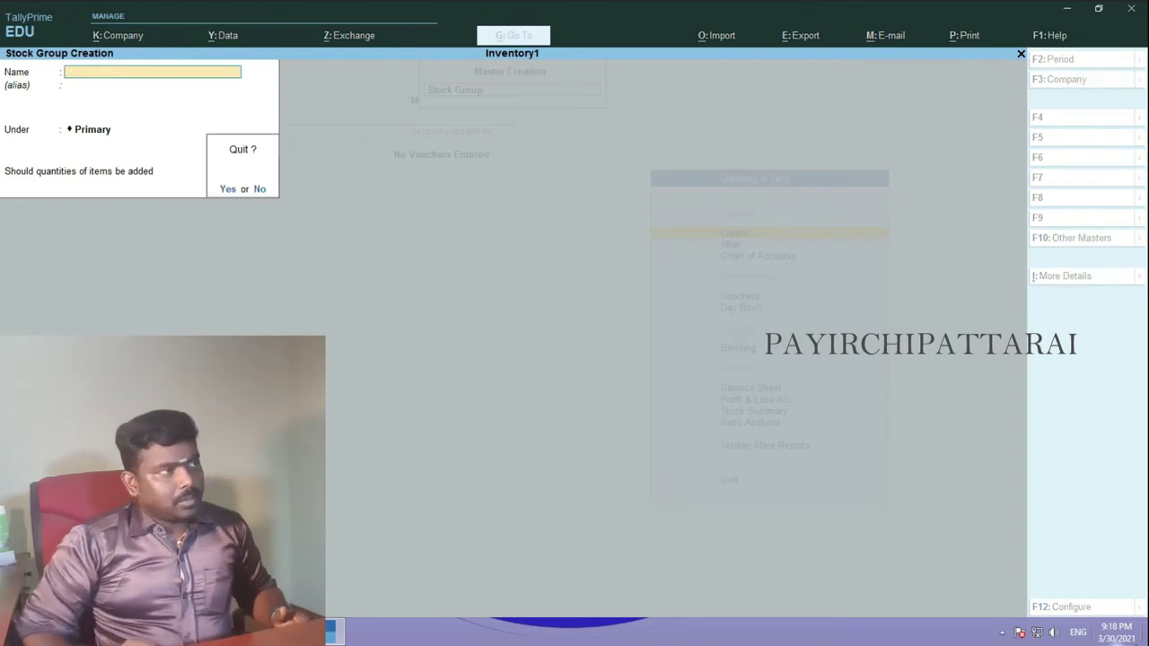
pyautogui.press('Return')
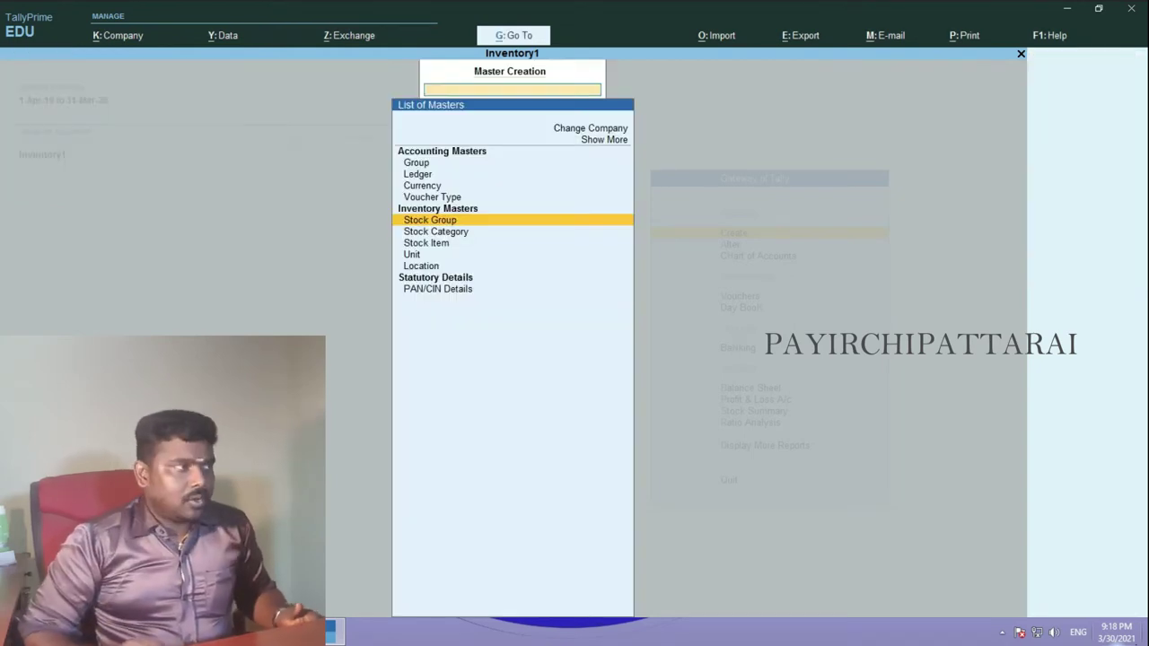
pyautogui.press('Down')
pyautogui.press('Down')
pyautogui.press('Return')
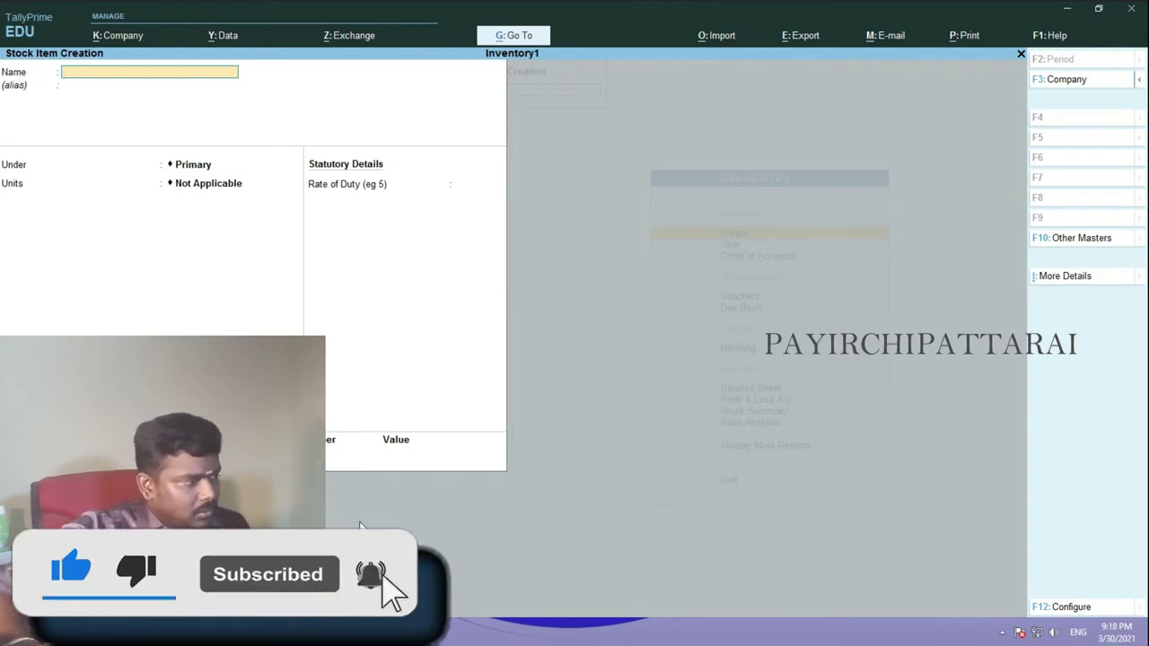
pyautogui.click(401, 638)
# - Check the Biscuits, Chocolates and Snacks tables' batch numbers, quantities and prices, then return to TallyPrime
pyautogui.scroll(6, 574, 359)
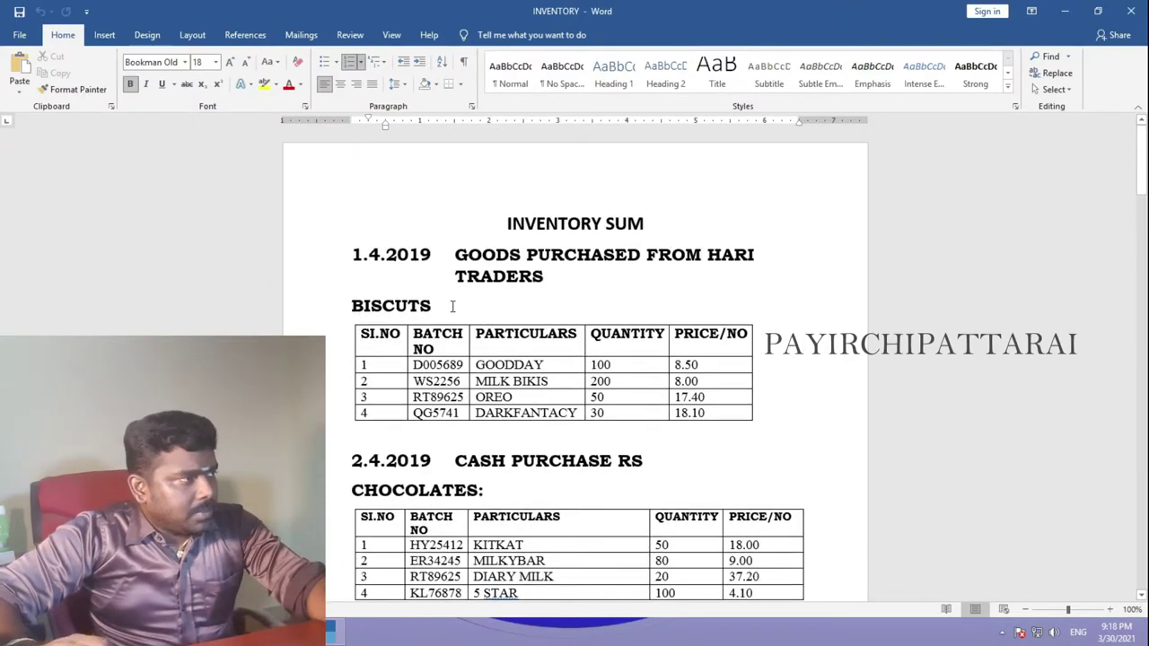
pyautogui.scroll(-3, 449, 302)
pyautogui.scroll(-3, 373, 400)
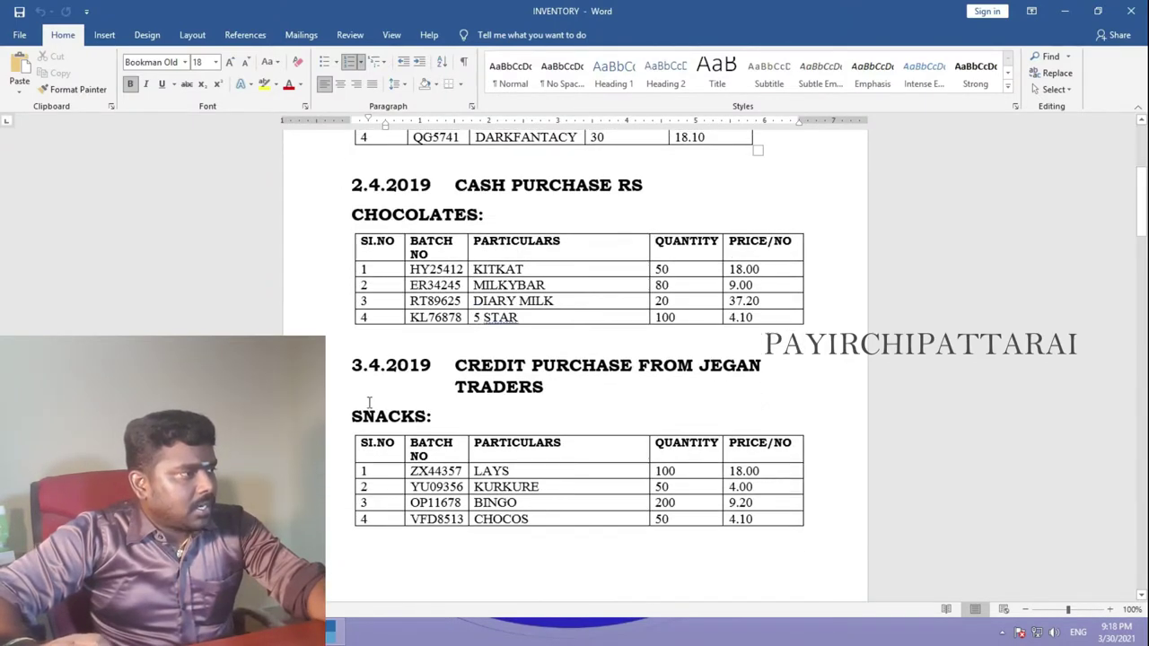
pyautogui.scroll(6, 406, 410)
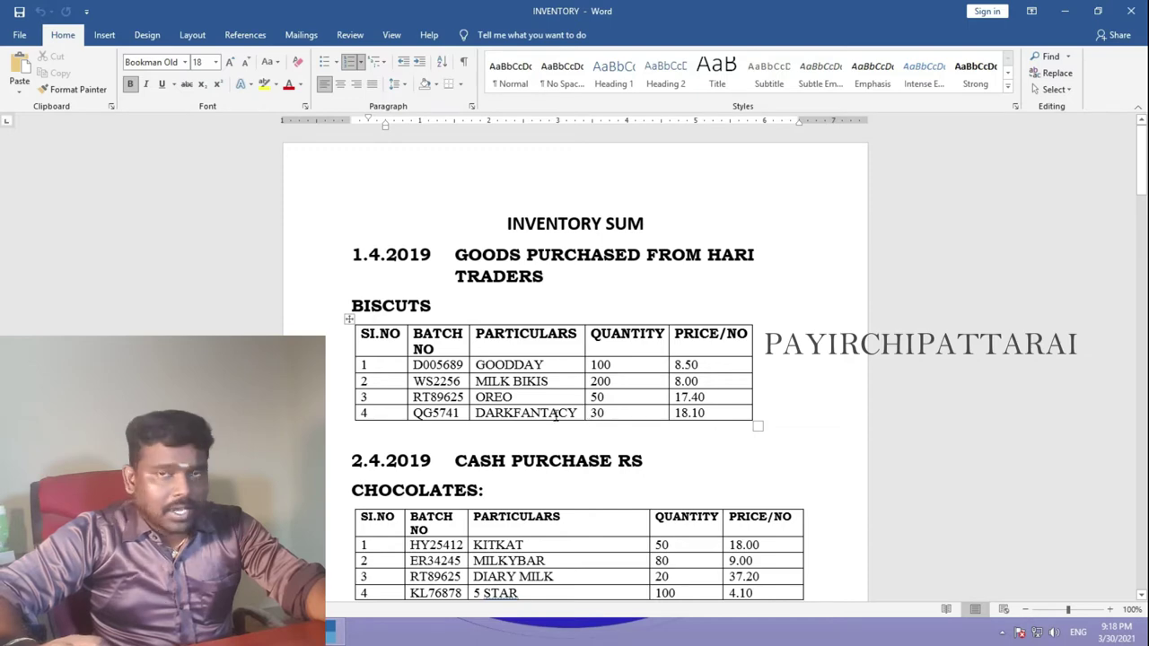
pyautogui.scroll(-4, 443, 409)
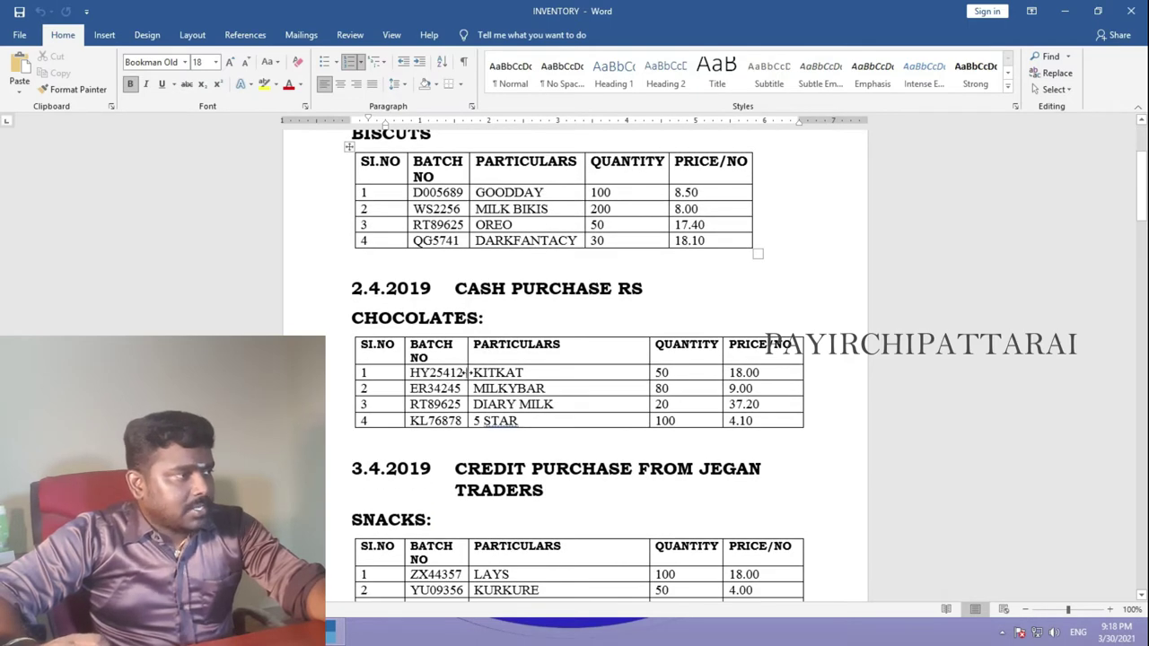
pyautogui.scroll(-3, 465, 422)
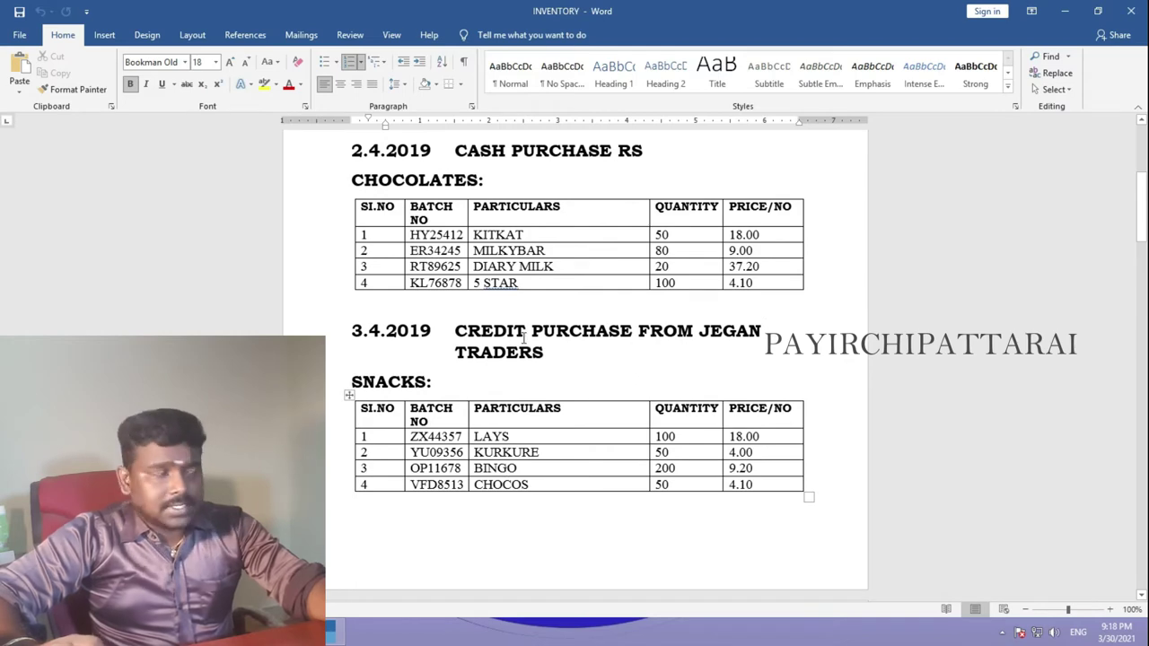
pyautogui.scroll(7, 498, 501)
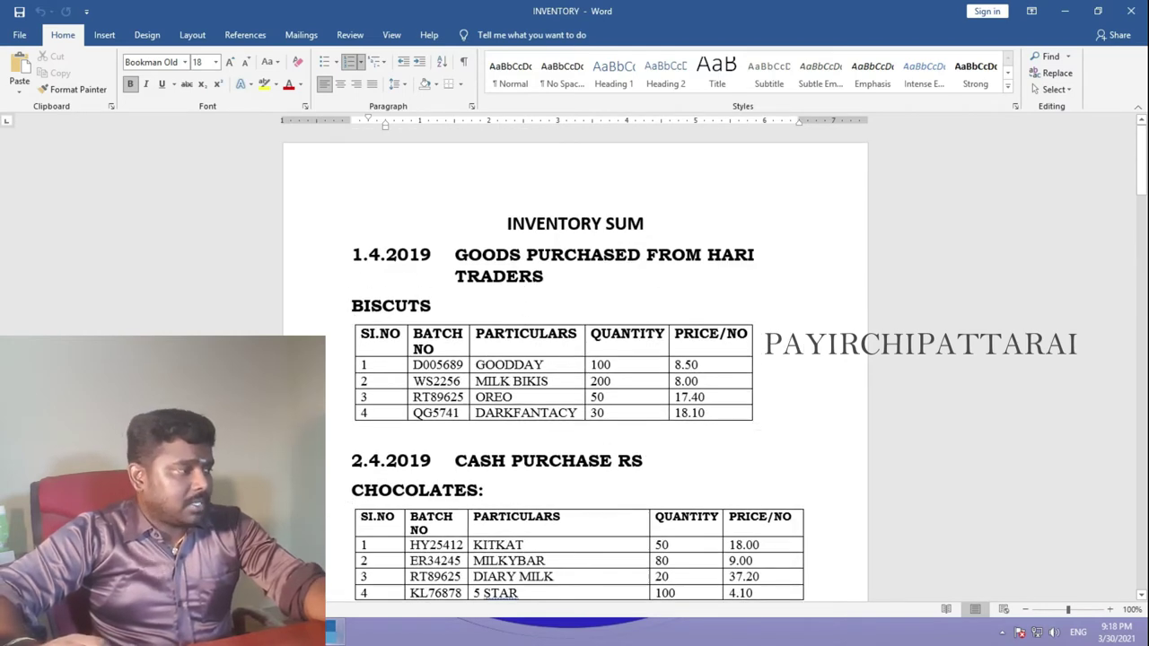
pyautogui.hotkey('alt', 'Tab')
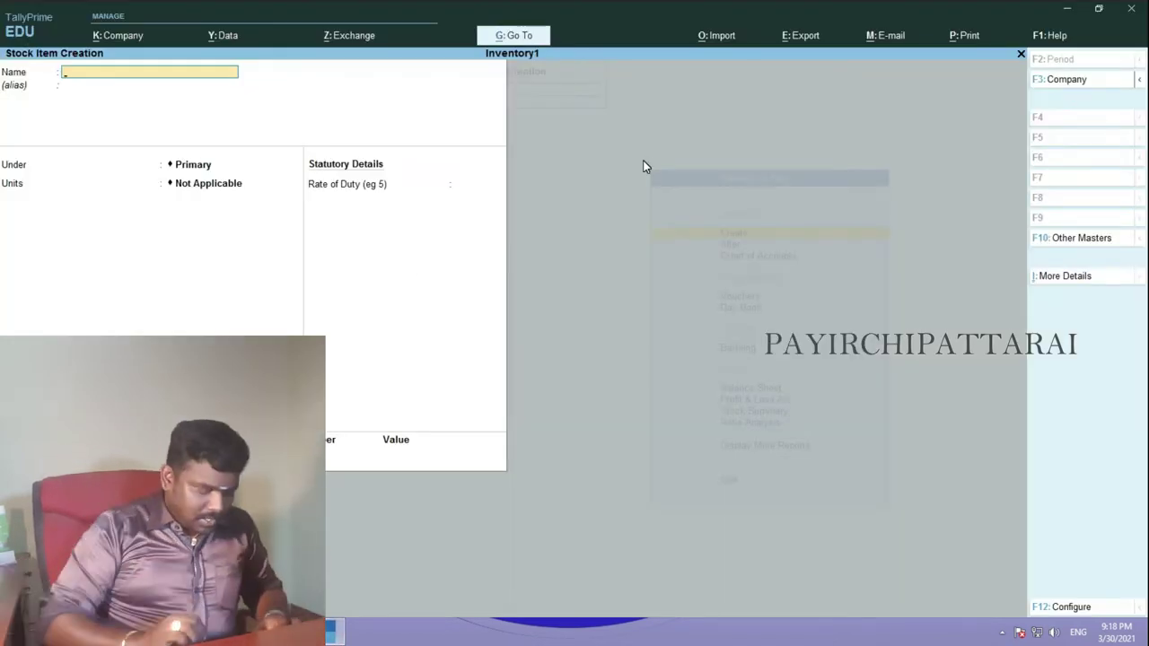
# - Create stock item Goodday under Biscutes with unit nos
pyautogui.write('Goodday')
pyautogui.press('Return')
pyautogui.press('Down')
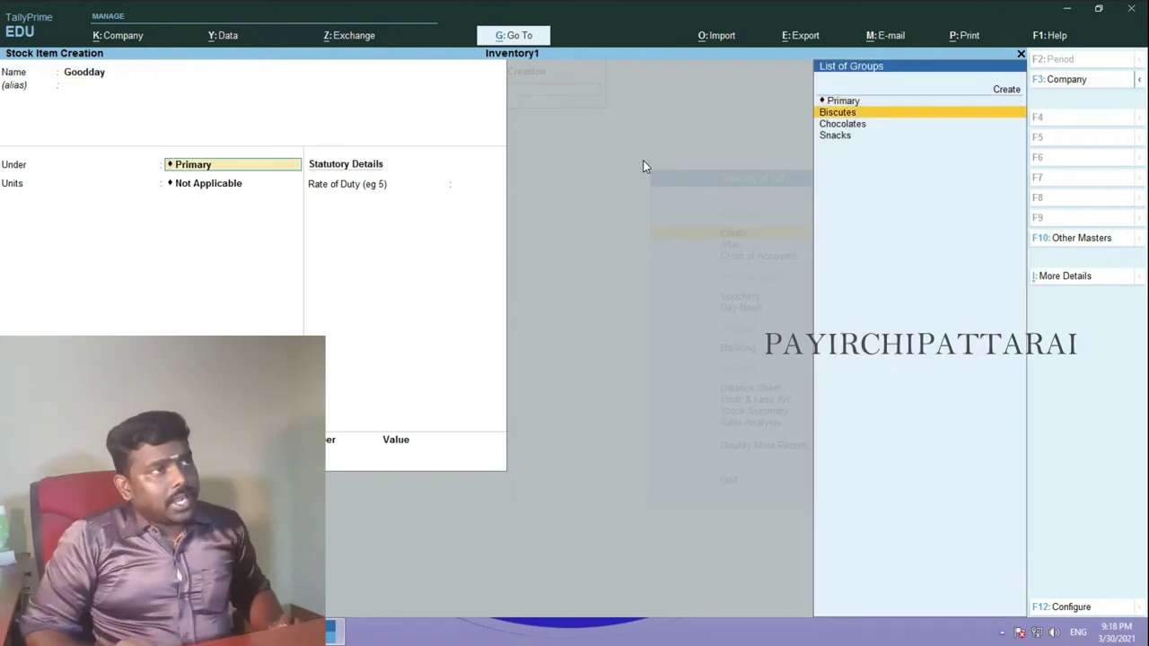
pyautogui.press('Return')
pyautogui.press('Down')
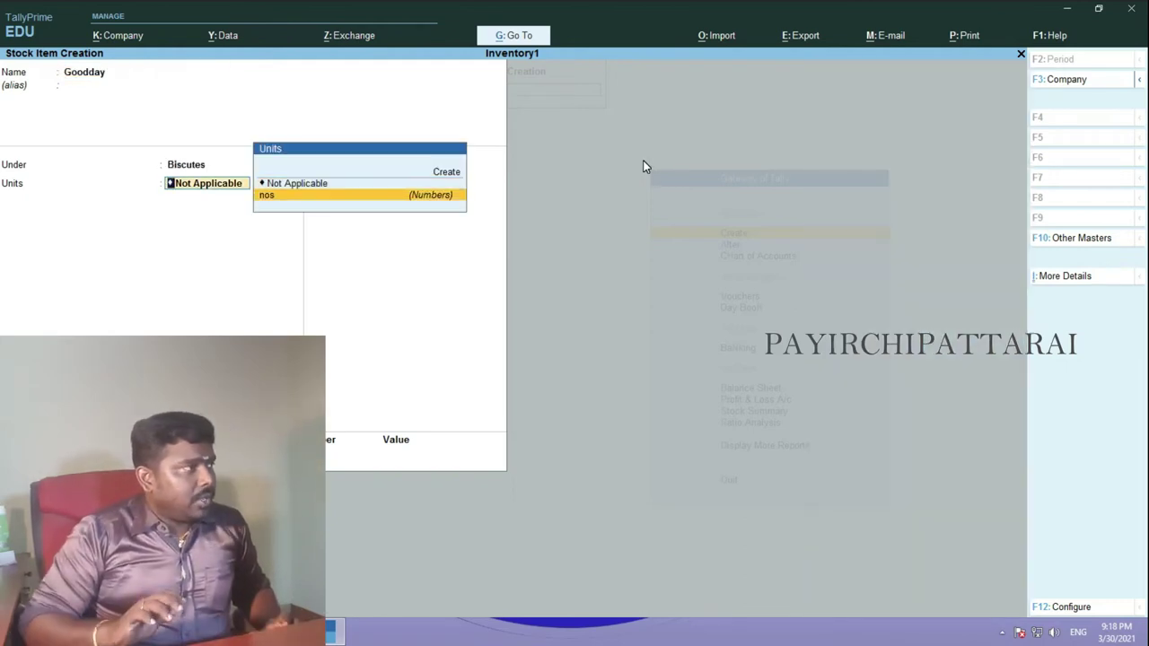
pyautogui.press('Return')
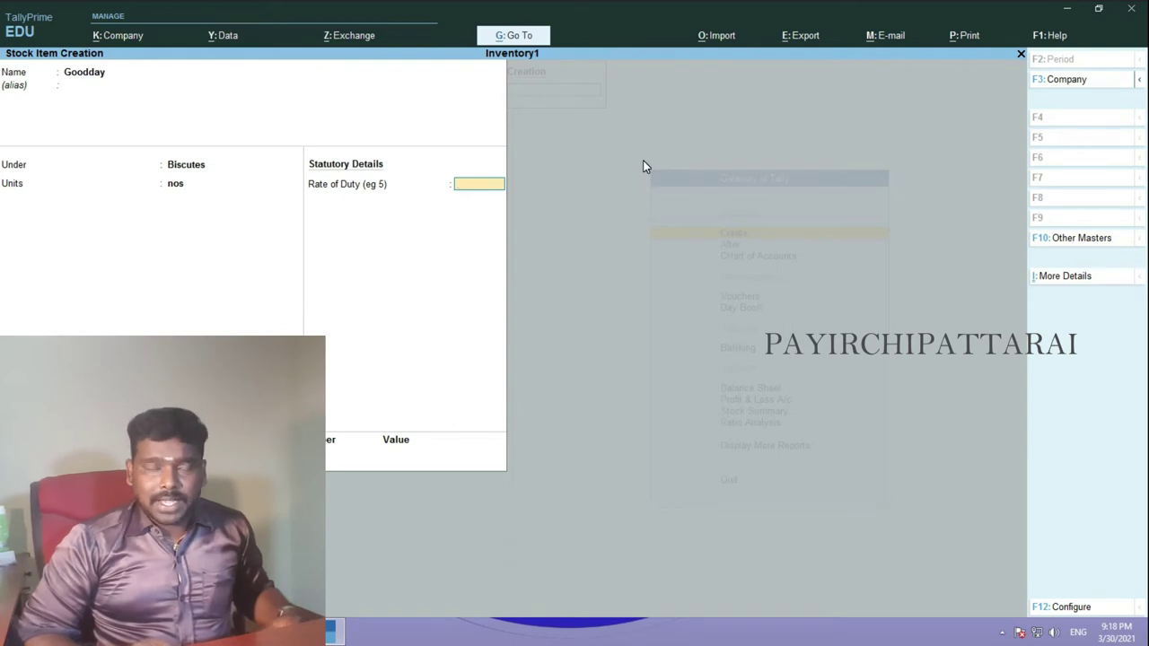
pyautogui.press('Return')
pyautogui.press('Return')
pyautogui.press('Return')
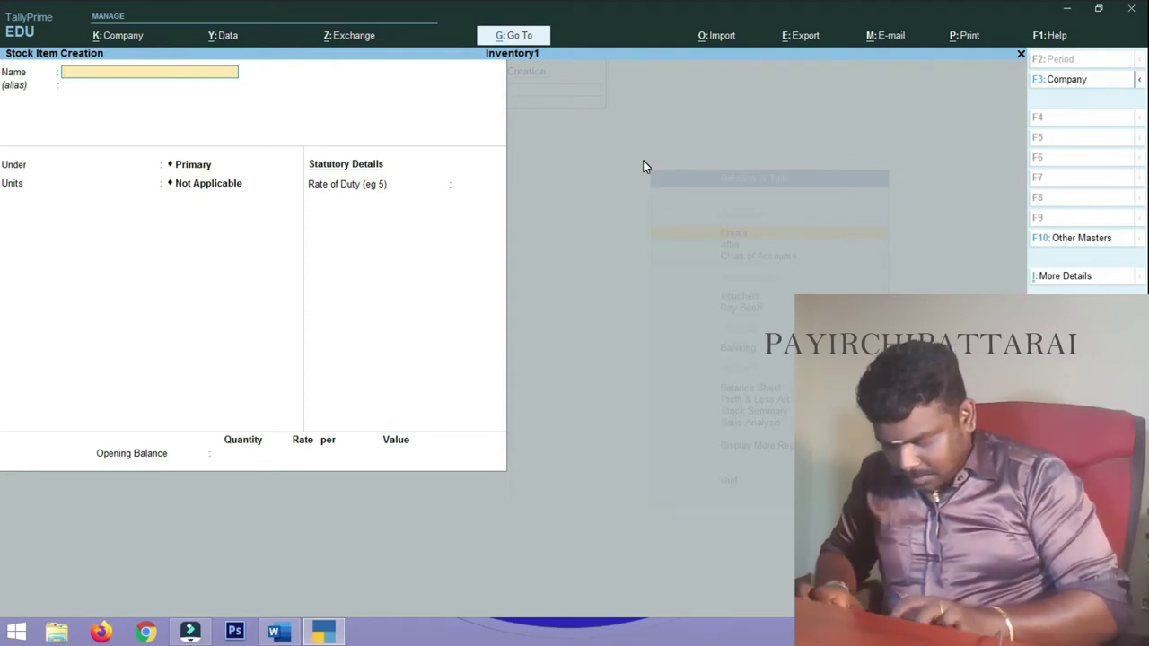
# - Create stock item Milkbikis under Biscutes with unit nos
pyautogui.write('Mi')
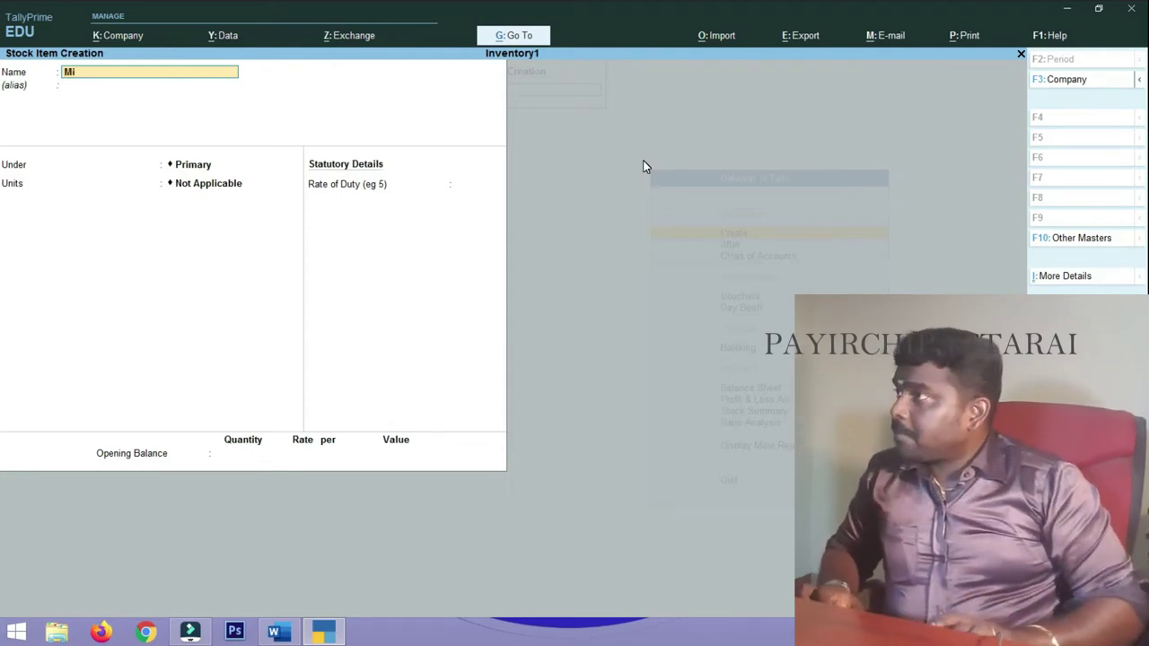
pyautogui.write('lkbikis')
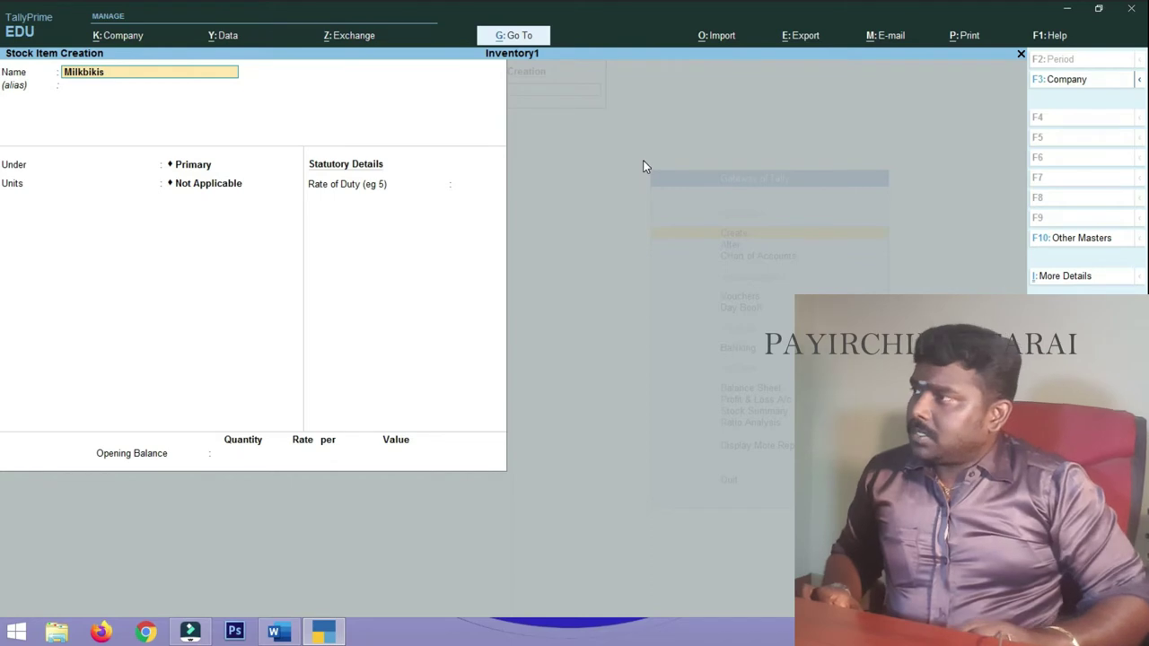
pyautogui.press('Return')
pyautogui.press('Down')
pyautogui.press('Return')
pyautogui.write('nos')
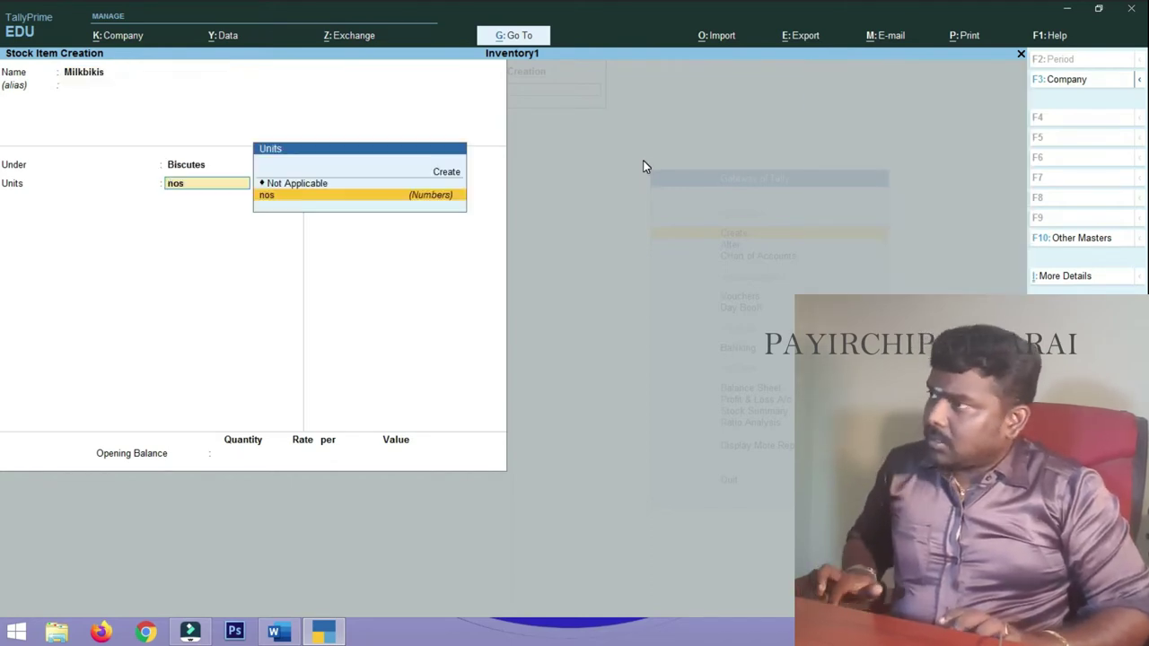
pyautogui.press('Return')
pyautogui.press('Return')
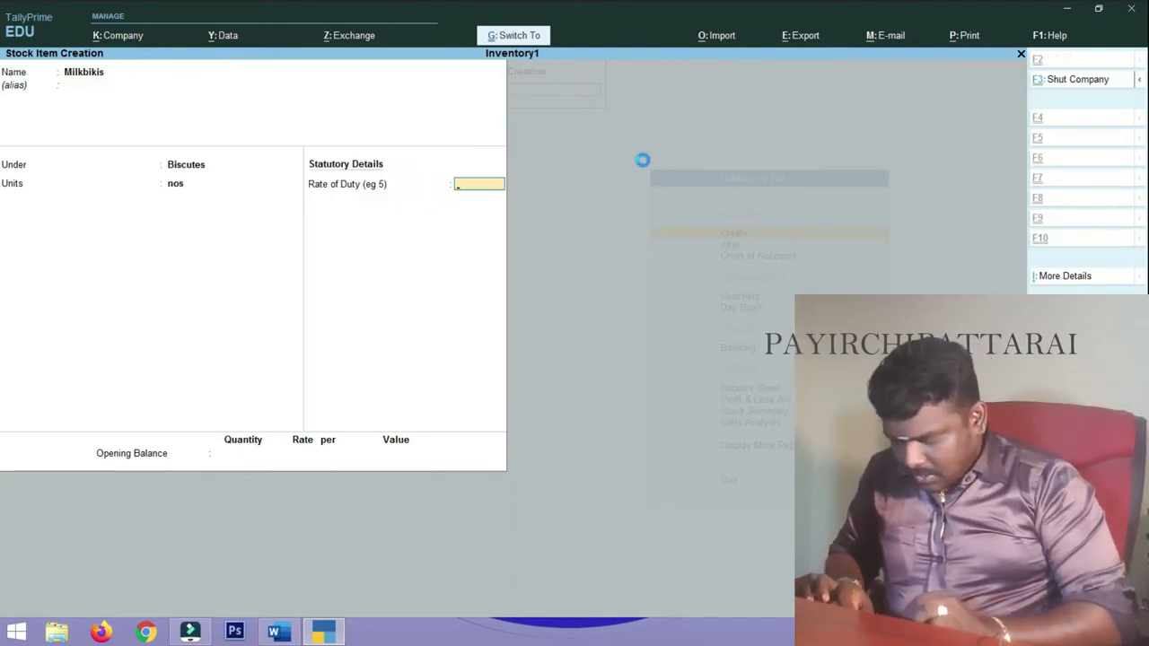
pyautogui.press('Return')
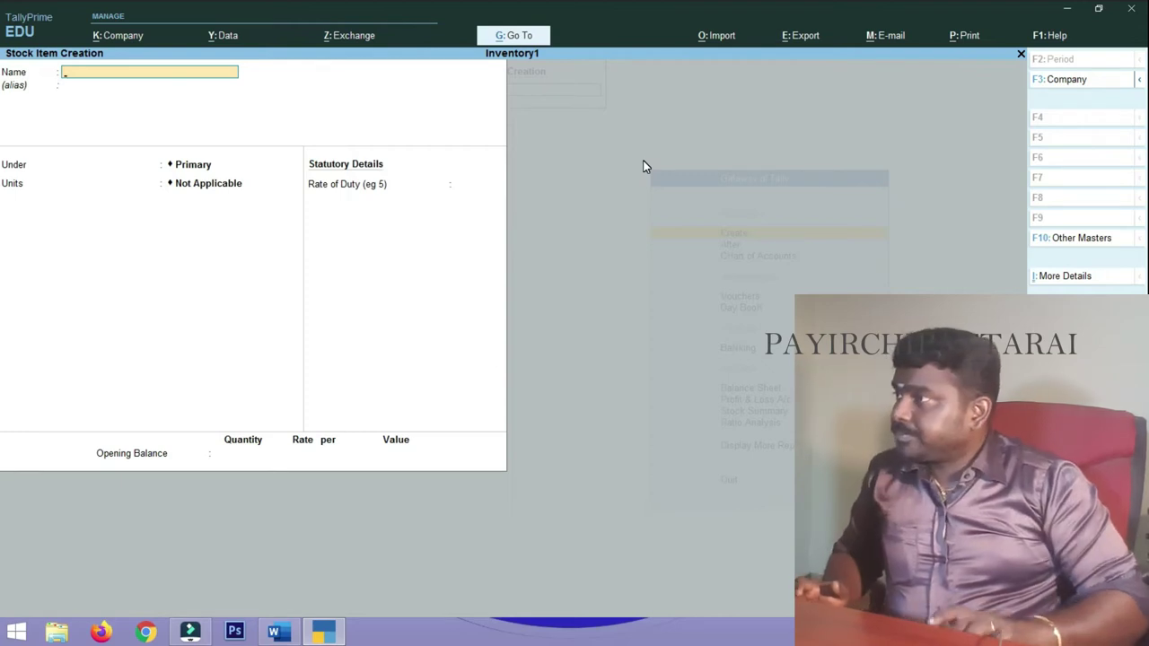
# - Create stock item Oreo under Biscutes with unit nos
pyautogui.press('Return')
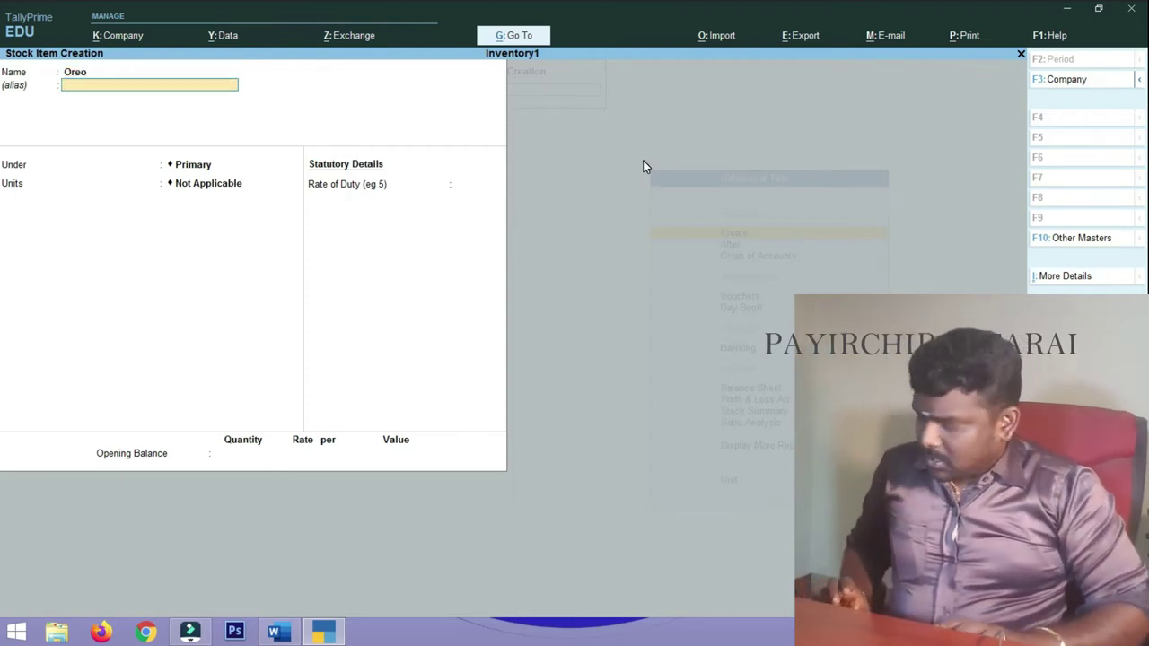
pyautogui.press('Return')
pyautogui.press('Down')
pyautogui.press('Return')
pyautogui.write('nos')
pyautogui.press('Return')
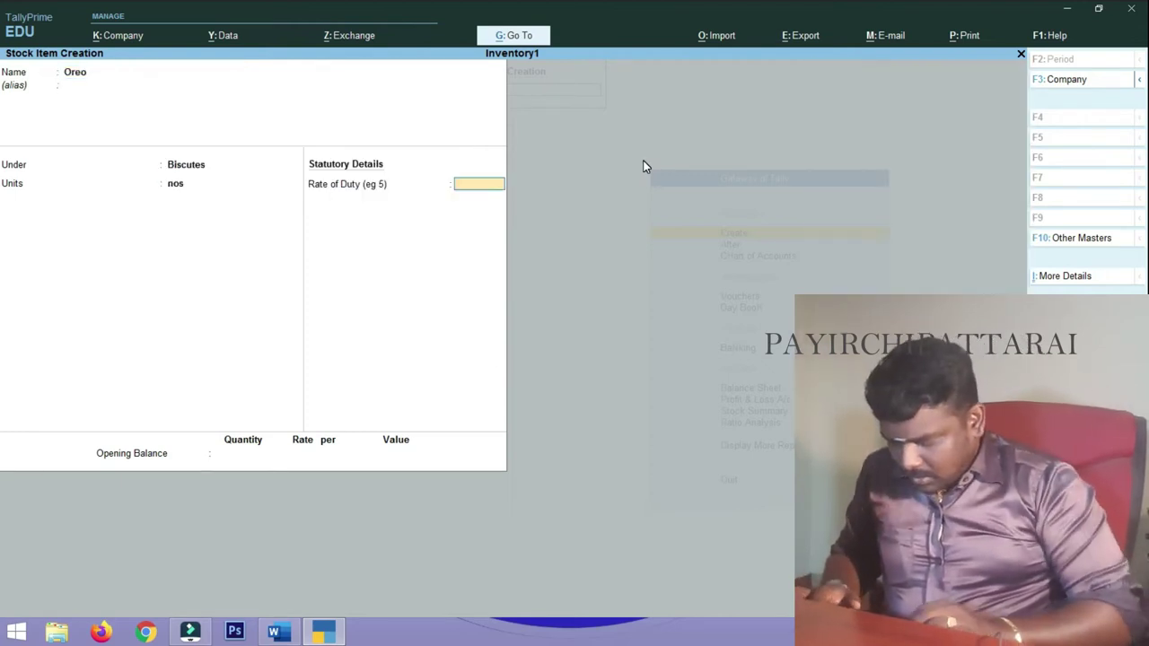
pyautogui.hotkey('ctrl', 'a')
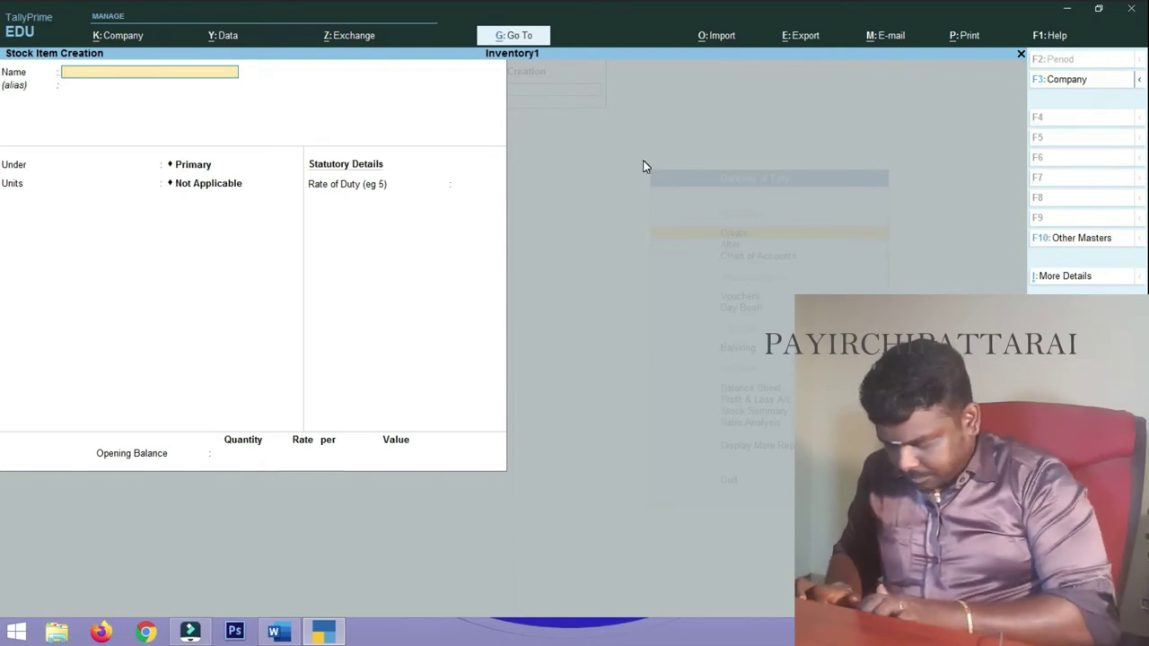
# - Create stock item Darkfantacy under Biscutes with unit nos
pyautogui.write('Darkfantac')
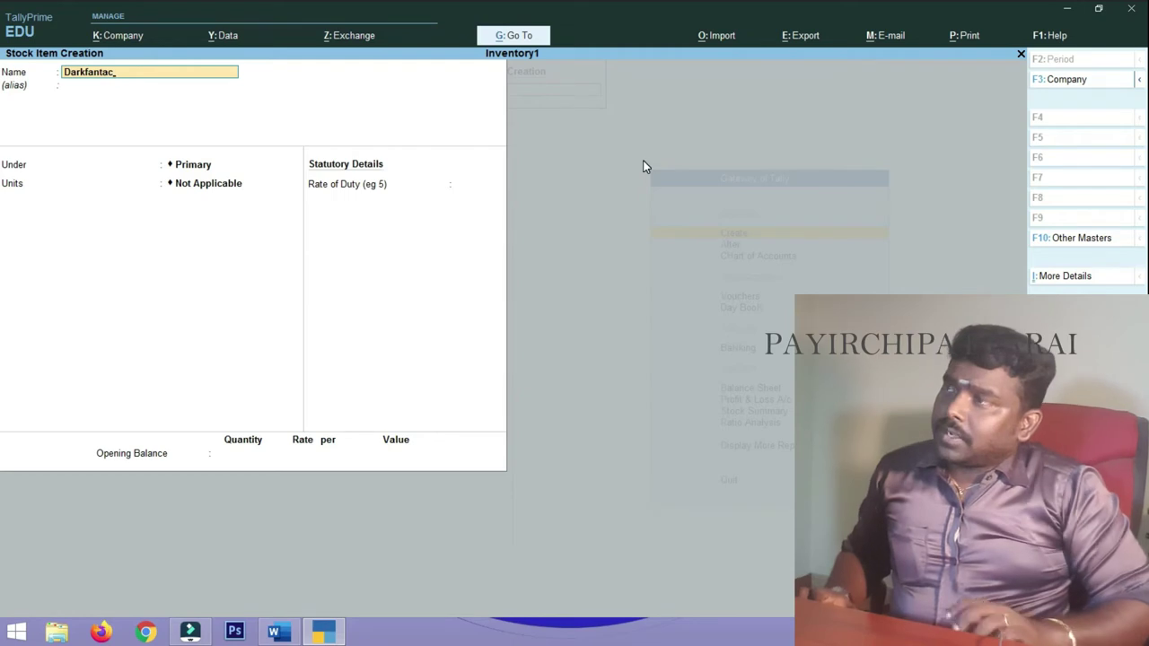
pyautogui.write('y')
pyautogui.press('Return')
pyautogui.press('Return')
pyautogui.press('Down')
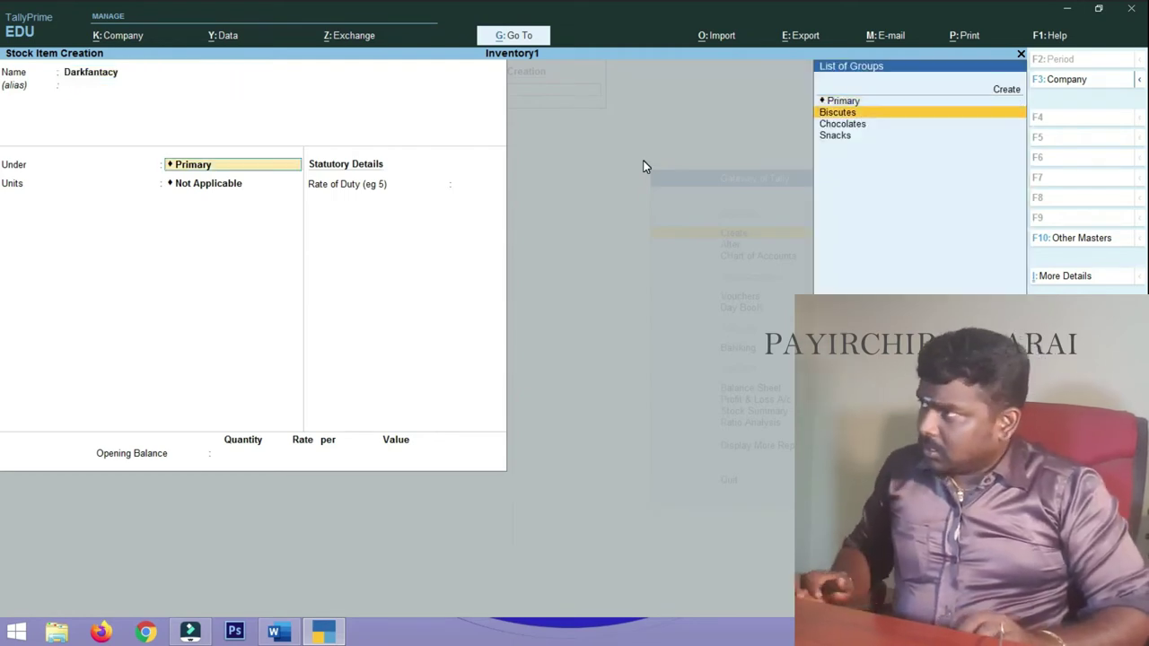
pyautogui.press('Return')
pyautogui.write('nos')
pyautogui.press('Return')
pyautogui.hotkey('ctrl', 'a')
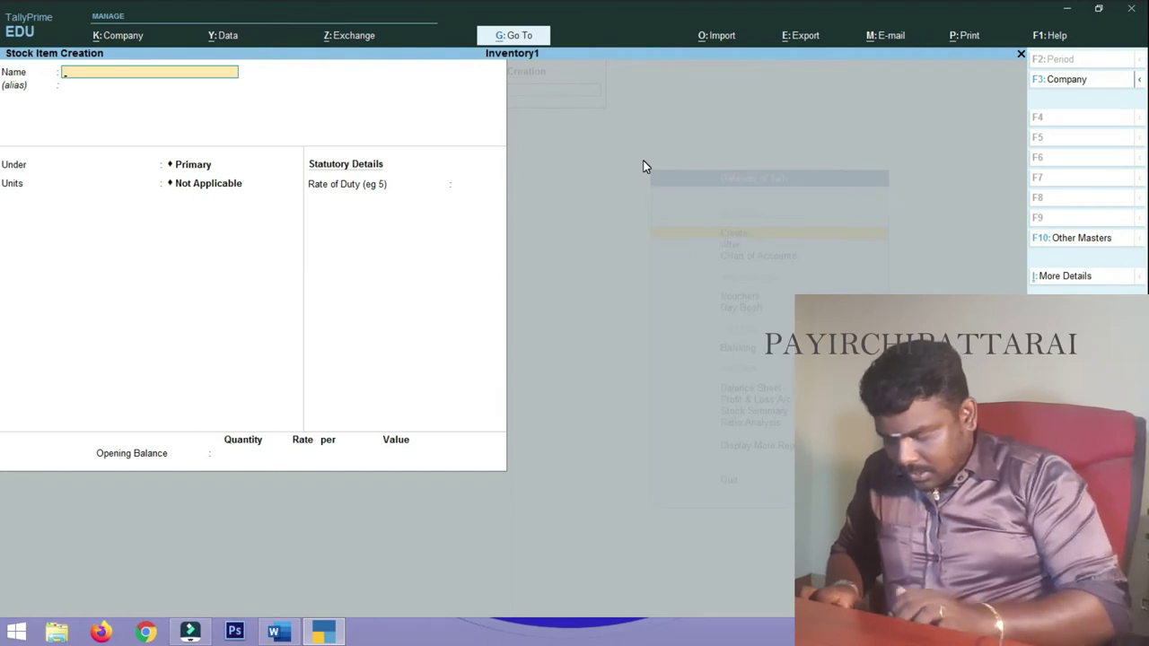
# - Create stock item Kitkat under Chocolates with unit nos
pyautogui.write('Kit')
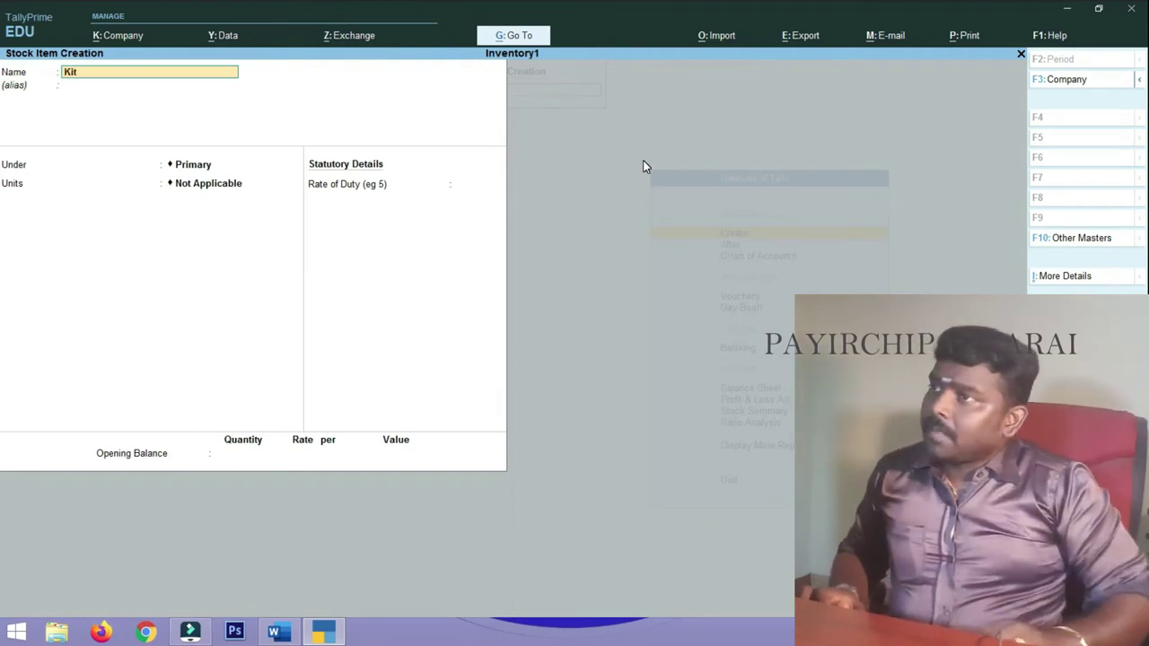
pyautogui.write('kat')
pyautogui.press('Return')
pyautogui.press('Return')
pyautogui.press('Down')
pyautogui.press('Down')
pyautogui.press('Return')
pyautogui.press('Down')
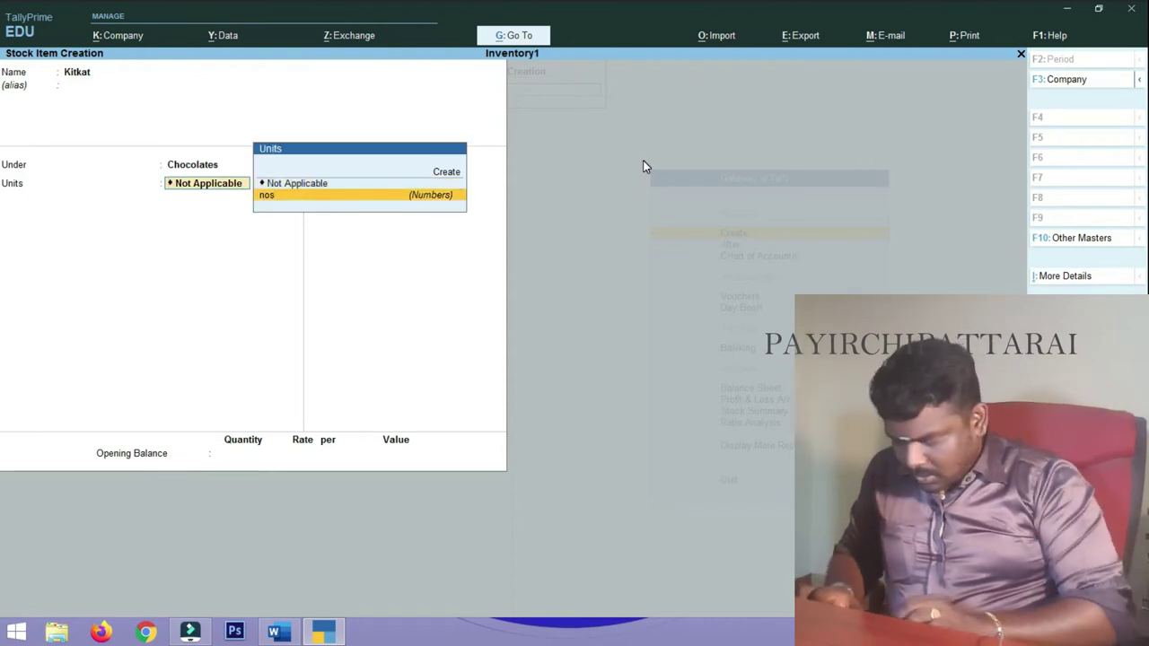
pyautogui.press('Return')
pyautogui.hotkey('ctrl', 'a')
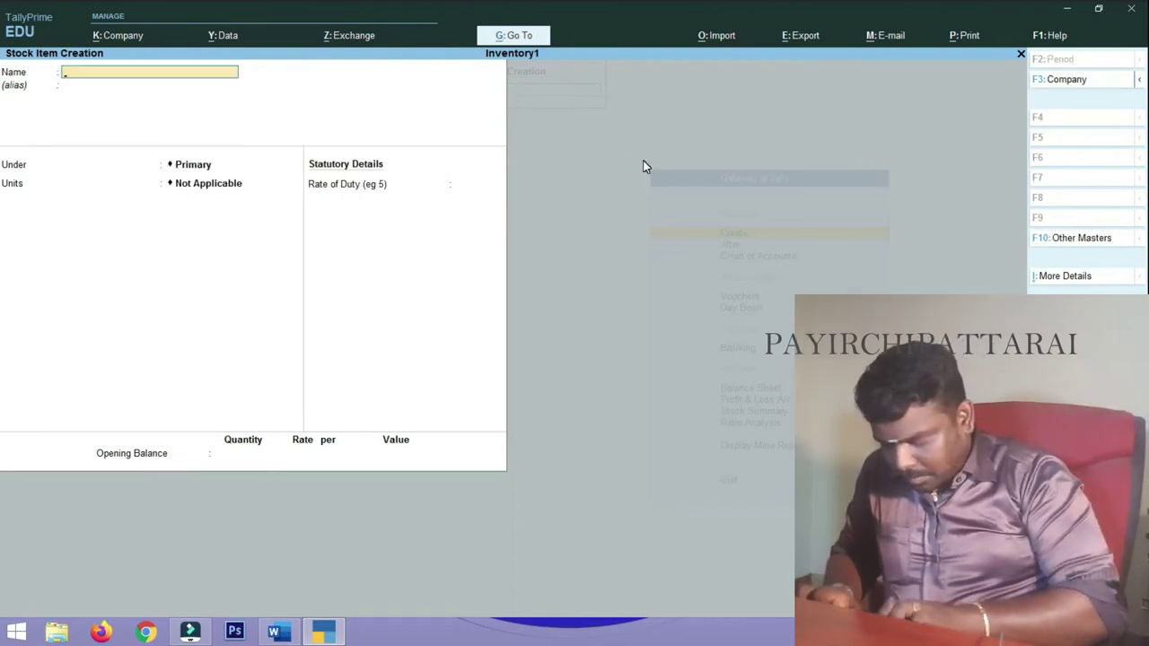
# - Create stock item Milkybar under Chocolates with unit nos
pyautogui.write('Milkybar')
pyautogui.press('Return')
pyautogui.press('Down')
pyautogui.press('Down')
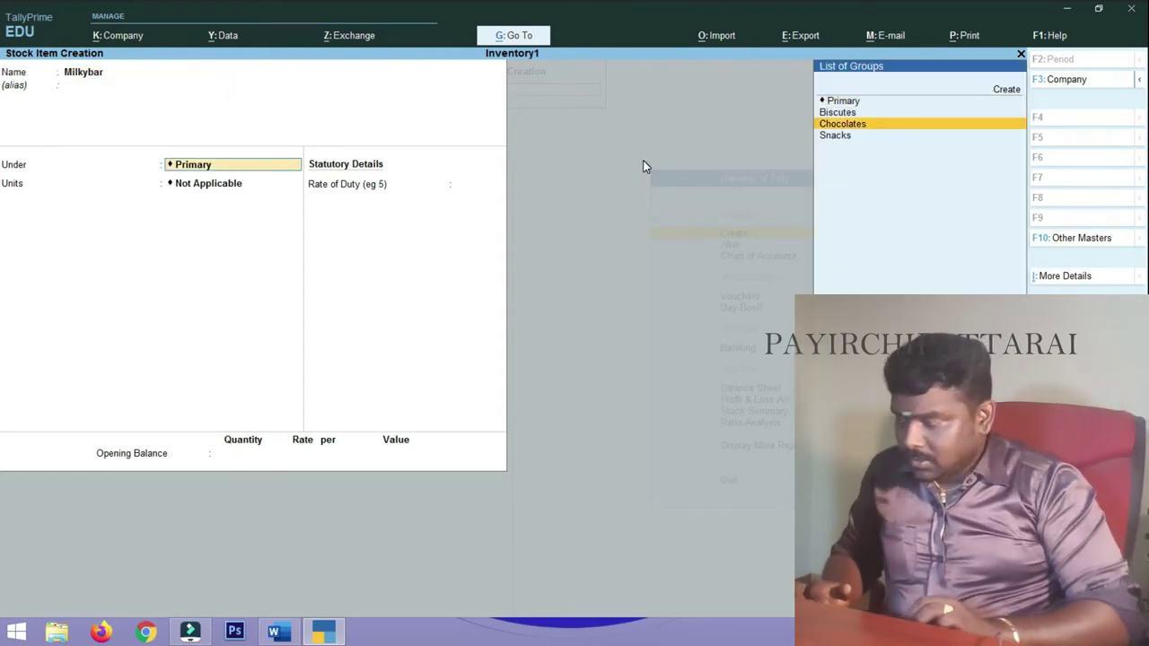
pyautogui.press('Return')
pyautogui.press('Down')
pyautogui.press('Return')
pyautogui.hotkey('ctrl', 'a')
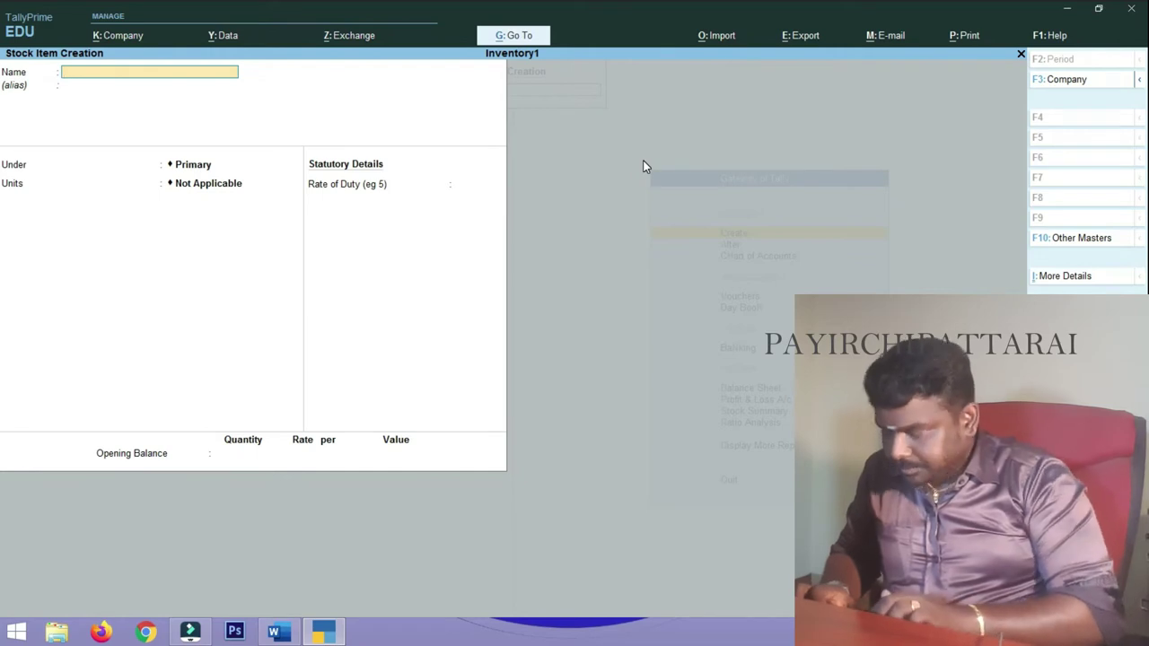
# - Create stock item Diarymilk under Chocolates with unit nos
pyautogui.write('Dai')
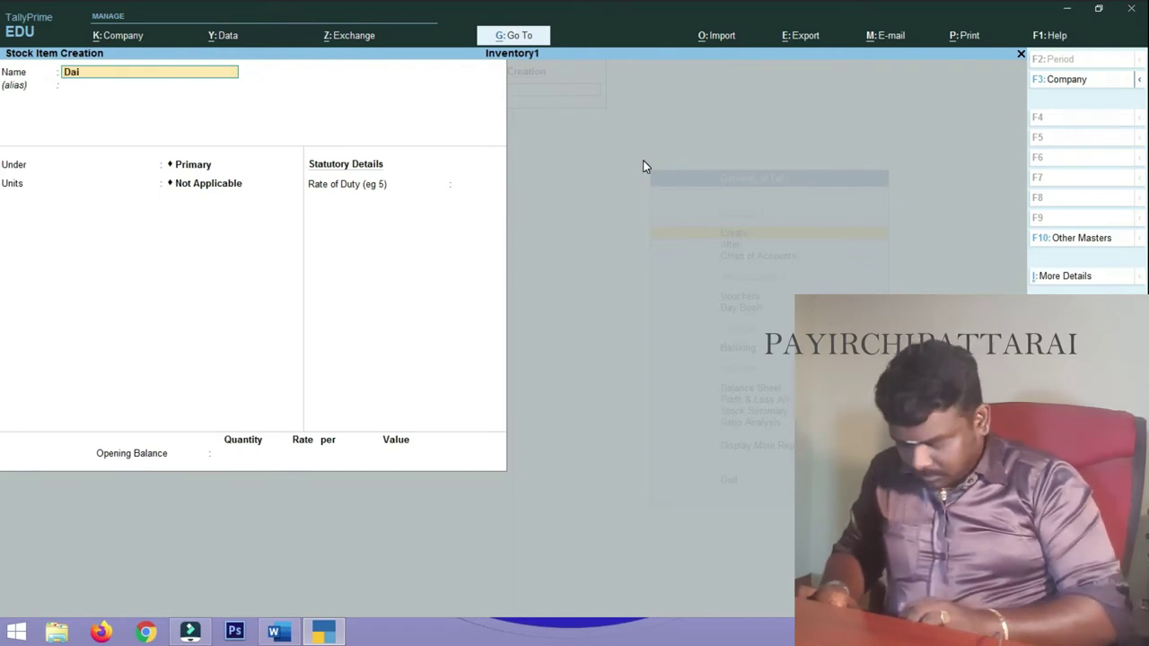
pyautogui.press('BackSpace')
pyautogui.press('BackSpace')
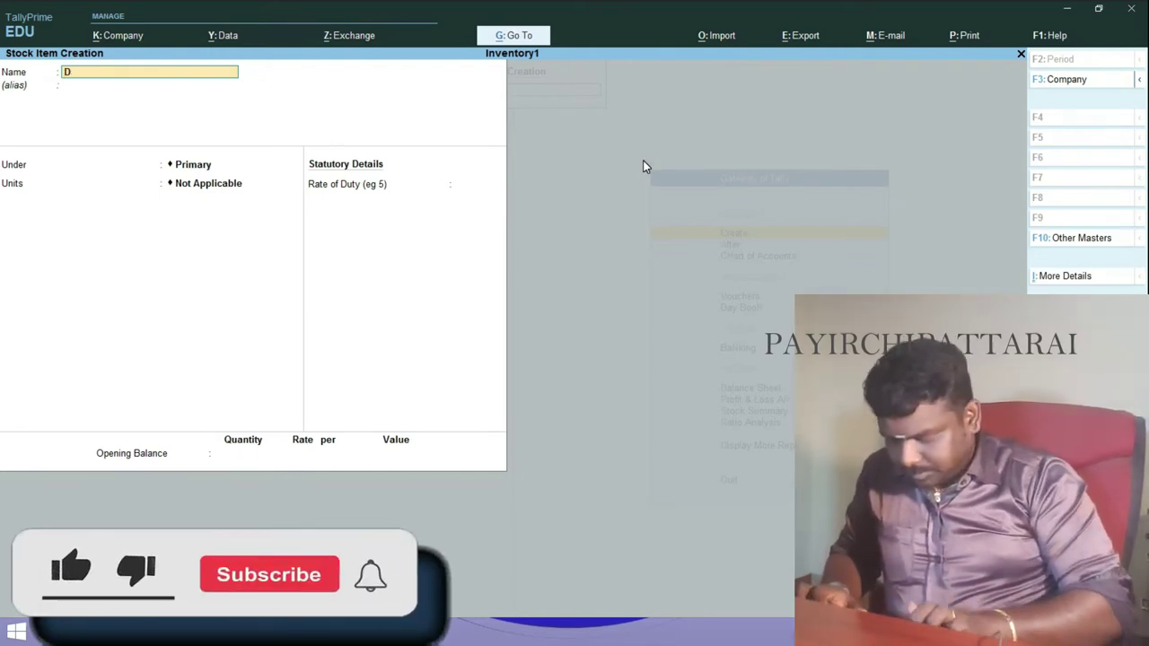
pyautogui.write('iarymi')
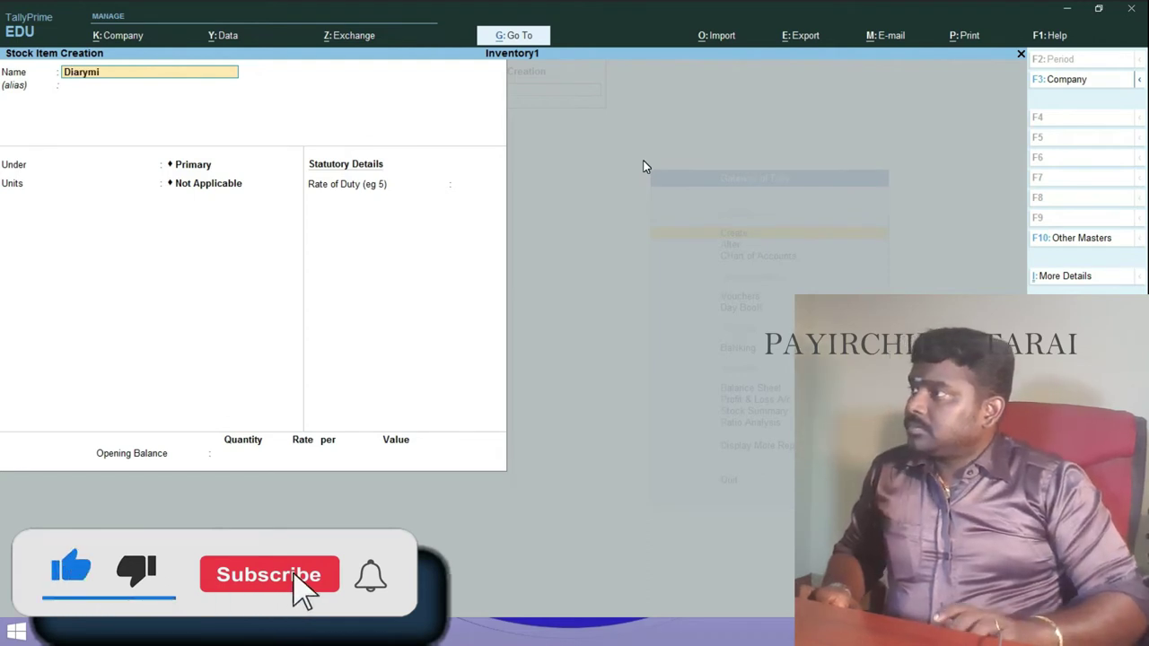
pyautogui.write('lk')
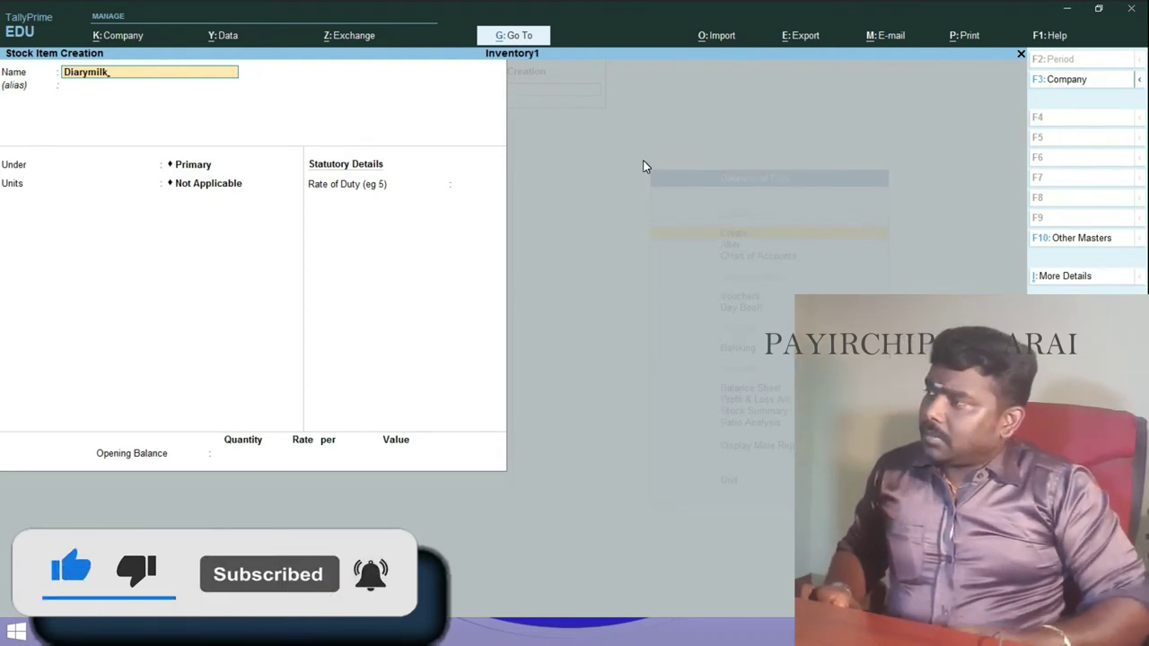
pyautogui.press('Return')
pyautogui.press('Down')
pyautogui.press('Down')
pyautogui.press('Return')
pyautogui.press('Down')
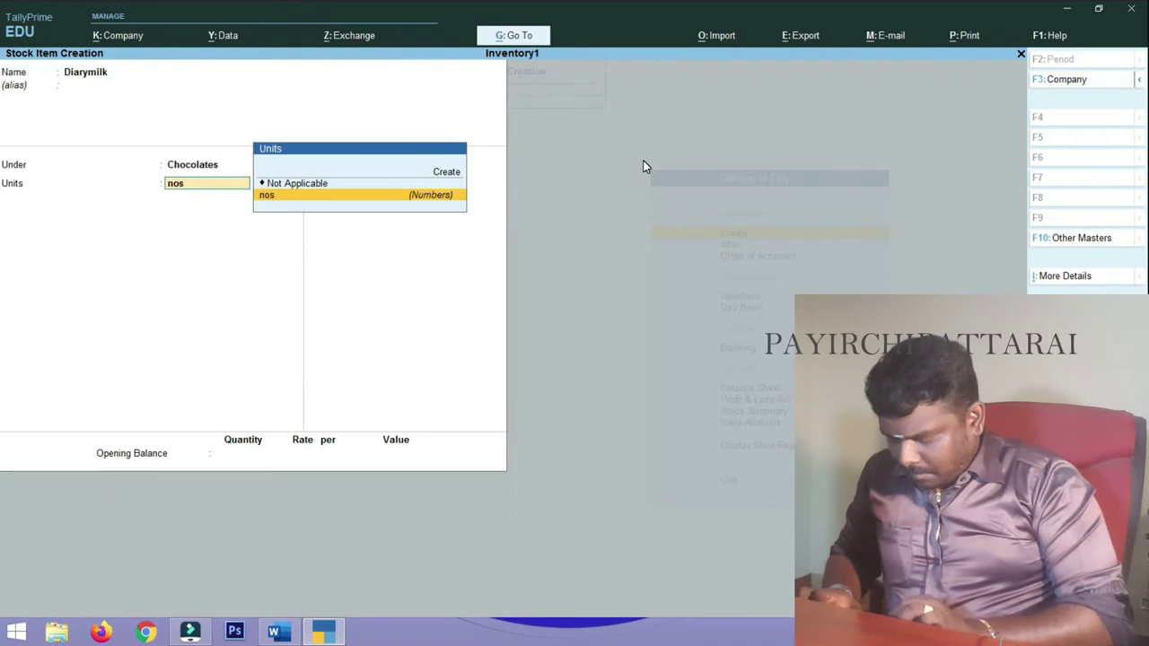
pyautogui.press('Return')
pyautogui.hotkey('ctrl', 'a')
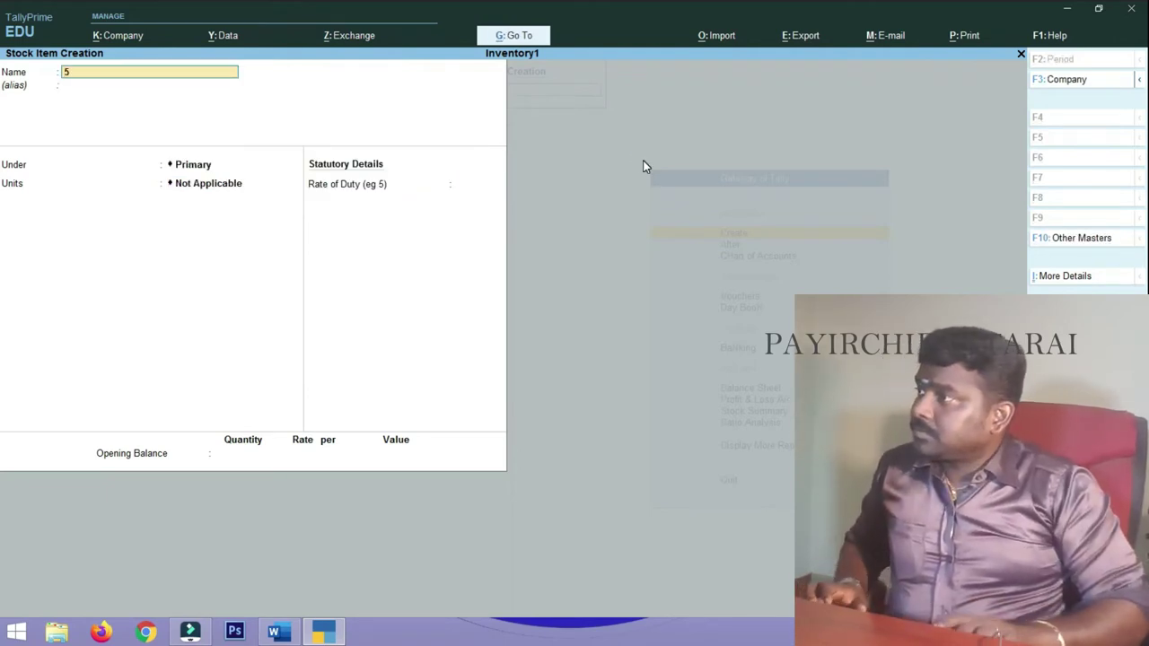
# - Enter stock item 5star with no alias, under Chocolates, with unit nos
pyautogui.press('Return')
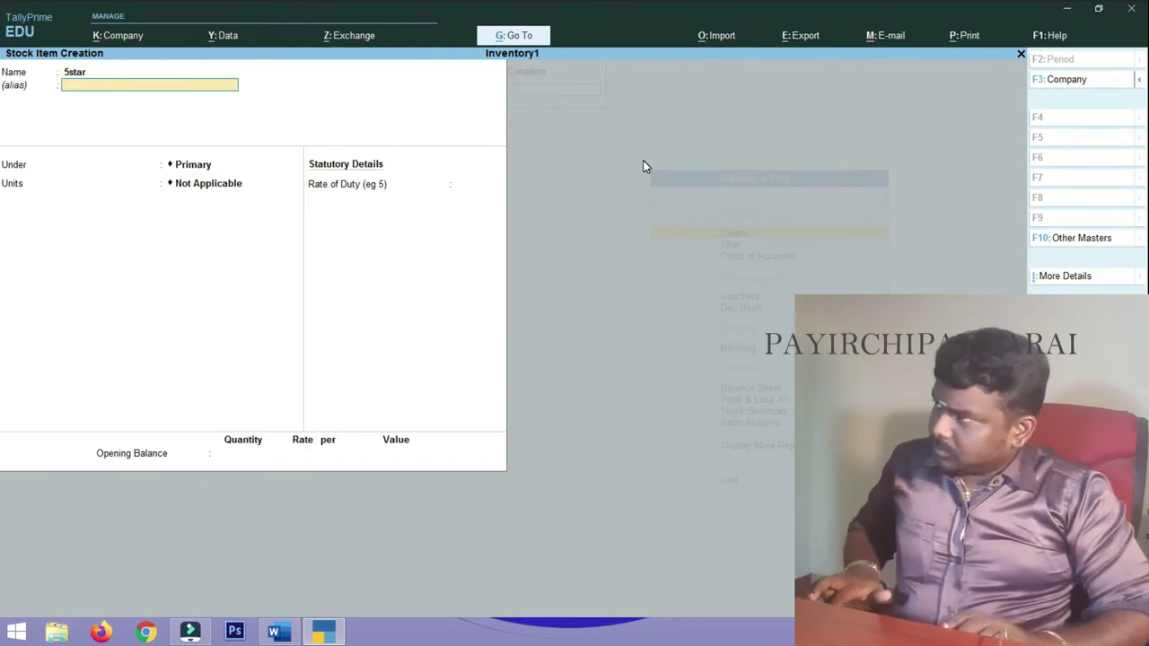
pyautogui.press('Return')
pyautogui.press('Down')
pyautogui.press('Down')
pyautogui.press('Return')
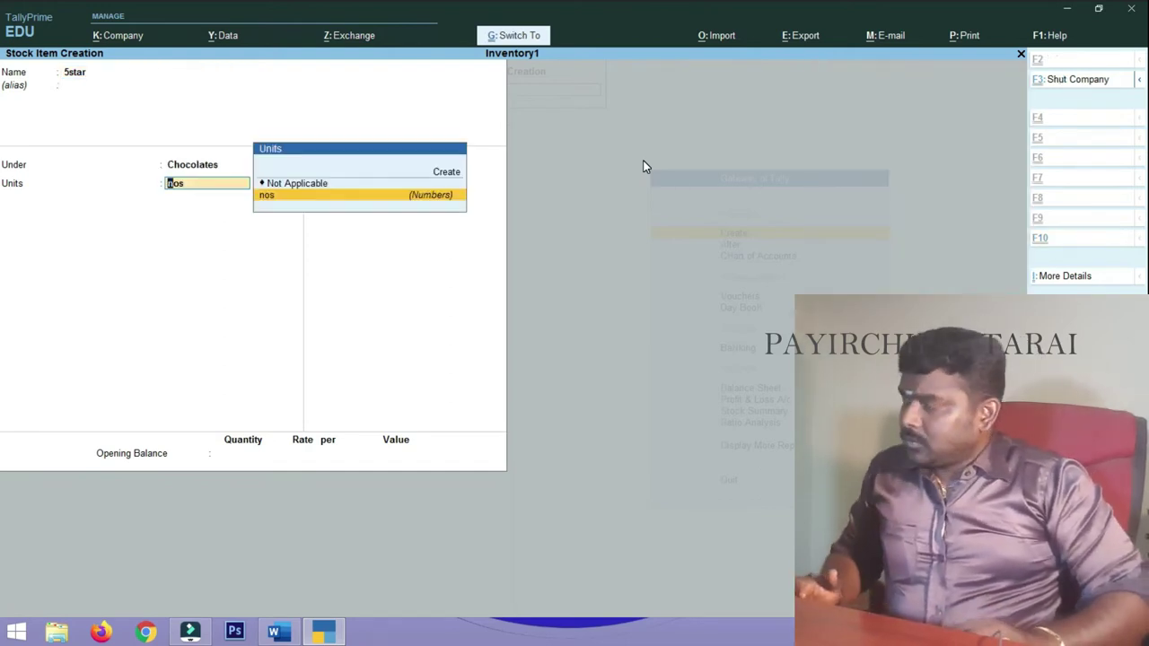
pyautogui.press('Return')
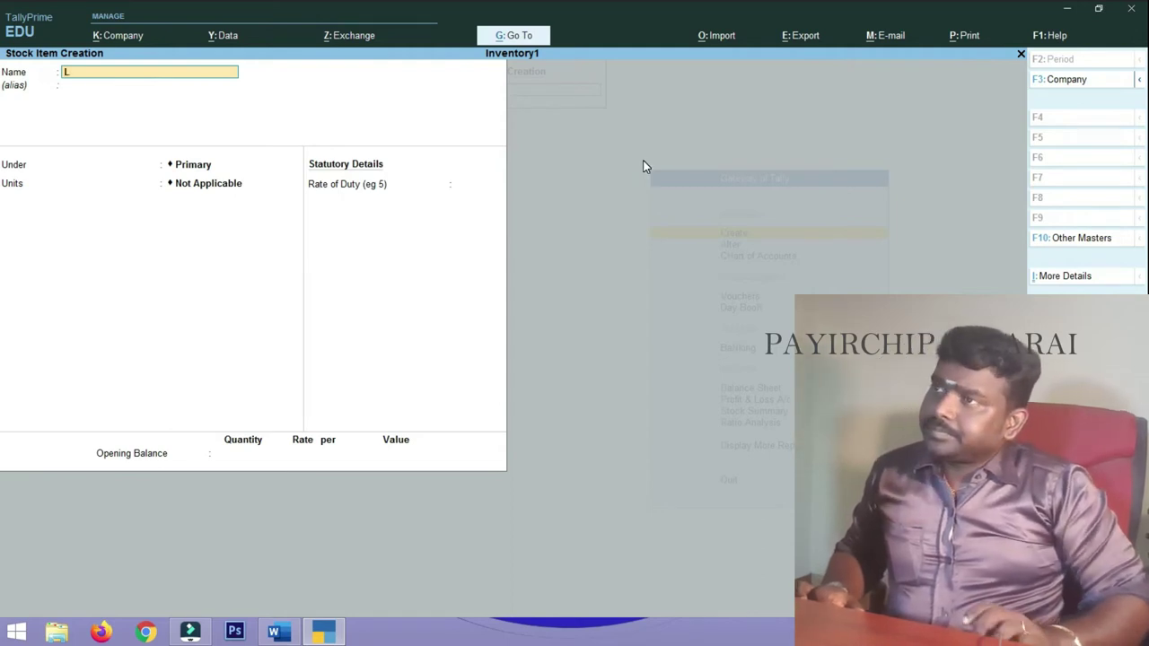
# - Create stock item Lays under Snacks with unit nos
pyautogui.press('Return')
pyautogui.press('Return')
pyautogui.press('Down')
pyautogui.press('Down')
pyautogui.press('Down')
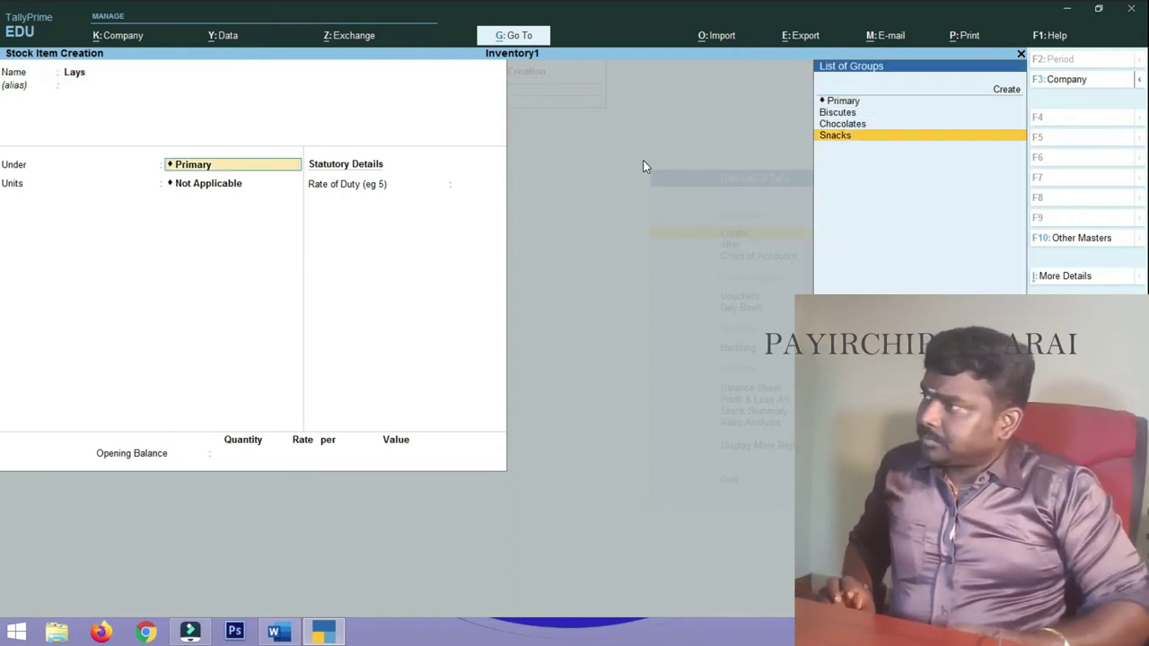
pyautogui.press('Return')
pyautogui.press('Down')
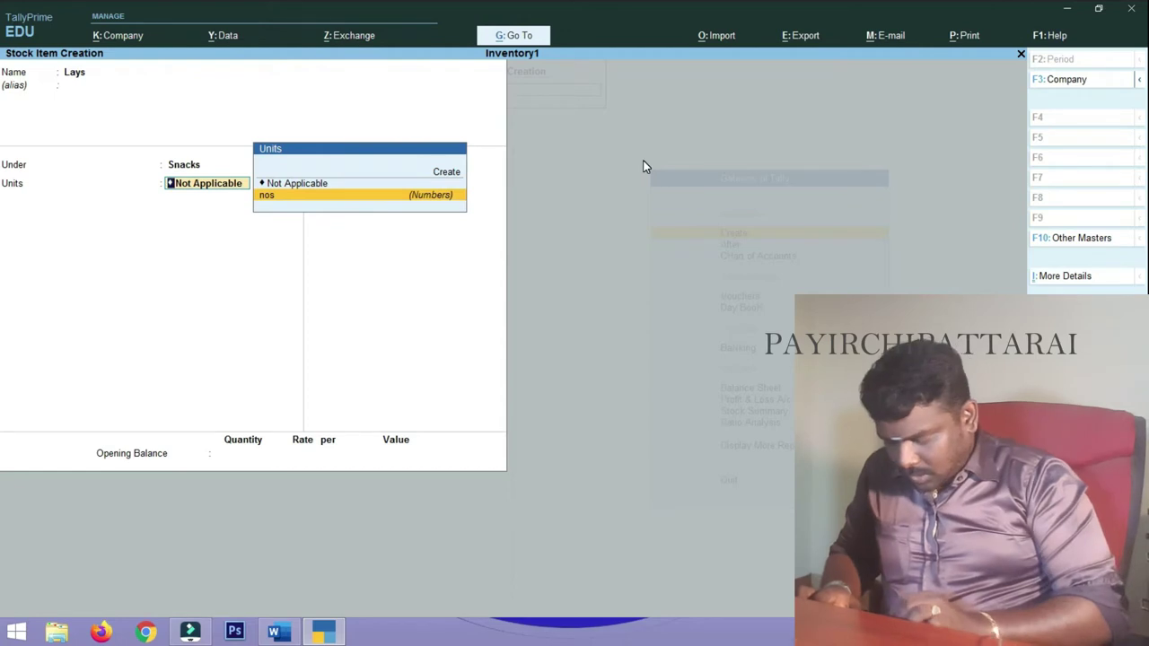
pyautogui.press('Return')
pyautogui.press('Return')
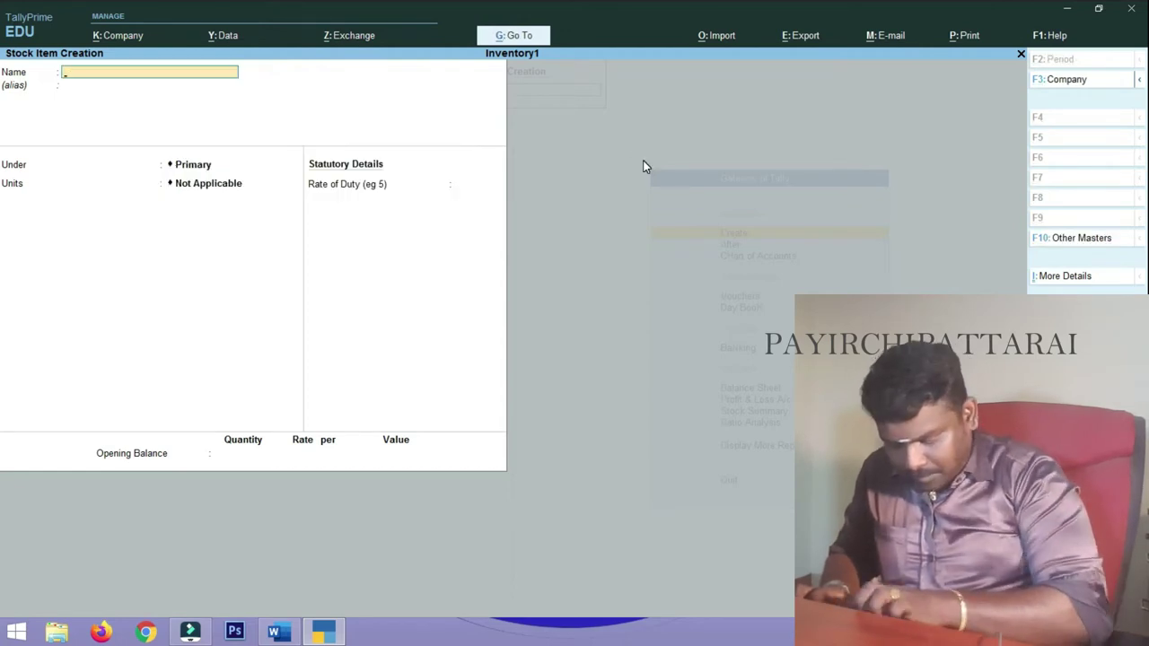
# - Create stock item Kurkure under Snacks with unit nos
pyautogui.write('Kurkur')
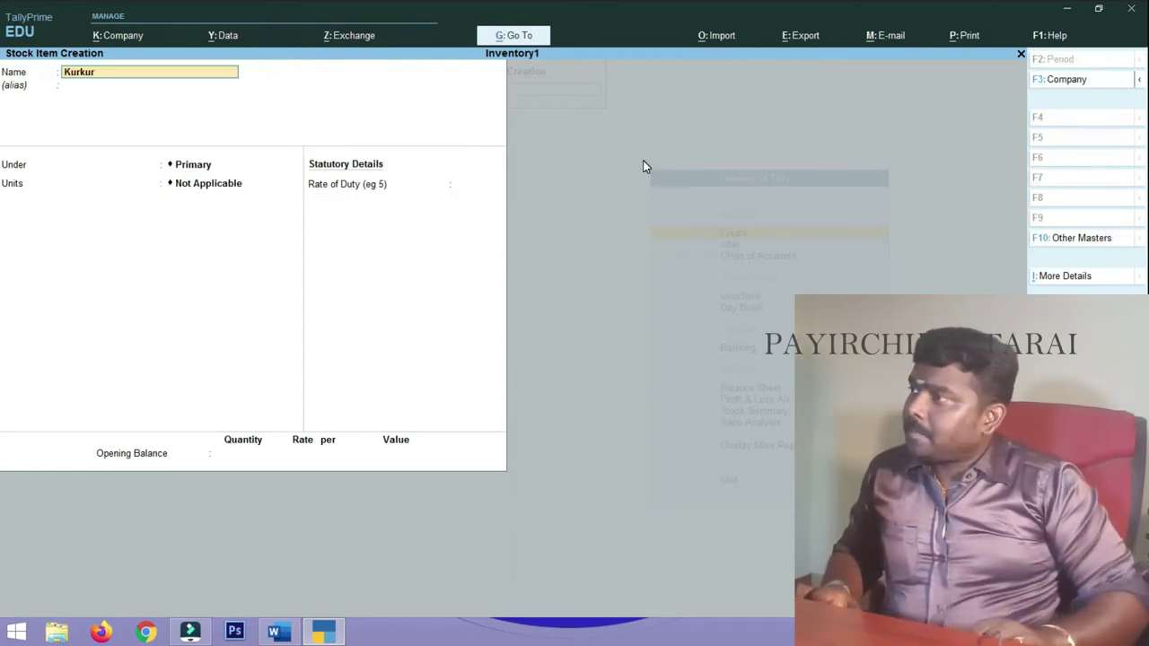
pyautogui.press('Return')
pyautogui.press('Down')
pyautogui.press('Down')
pyautogui.press('Down')
pyautogui.press('Return')
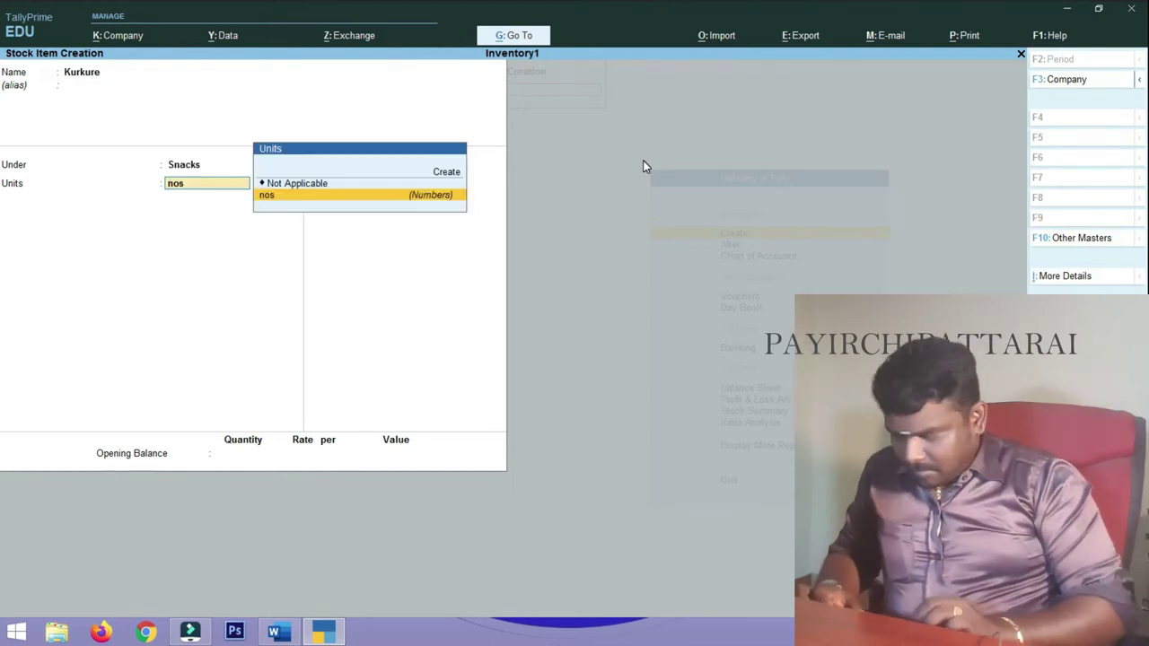
pyautogui.press('Return')
pyautogui.press('Return')
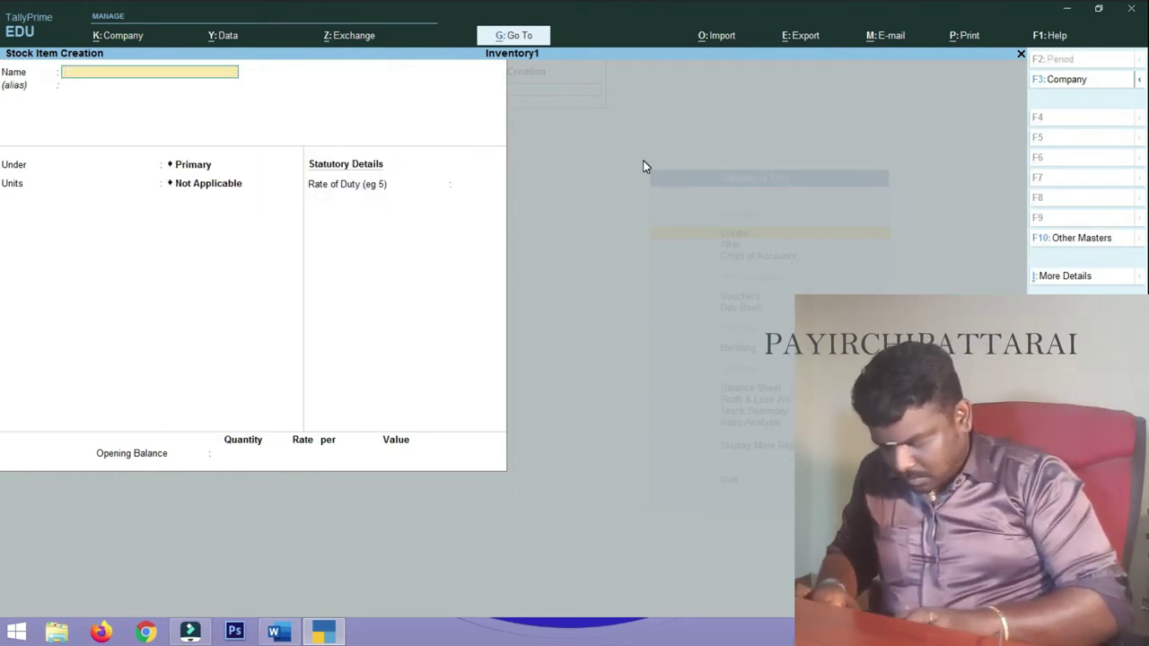
# - Create stock item Bingo under Snacks with unit nos
pyautogui.write('Bi')
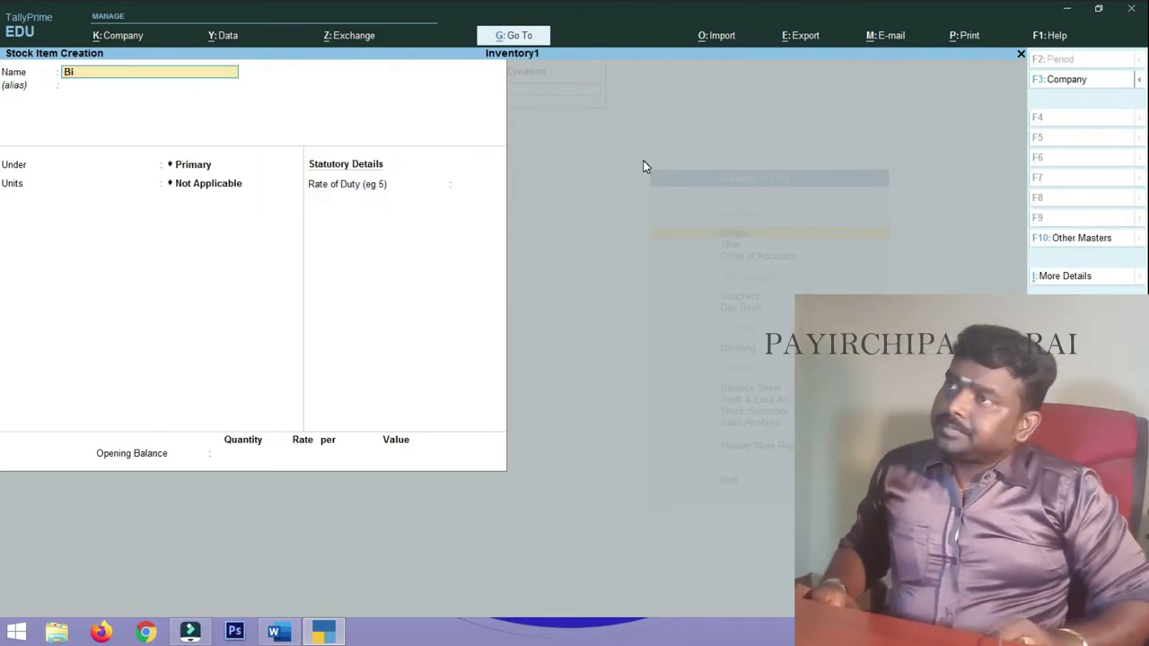
pyautogui.write('ngo')
pyautogui.press('Return')
pyautogui.press('Down')
pyautogui.press('Down')
pyautogui.press('Down')
pyautogui.press('Return')
pyautogui.write('nos')
pyautogui.press('Return')
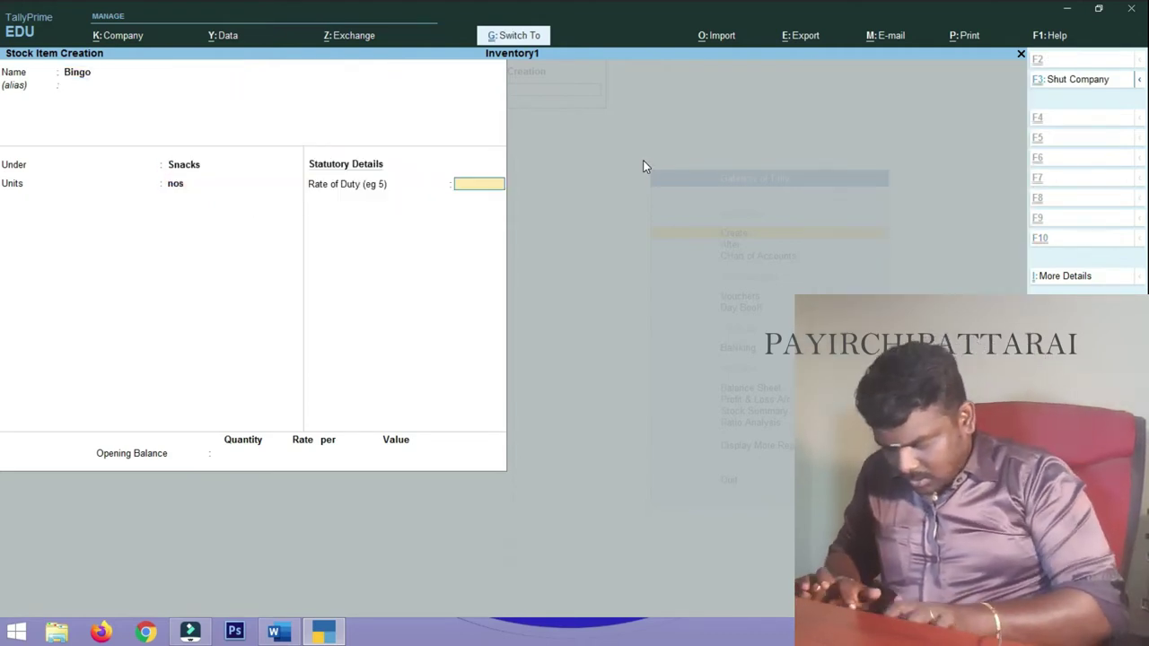
pyautogui.press('Return')
# - Create stock item Chocos under Snacks with unit nos, then exit stock item creation
pyautogui.write('Ch')
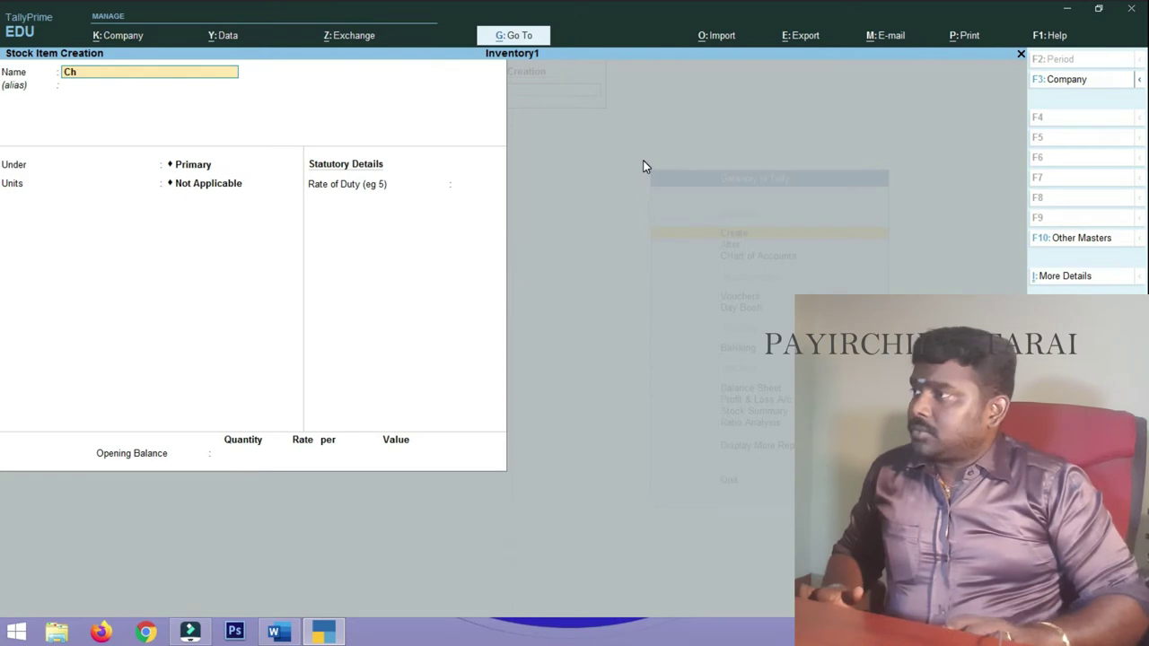
pyautogui.write('ocos')
pyautogui.press('Return')
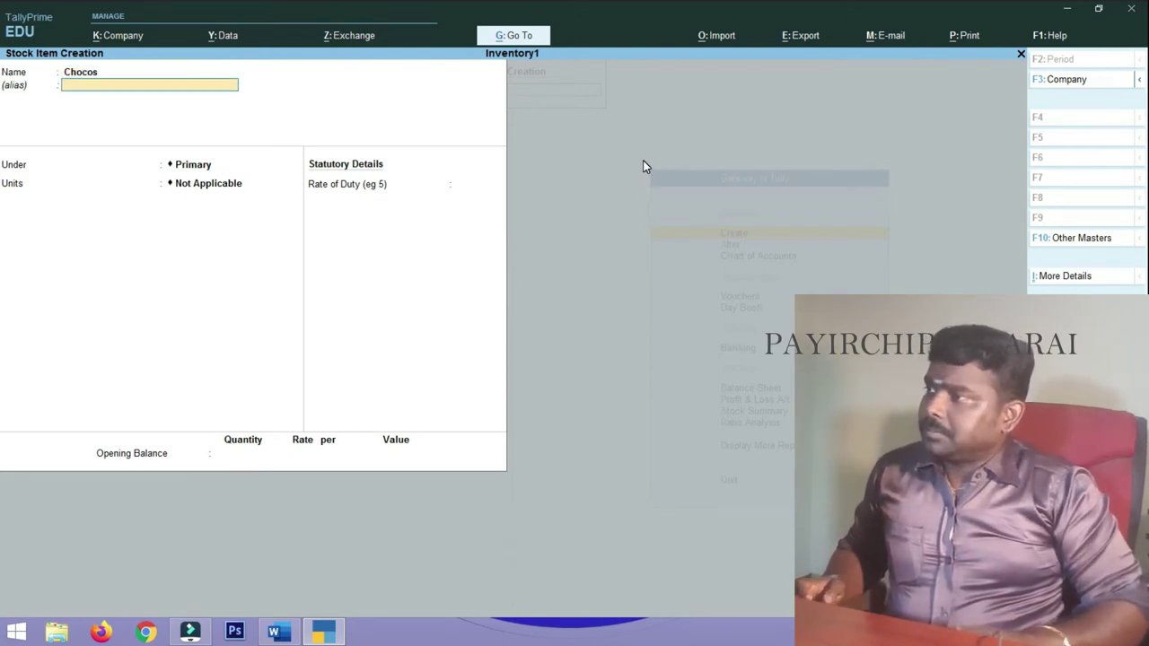
pyautogui.press('Return')
pyautogui.press('Down')
pyautogui.press('Down')
pyautogui.press('Down')
pyautogui.press('Return')
pyautogui.press('Return')
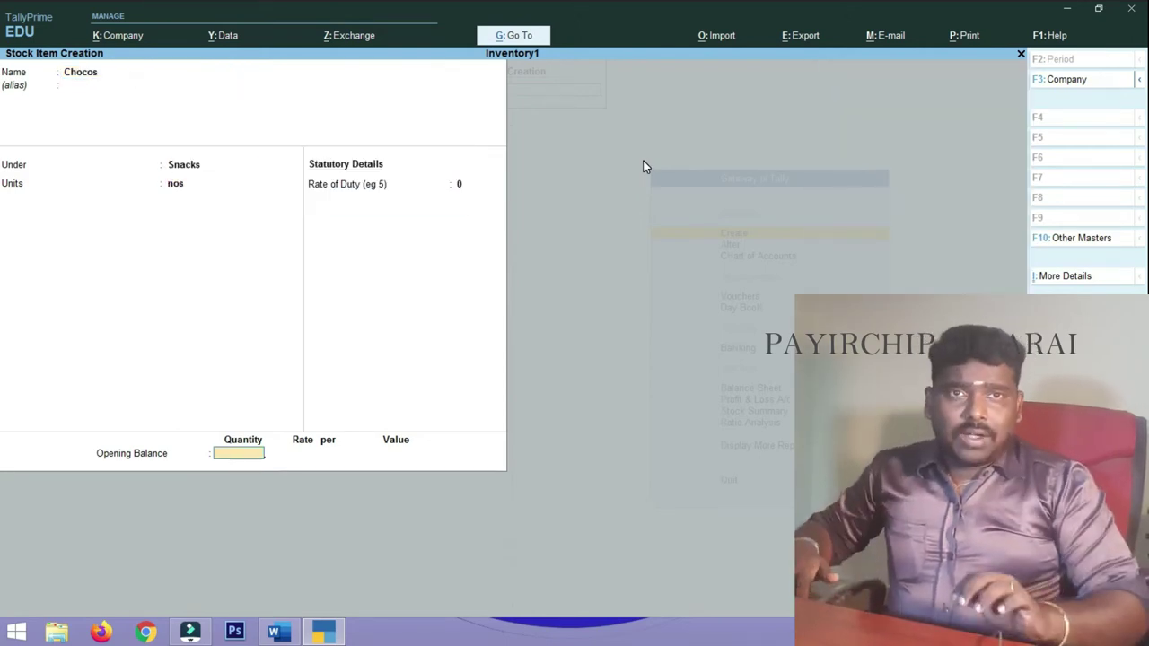
pyautogui.press('Return')
pyautogui.press('Return')
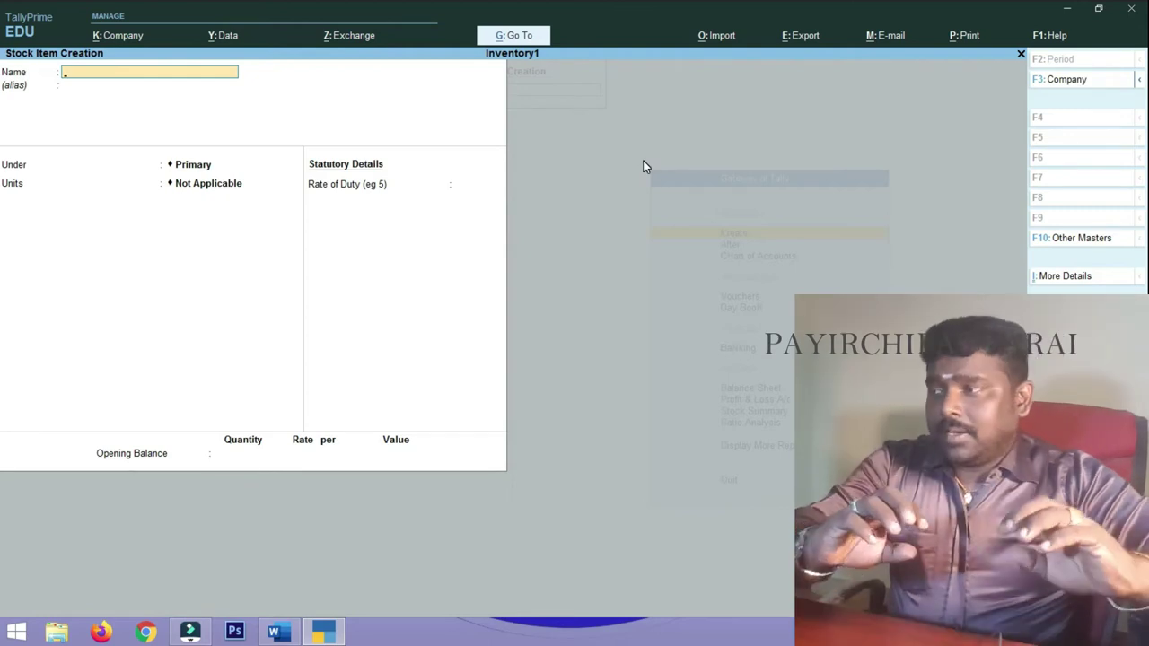
pyautogui.press('Escape')
pyautogui.press('Escape')
pyautogui.press('Escape')
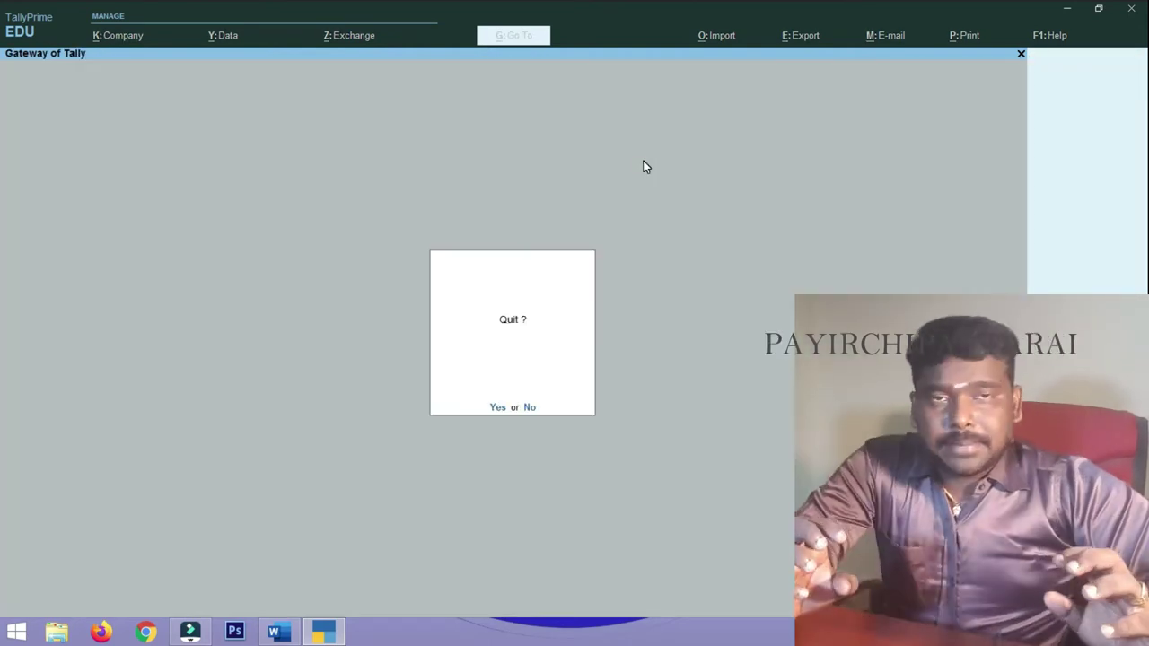
# - Decline the Quit prompt to remain on Inventory1's Gateway of Tally
pyautogui.press('Escape')
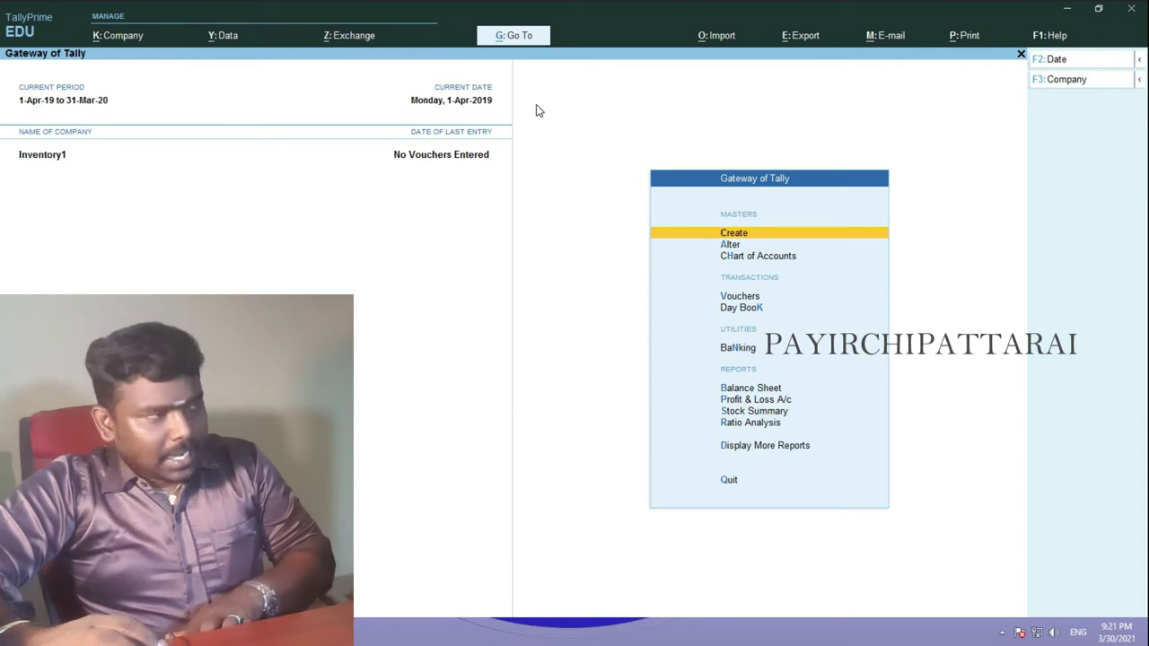
pyautogui.press('Return')
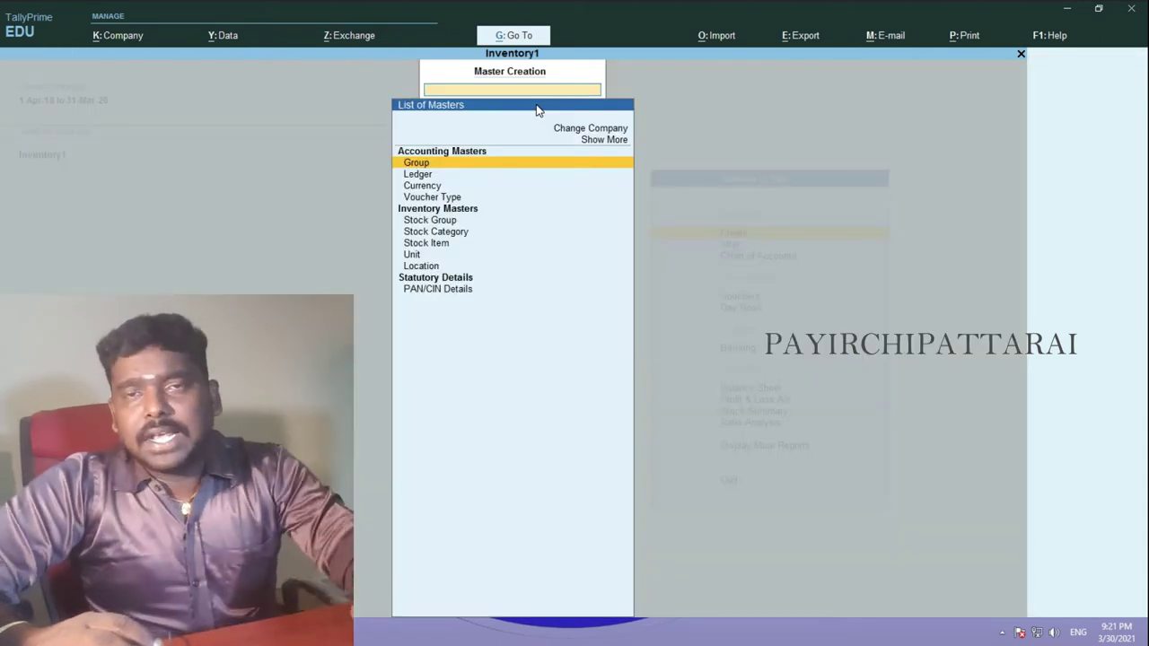
pyautogui.press('Down')
pyautogui.press('Down')
pyautogui.press('Down')
pyautogui.press('Down')
pyautogui.press('Down')
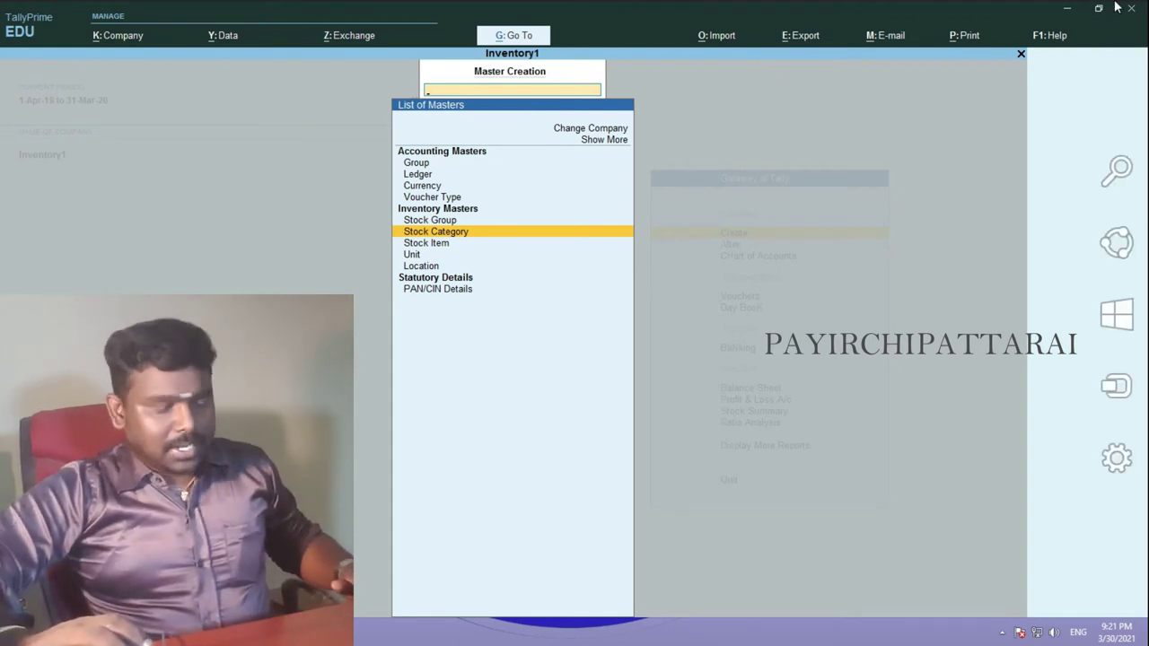
pyautogui.press('Escape')
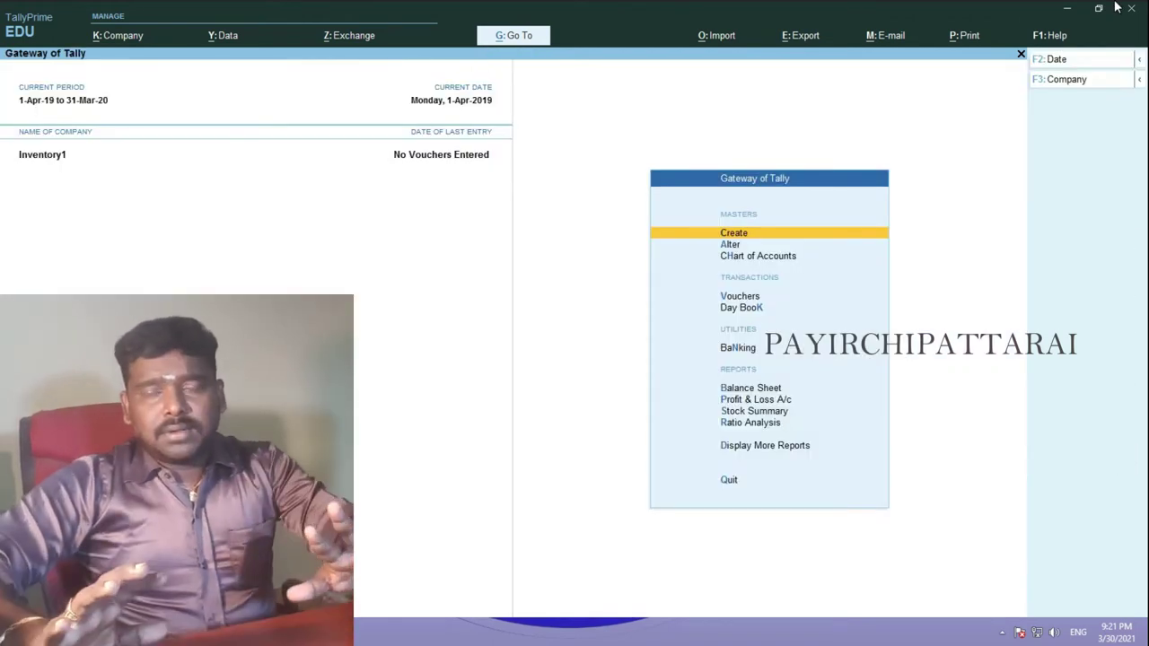
pyautogui.press('Escape')
pyautogui.press('Escape')
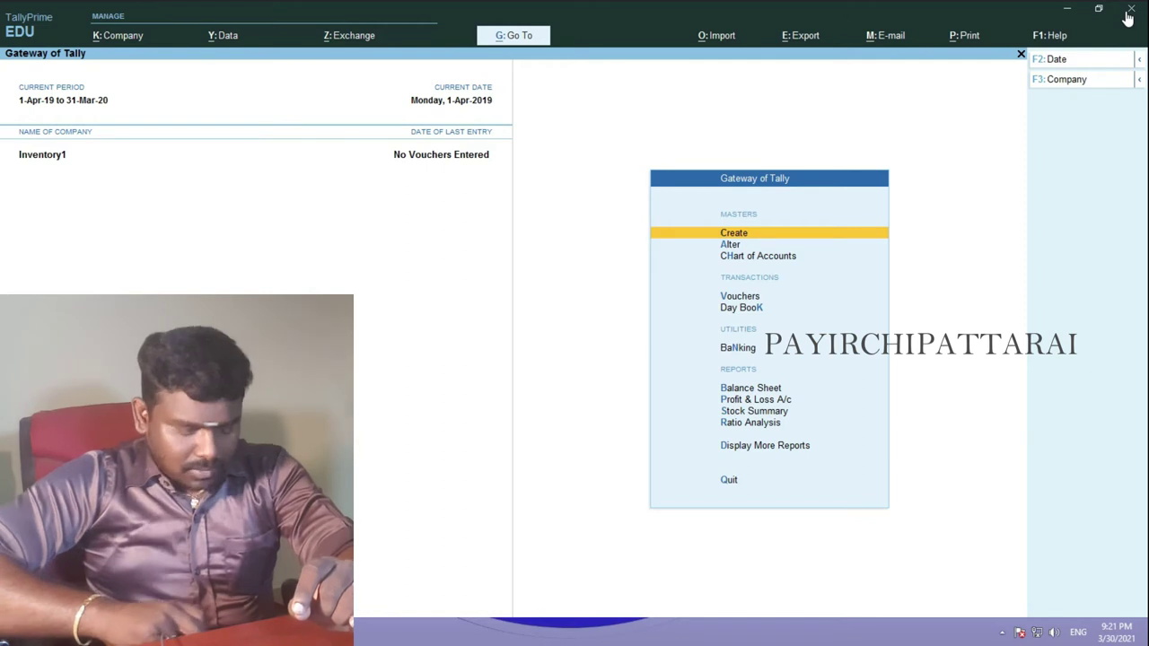
# - Open voucher entry from the Gateway and switch the voucher type to Purchase
pyautogui.press('Down')
pyautogui.press('Down')
pyautogui.press('Down')
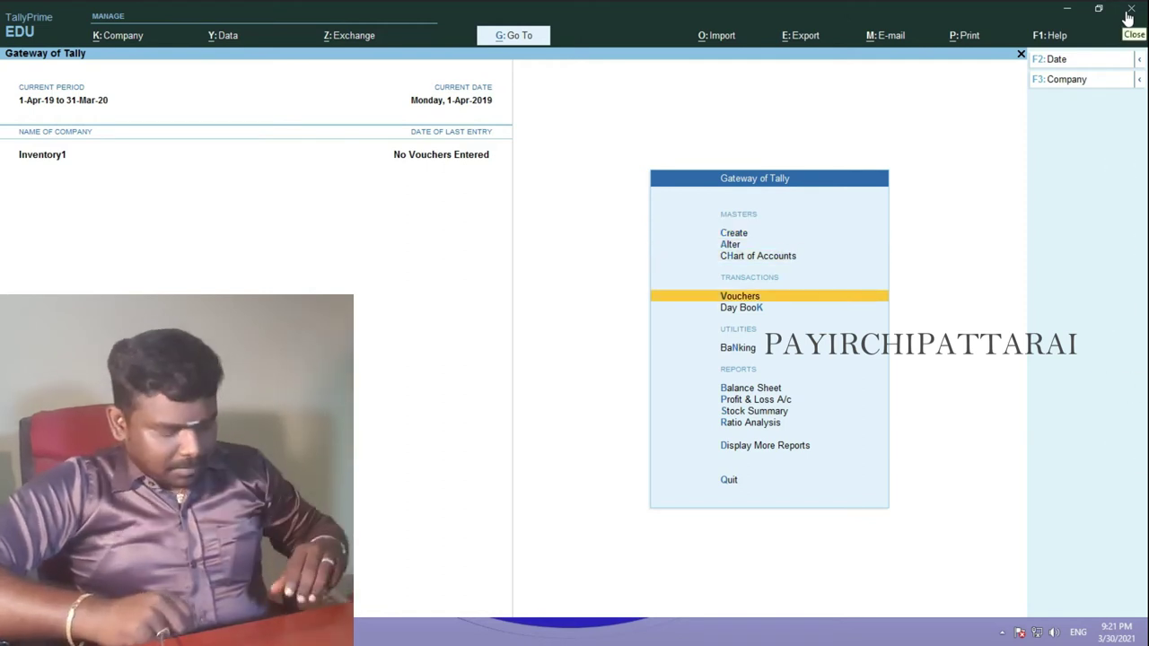
pyautogui.press('Return')
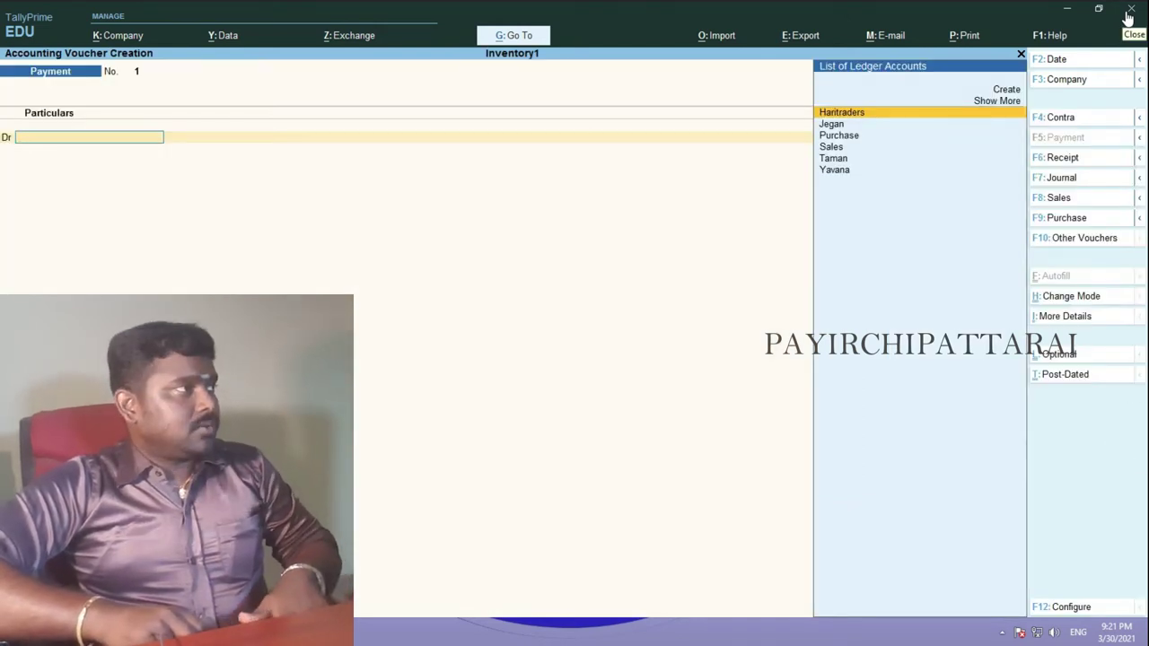
pyautogui.click(1059, 197)
pyautogui.click(1064, 218)
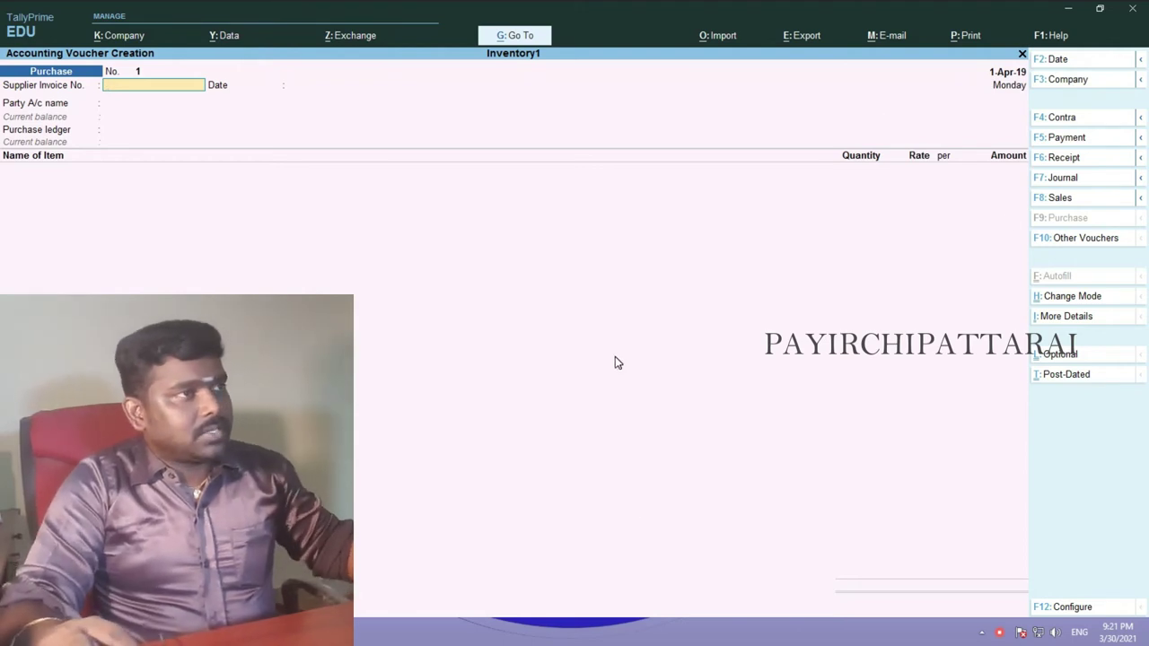
pyautogui.press('ctrl')
pyautogui.hotkey('ctrl', 'h')
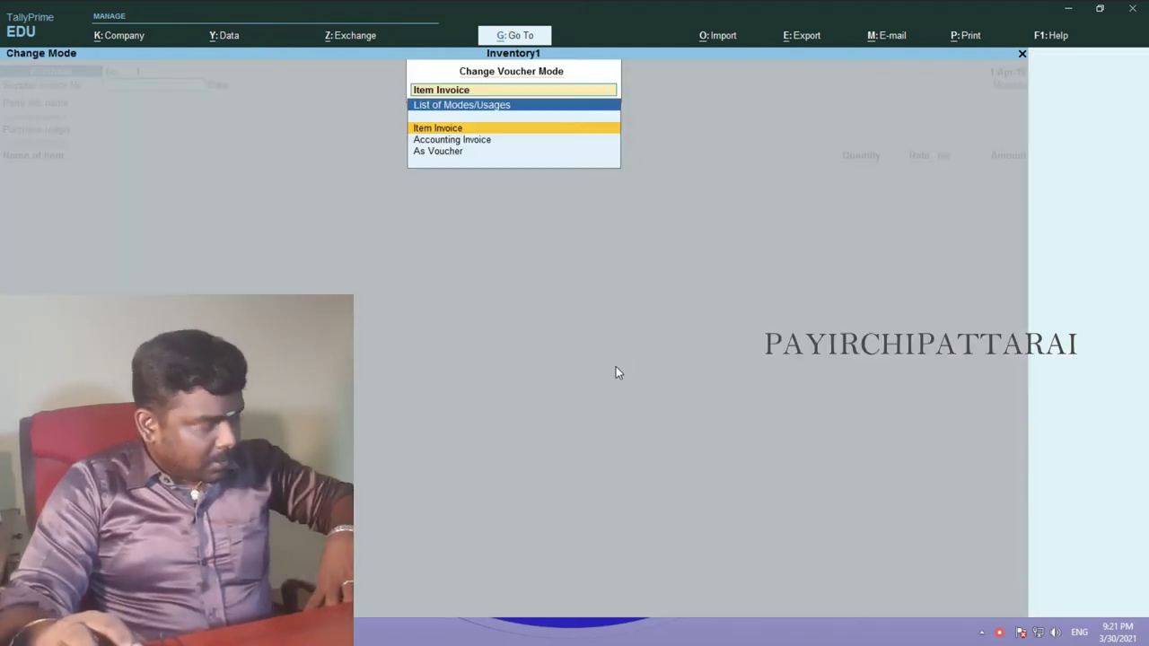
# - Try the As Voucher mode, then return the Purchase voucher to Item Invoice mode
pyautogui.click(436, 152)
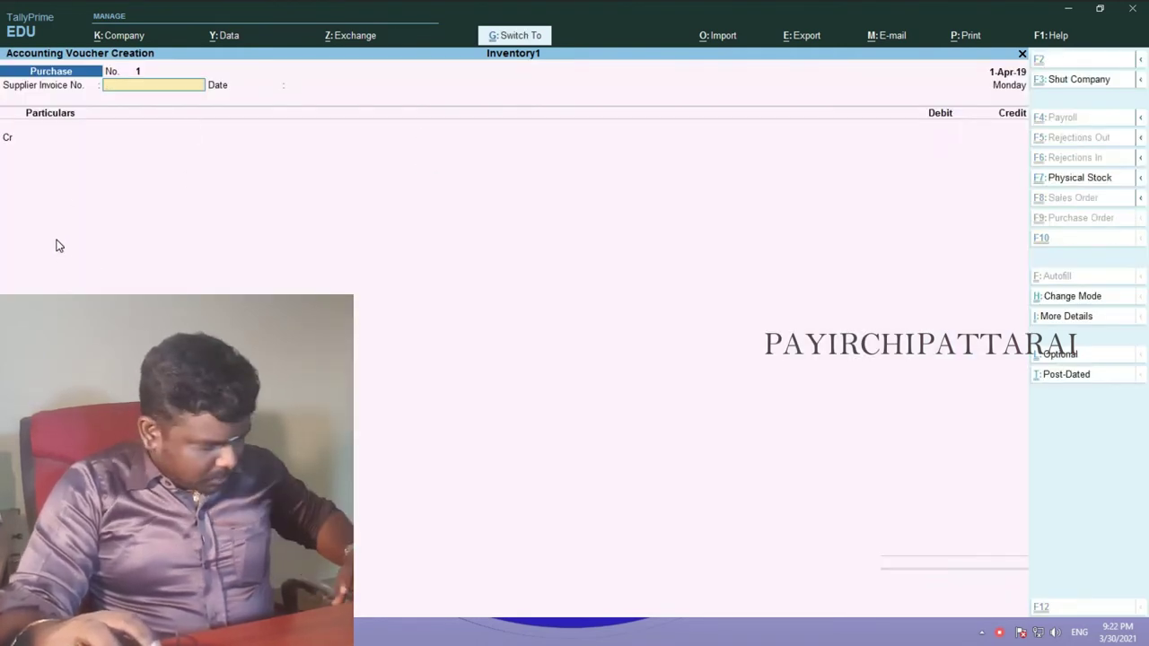
pyautogui.hotkey('ctrl', 'h')
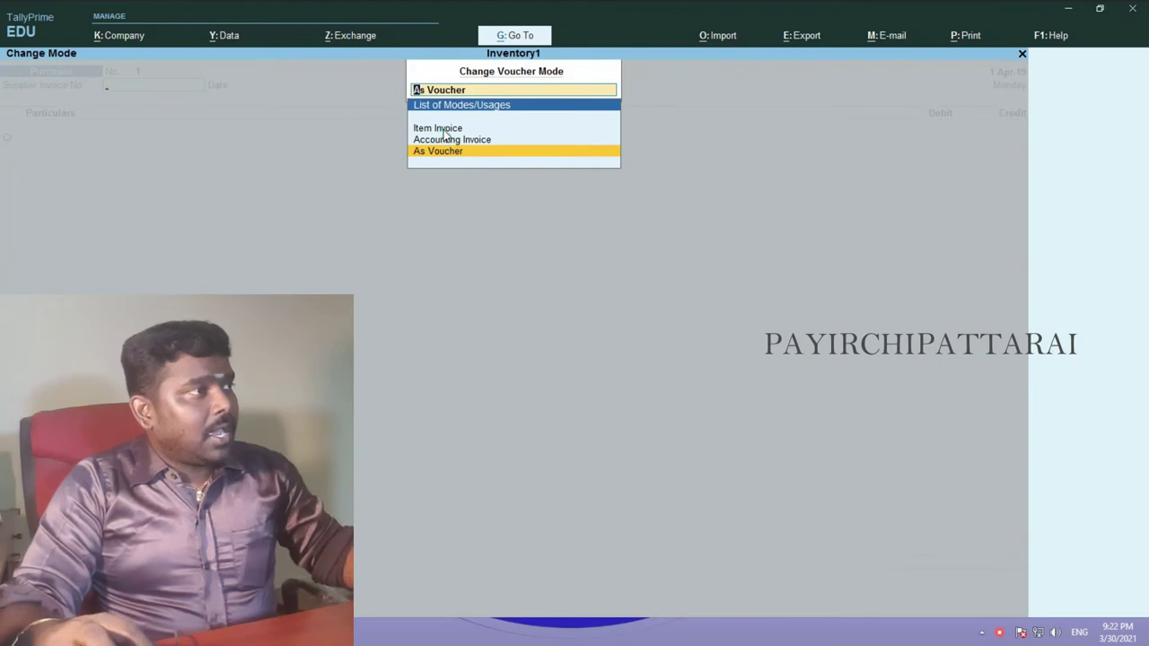
pyautogui.click(444, 131)
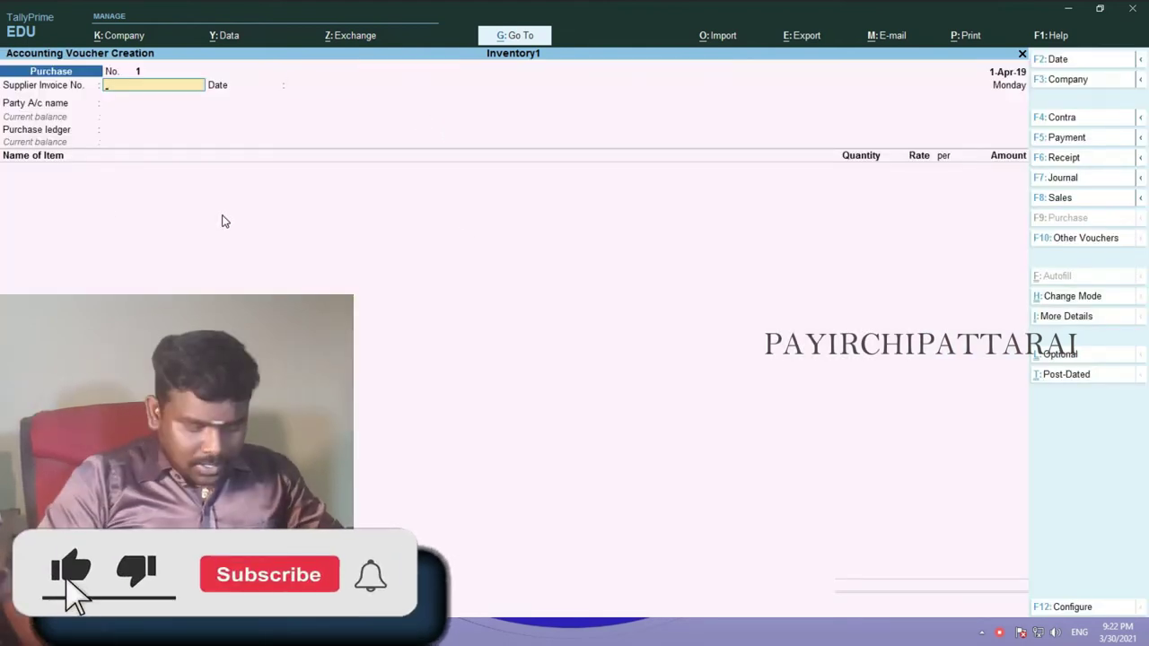
pyautogui.press('Return')
pyautogui.press('Return')
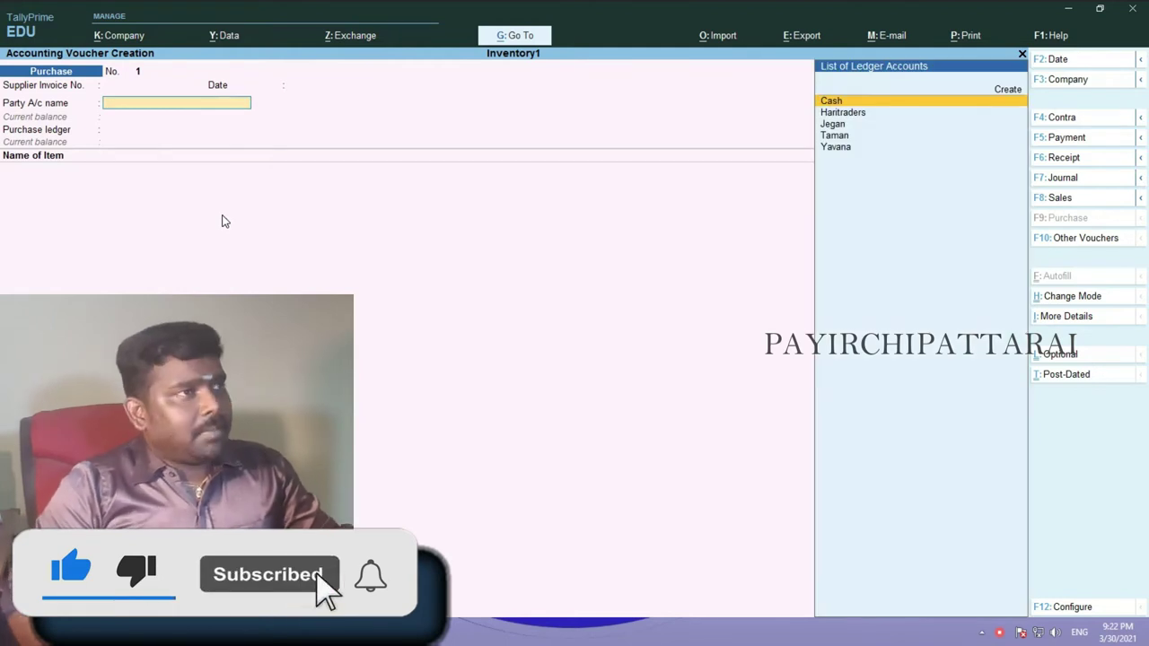
# - Set party Haritraders and ledger Purchase, skipping receipt and party details, then view Word's list
pyautogui.press('Down')
pyautogui.press('Return')
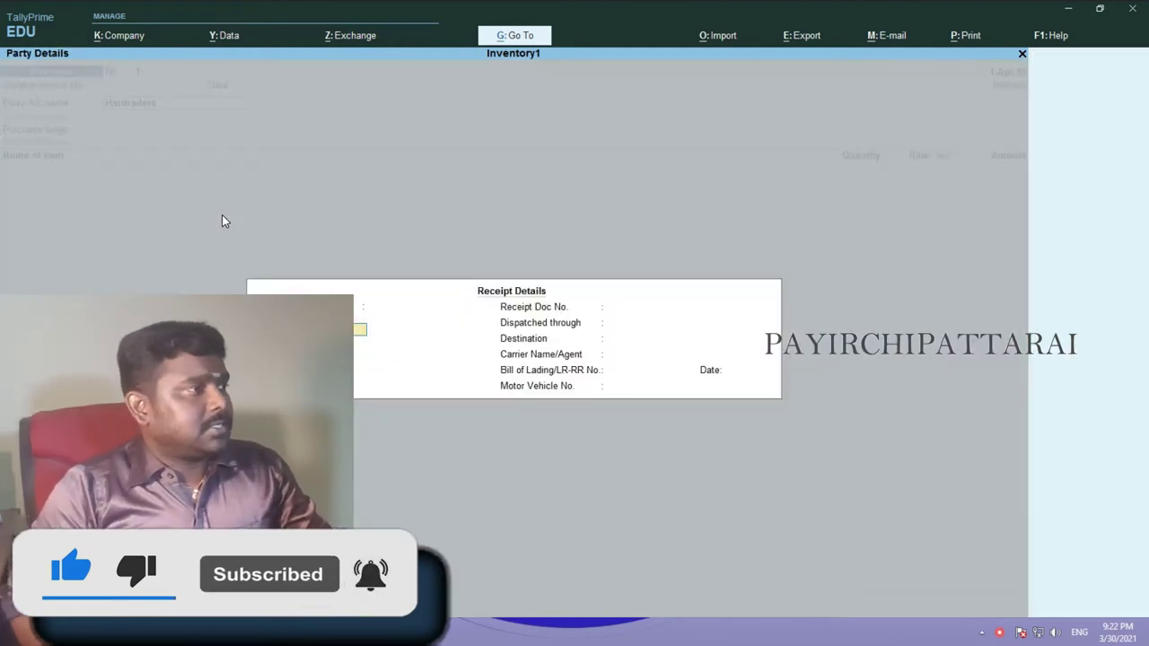
pyautogui.press('Return')
pyautogui.press('Return')
pyautogui.press('Return')
pyautogui.press('Return')
pyautogui.press('Return')
pyautogui.press('Return')
pyautogui.press('Return')
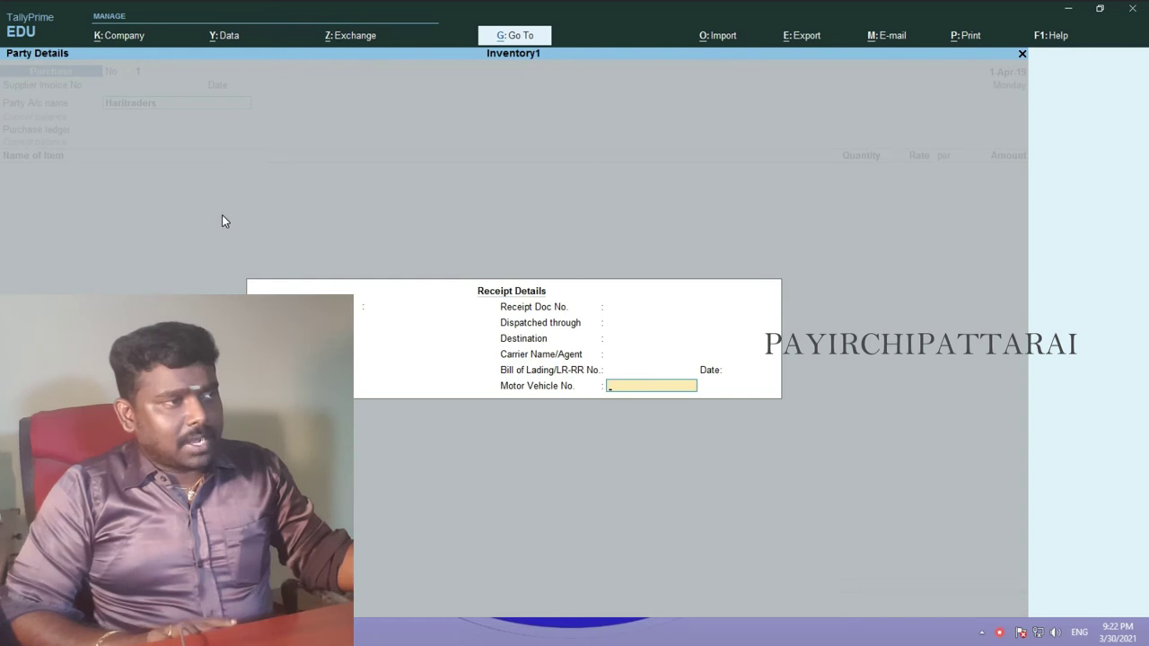
pyautogui.press('Return')
pyautogui.press('Return')
pyautogui.press('Return')
pyautogui.press('Return')
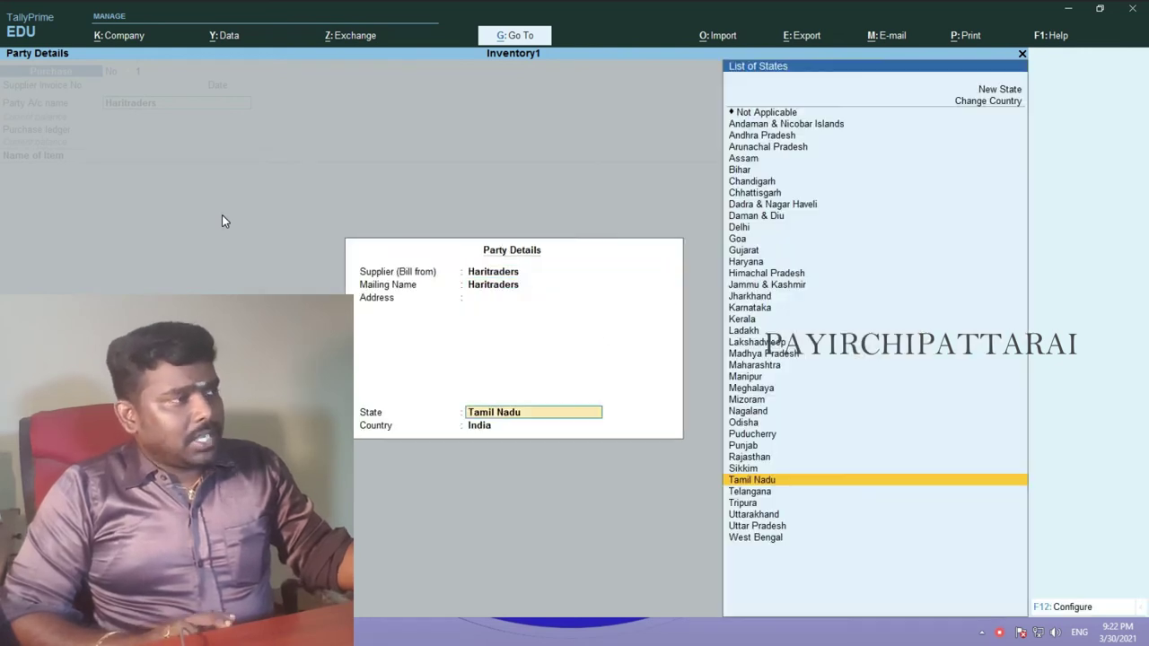
pyautogui.press('Return')
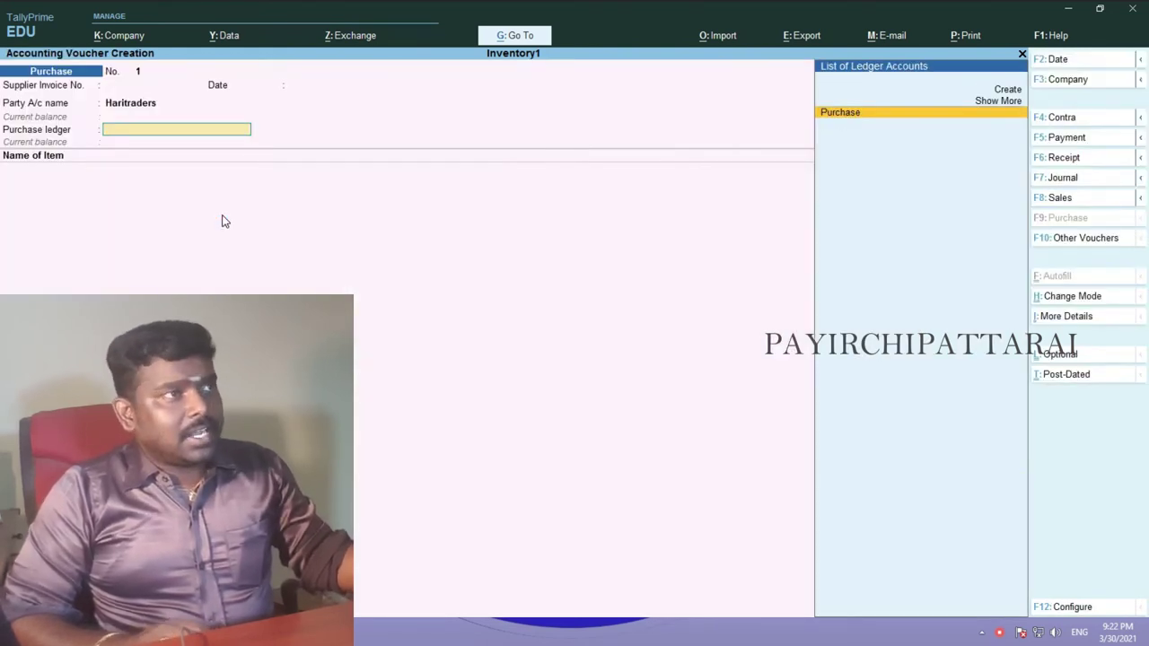
pyautogui.press('Return')
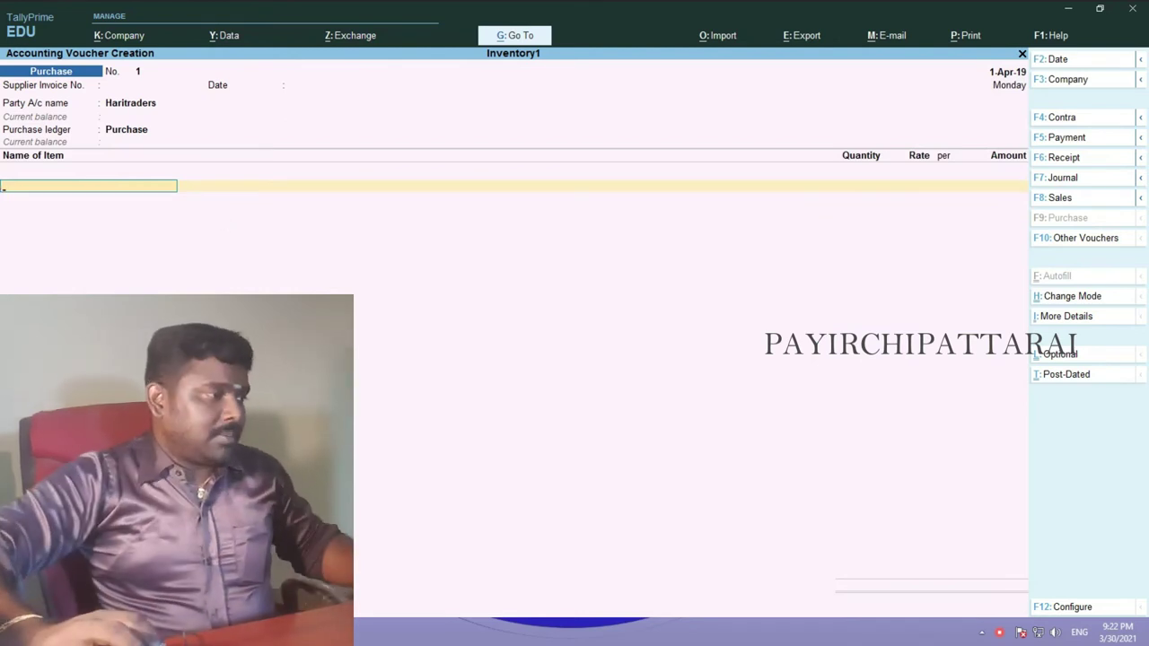
pyautogui.hotkey('alt', 'Tab')
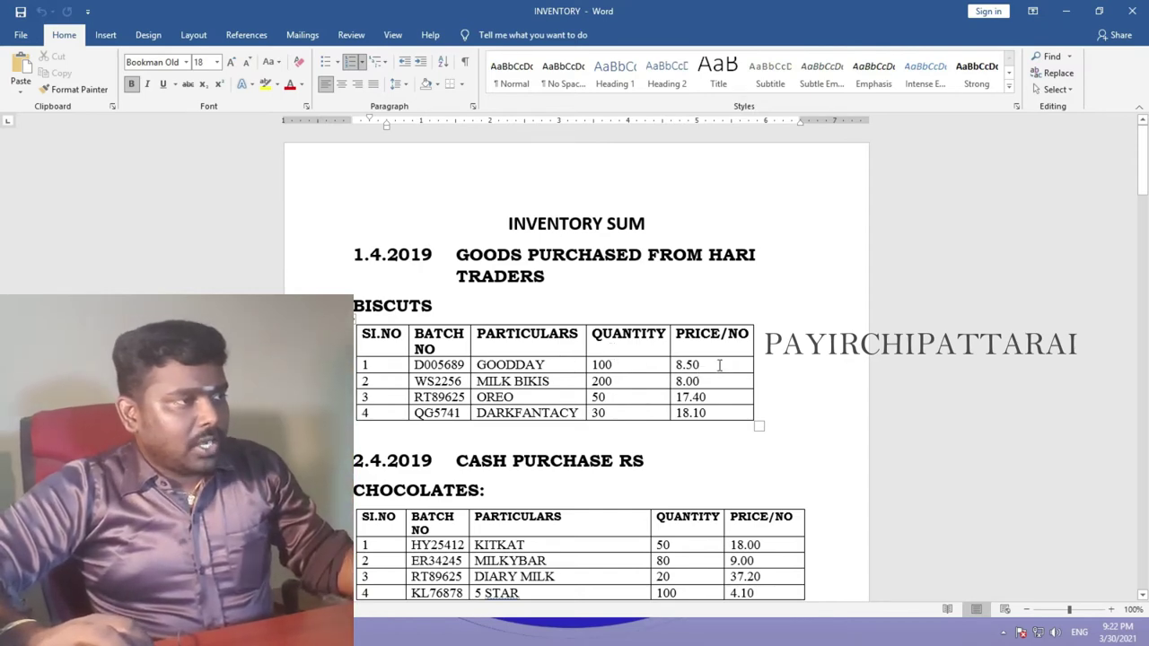
# - Add Goodday to the purchase: 100 nos at 8.50, amount 850.00
pyautogui.scroll(-2, 713, 367)
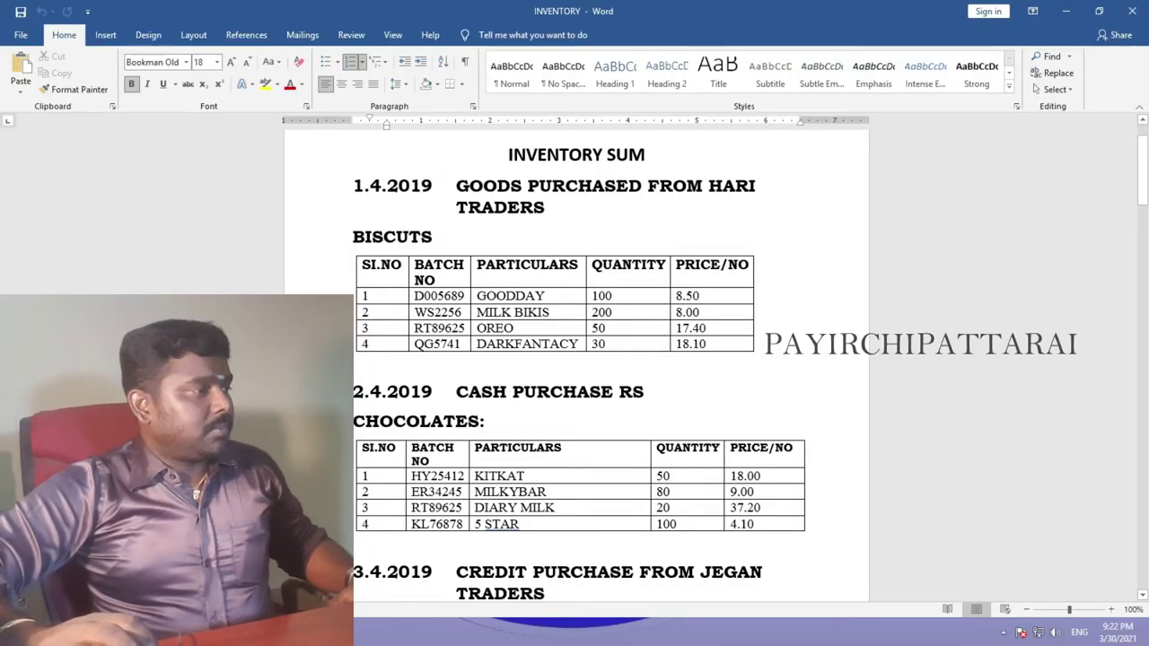
pyautogui.hotkey('alt', 'Tab')
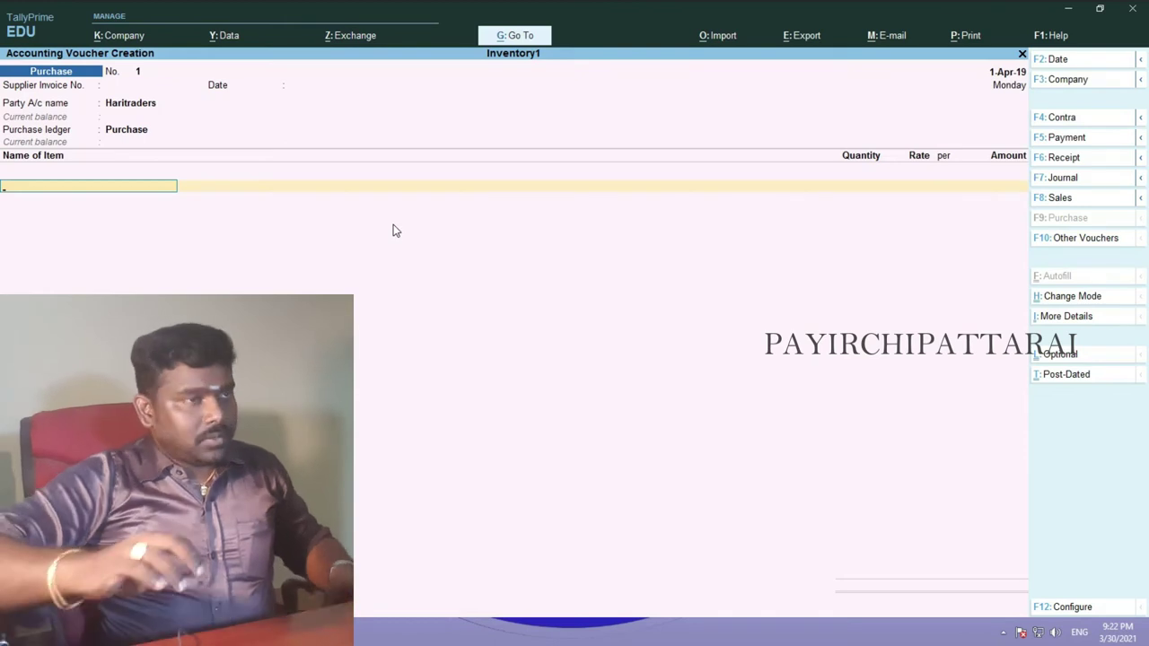
pyautogui.write('G')
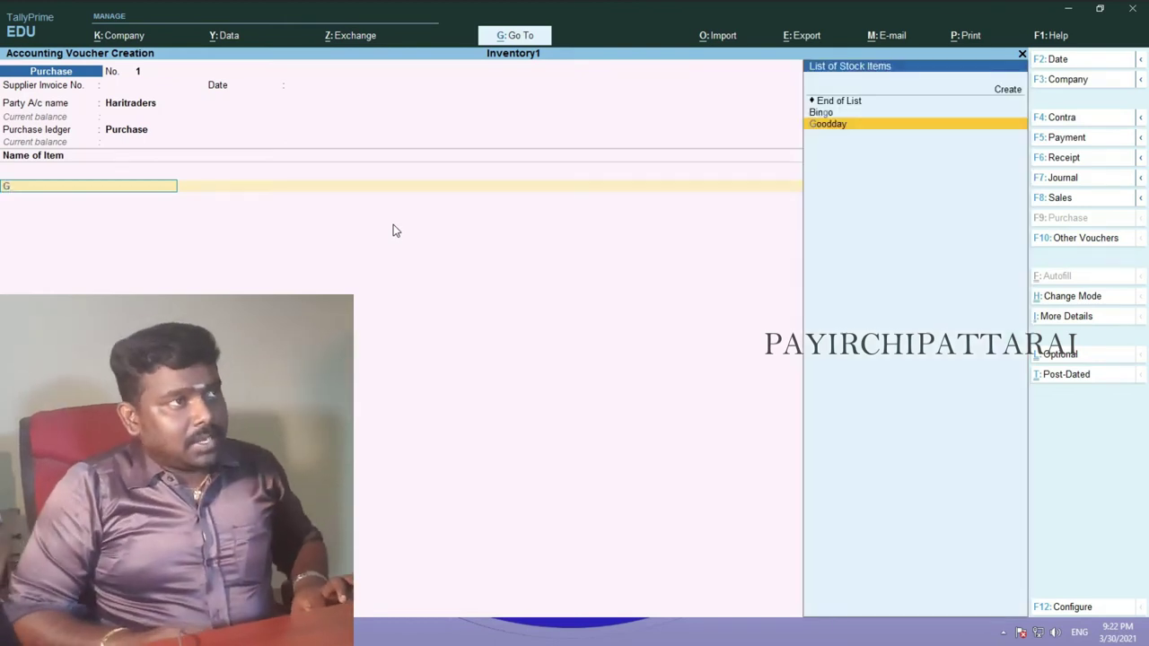
pyautogui.press('Return')
pyautogui.write('100')
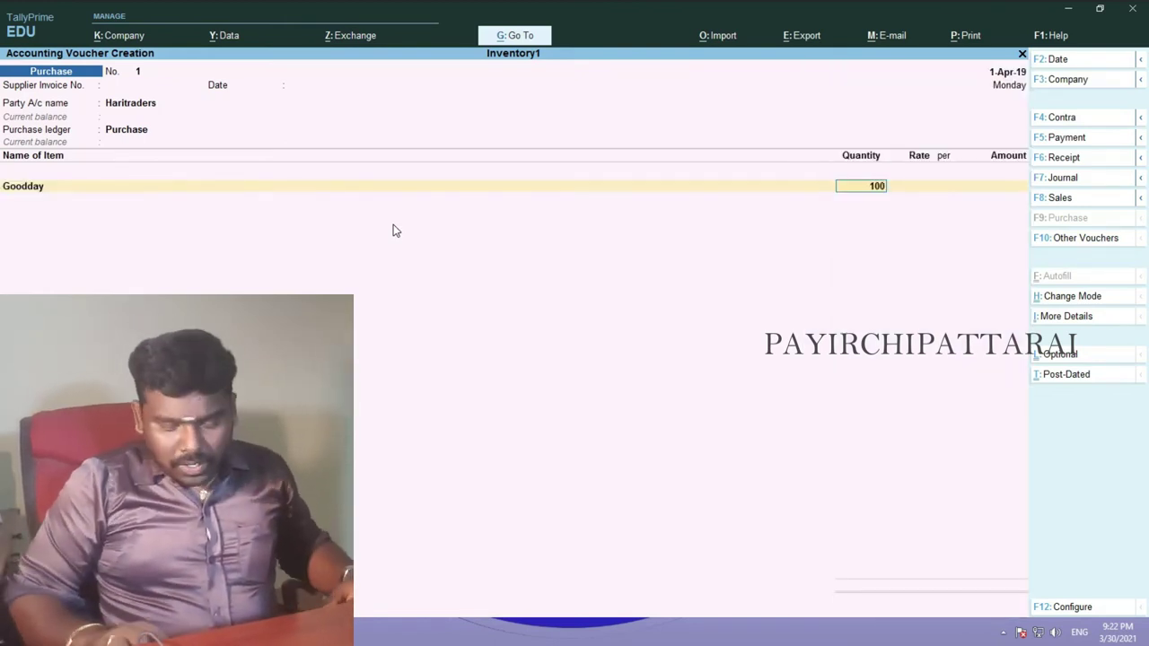
pyautogui.press('Return')
pyautogui.write('8')
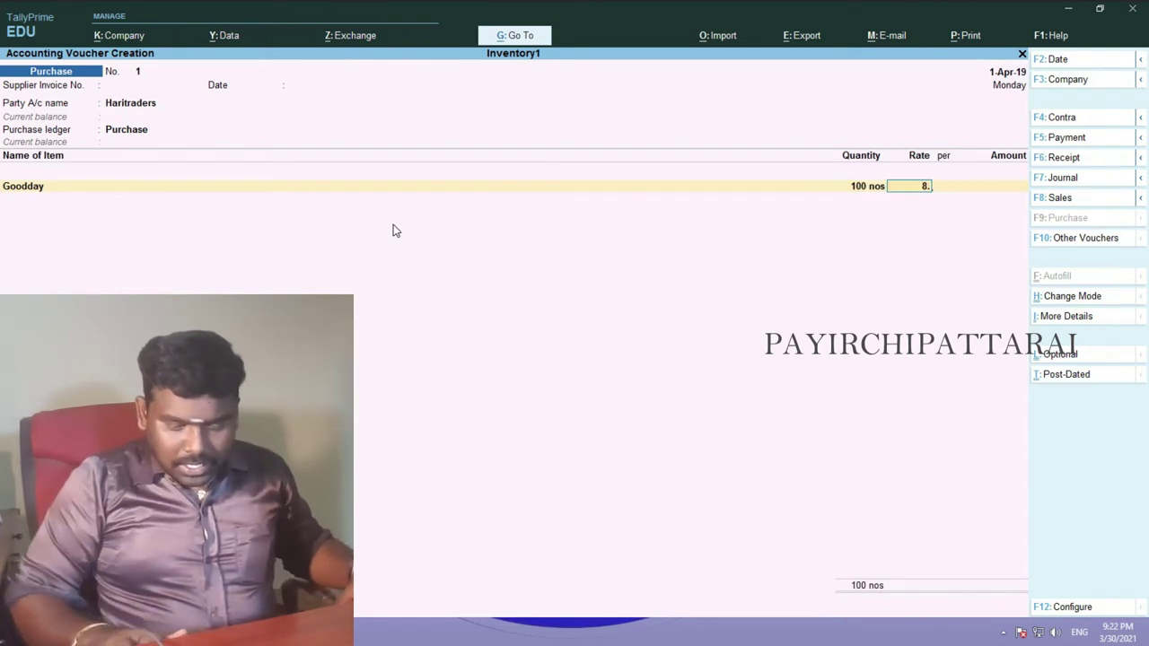
pyautogui.write('.5')
pyautogui.press('Return')
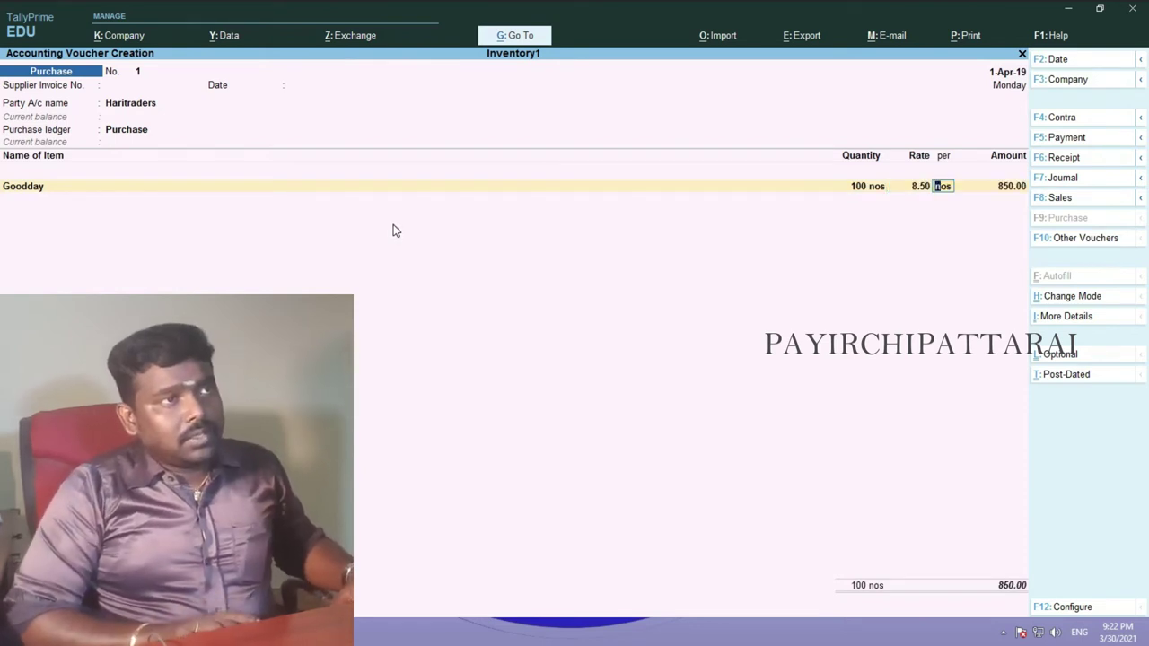
pyautogui.press('Return')
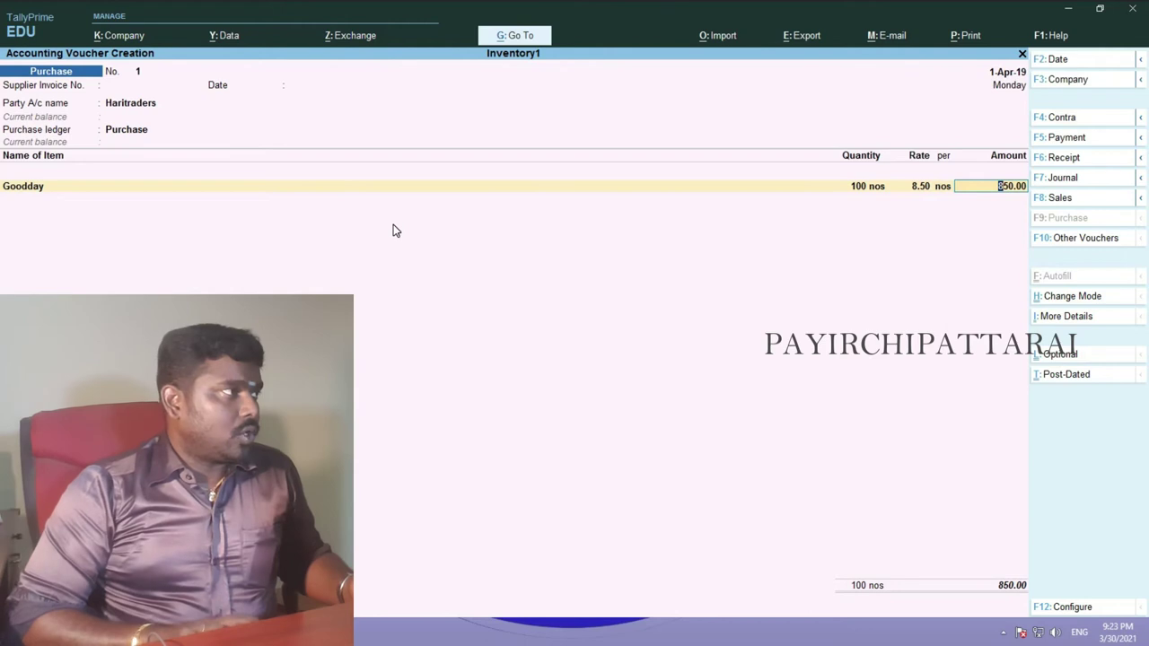
pyautogui.press('Return')
# - Add Milkbikis to the purchase: 200 nos at rate 8.00
pyautogui.write('m')
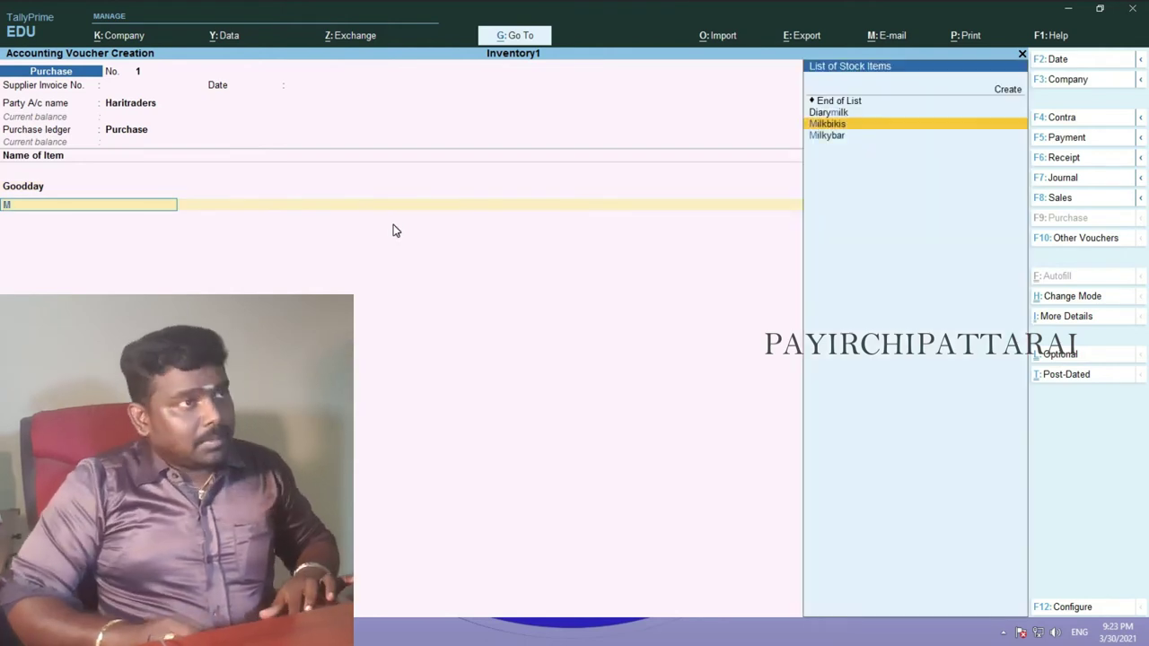
pyautogui.press('Return')
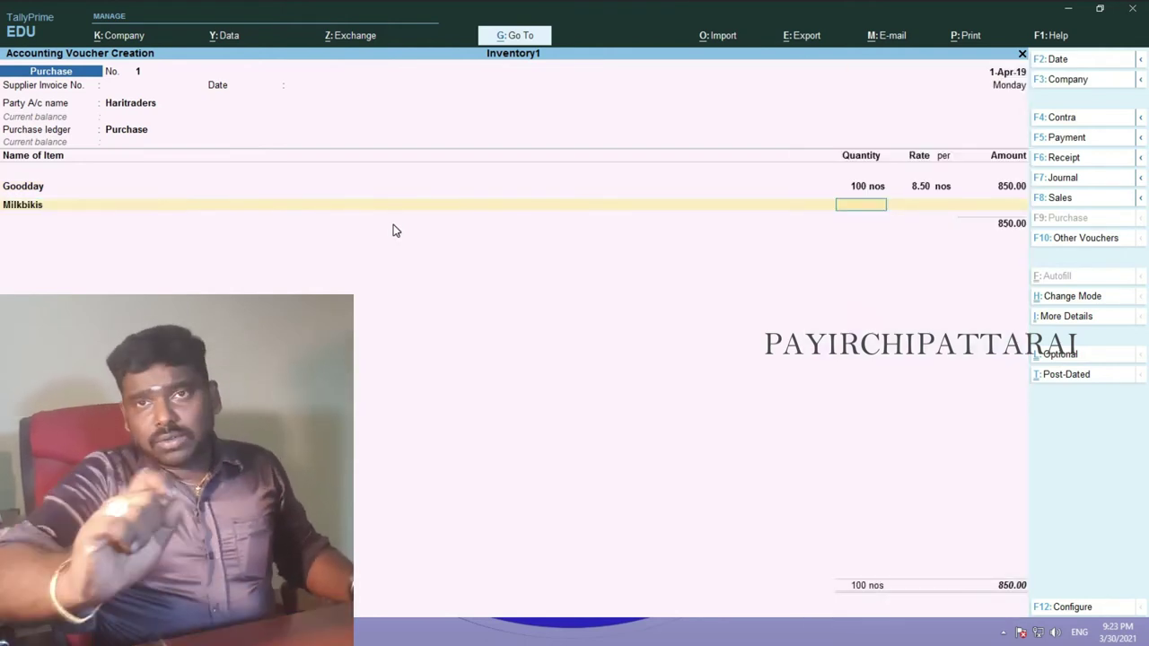
pyautogui.hotkey('alt', 'Tab')
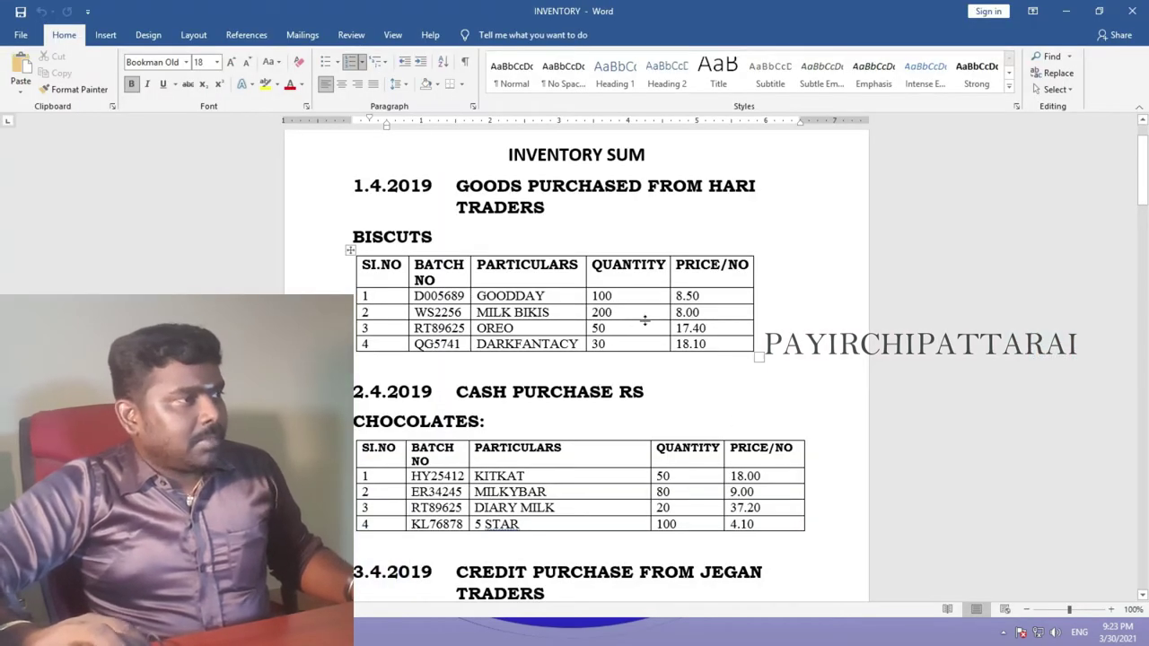
pyautogui.hotkey('alt', 'Tab')
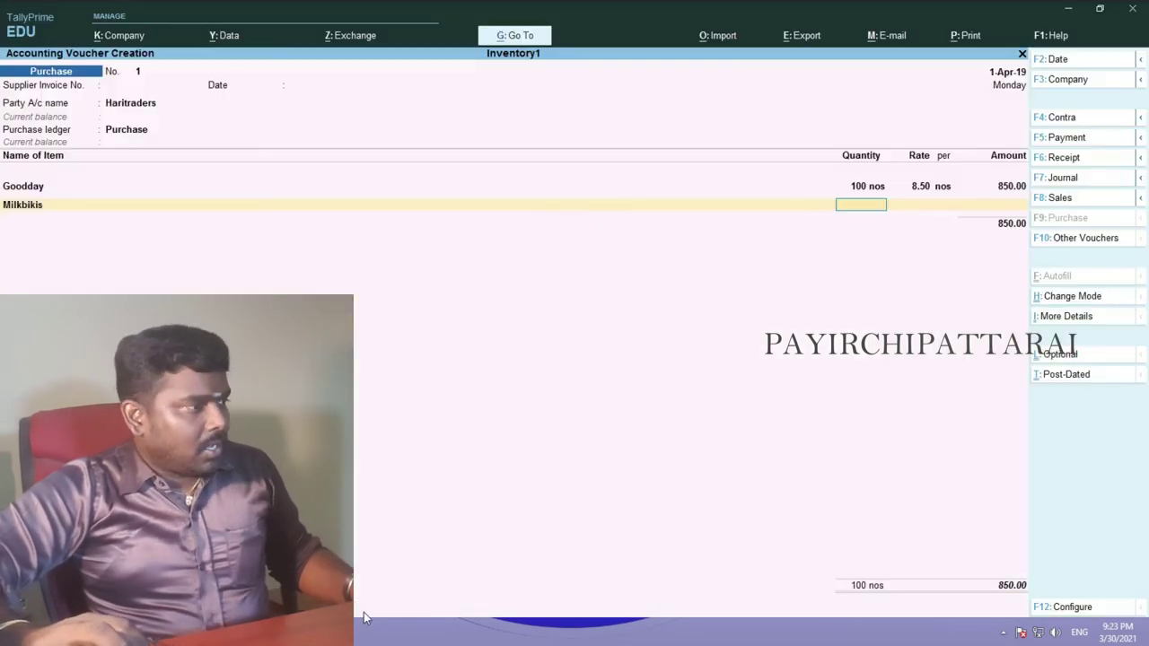
pyautogui.write('200')
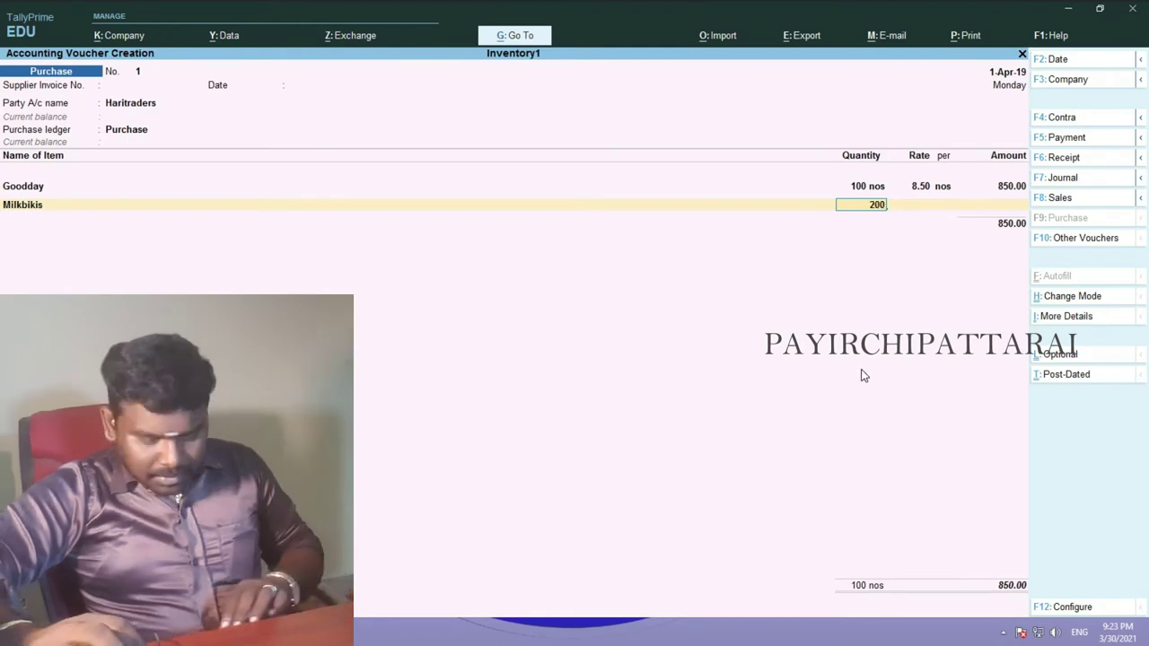
pyautogui.press('Return')
pyautogui.write('8')
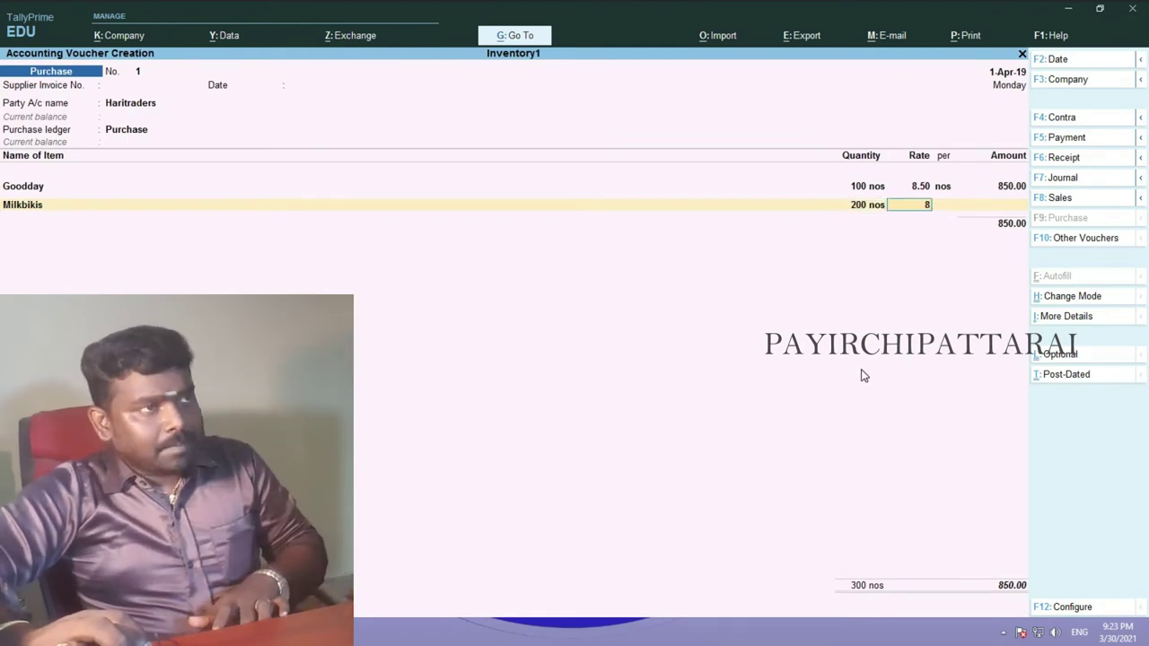
pyautogui.press('Return')
pyautogui.press('Return')
pyautogui.press('Return')
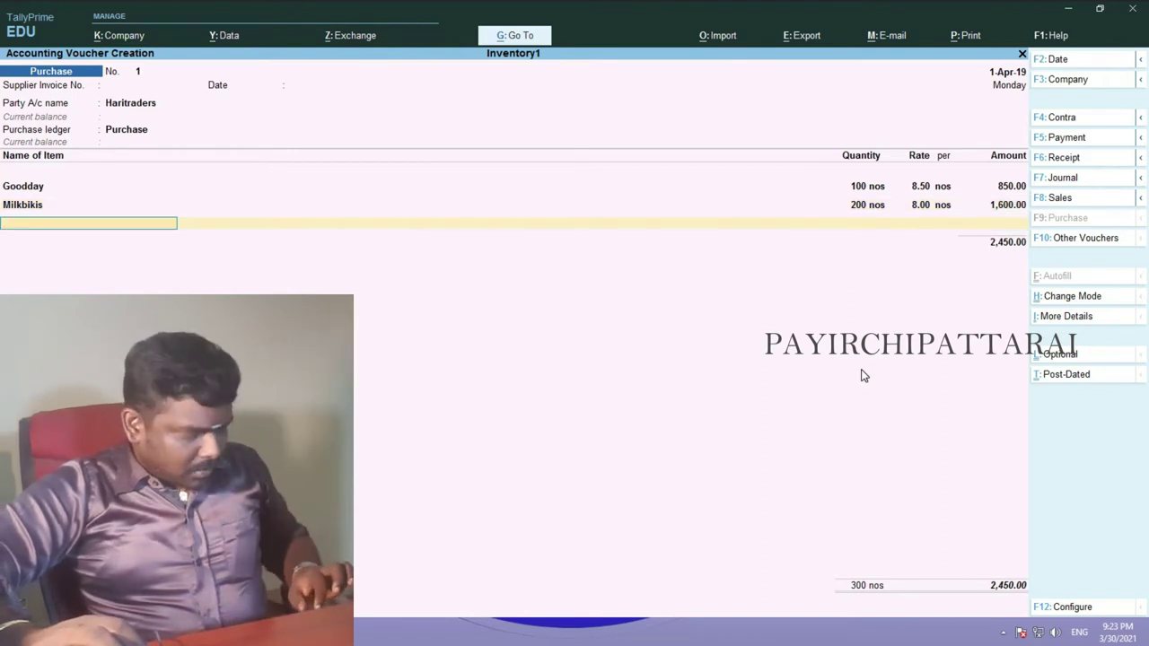
# - Add Oreo to the purchase: 50 nos at rate 17.40
pyautogui.write('O')
pyautogui.press('Return')
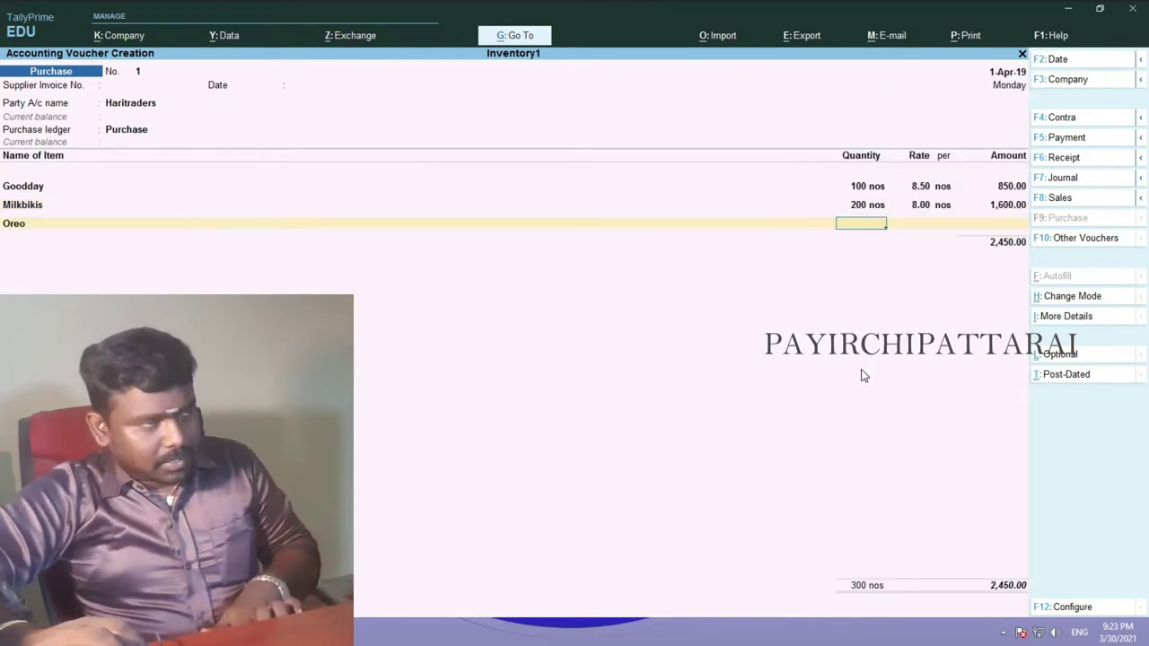
pyautogui.hotkey('alt', 'Tab')
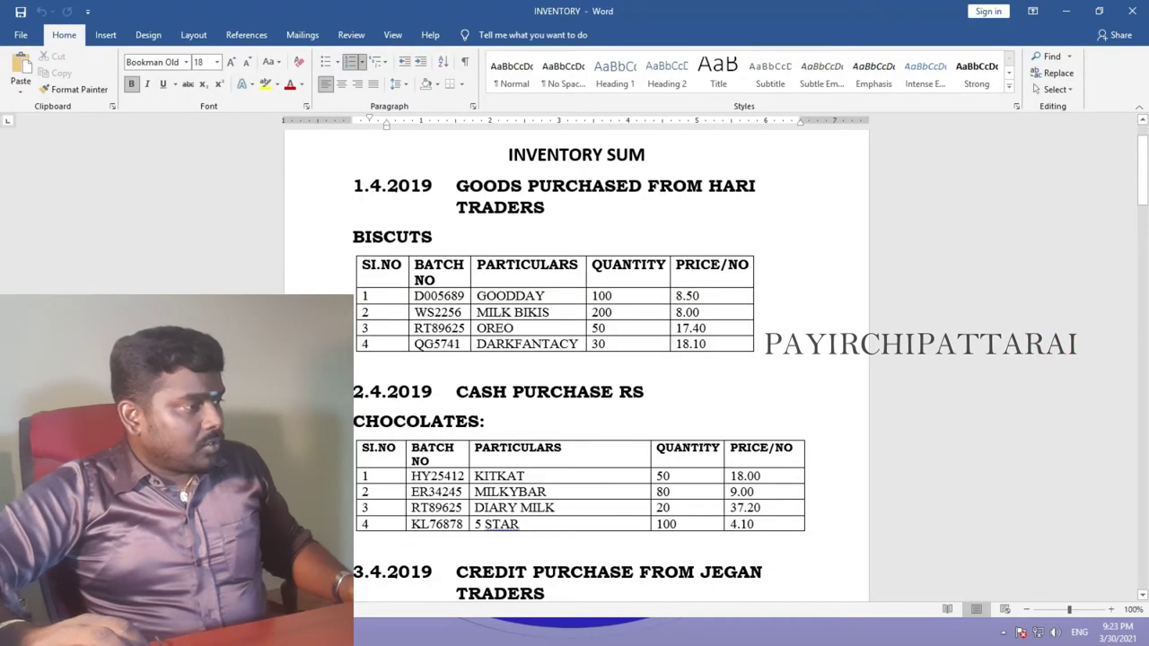
pyautogui.hotkey('alt', 'Tab')
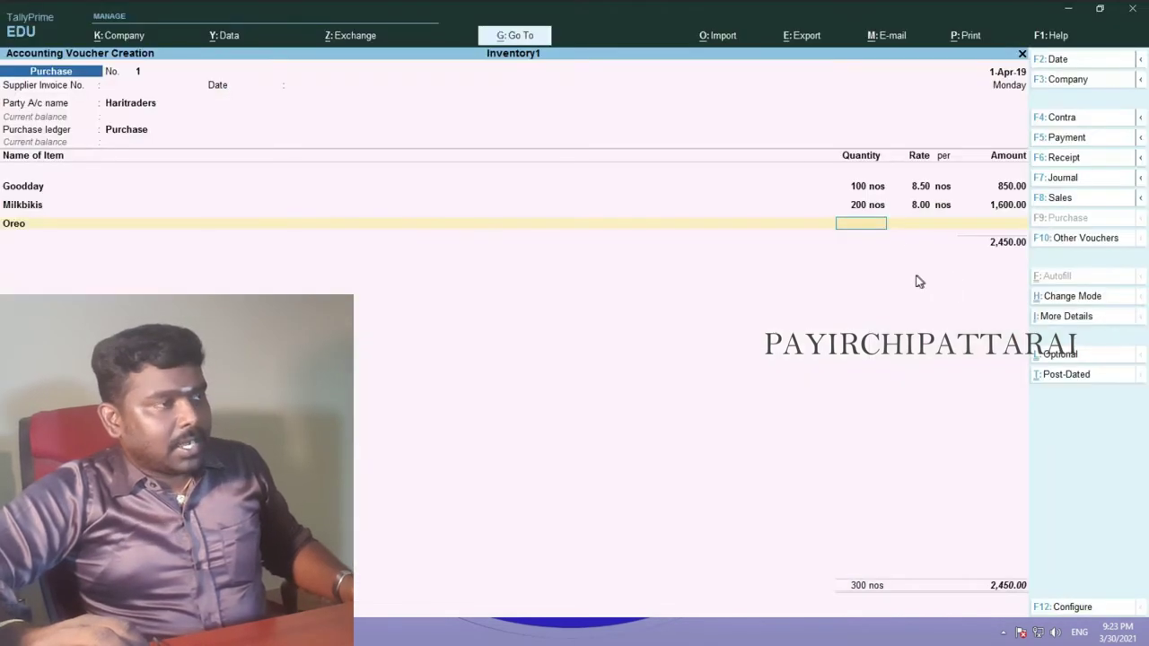
pyautogui.click(869, 226)
pyautogui.write('50')
pyautogui.press('Return')
pyautogui.write('17.40')
pyautogui.press('Return')
pyautogui.press('Return')
pyautogui.press('Return')
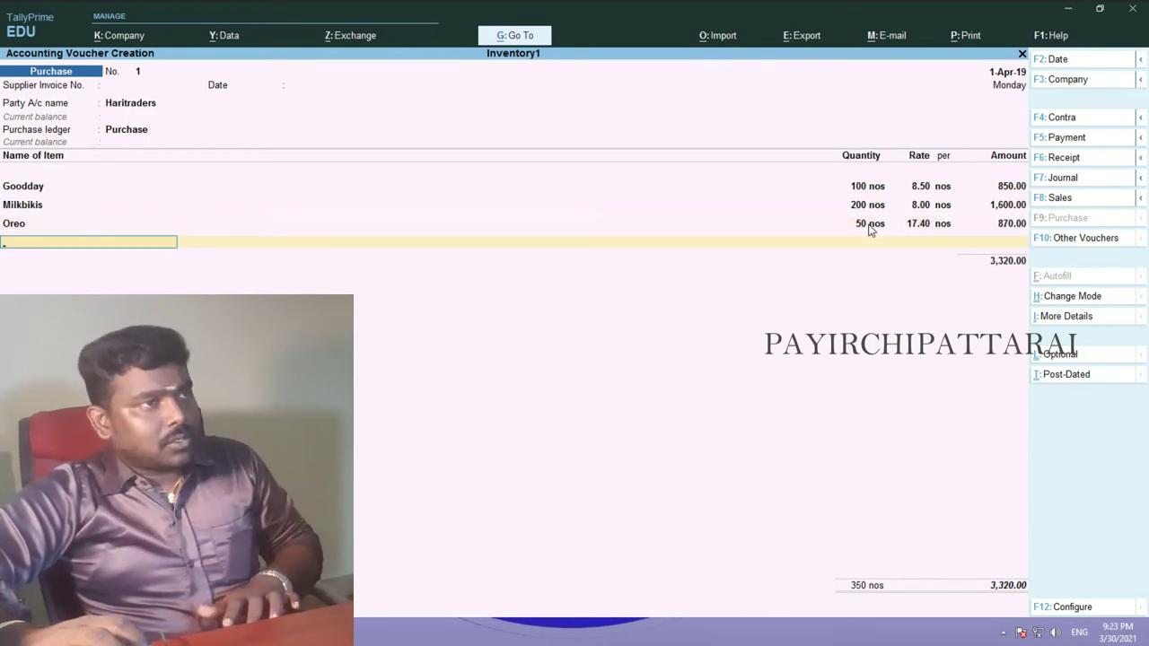
# - Add Darkfantacy to the purchase: 30 nos at 18.10, amount 543.00
pyautogui.write('D')
pyautogui.press('Return')
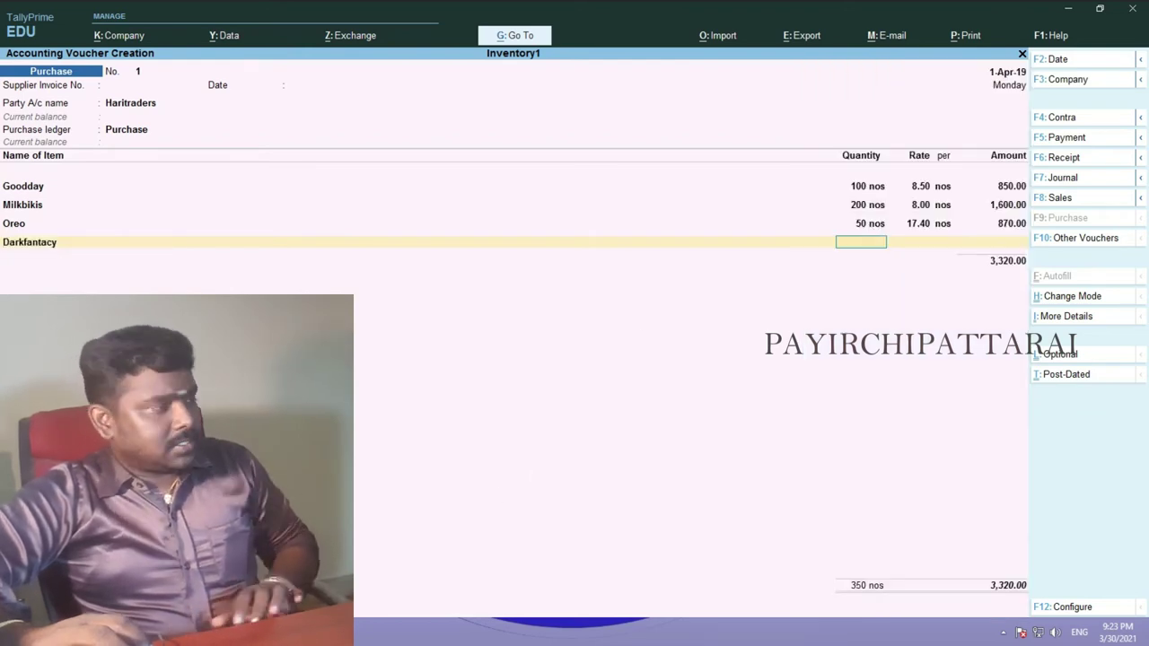
pyautogui.hotkey('alt', 'Tab')
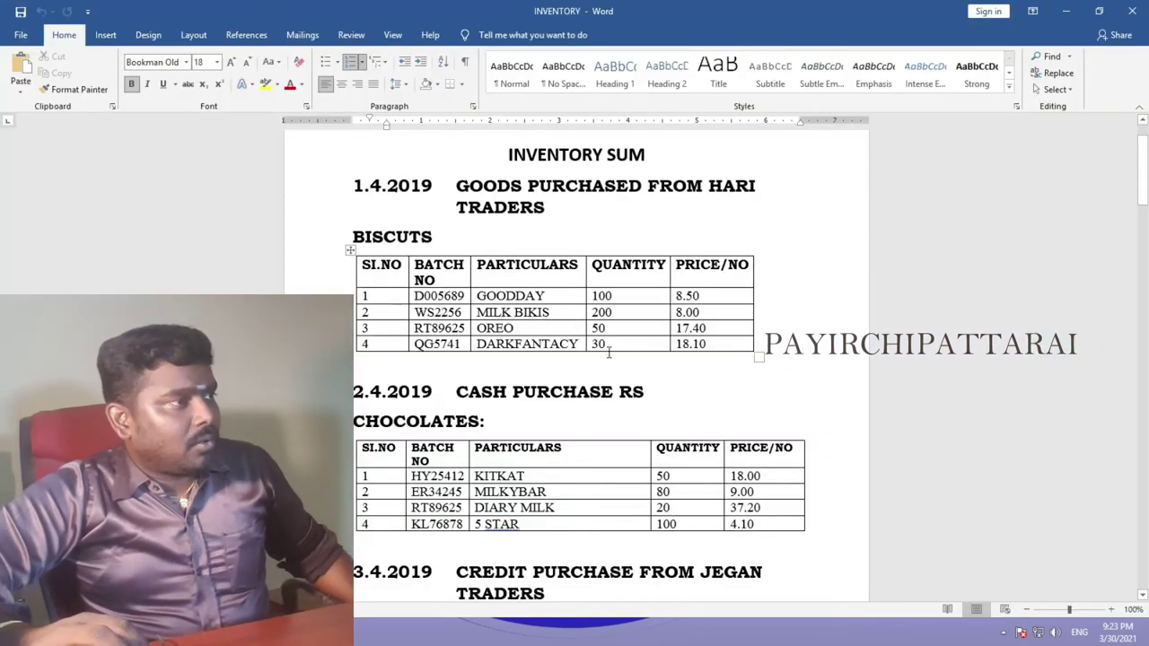
pyautogui.hotkey('alt', 'Tab')
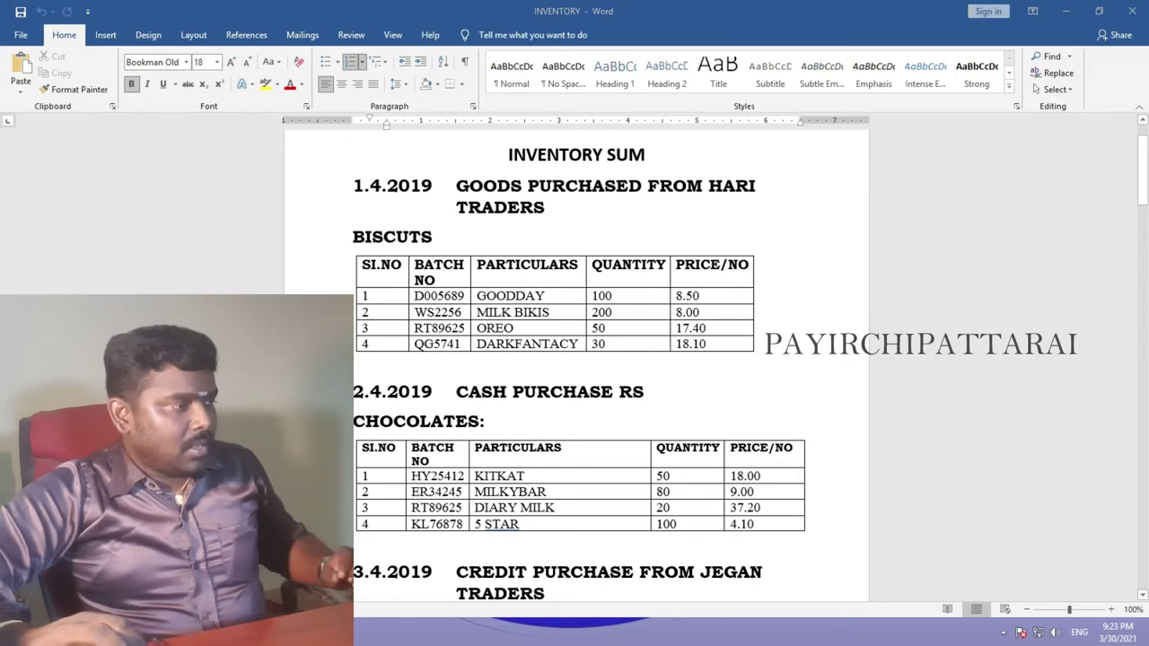
pyautogui.write('30')
pyautogui.press('Return')
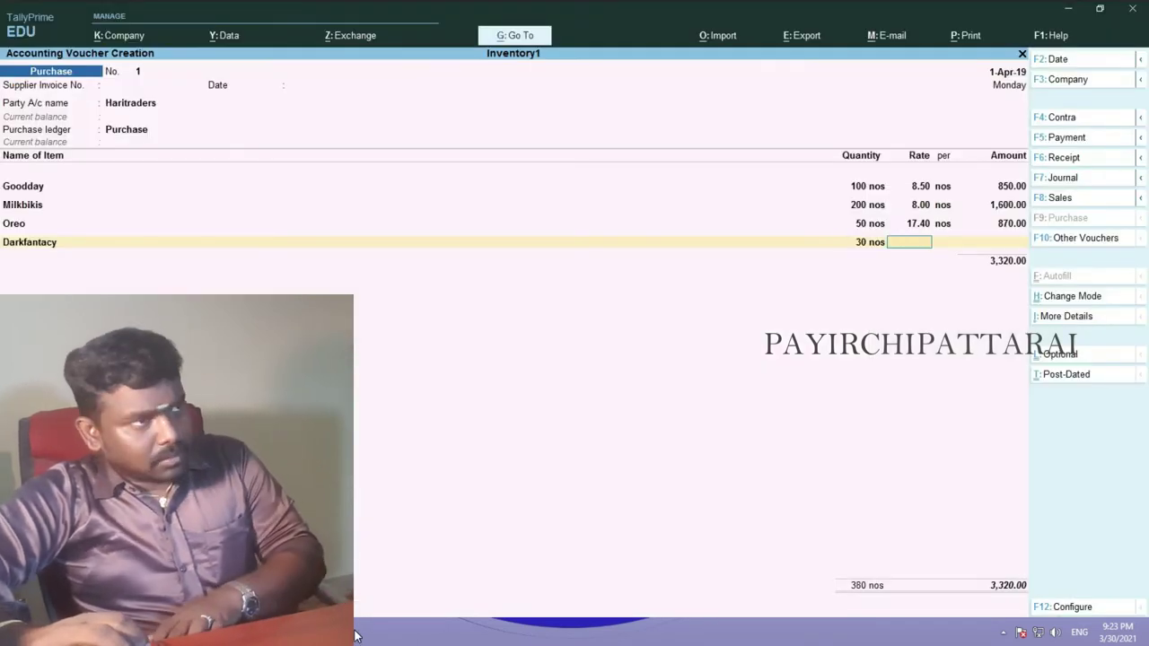
pyautogui.write('18.1')
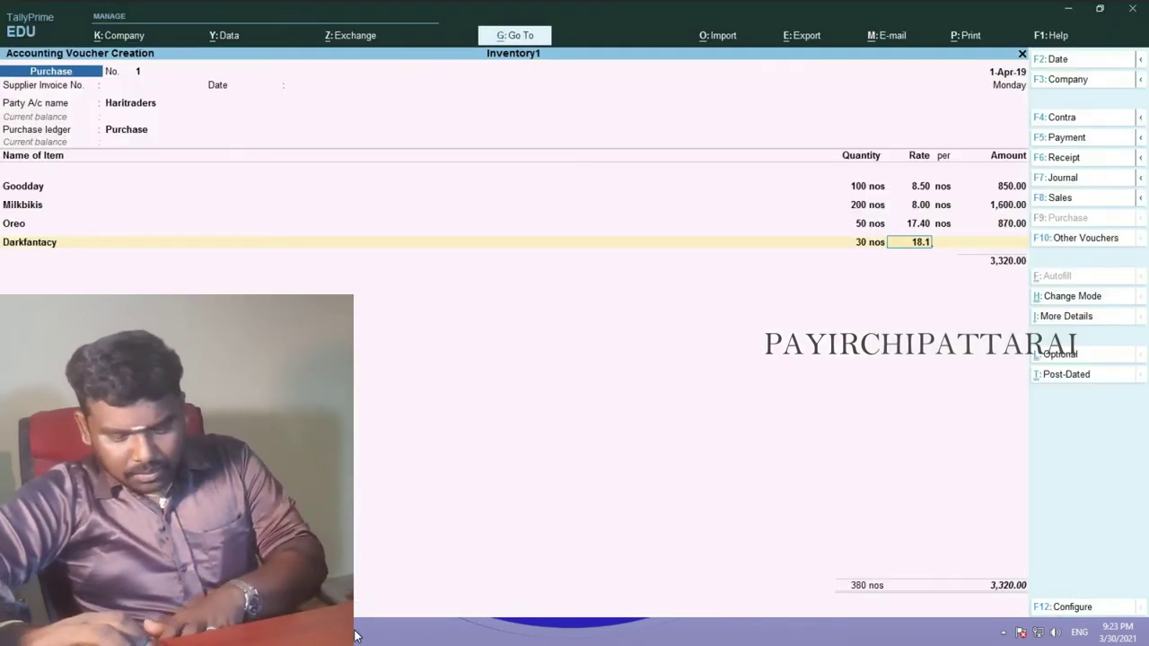
pyautogui.write('0')
pyautogui.press('Return')
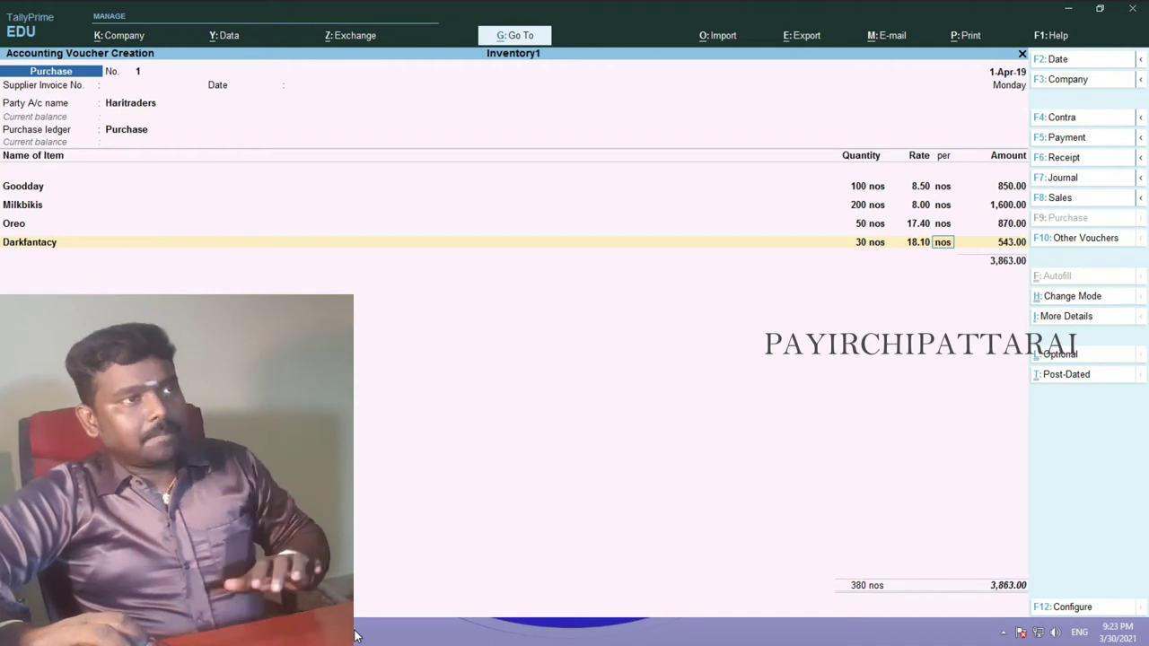
pyautogui.press('Return')
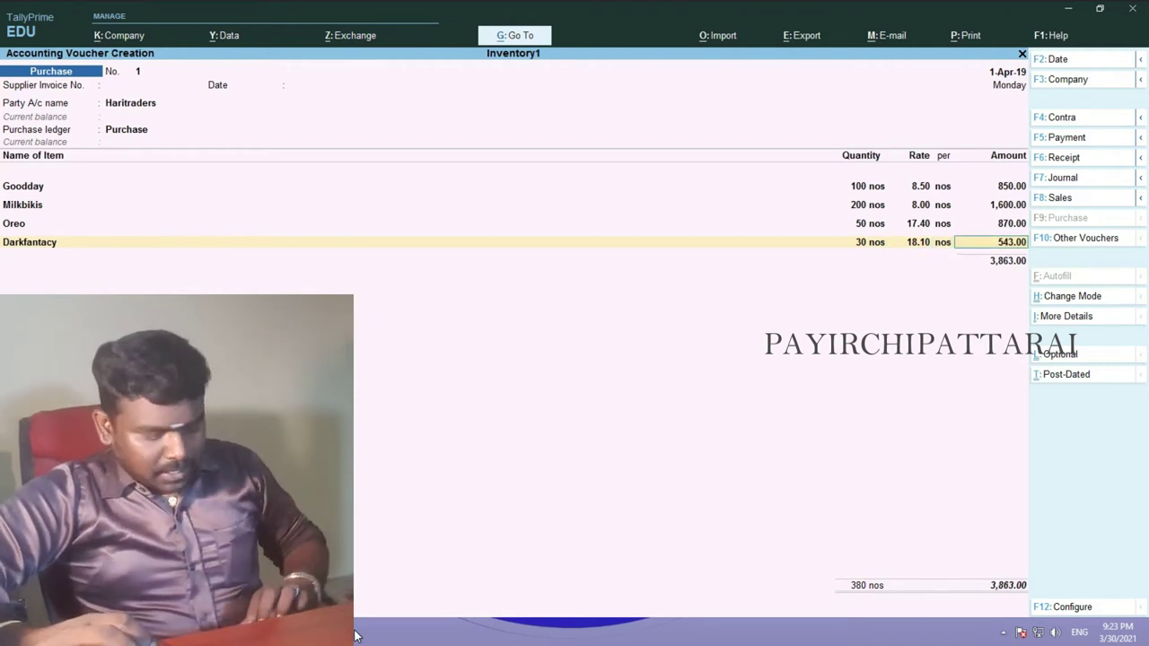
pyautogui.press('Return')
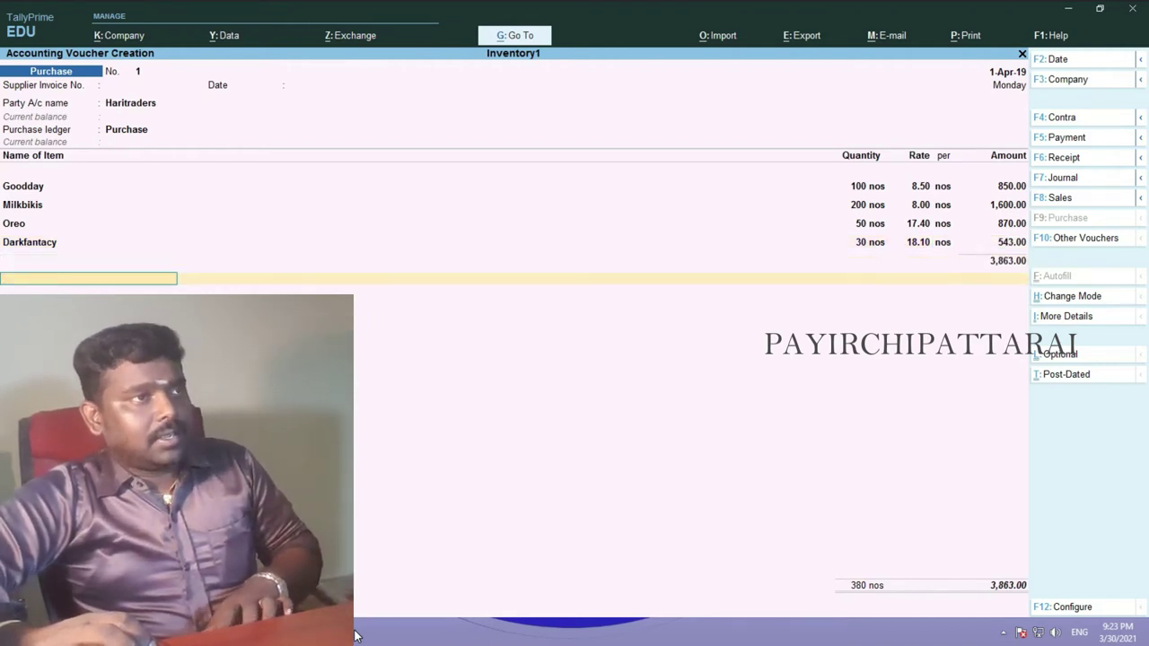
# - Save purchase voucher No. 1 for 3,863.00 dated 1-Apr-19, then bring up Word's INVENTORY document
pyautogui.press('F2')
pyautogui.press('BackSpace')
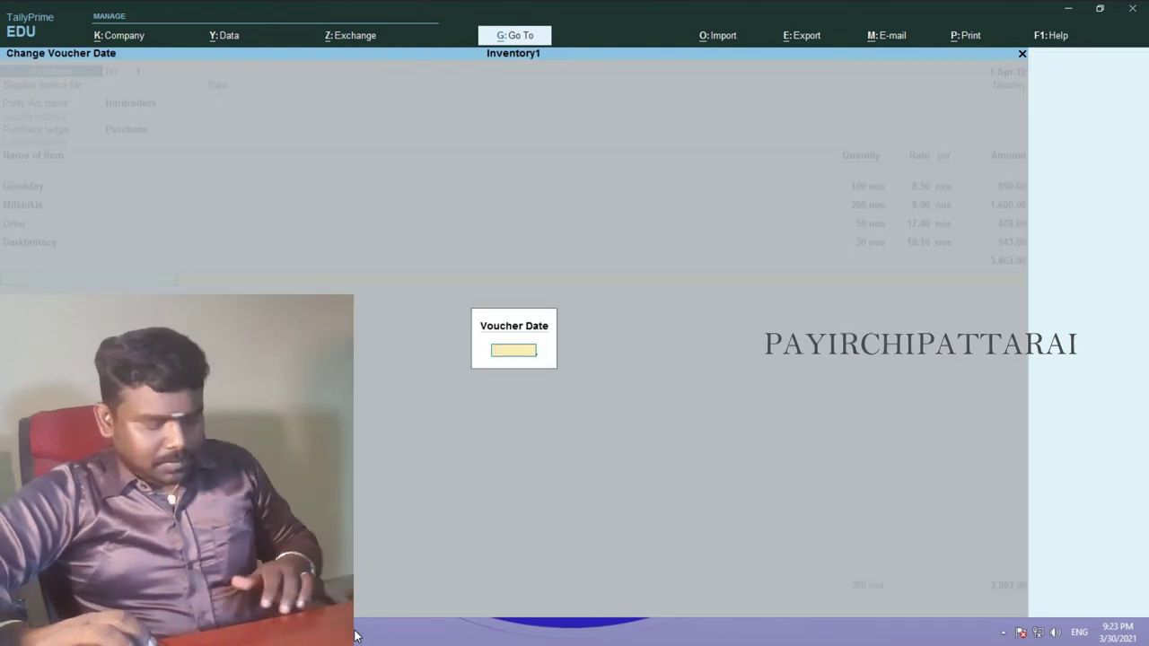
pyautogui.press('Escape')
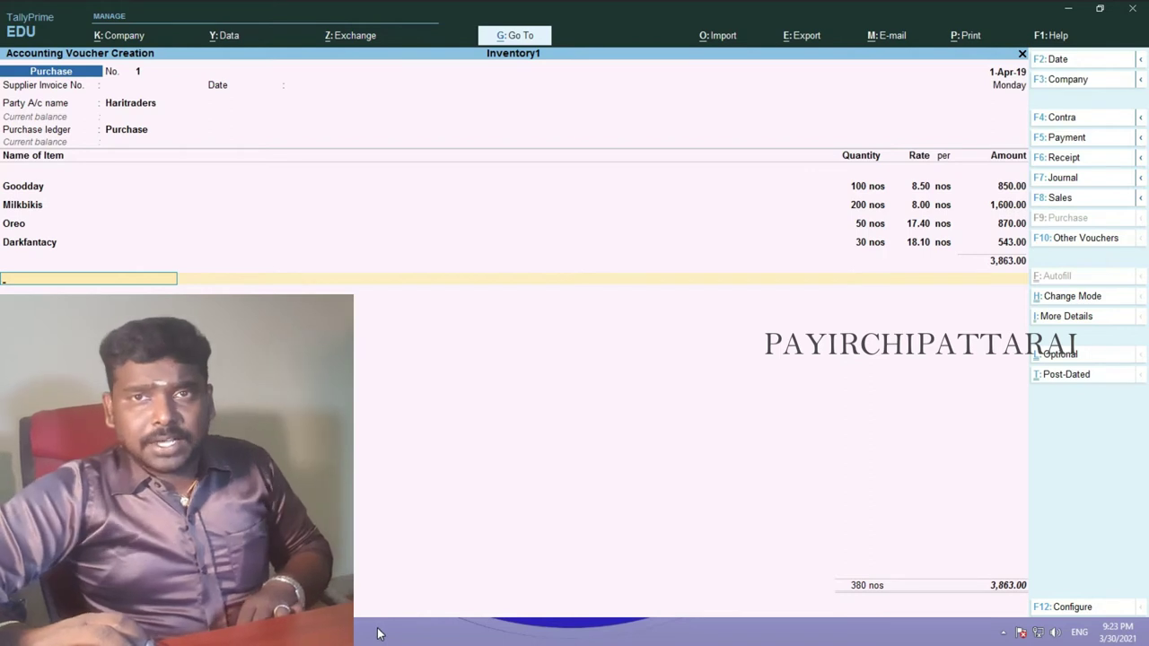
pyautogui.press('Return')
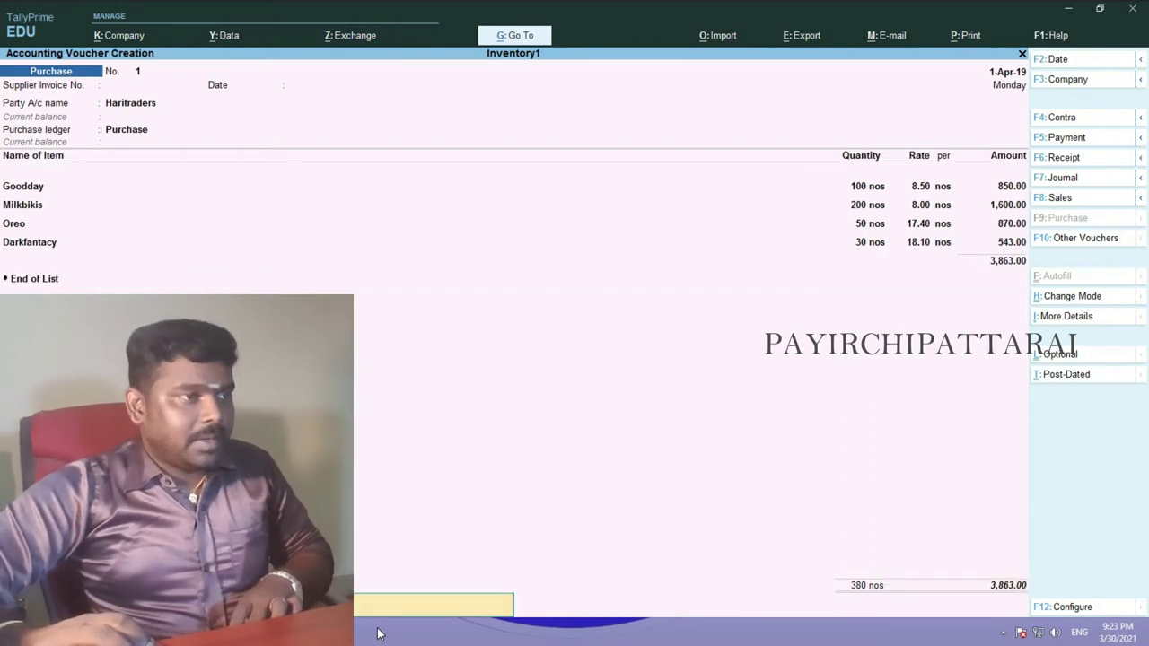
pyautogui.press('Return')
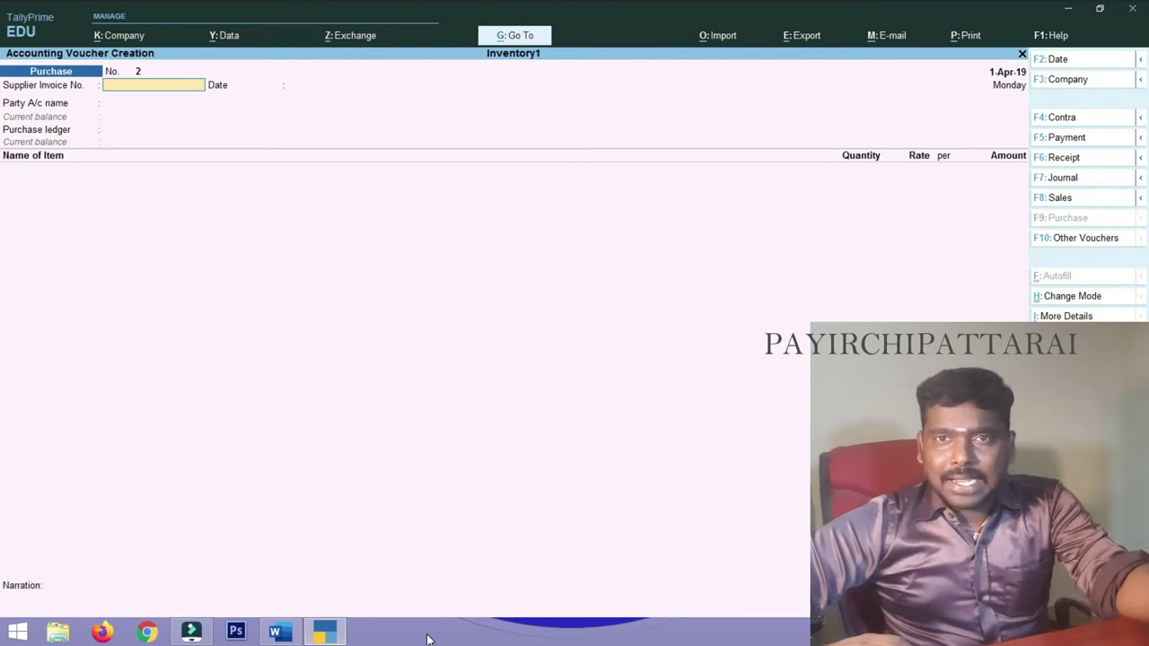
pyautogui.click(277, 633)
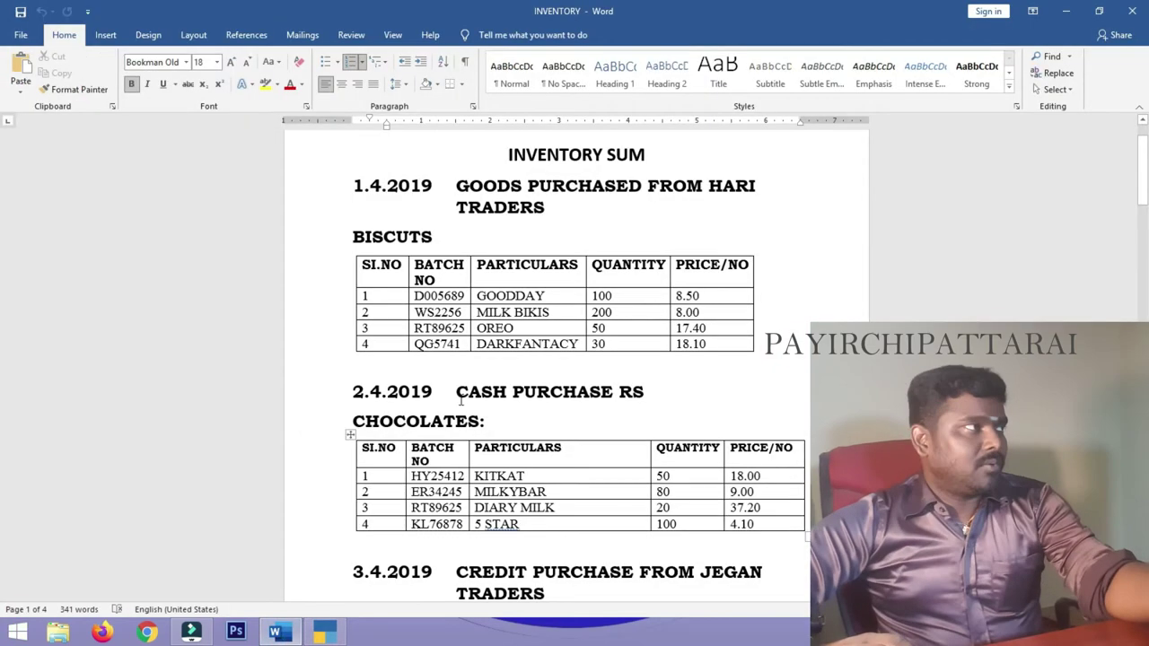
pyautogui.scroll(-1, 461, 398)
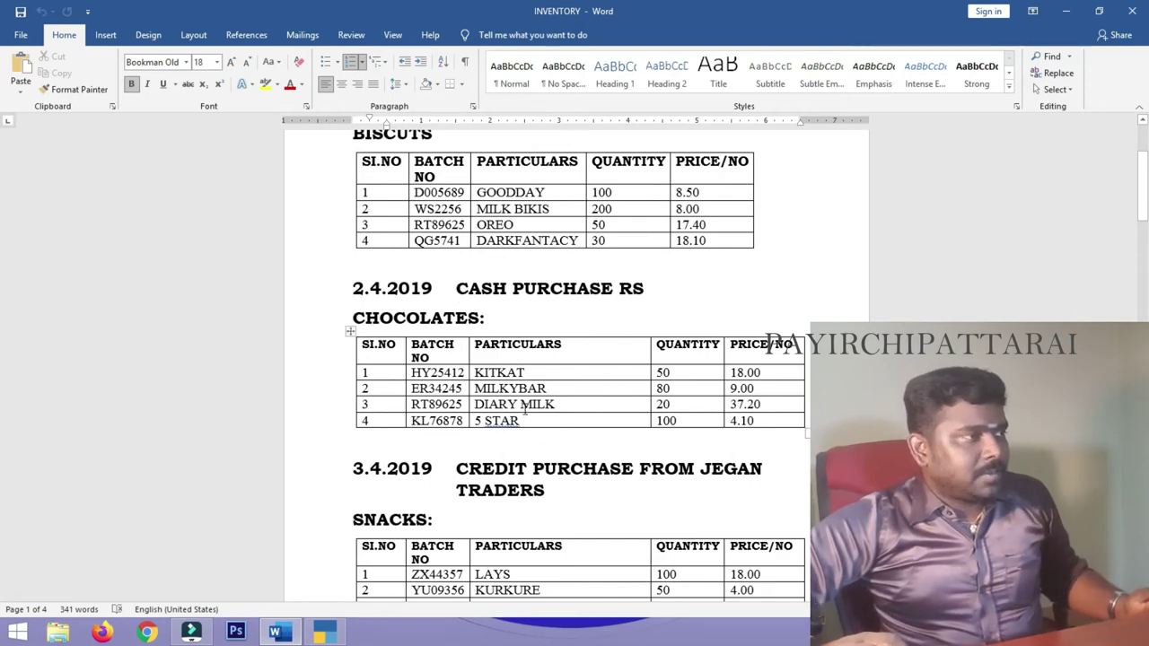
# - Set Cash as party of purchase voucher No. 2, accepting state Tamil Nadu, India
pyautogui.scroll(-2, 482, 282)
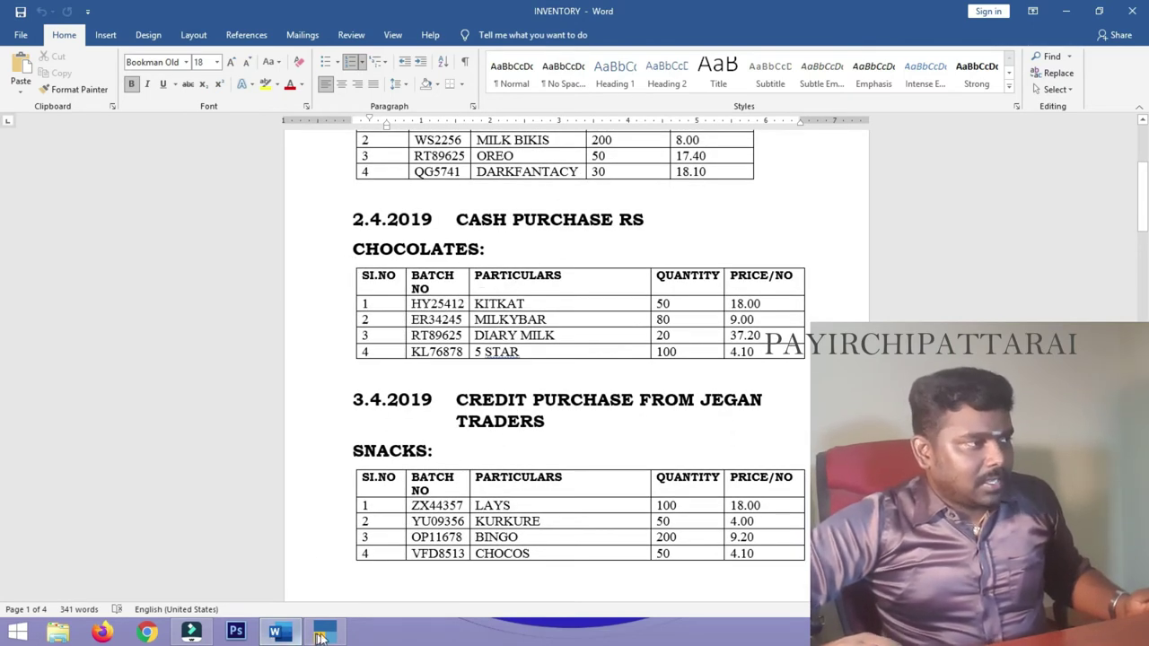
pyautogui.click(324, 632)
pyautogui.press('Return')
pyautogui.press('Return')
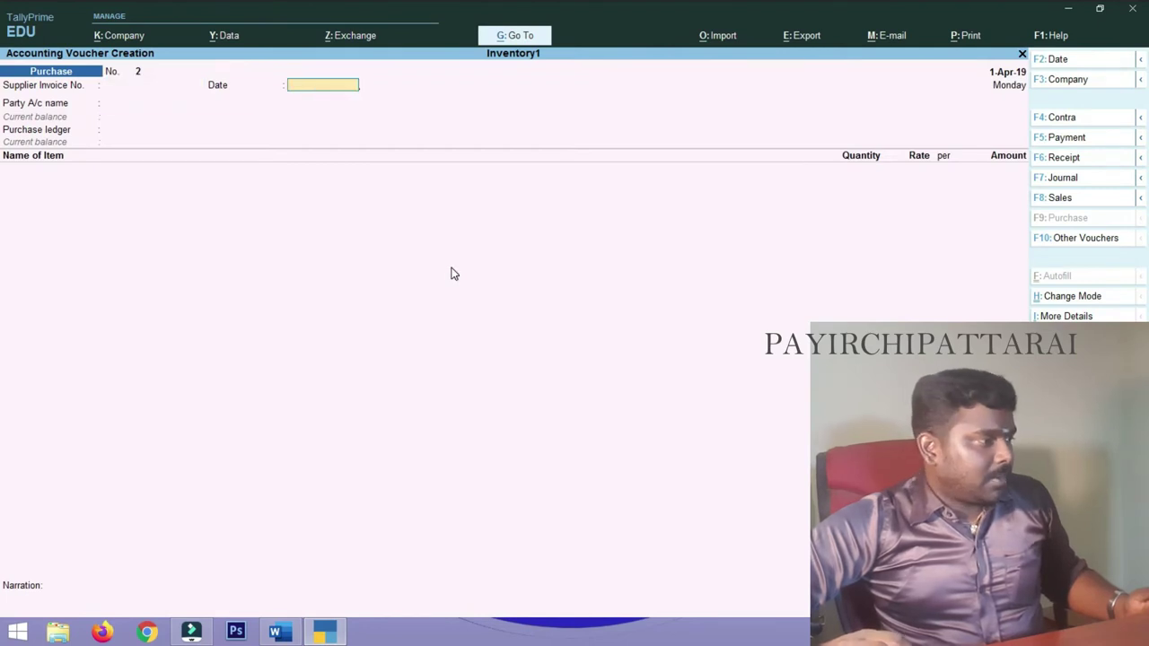
pyautogui.write('c')
pyautogui.press('Return')
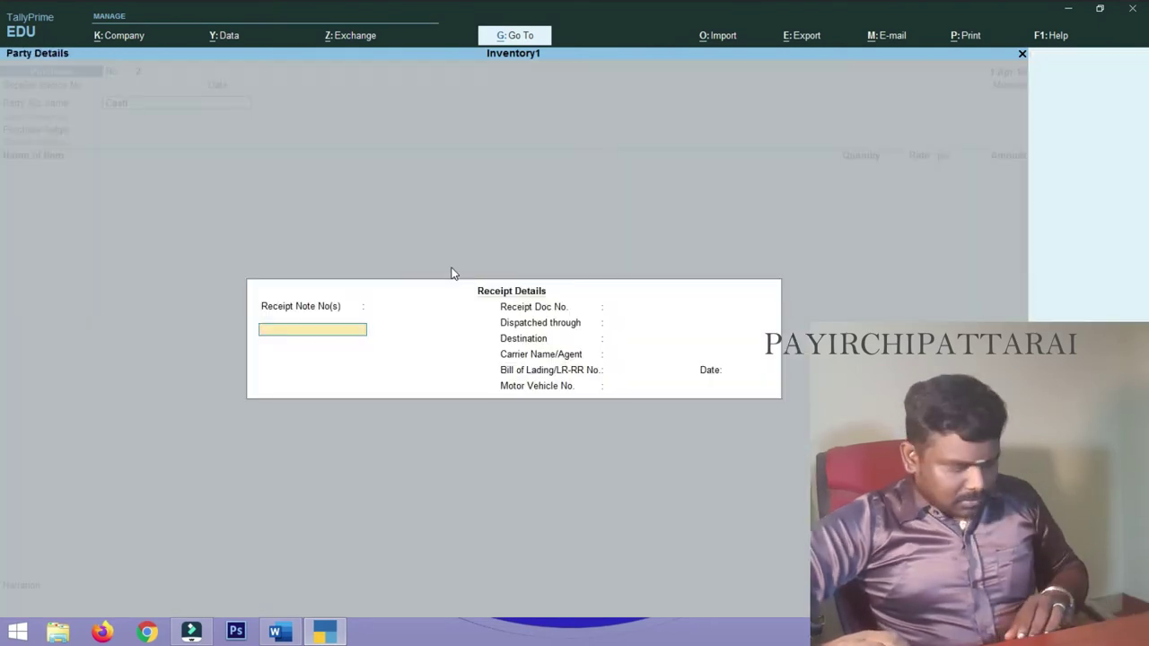
pyautogui.press('Return')
pyautogui.press('Return')
pyautogui.press('Return')
pyautogui.press('Return')
pyautogui.press('Return')
pyautogui.press('Return')
pyautogui.press('Return')
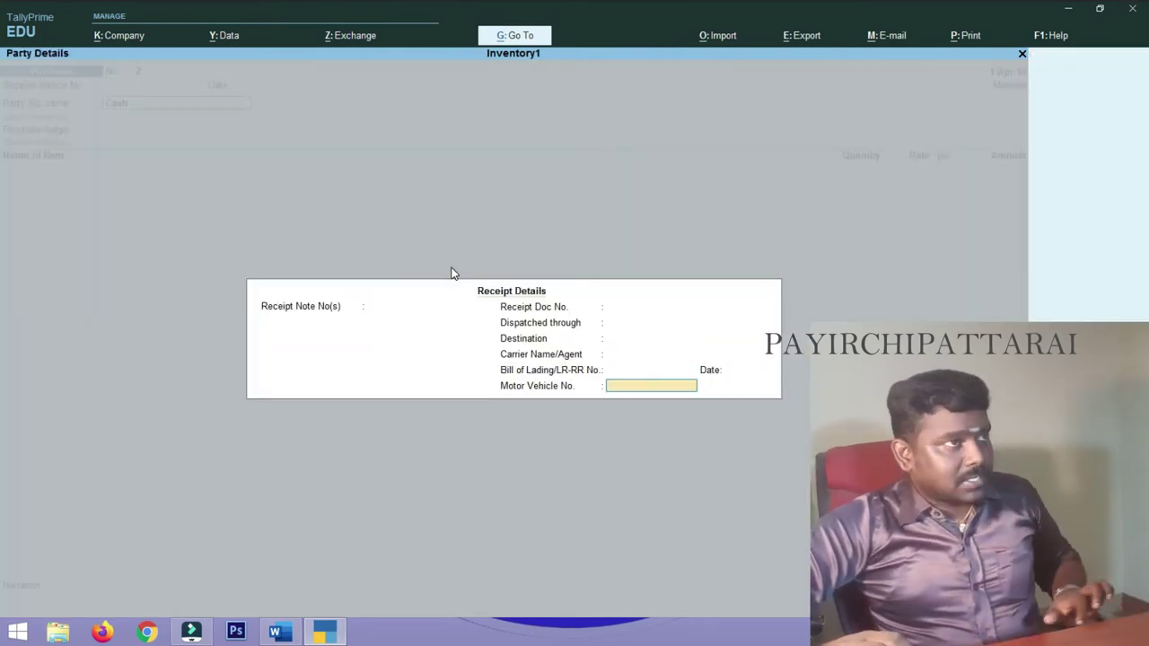
pyautogui.press('Return')
pyautogui.press('Return')
pyautogui.press('Return')
pyautogui.press('Return')
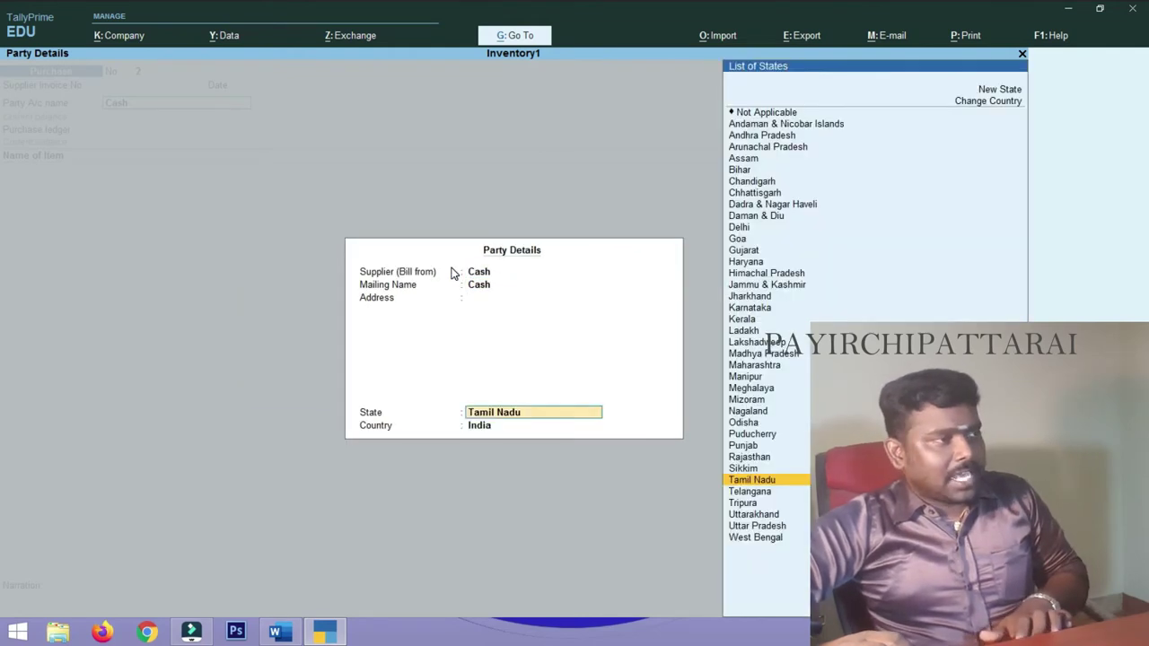
pyautogui.press('Return')
pyautogui.press('Return')
pyautogui.press('Return')
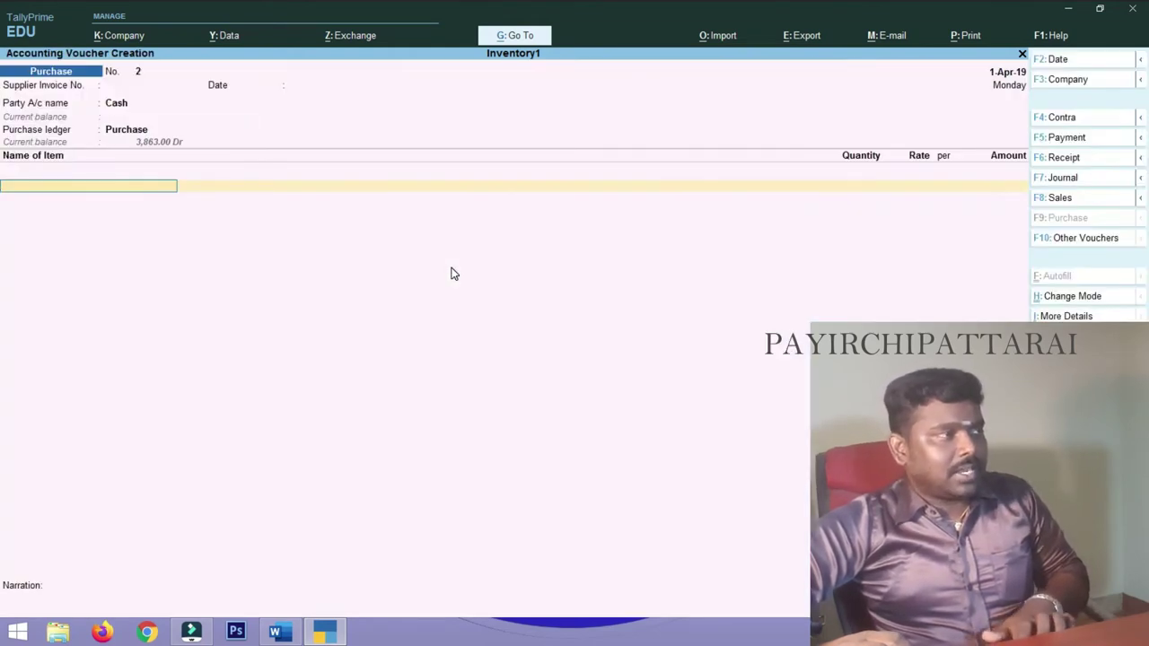
# - Add Kitkat to voucher No. 2: 50 nos at 18.00, amount 900.00
pyautogui.write('K')
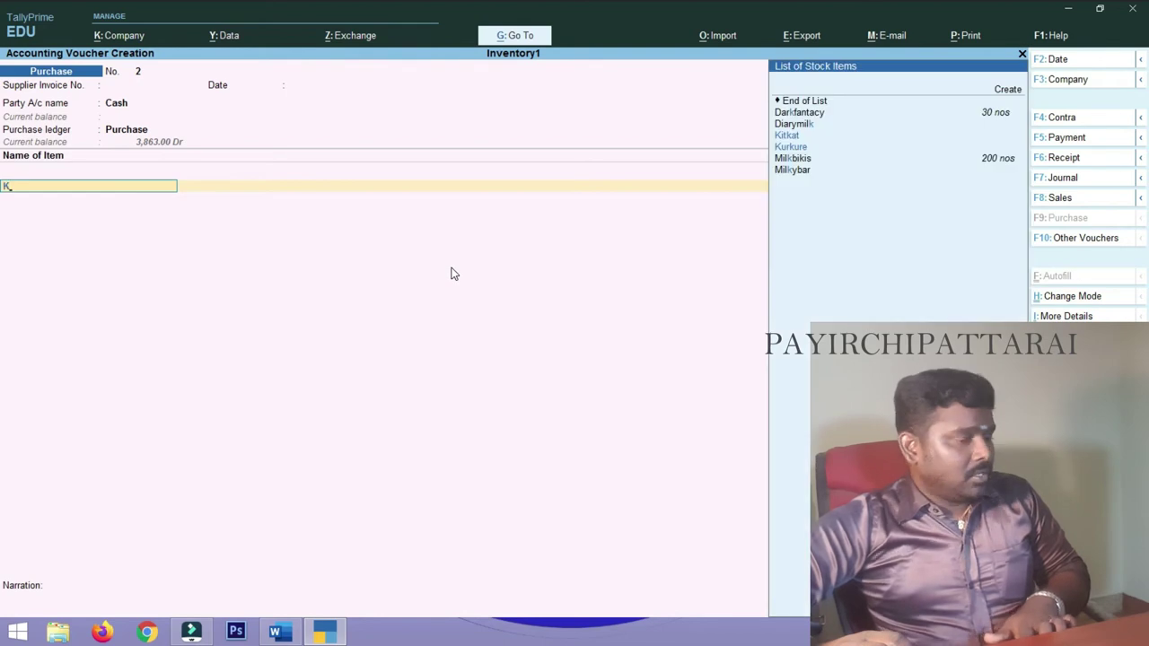
pyautogui.press('Down')
pyautogui.press('Up')
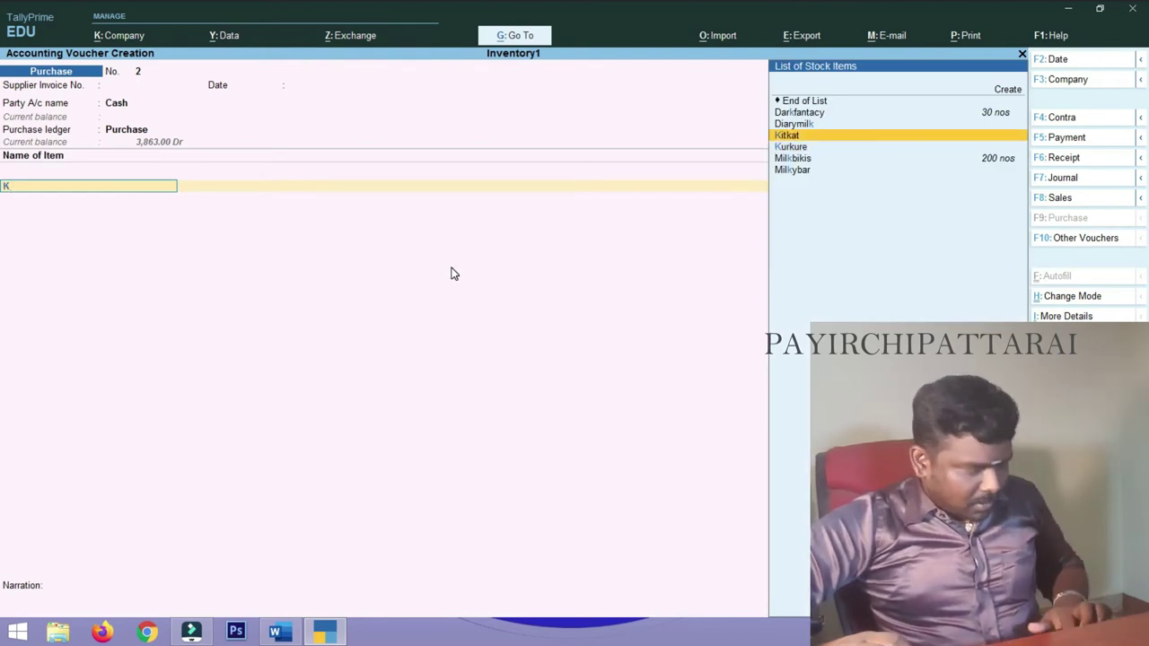
pyautogui.press('Return')
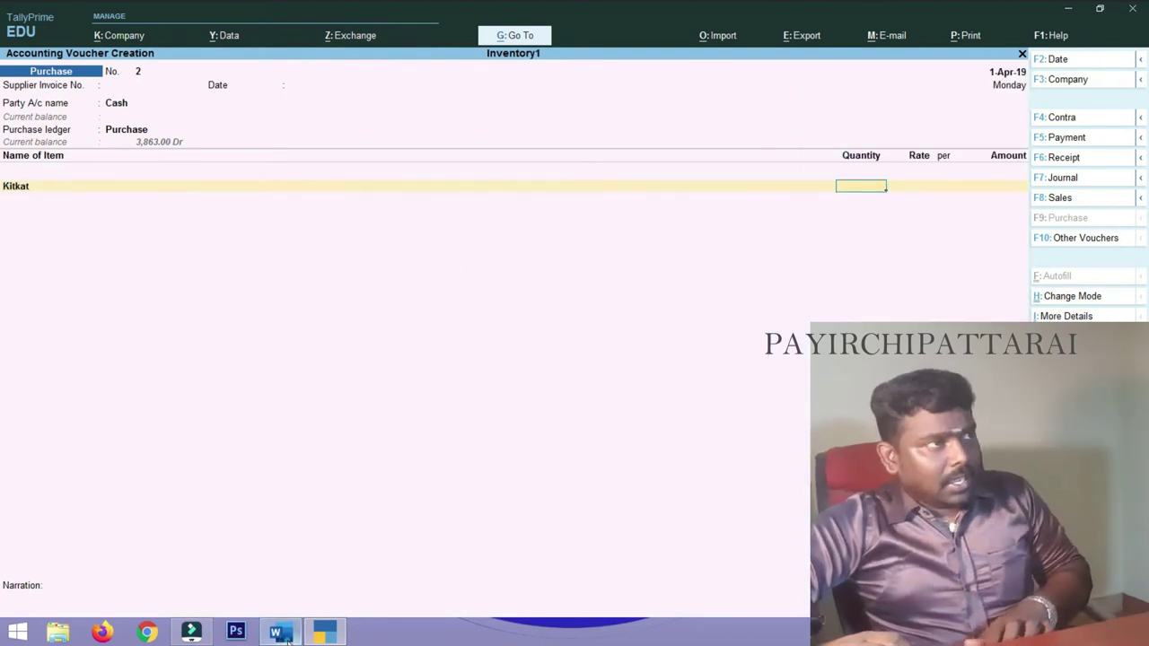
pyautogui.click(274, 633)
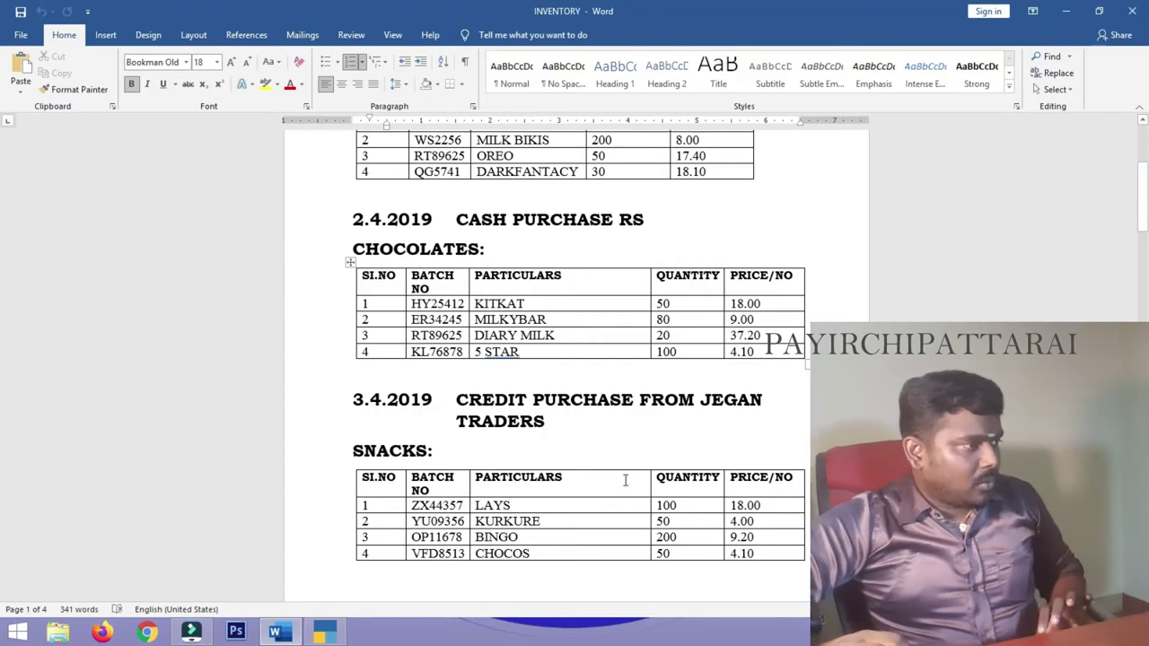
pyautogui.click(325, 632)
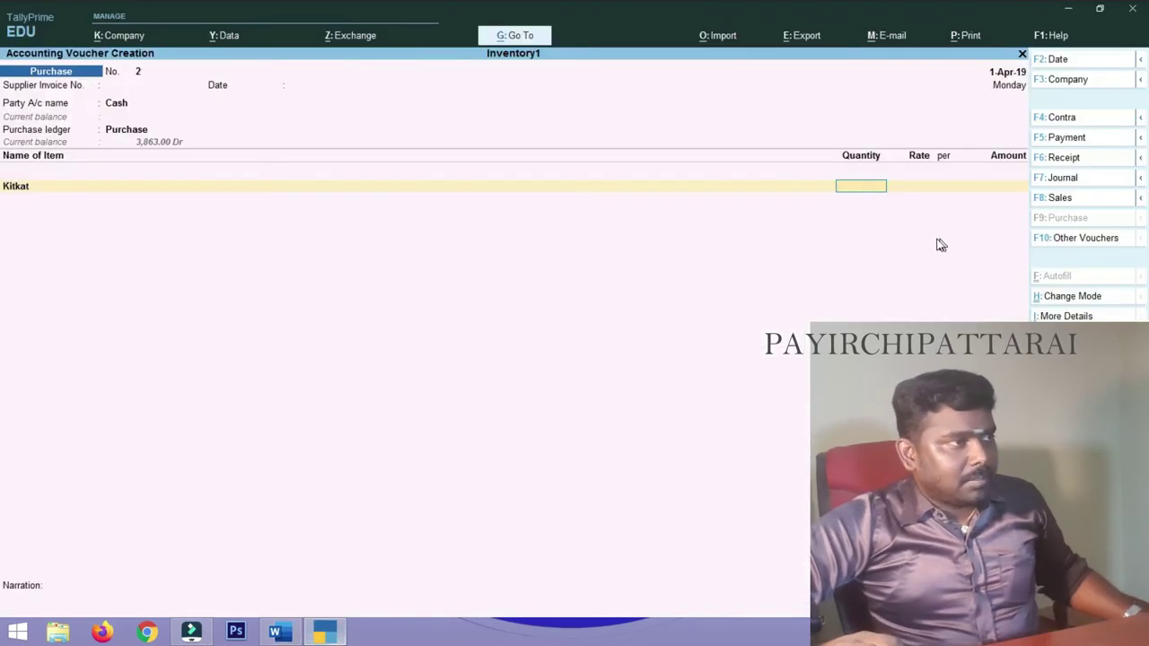
pyautogui.press('Return')
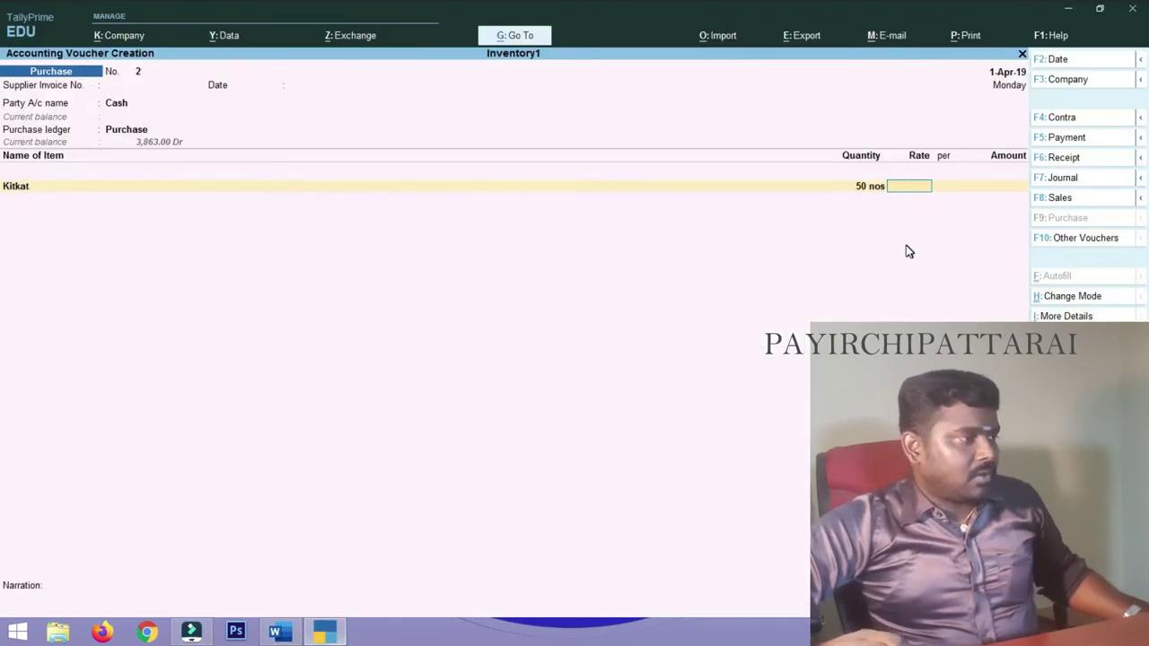
pyautogui.write('18')
pyautogui.press('Return')
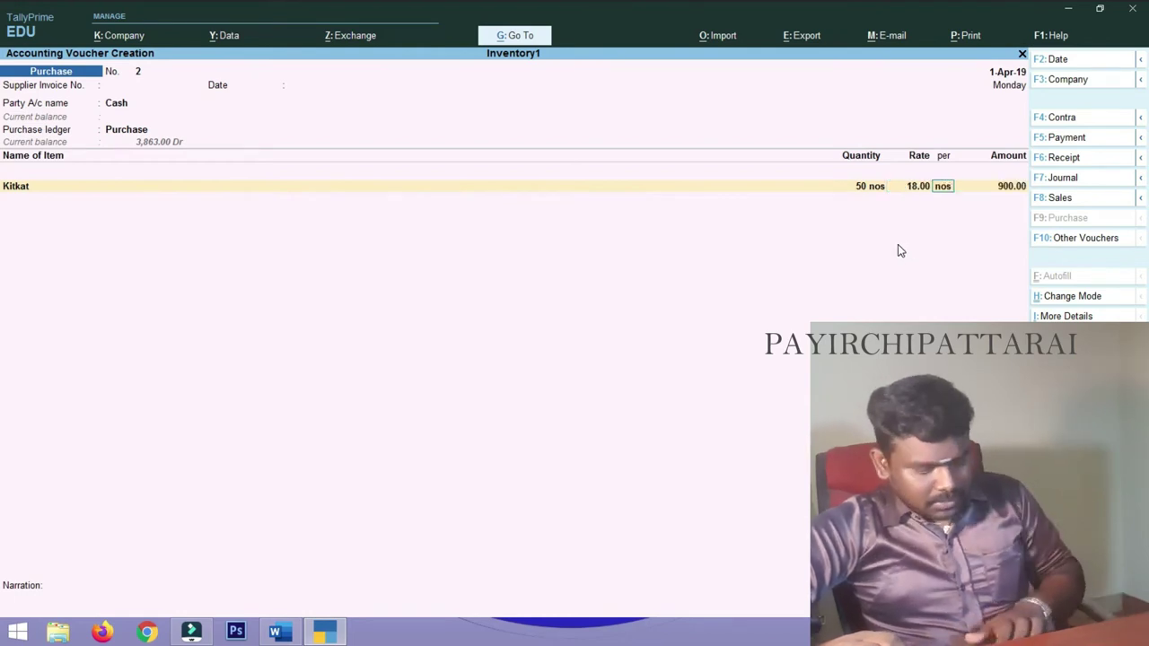
pyautogui.press('Return')
pyautogui.press('Return')
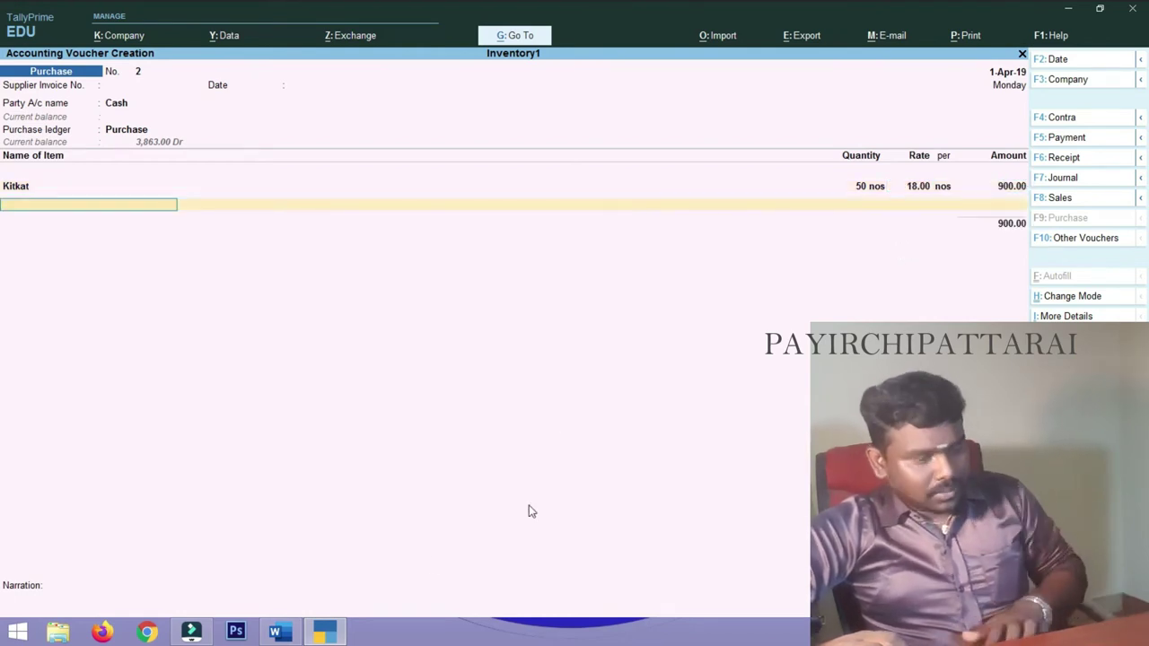
# - Add Milkybar as the next item: 80 nos at 9.00
pyautogui.click(276, 633)
pyautogui.click(276, 633)
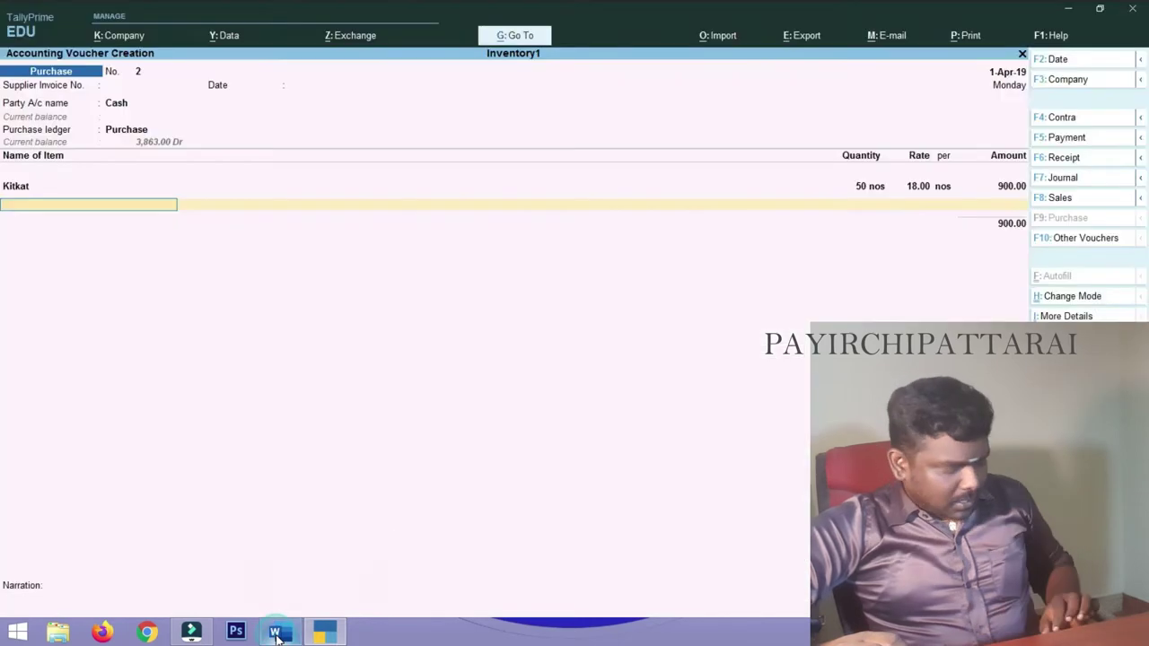
pyautogui.click(276, 633)
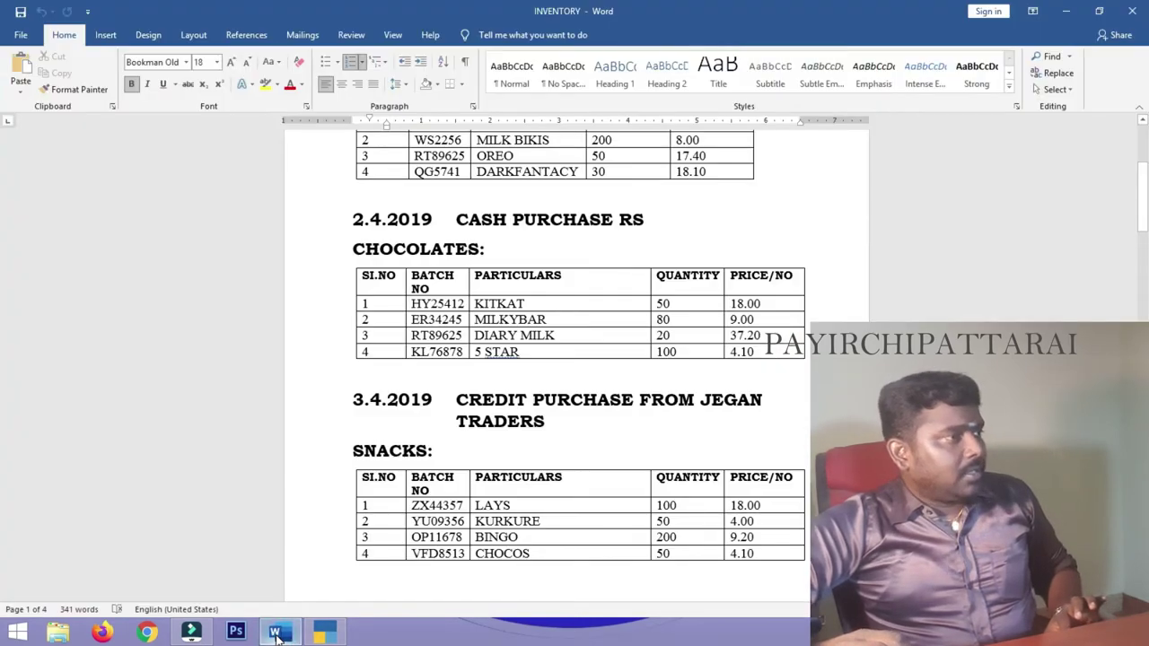
pyautogui.click(276, 633)
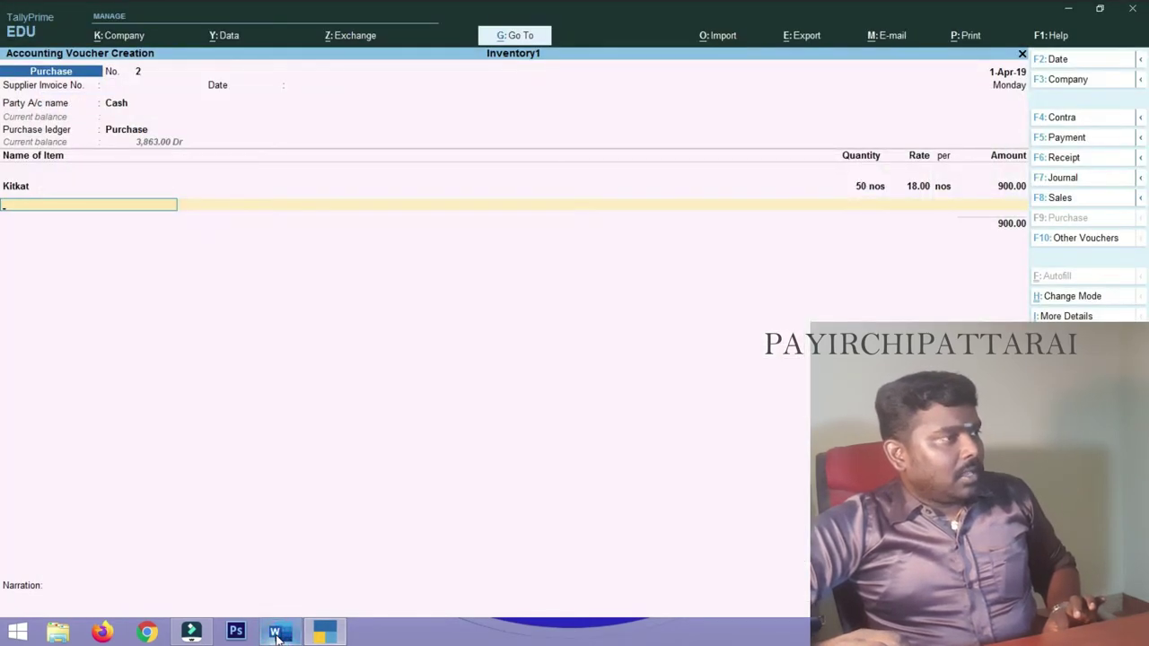
pyautogui.write('M')
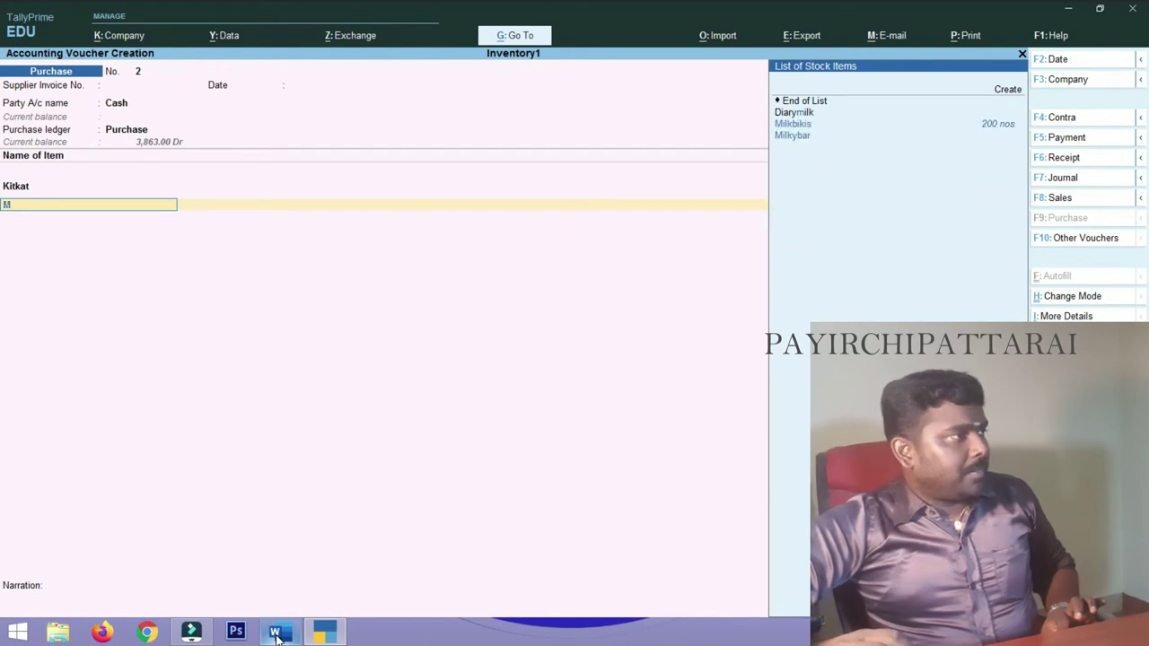
pyautogui.press('Down')
pyautogui.press('Down')
pyautogui.press('Return')
pyautogui.write('80 nos')
pyautogui.press('Return')
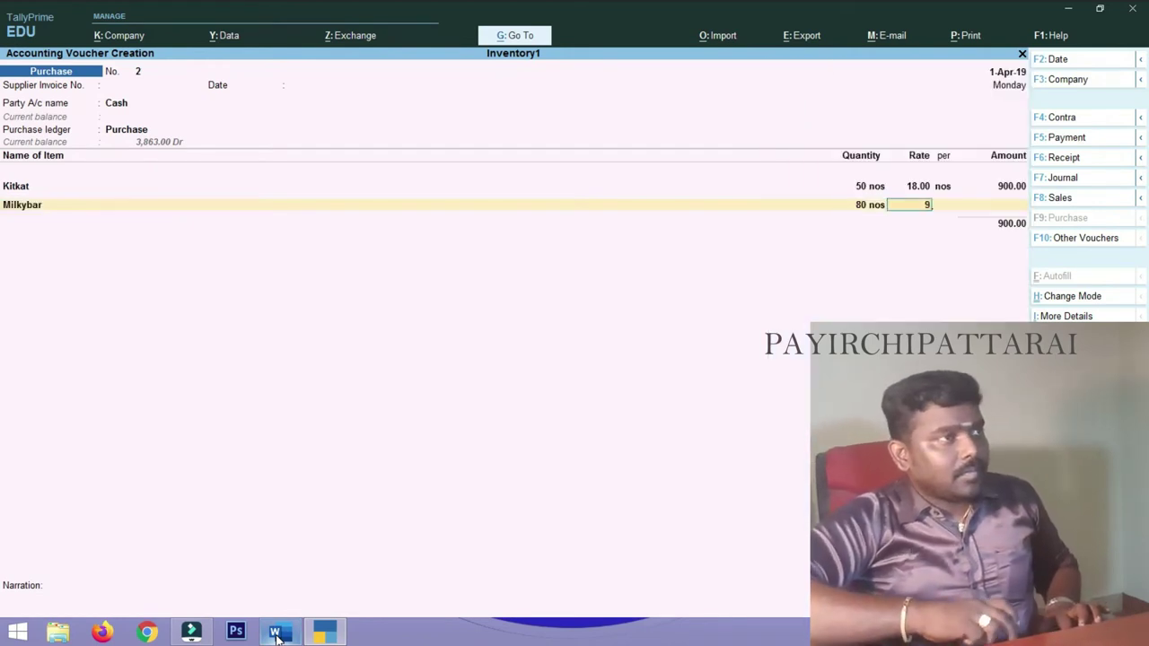
pyautogui.write('9')
pyautogui.press('Return')
pyautogui.press('Return')
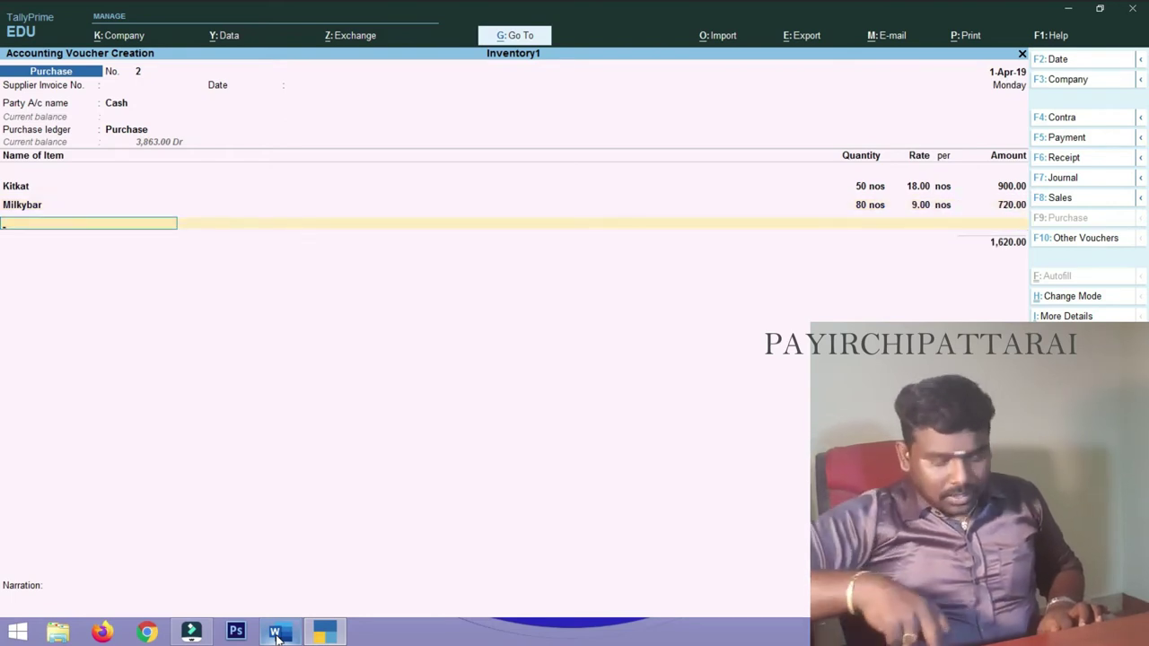
# - Add Diarymilk to the voucher: 20 nos at 37.20
pyautogui.write('D')
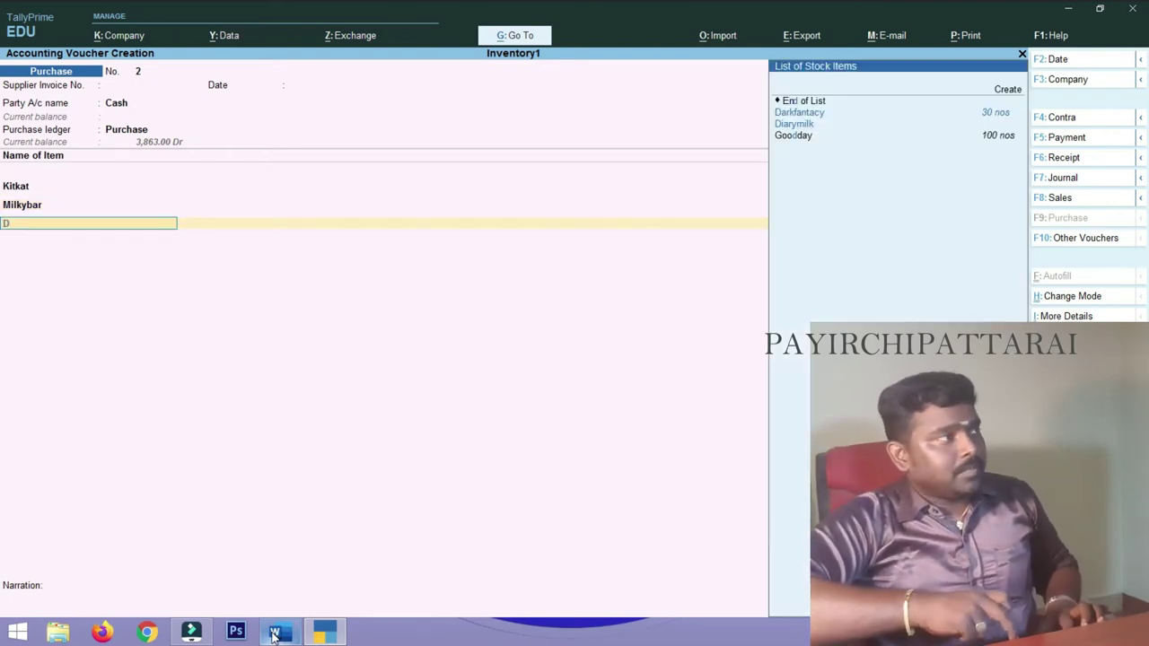
pyautogui.press('Down')
pyautogui.press('Down')
pyautogui.press('Return')
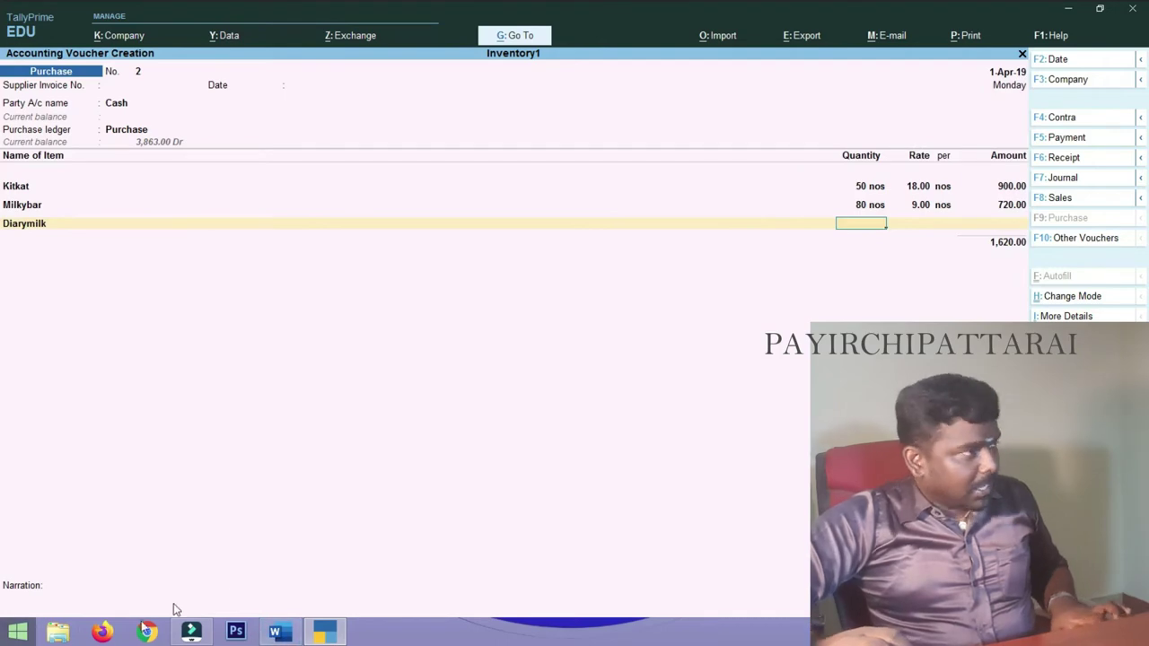
pyautogui.click(280, 633)
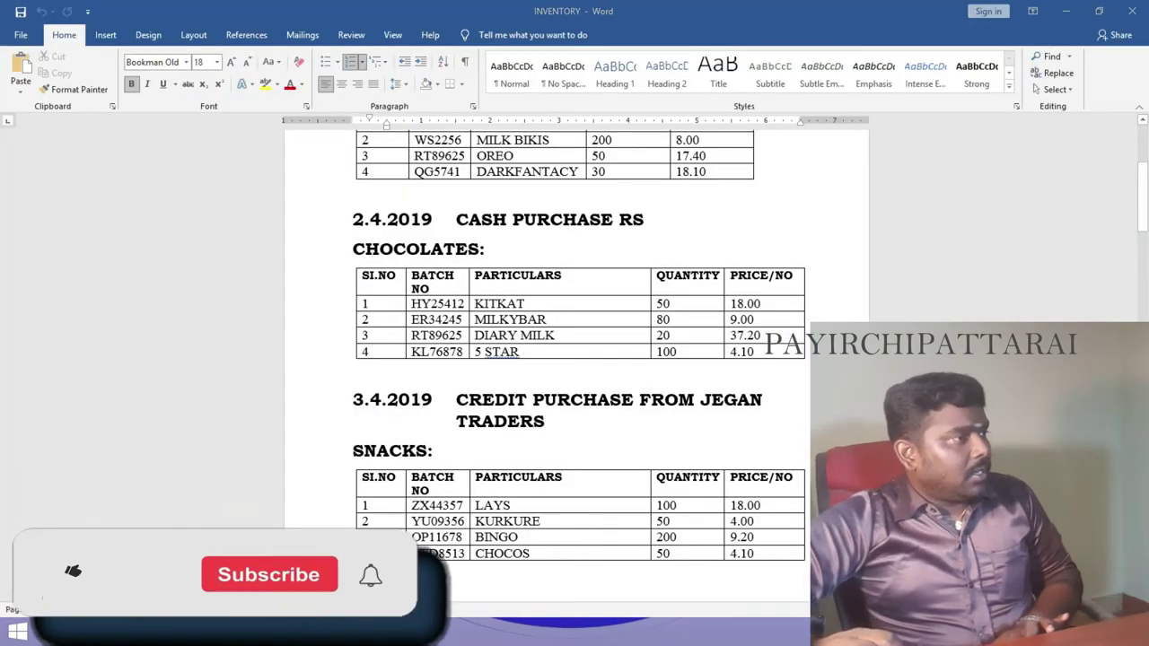
pyautogui.click(284, 636)
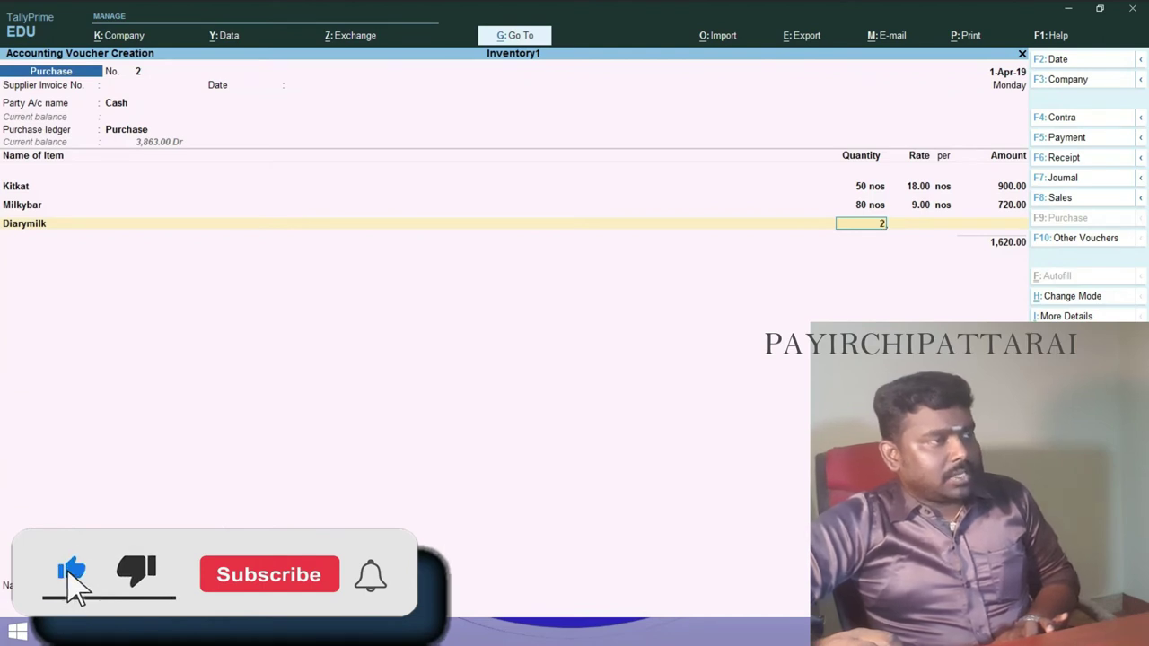
pyautogui.write('20')
pyautogui.press('Return')
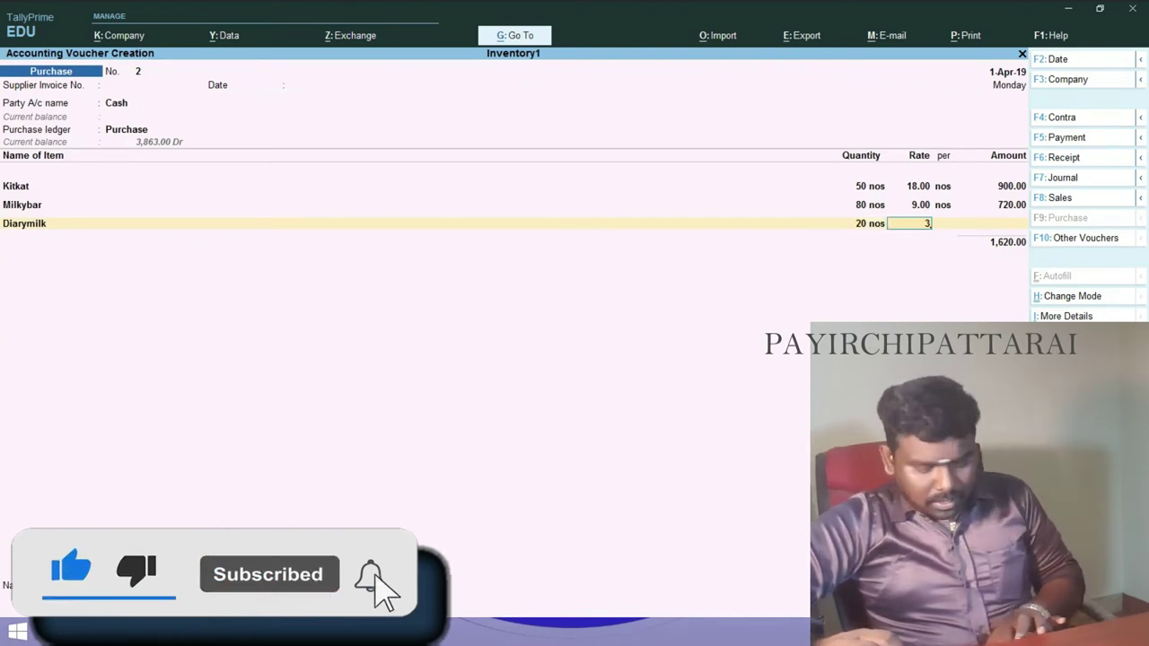
pyautogui.write('37.20')
pyautogui.press('Return')
pyautogui.press('Return')
pyautogui.press('Return')
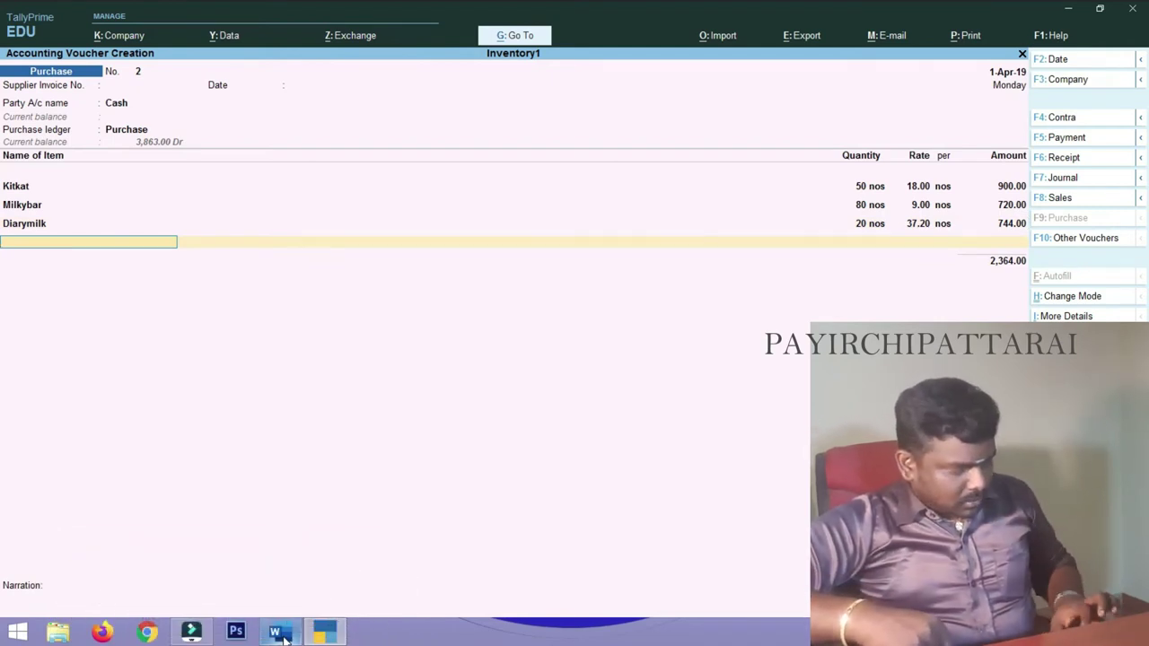
# - Add 5star, 100 nos at 4.10, and end the item list at 2,774.00
pyautogui.write('5')
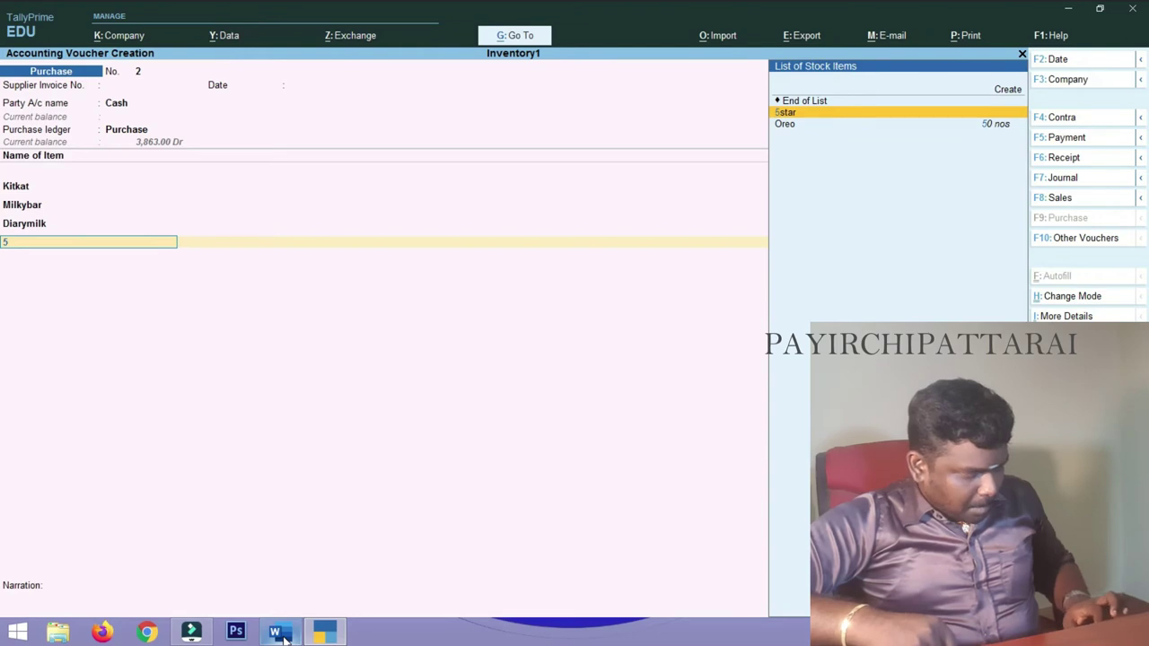
pyautogui.press('Return')
pyautogui.write('10')
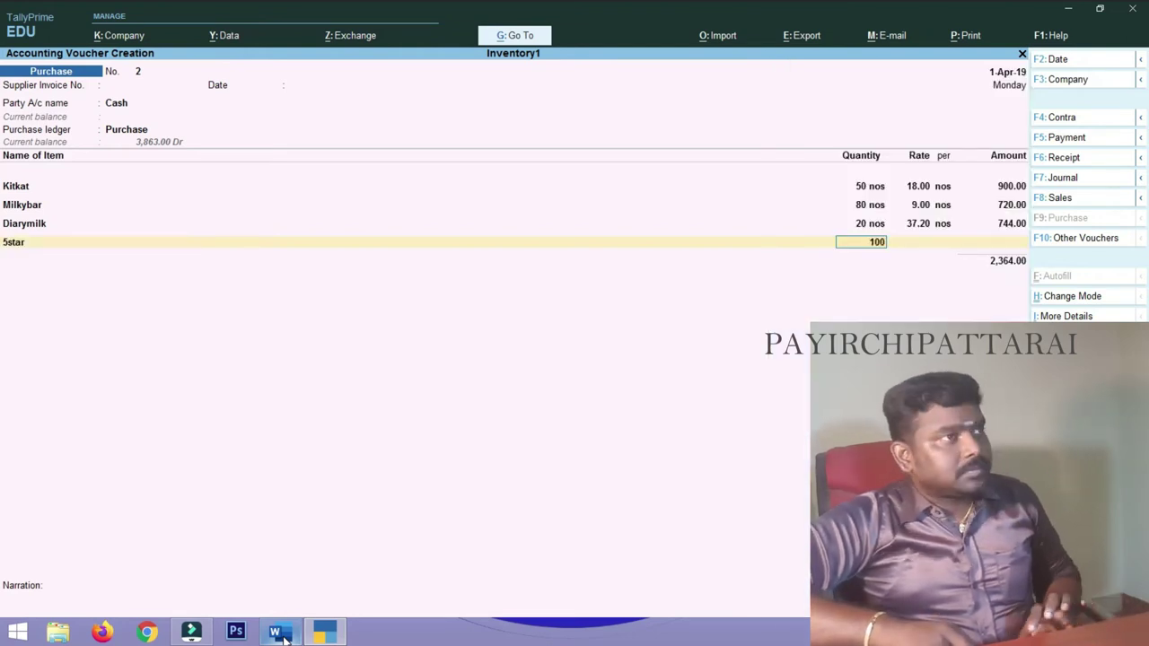
pyautogui.write('0')
pyautogui.press('Return')
pyautogui.write('4.10')
pyautogui.press('Return')
pyautogui.press('Return')
pyautogui.press('Return')
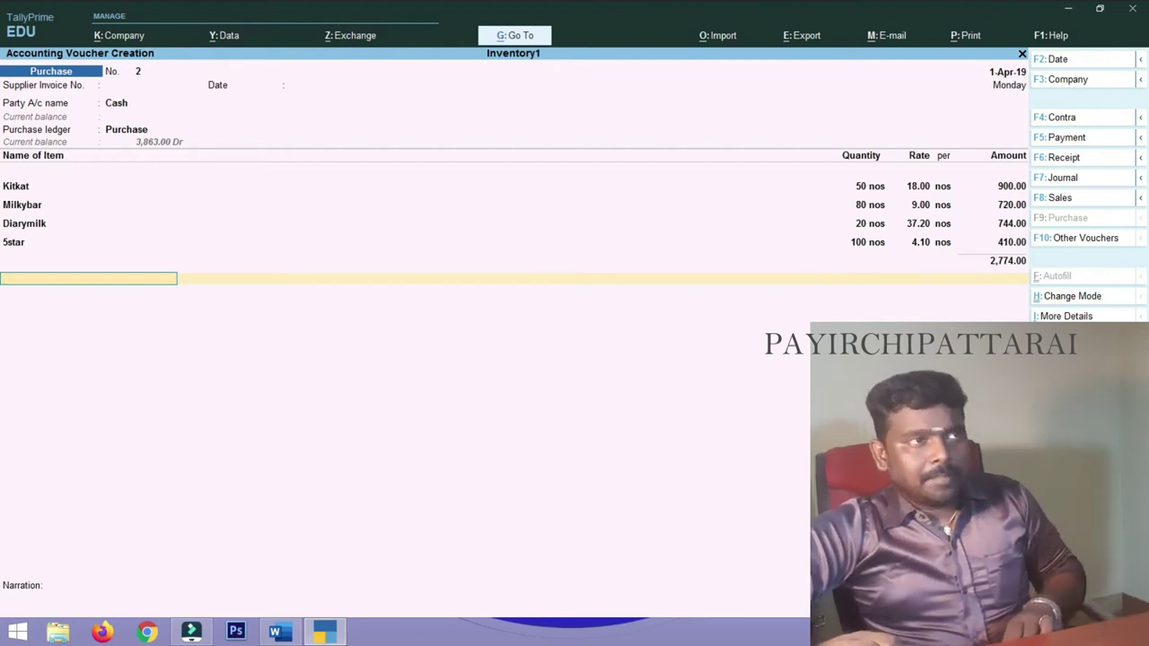
pyautogui.press('Return')
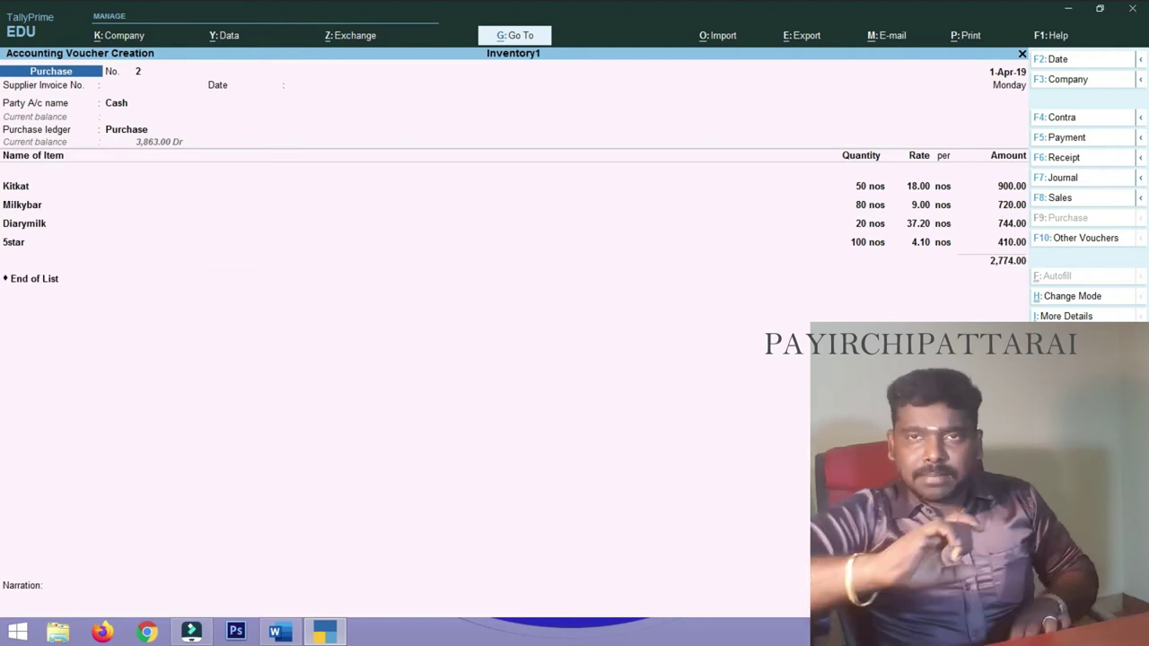
# - Save voucher No. 2, check Word's SNACKS table, then return to blank voucher No. 3
pyautogui.press('Return')
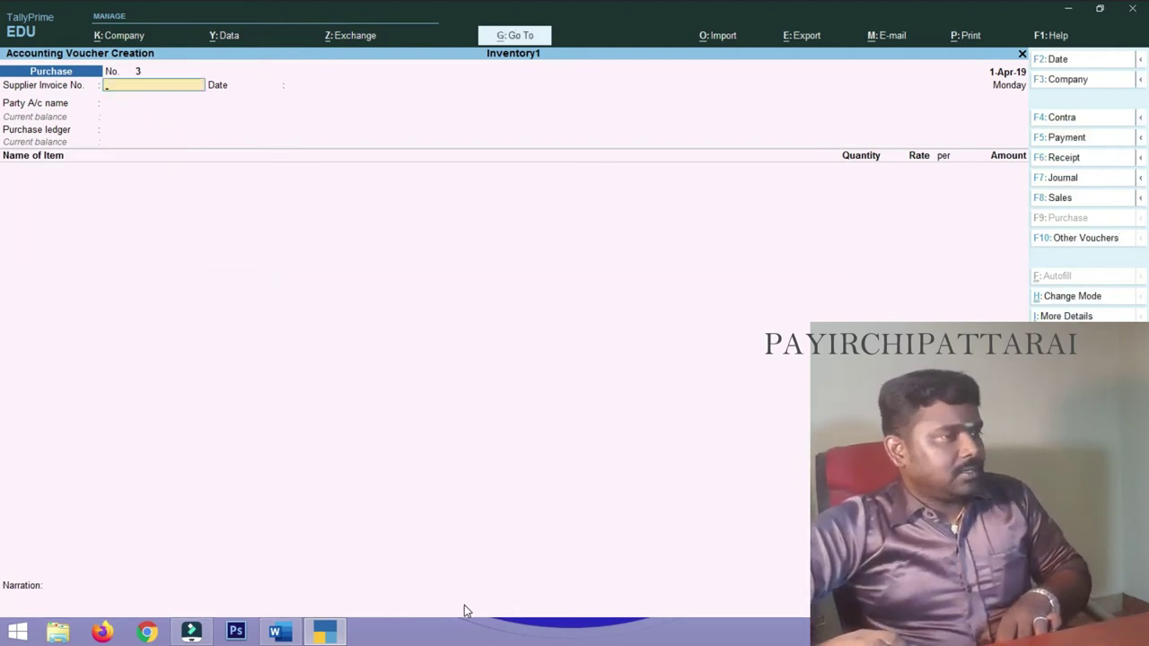
pyautogui.click(275, 632)
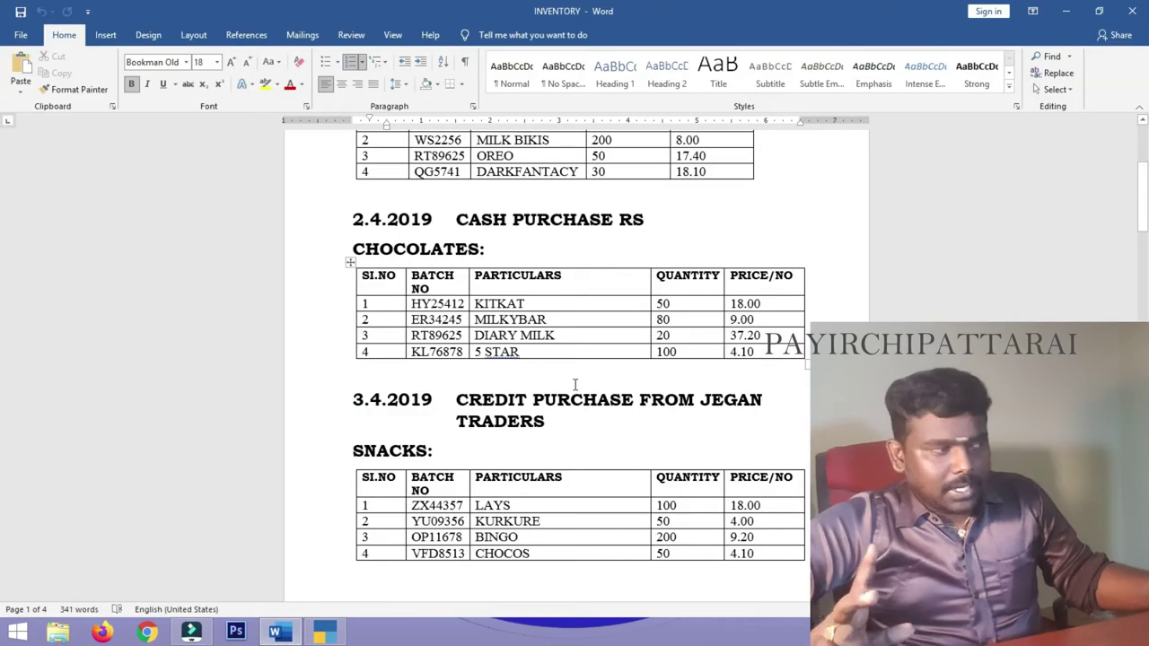
pyautogui.scroll(-2, 574, 384)
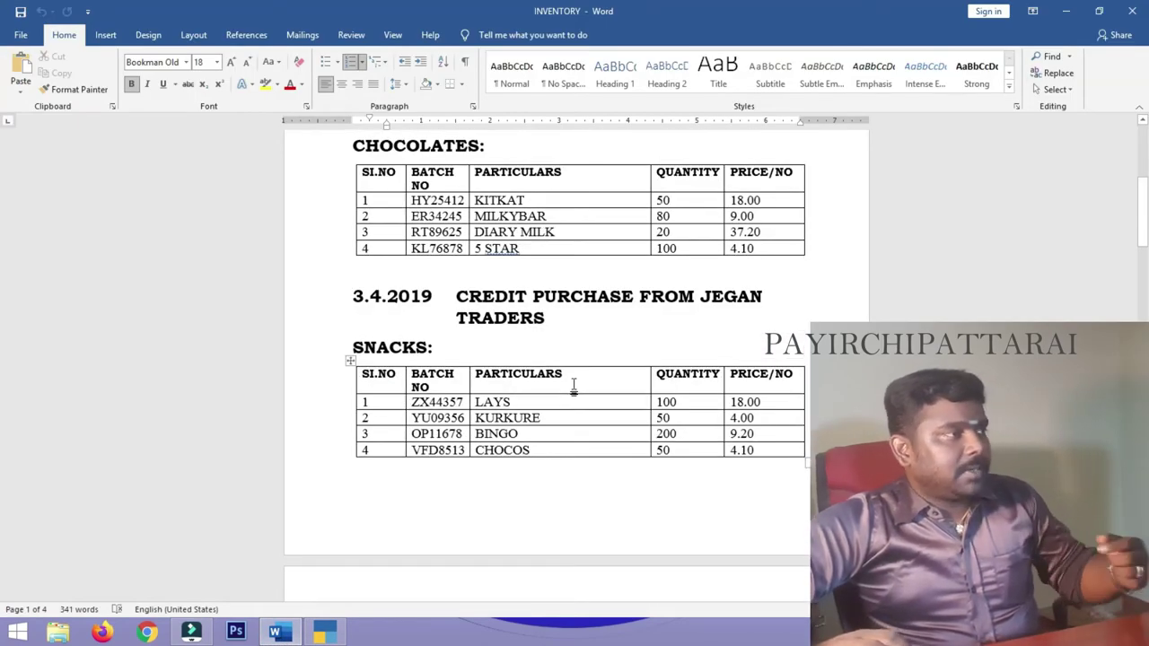
pyautogui.scroll(-1, 576, 384)
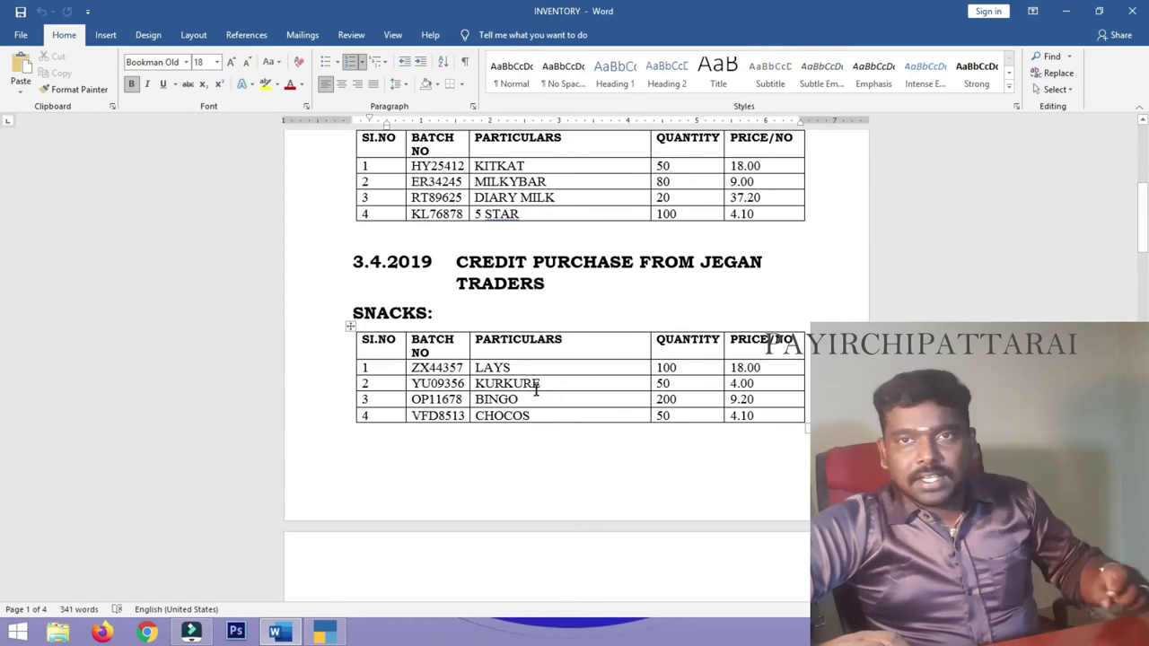
pyautogui.scroll(-1, 539, 393)
pyautogui.scroll(-1, 530, 396)
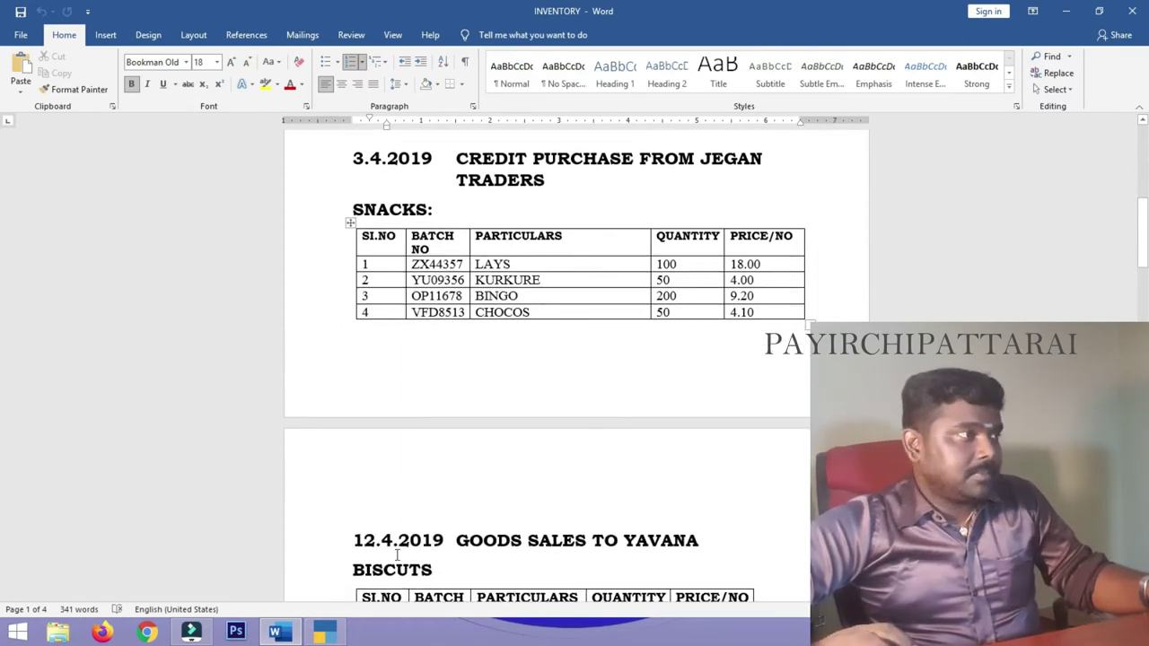
pyautogui.hotkey('alt', 'Tab')
pyautogui.hotkey('alt', 'Tab')
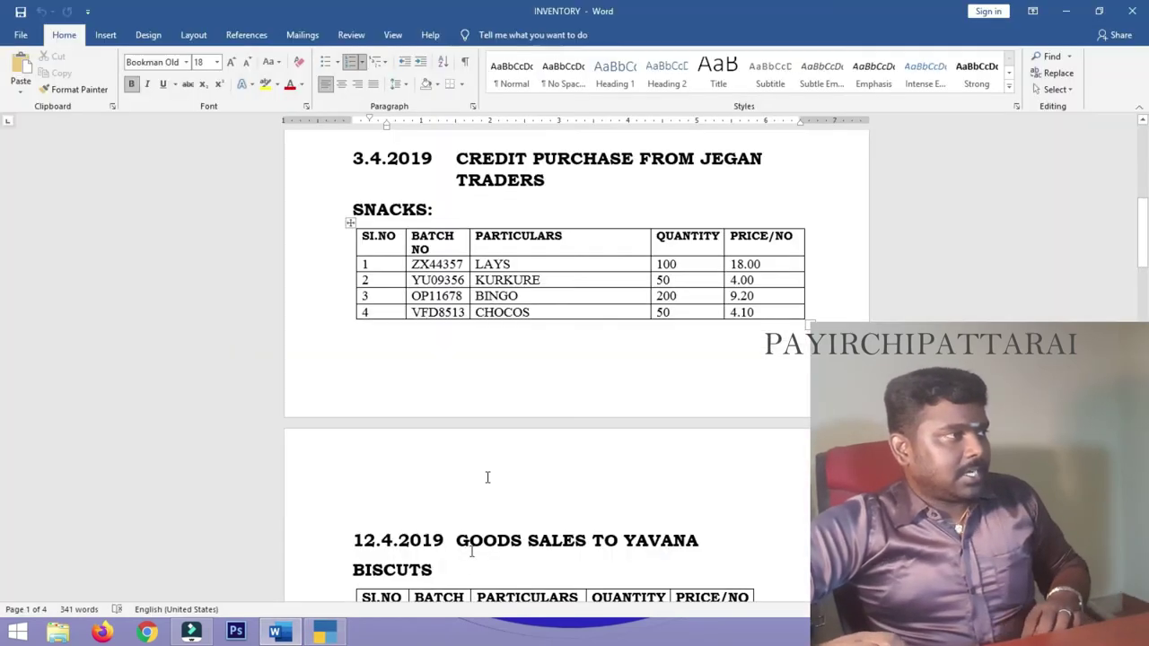
pyautogui.click(325, 633)
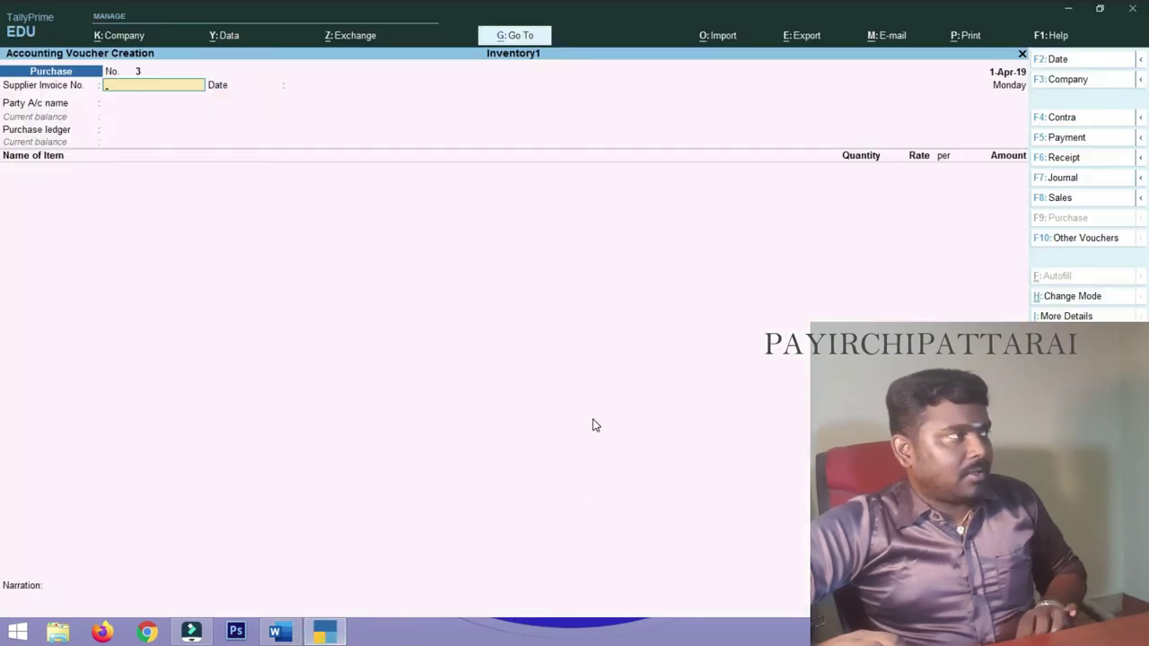
# - Select the credit supplier's ledger as the party of purchase voucher No. 3
pyautogui.press('Return')
pyautogui.press('Return')
pyautogui.press('Return')
pyautogui.press('Escape')
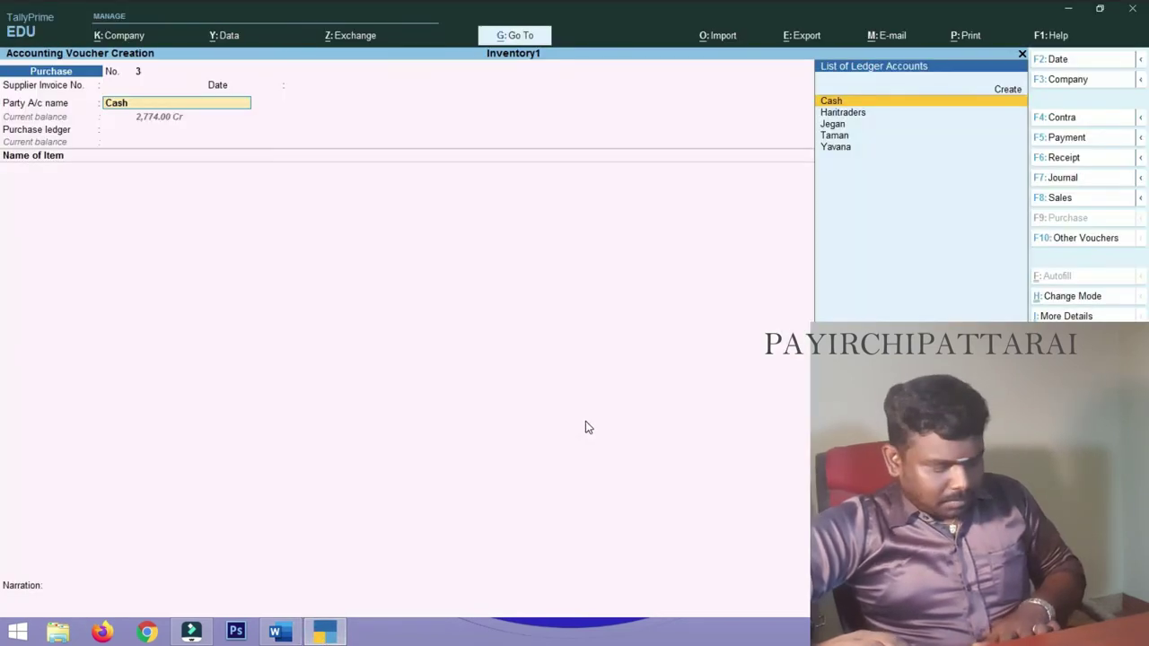
pyautogui.press('Down')
pyautogui.press('Down')
pyautogui.press('Return')
pyautogui.press('Return')
pyautogui.press('Return')
pyautogui.press('Return')
pyautogui.press('Return')
pyautogui.press('Return')
pyautogui.press('Return')
pyautogui.press('Return')
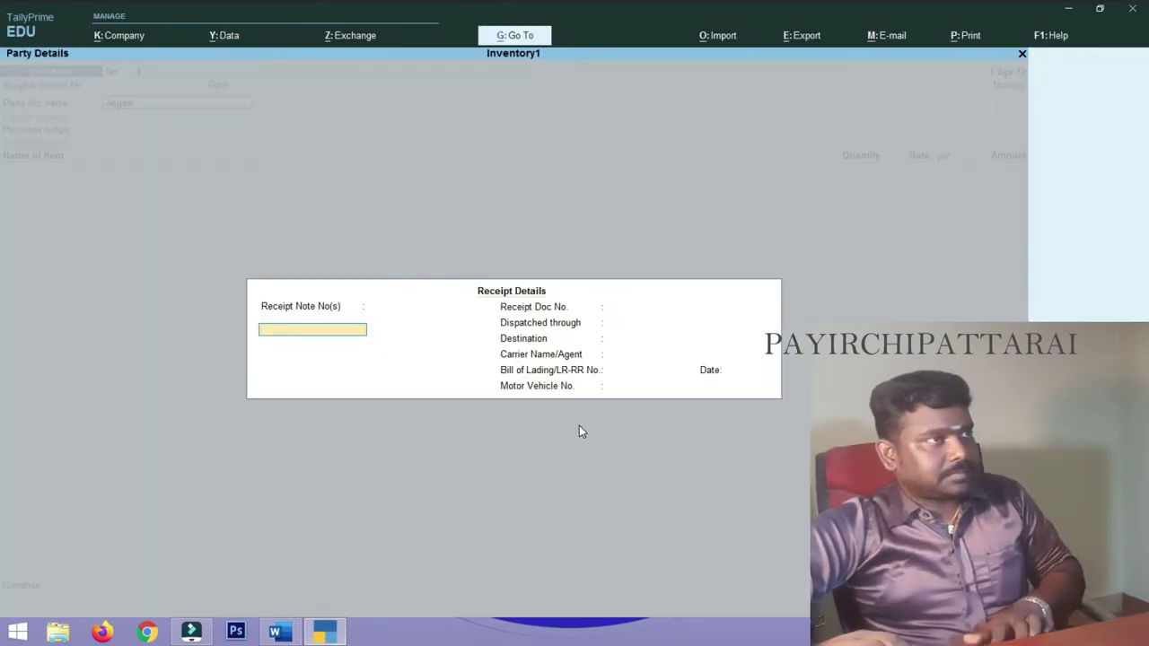
pyautogui.press('Return')
pyautogui.press('Return')
pyautogui.press('Return')
pyautogui.press('Return')
pyautogui.press('Return')
pyautogui.press('Return')
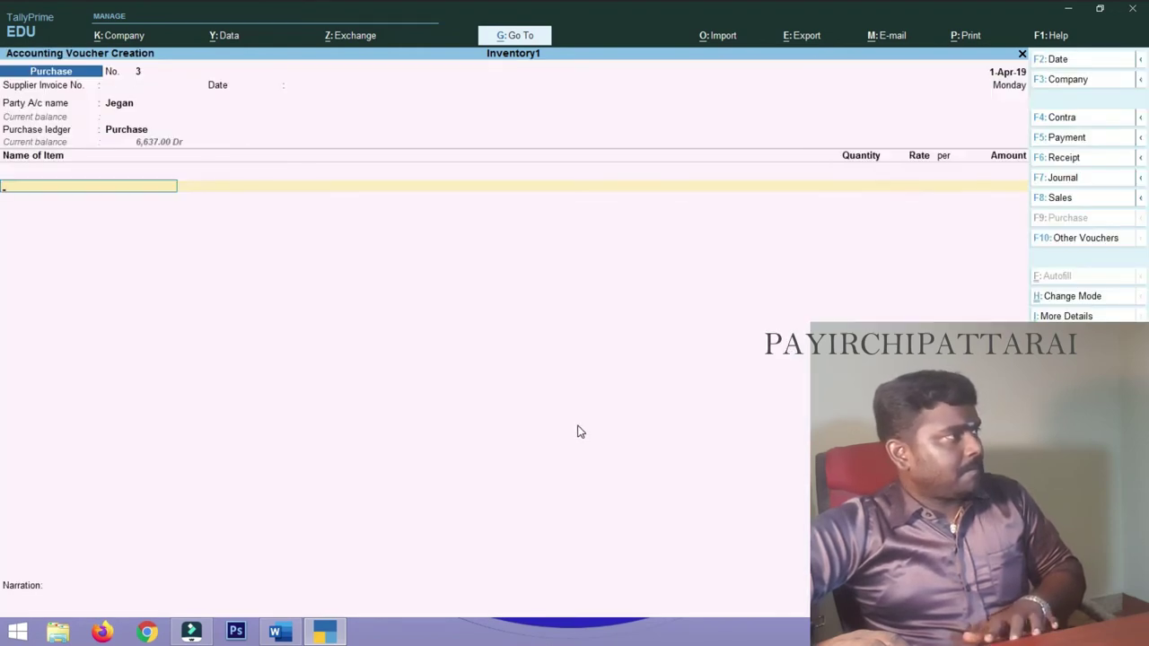
# - Add Lays as the first item: 100 nos at 18.00
pyautogui.write('l')
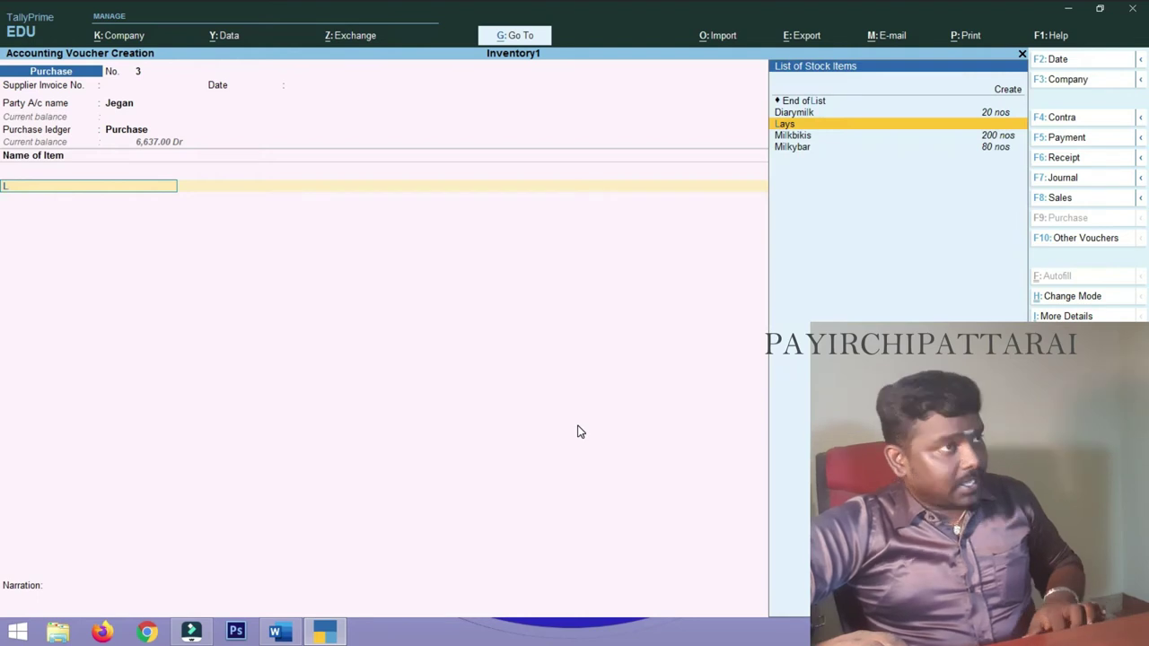
pyautogui.press('Return')
pyautogui.click(286, 638)
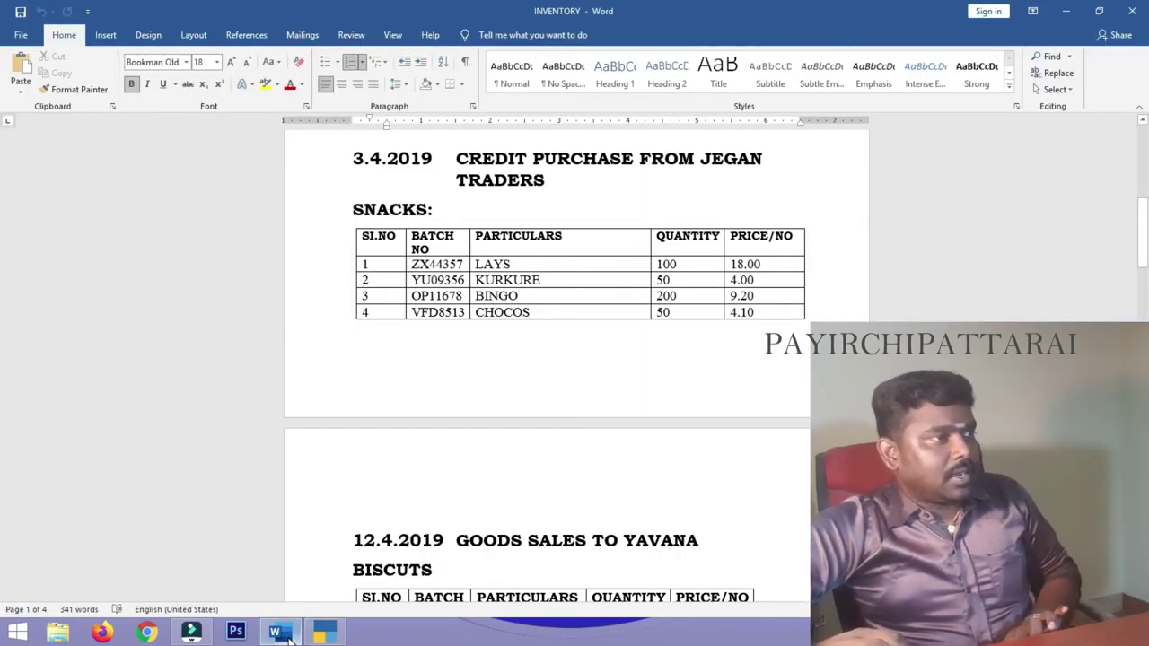
pyautogui.click(287, 638)
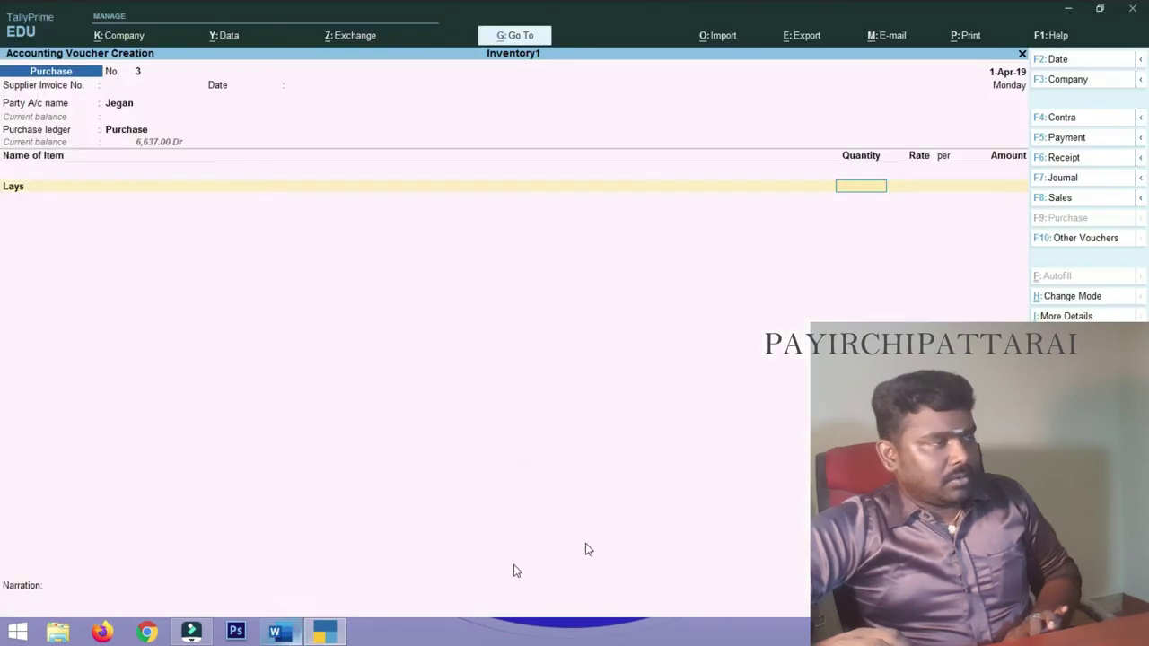
pyautogui.write('100')
pyautogui.press('Return')
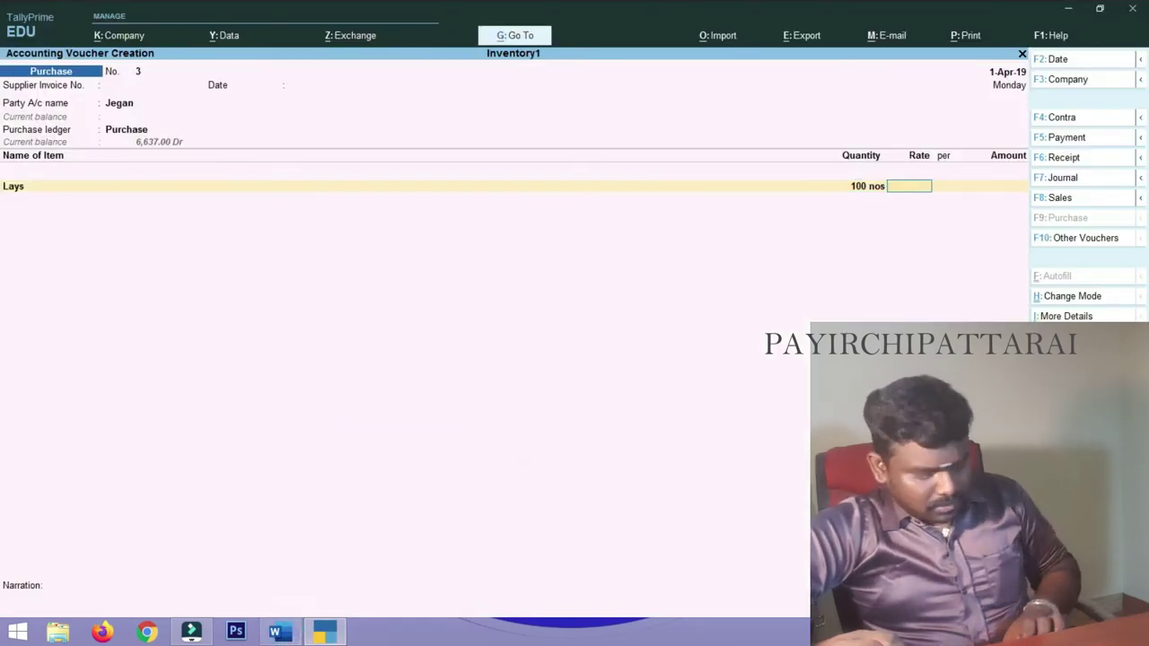
pyautogui.press('Return')
pyautogui.press('Return')
pyautogui.press('Return')
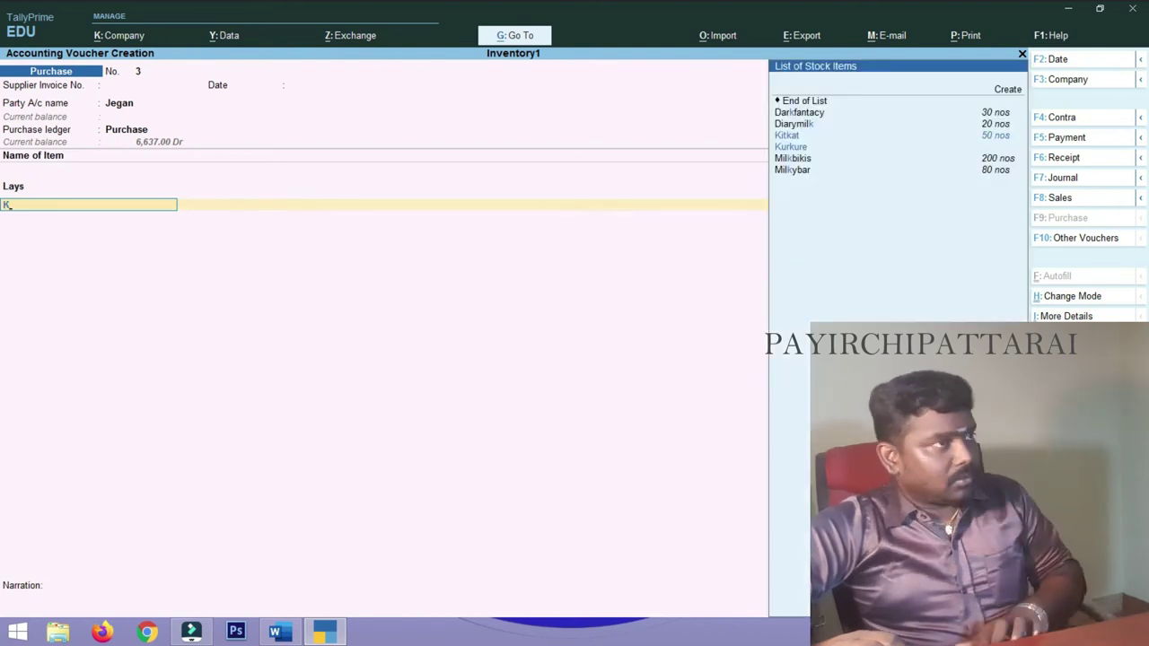
# - Add Kurkure: 50 nos at 4.00
pyautogui.write('K')
pyautogui.press('Down')
pyautogui.press('Return')
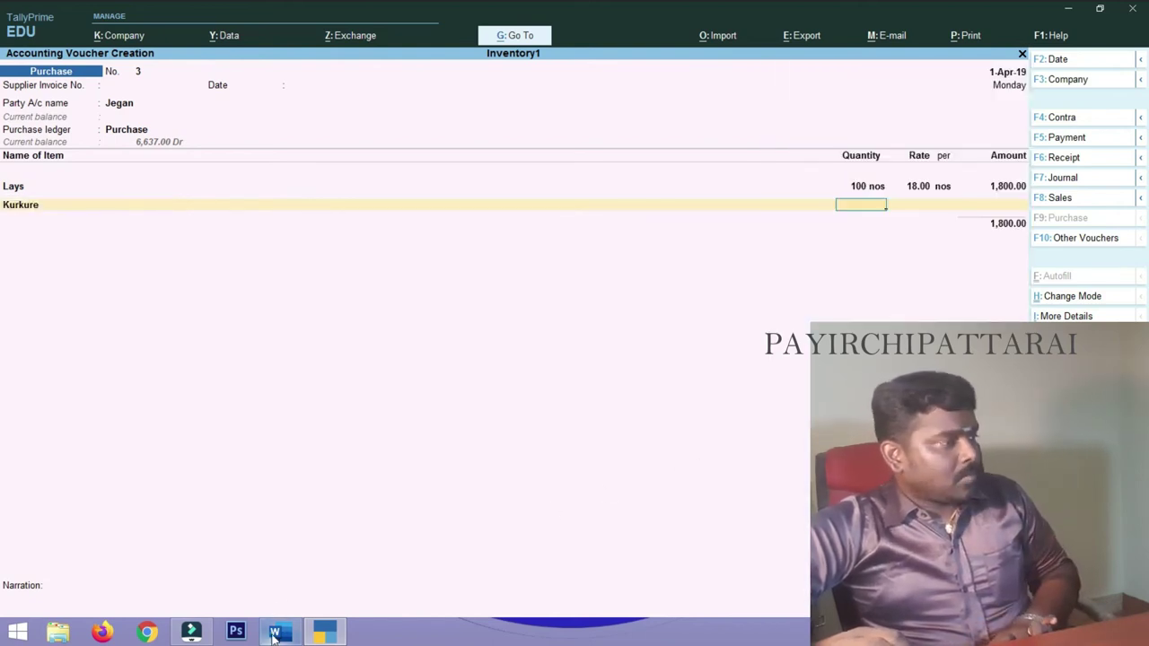
pyautogui.click(275, 633)
pyautogui.click(275, 633)
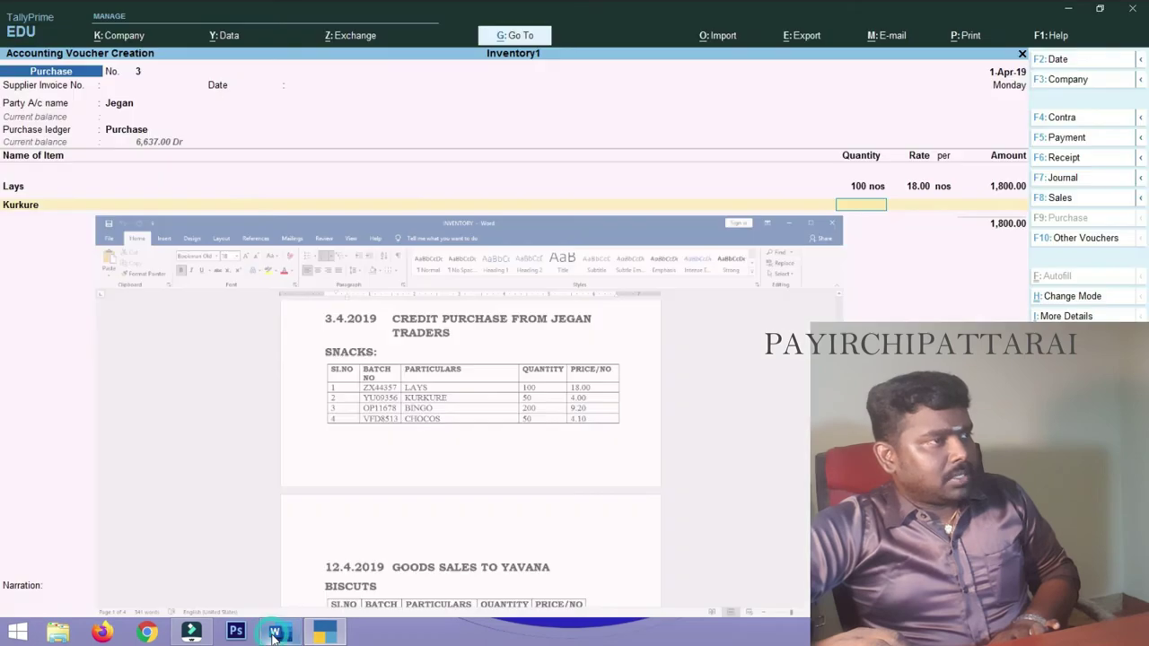
pyautogui.write('50')
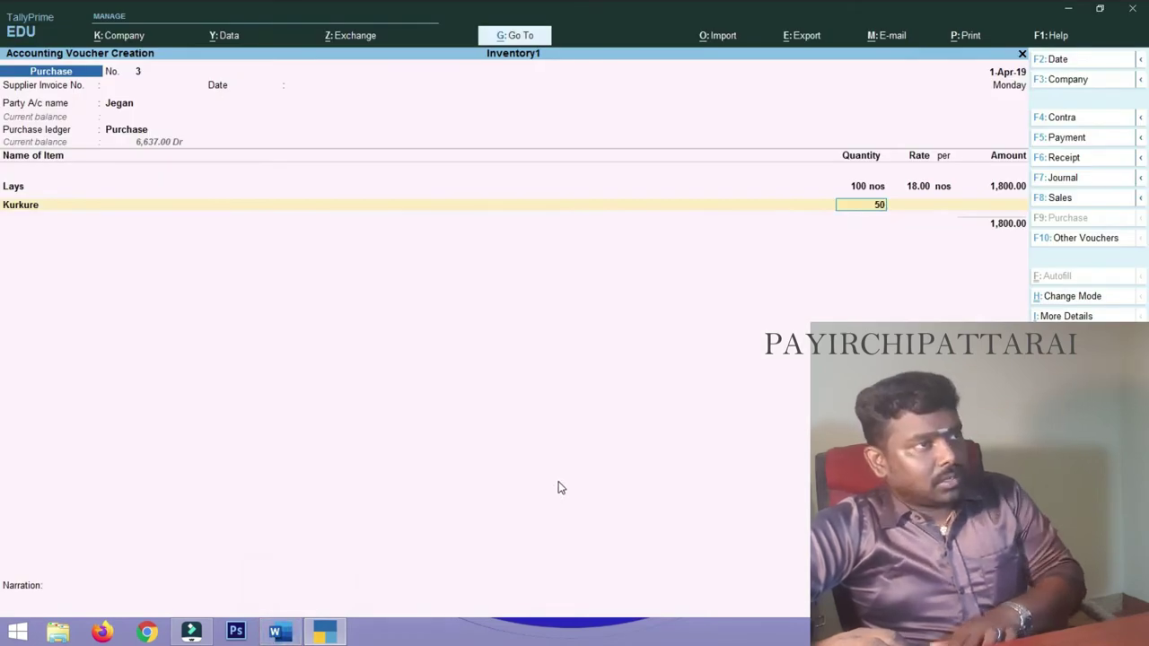
pyautogui.press('Return')
pyautogui.write('4')
pyautogui.press('Return')
pyautogui.press('Return')
pyautogui.press('Return')
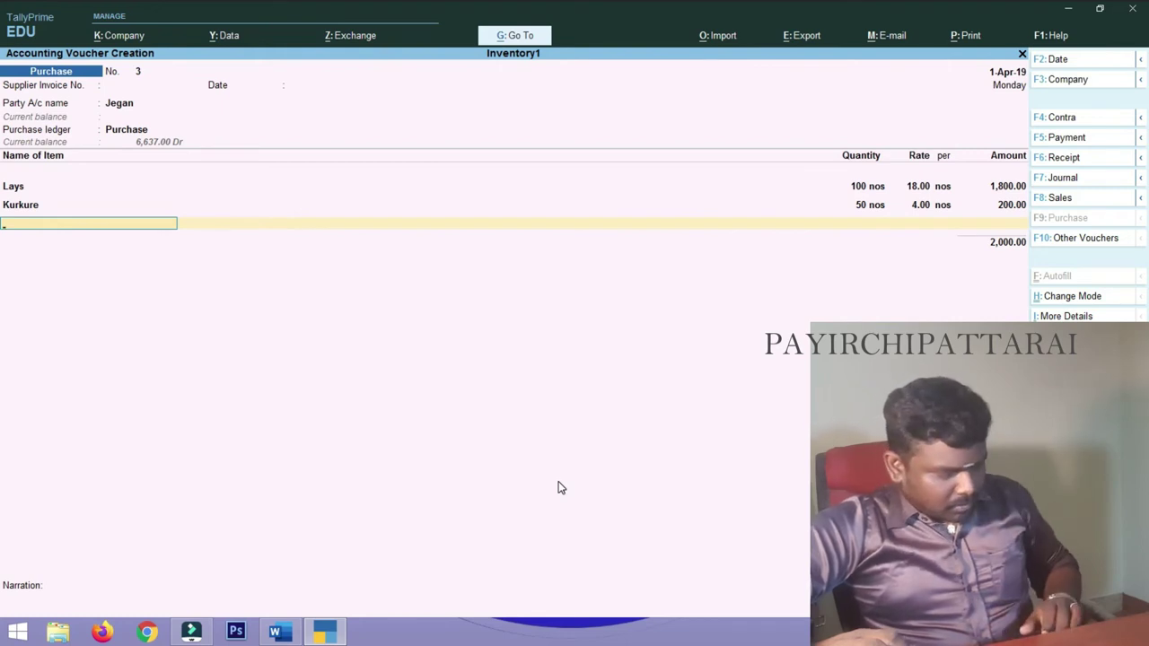
# - Add Bingo: 200 nos at 9.20
pyautogui.press('Return')
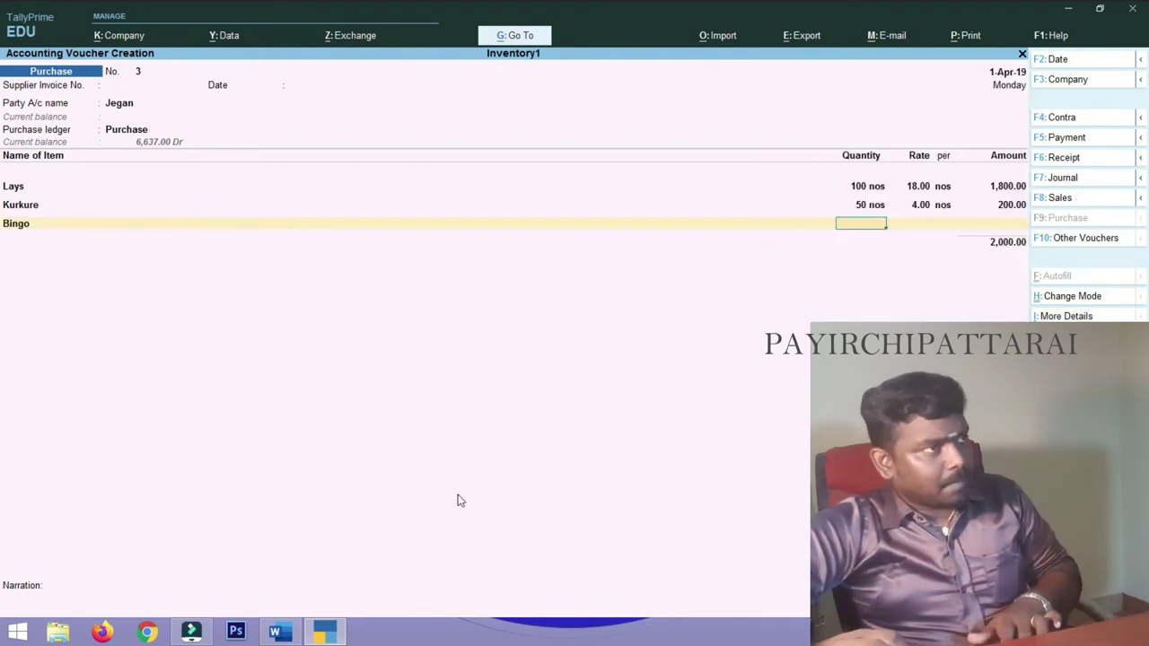
pyautogui.write('200')
pyautogui.press('Return')
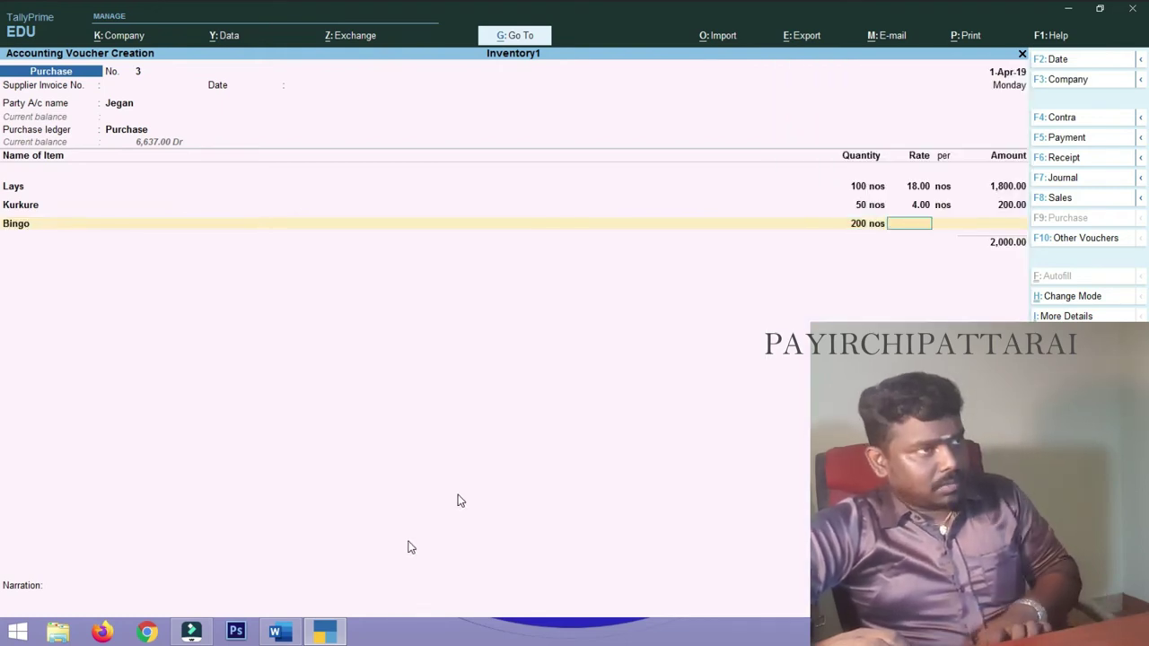
pyautogui.click(293, 634)
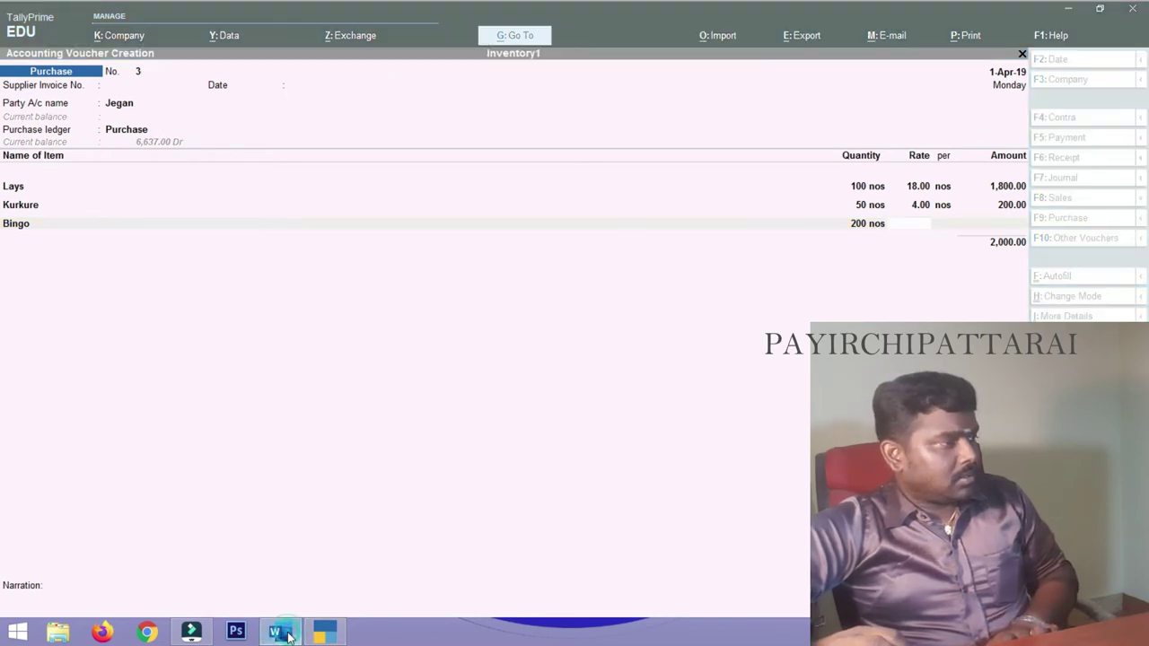
pyautogui.click(287, 636)
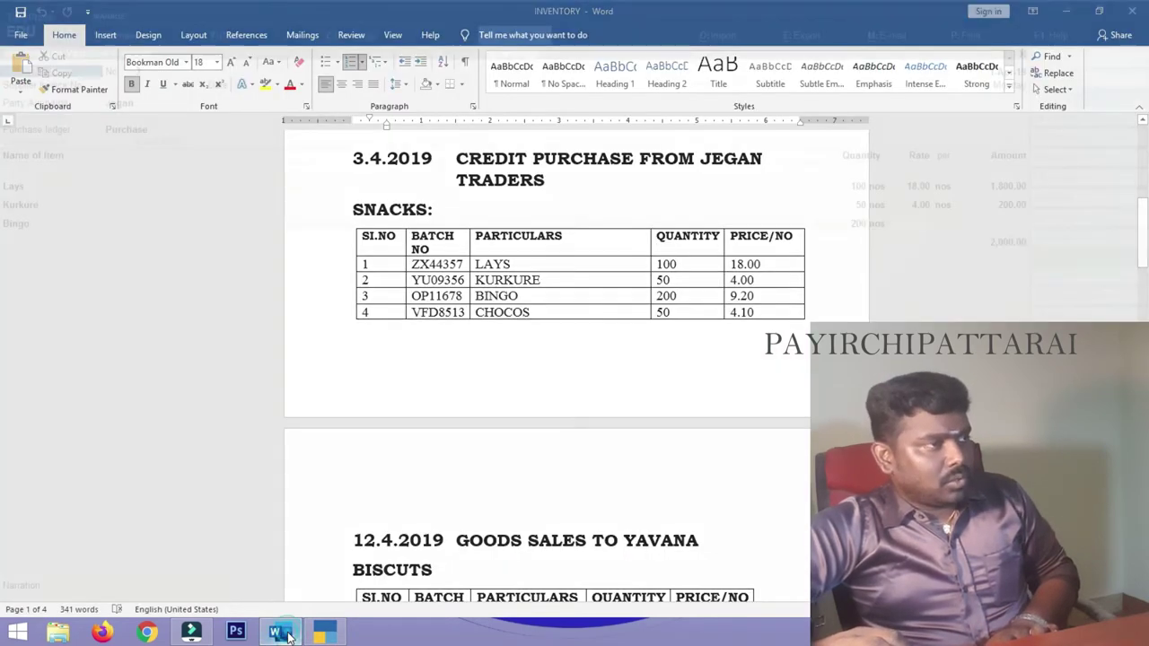
pyautogui.write('9')
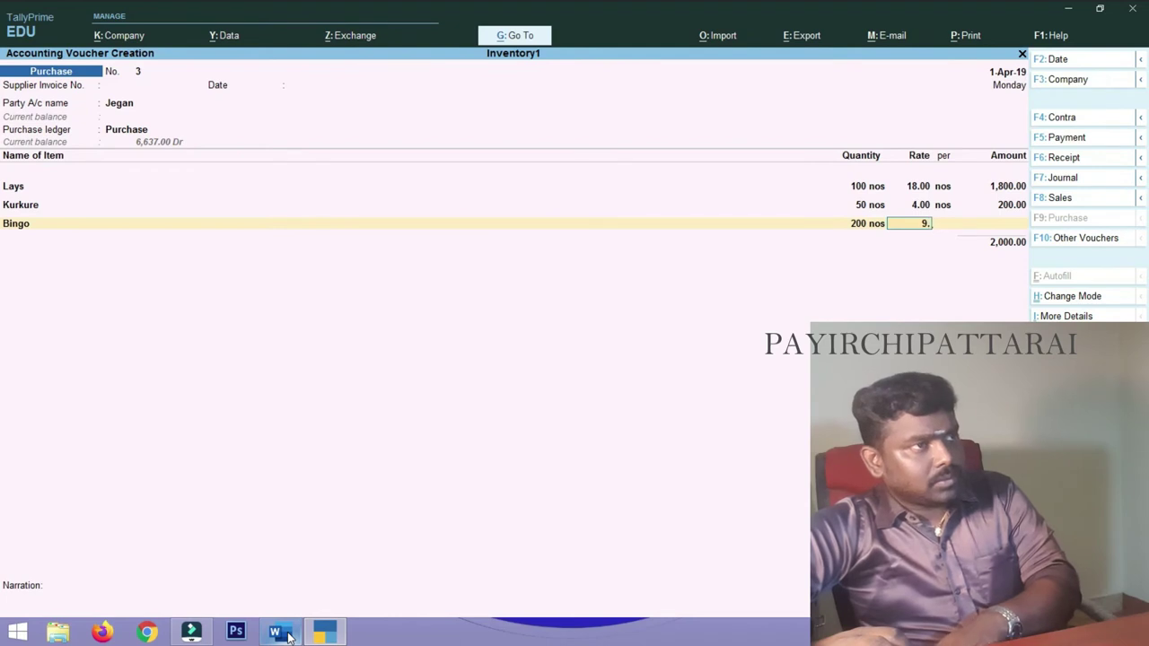
pyautogui.write('.20')
pyautogui.press('Return')
pyautogui.press('Return')
pyautogui.press('Return')
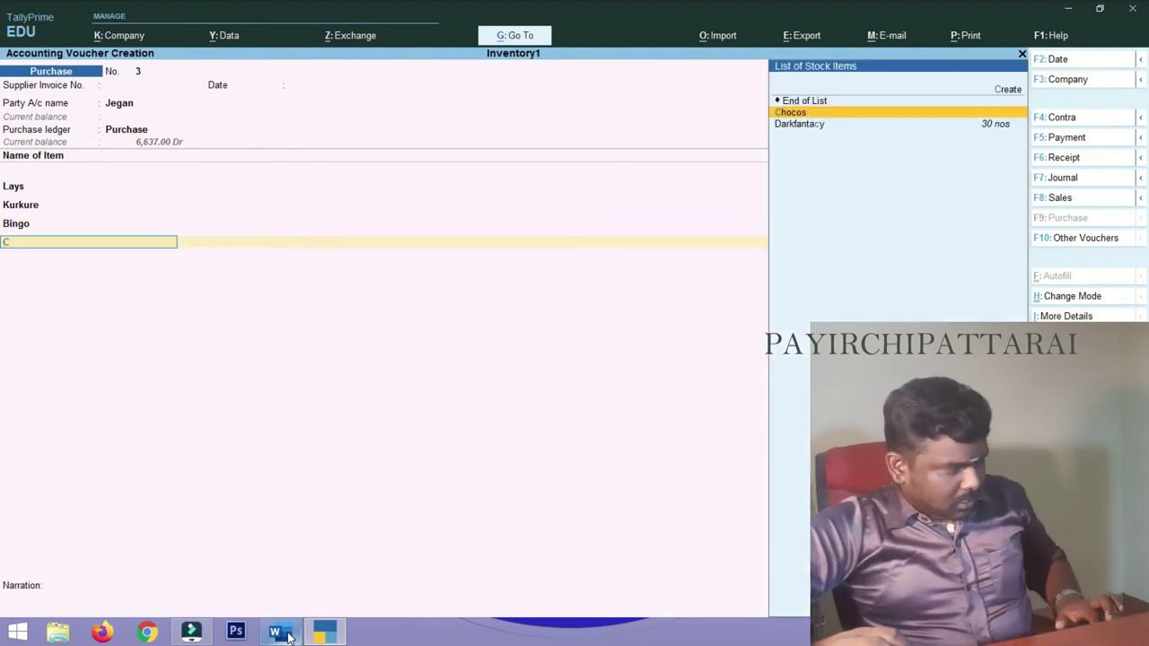
# - Add Chocos 50 nos at 4.10, end the list, and save voucher No. 3 at 4,045.00
pyautogui.write('ch')
pyautogui.press('Return')
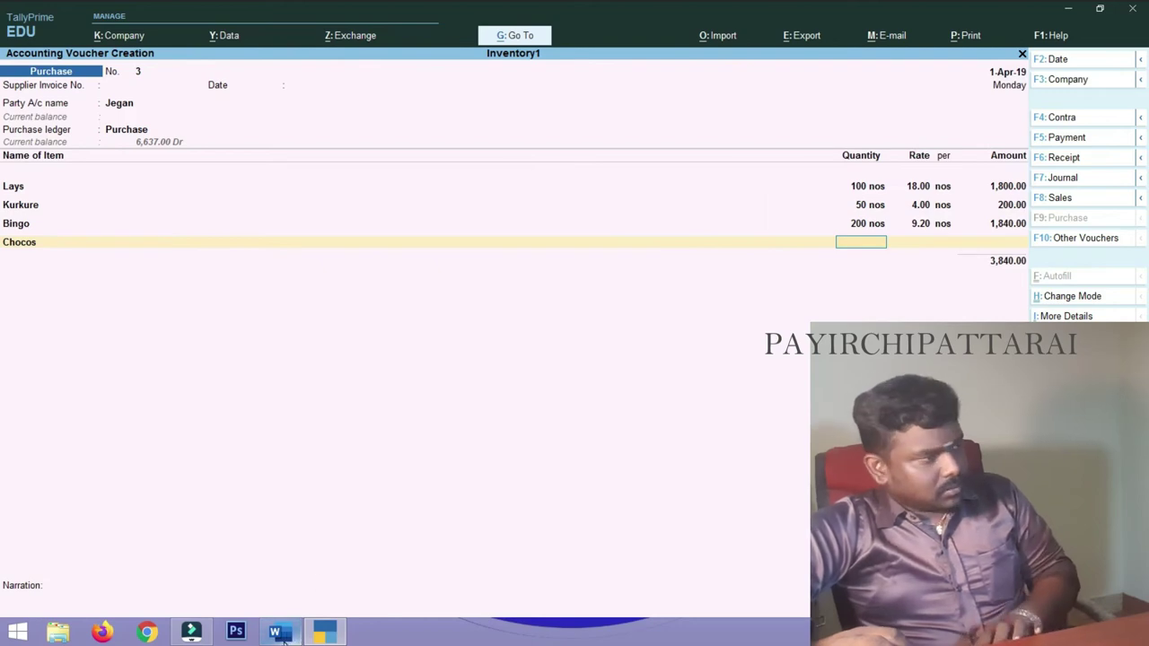
pyautogui.click(280, 634)
pyautogui.click(280, 634)
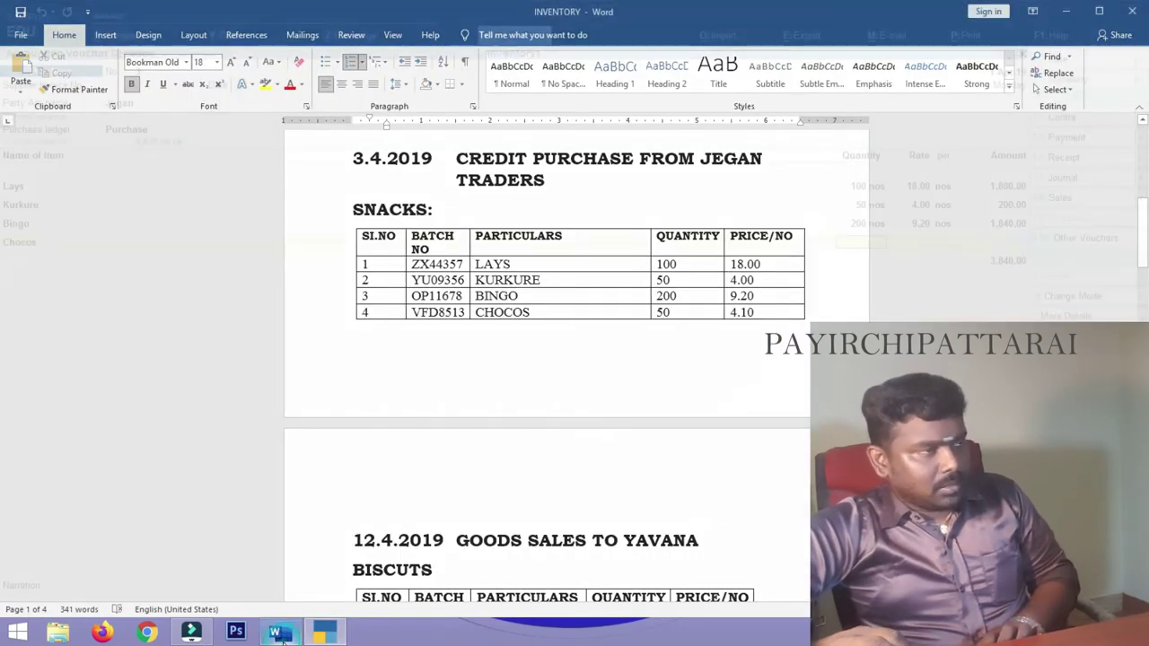
pyautogui.press('Return')
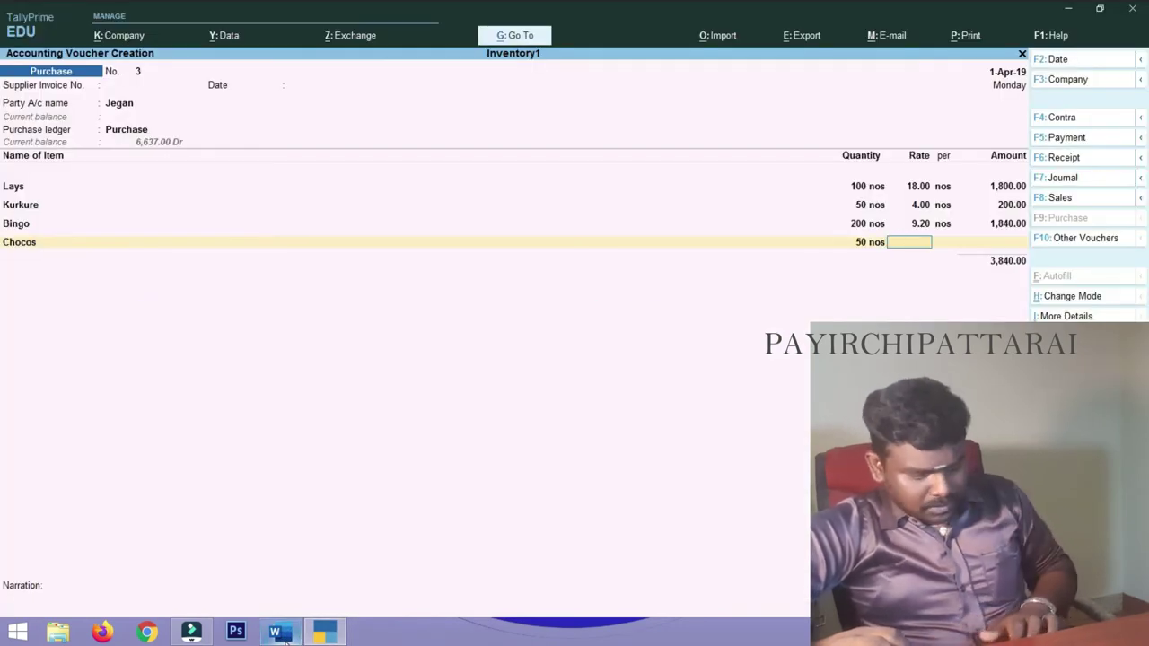
pyautogui.write('4.10')
pyautogui.press('Return')
pyautogui.press('Return')
pyautogui.press('Return')
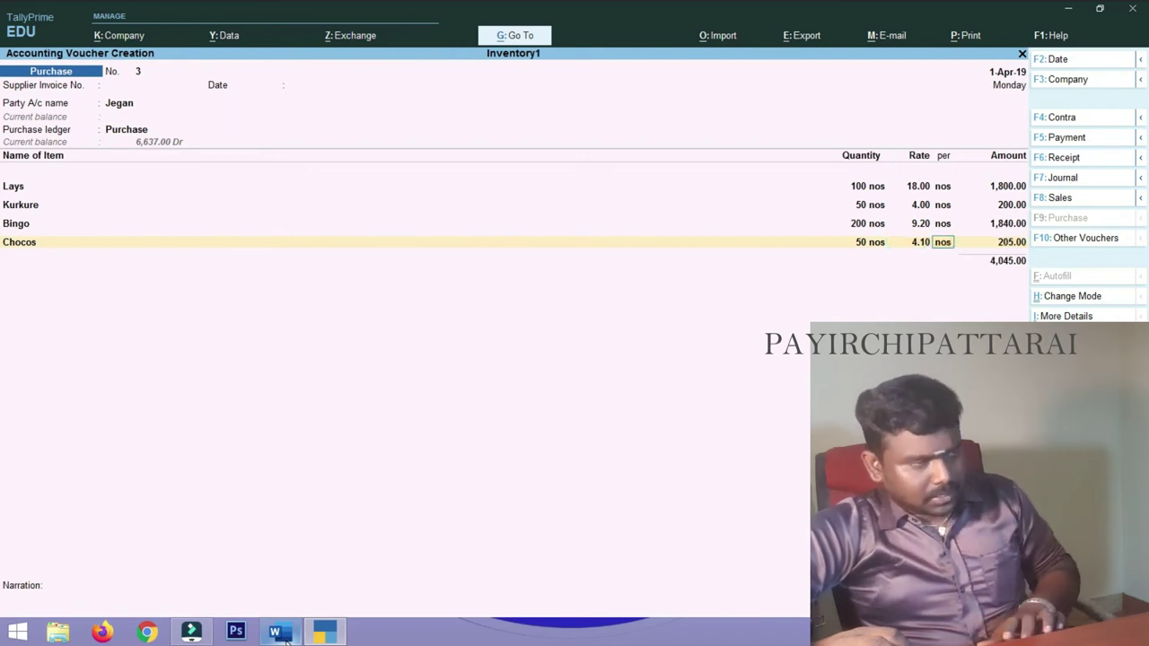
pyautogui.press('Return')
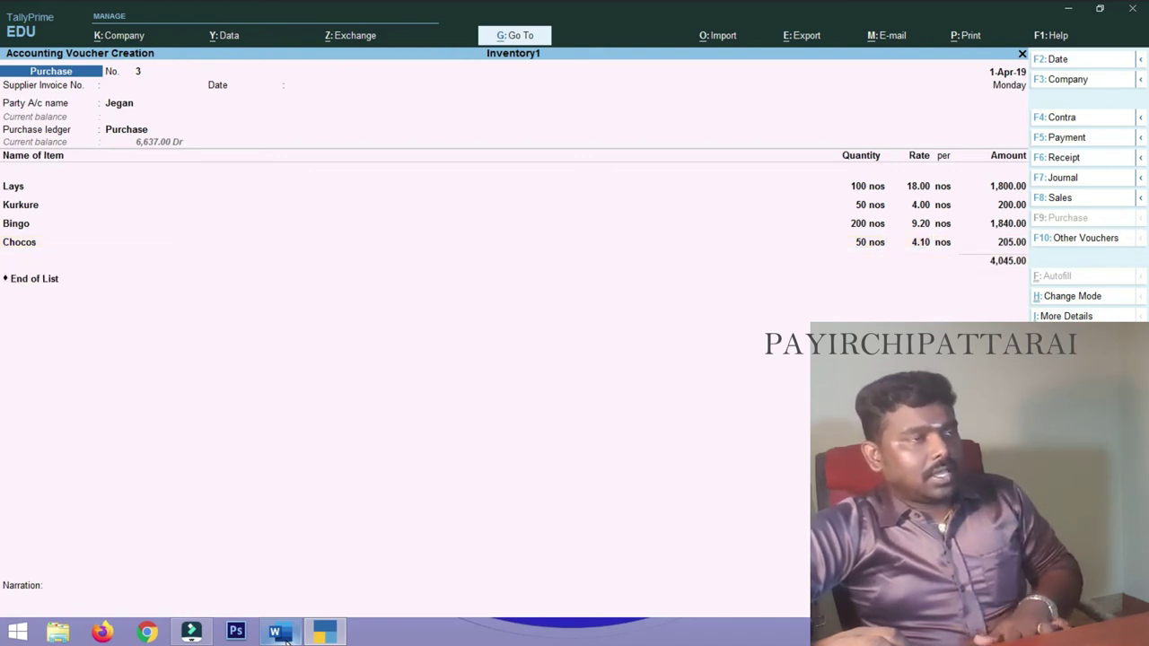
pyautogui.press('Return')
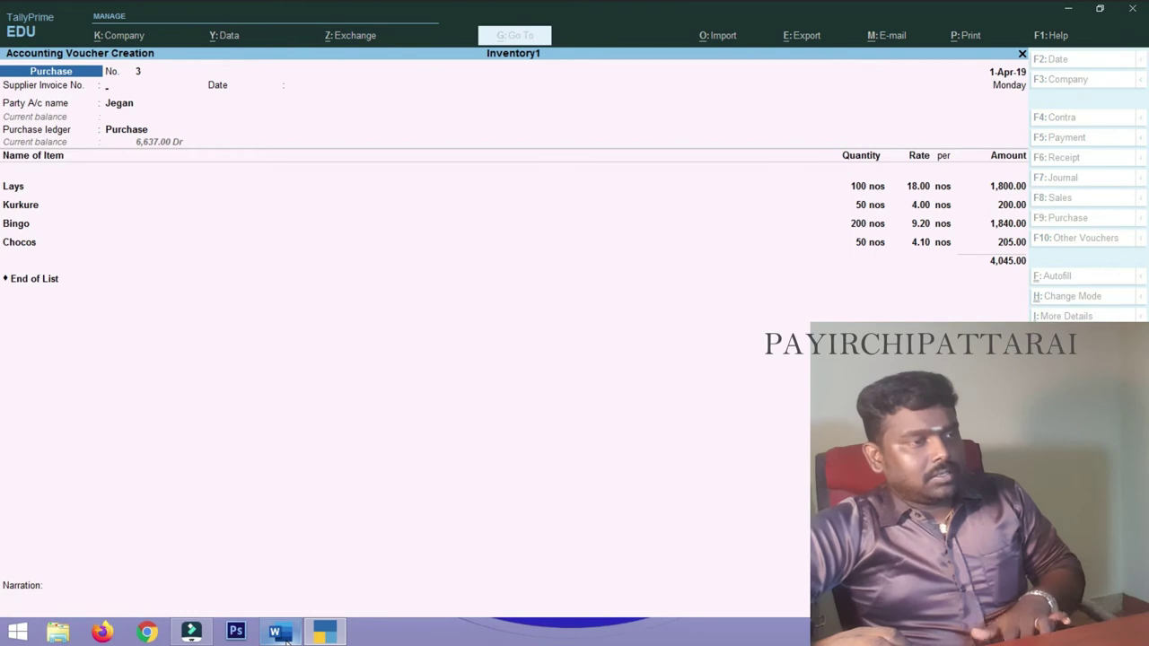
# - Open the Stock Summary and inspect the Biscutes group items (3,863.00)
pyautogui.moveTo(308, 631)
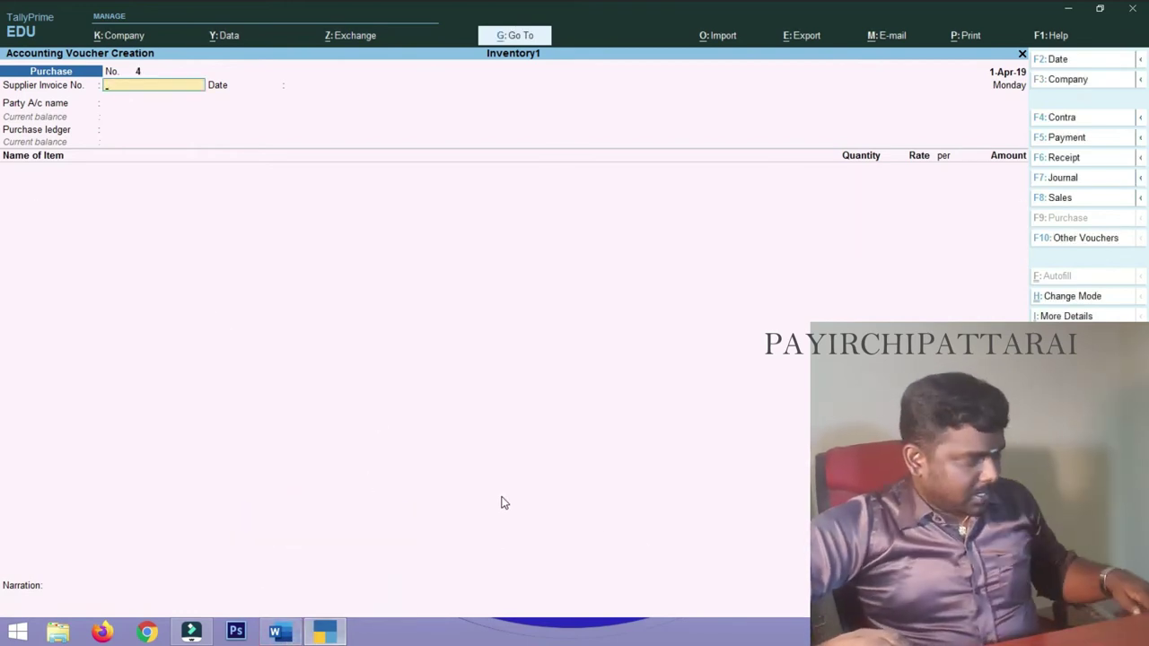
pyautogui.press('Escape')
pyautogui.press('Down')
pyautogui.press('Down')
pyautogui.press('Down')
pyautogui.press('Down')
pyautogui.press('Down')
pyautogui.press('Return')
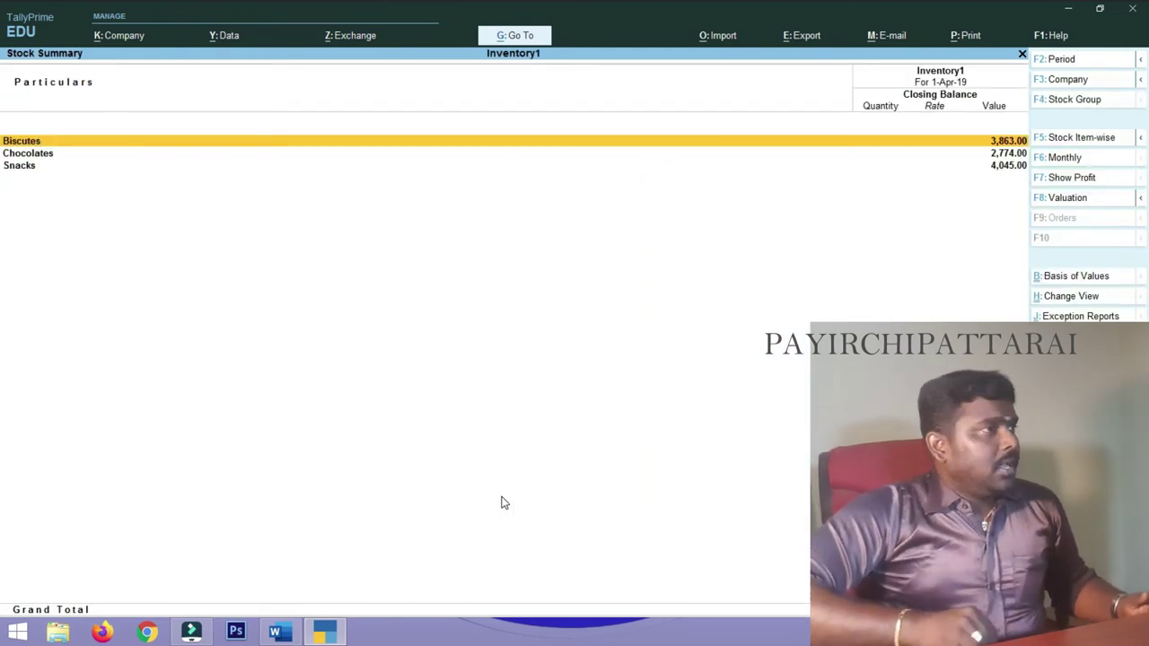
pyautogui.press('Down')
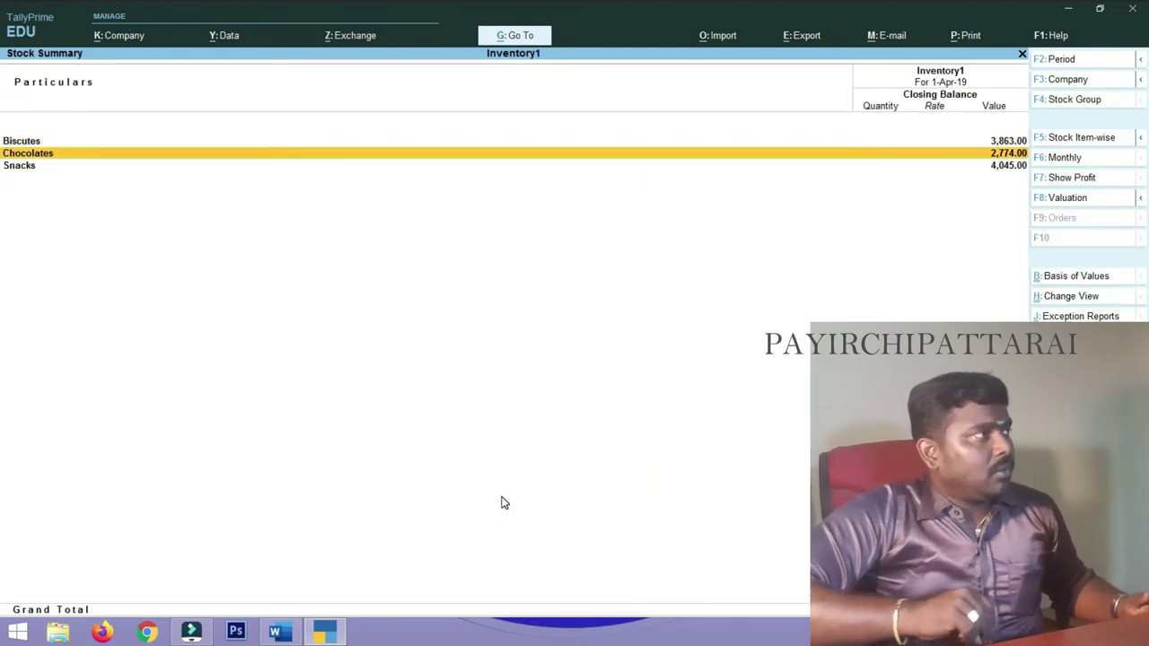
pyautogui.press('Down')
pyautogui.press('Up')
pyautogui.press('Up')
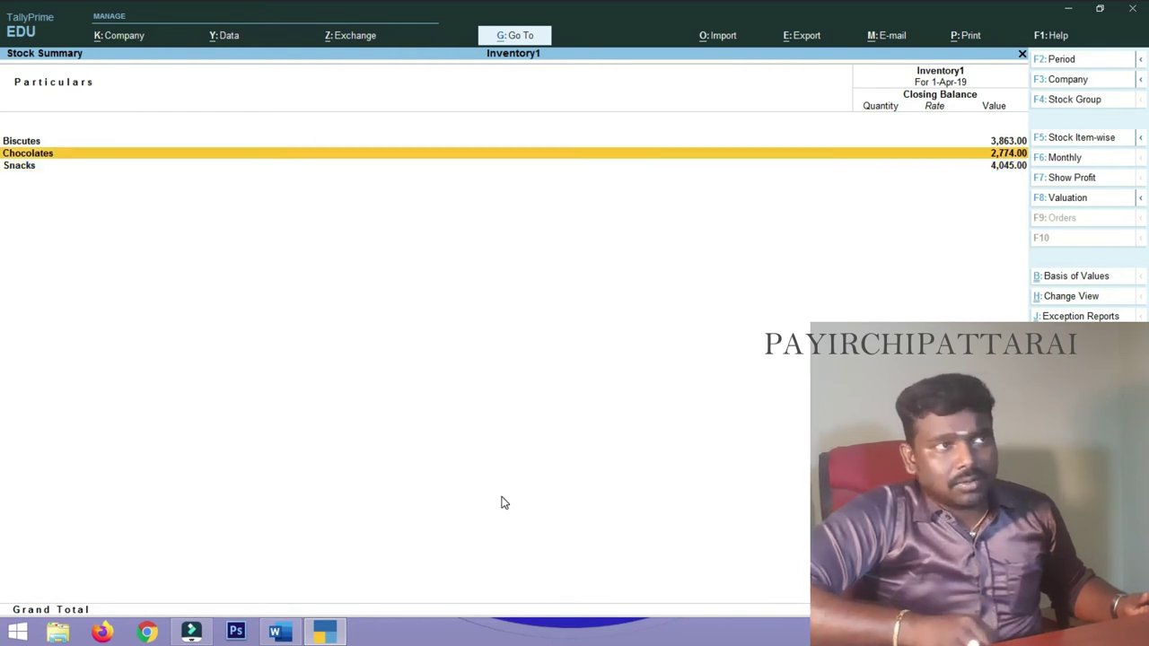
pyautogui.press('Return')
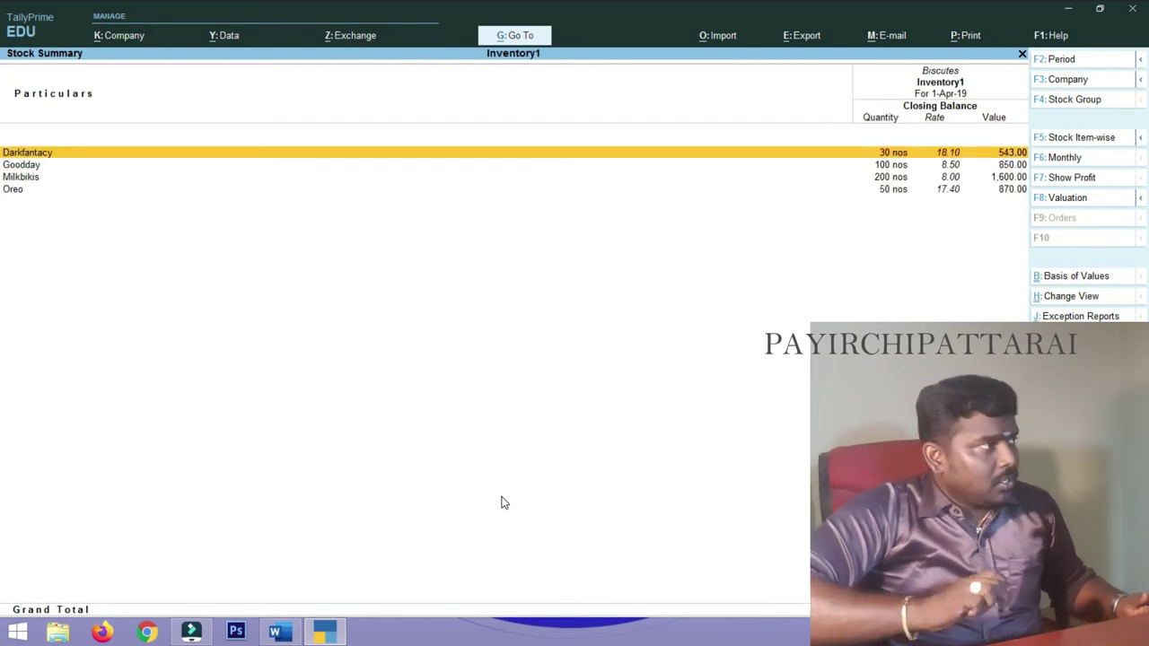
pyautogui.press('Down')
pyautogui.press('Down')
pyautogui.press('Down')
pyautogui.press('Up')
pyautogui.press('Up')
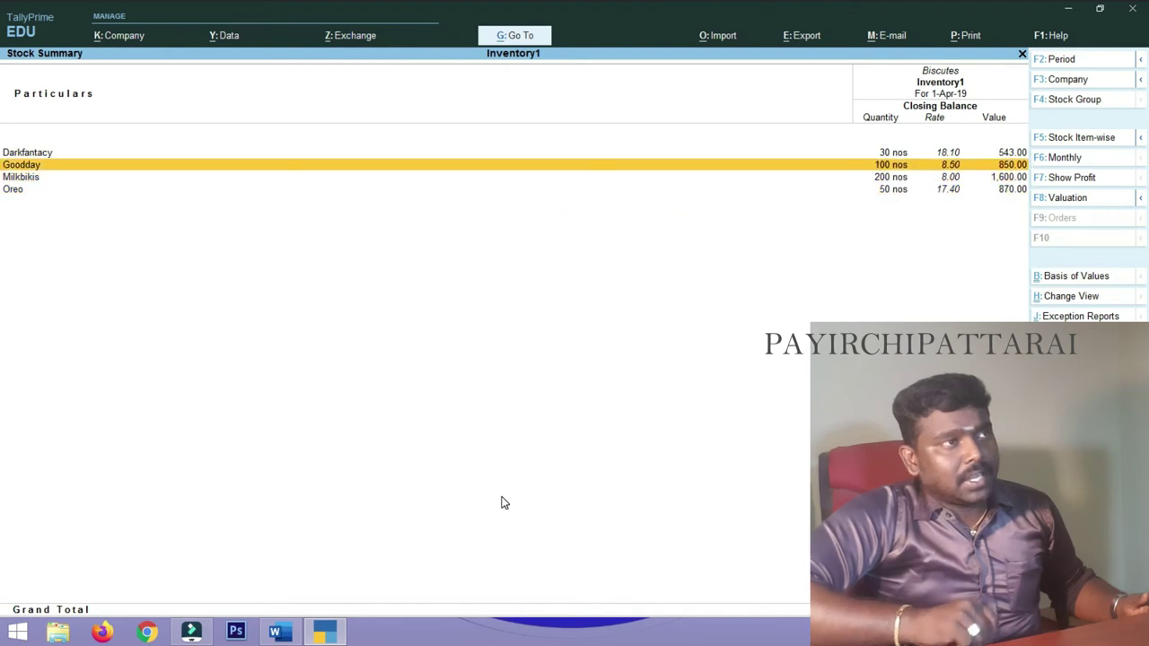
pyautogui.press('Up')
pyautogui.press('Down')
pyautogui.press('Down')
pyautogui.press('Down')
pyautogui.press('Up')
pyautogui.press('Up')
pyautogui.press('Up')
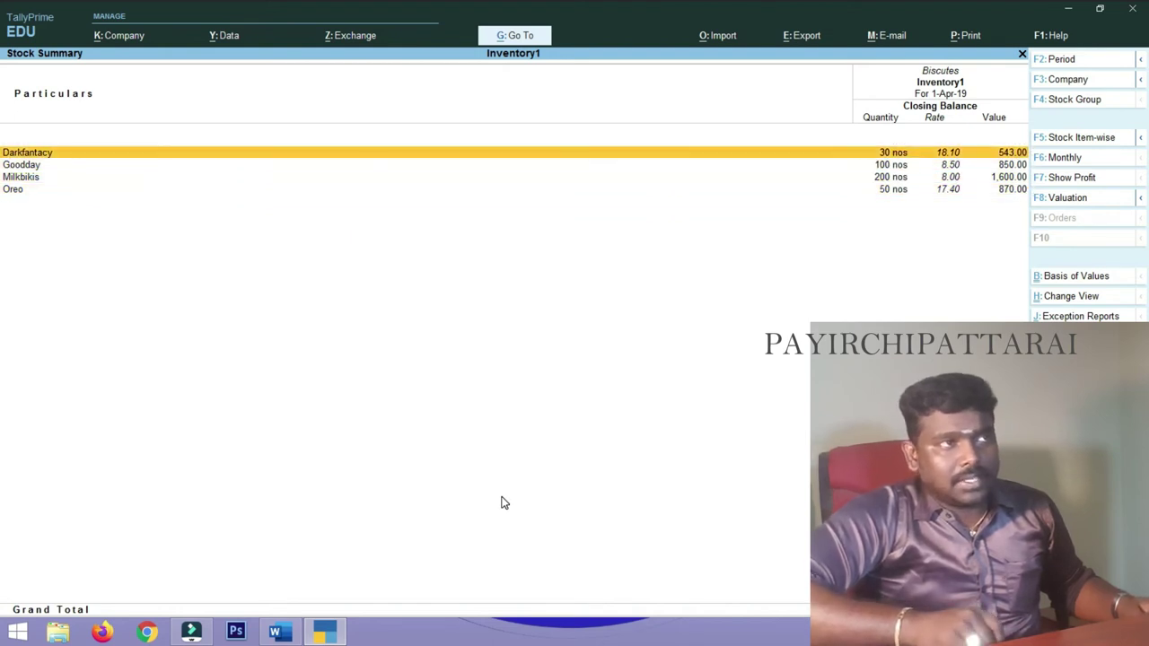
pyautogui.press('Escape')
# - Inspect the Chocolates (2,774.00) and Snacks (4,045.00) items, then return to the Gateway of Tally
pyautogui.press('Down')
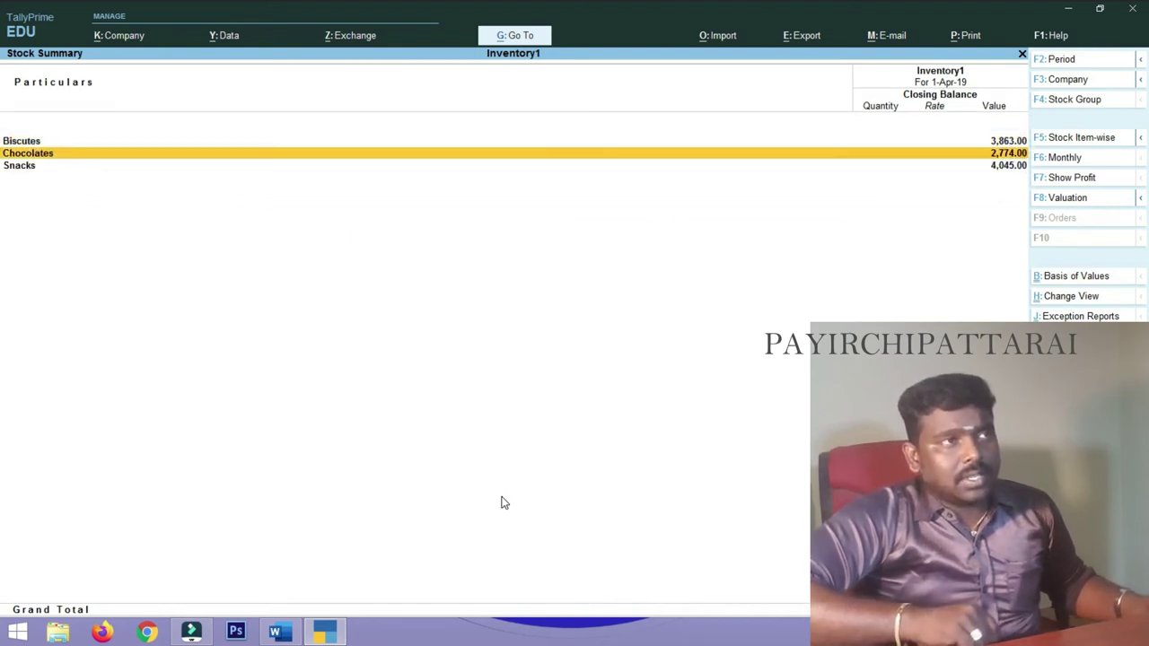
pyautogui.press('Return')
pyautogui.press('Down')
pyautogui.press('Down')
pyautogui.press('Down')
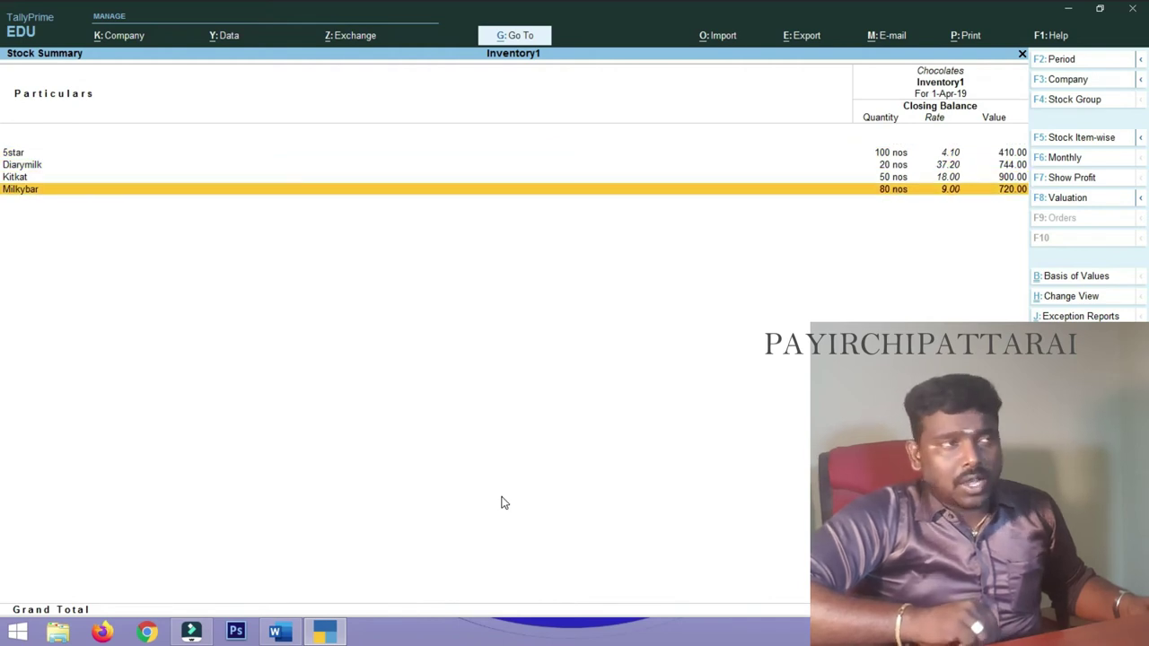
pyautogui.press('Escape')
pyautogui.press('Down')
pyautogui.press('Return')
pyautogui.press('Escape')
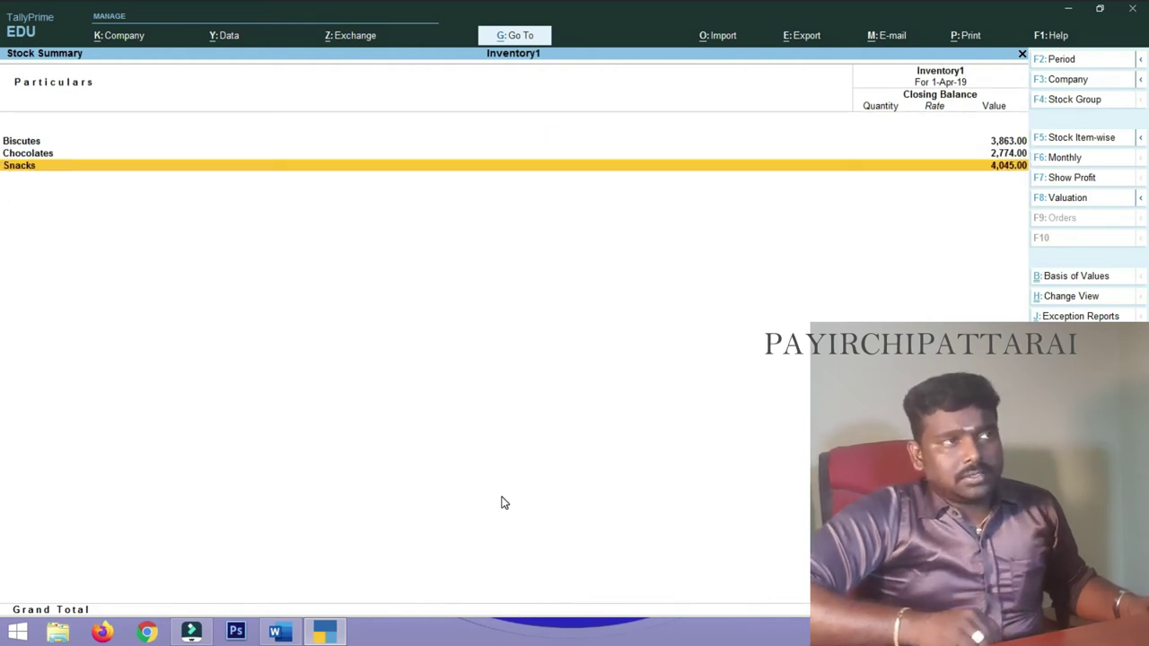
pyautogui.press('Escape')
pyautogui.press('Up')
pyautogui.press('Up')
pyautogui.press('Up')
pyautogui.press('Up')
pyautogui.press('Up')
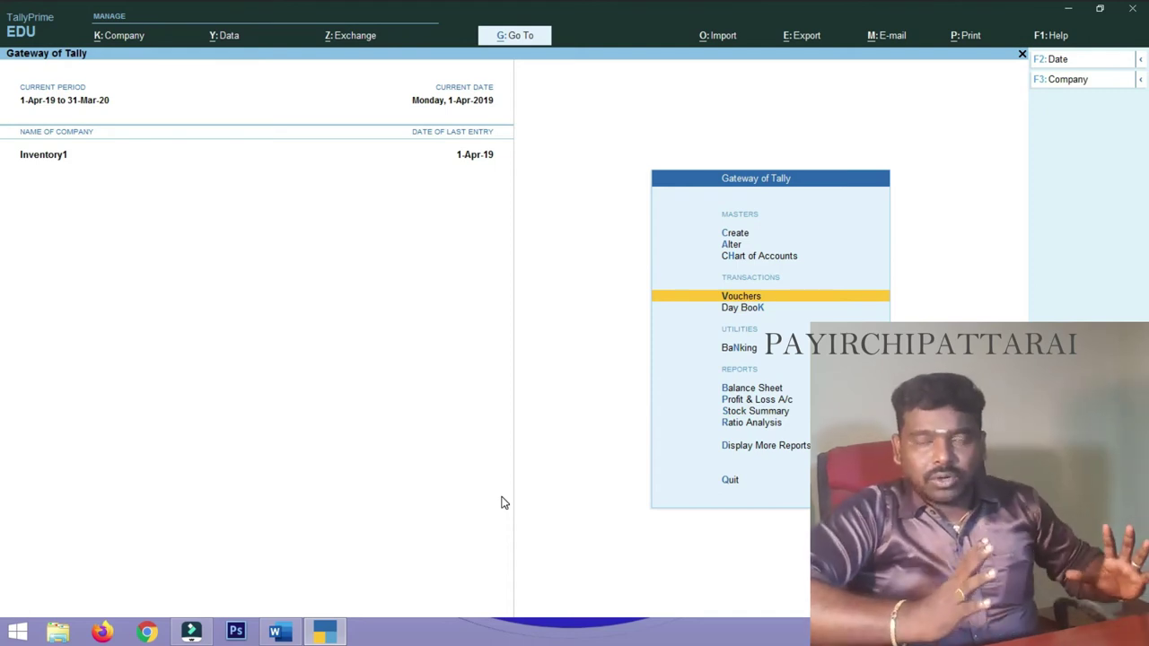
# - Start sales voucher No. 1 with the customer's ledger as party and the Sales ledger
pyautogui.press('Return')
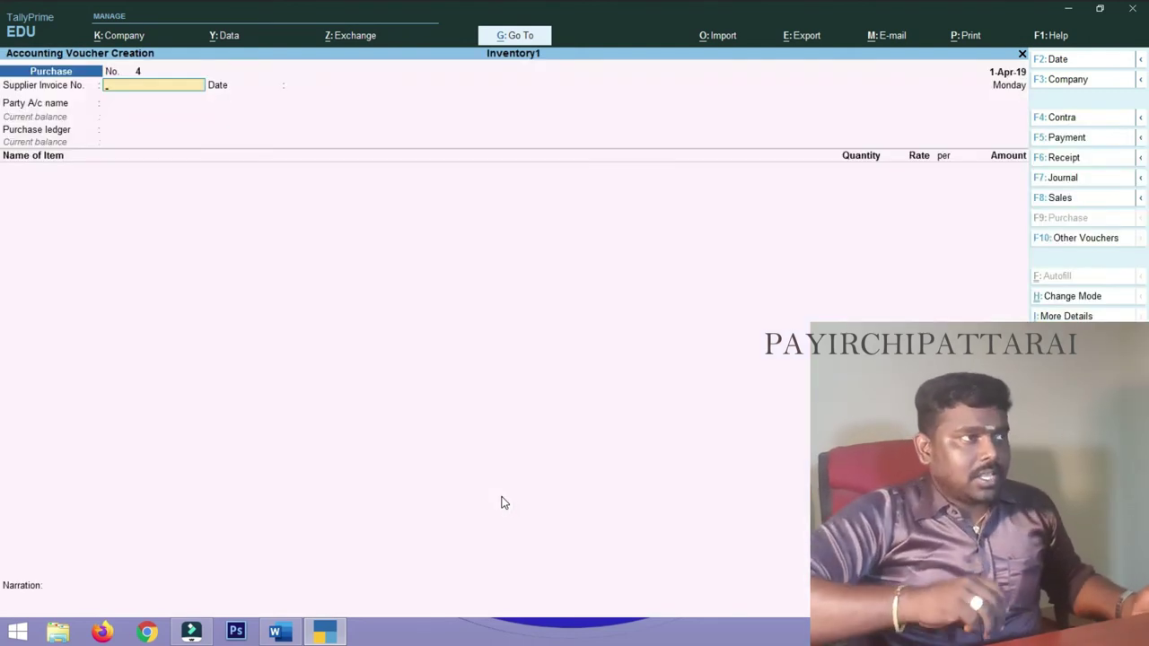
pyautogui.press('F8')
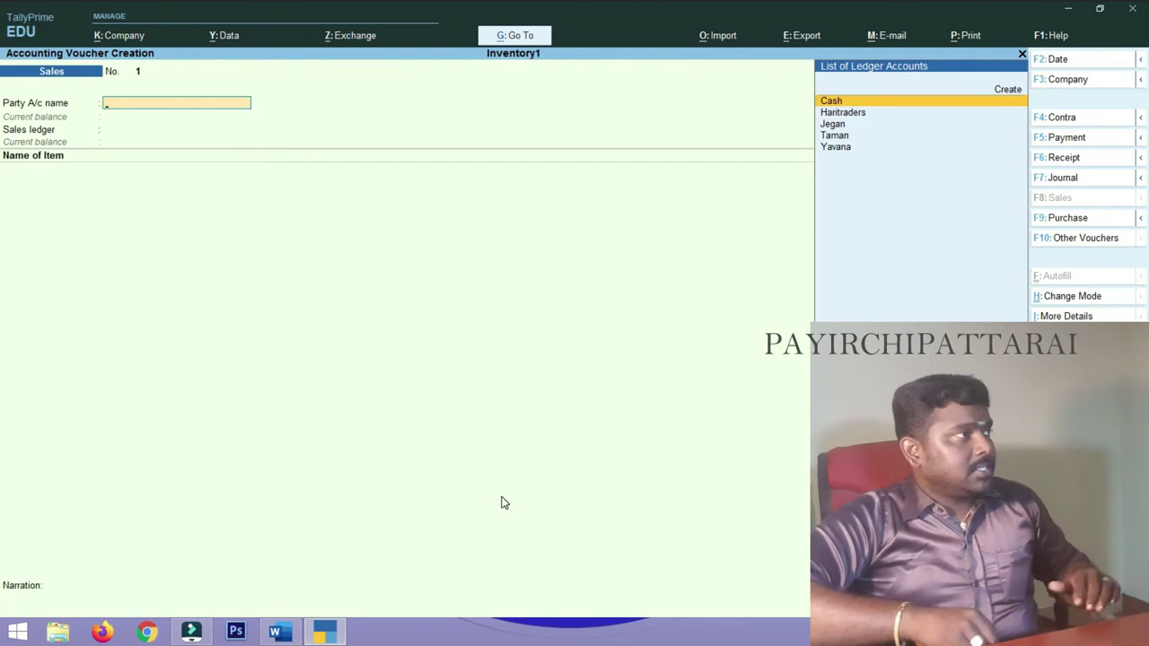
pyautogui.press('Down')
pyautogui.press('Down')
pyautogui.press('Down')
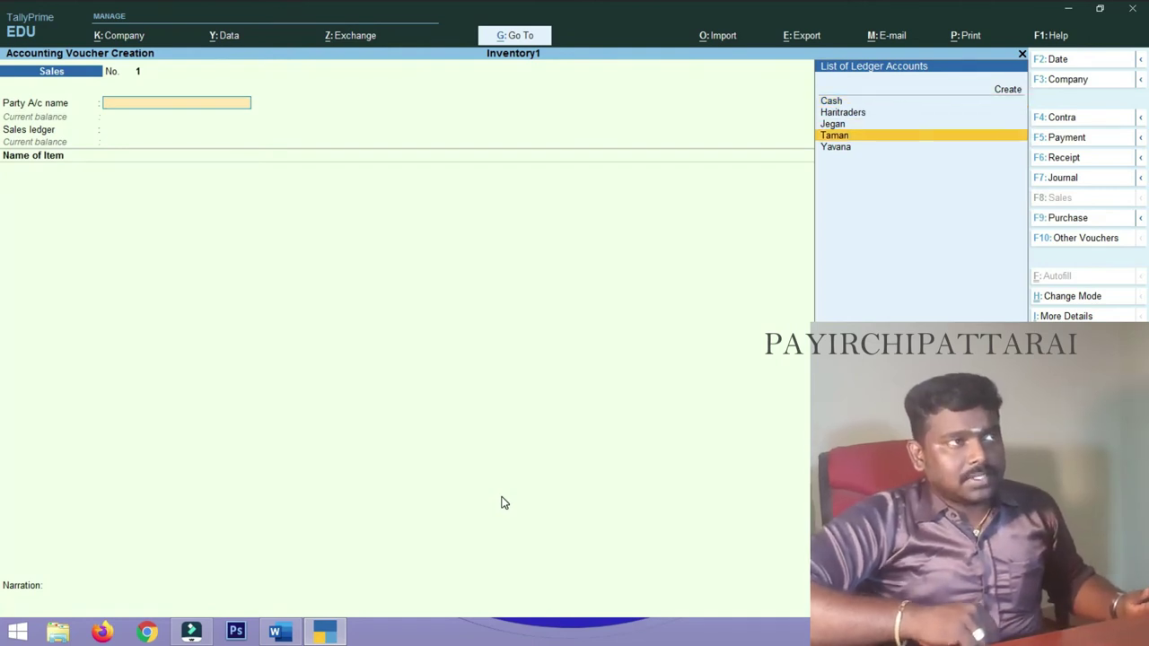
pyautogui.press('Down')
pyautogui.press('Return')
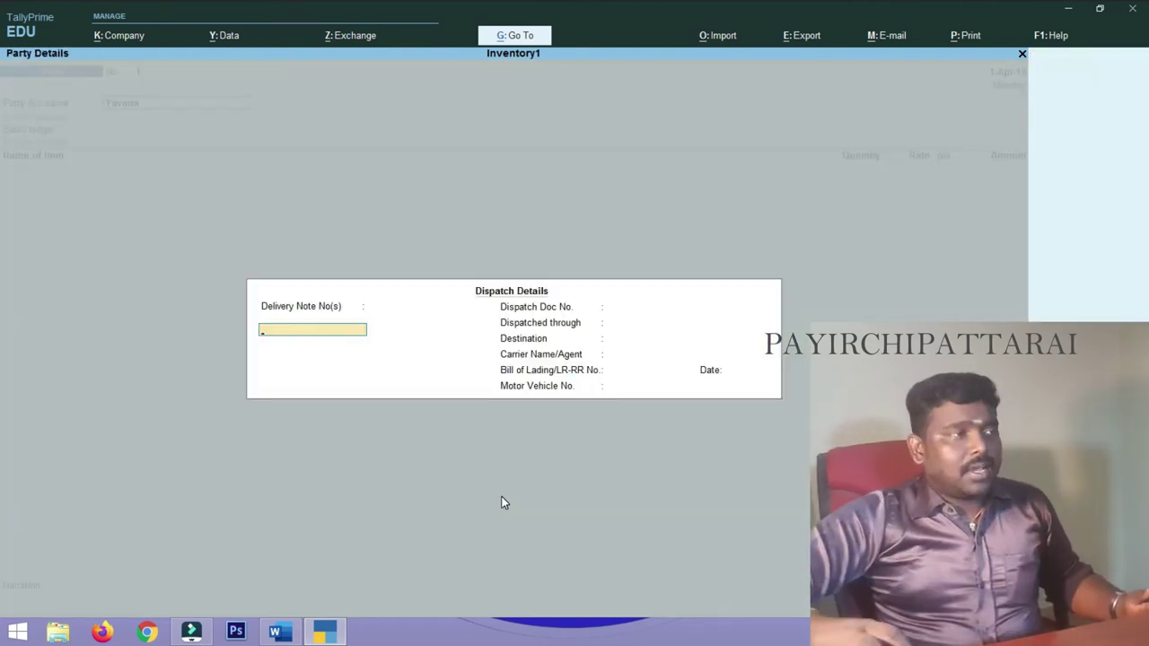
pyautogui.press('Return')
pyautogui.press('Return')
pyautogui.press('Return')
pyautogui.press('Return')
pyautogui.press('Return')
pyautogui.press('Return')
pyautogui.press('Return')
pyautogui.press('Return')
pyautogui.press('Return')
pyautogui.press('Return')
pyautogui.press('Return')
pyautogui.press('Return')
pyautogui.press('Return')
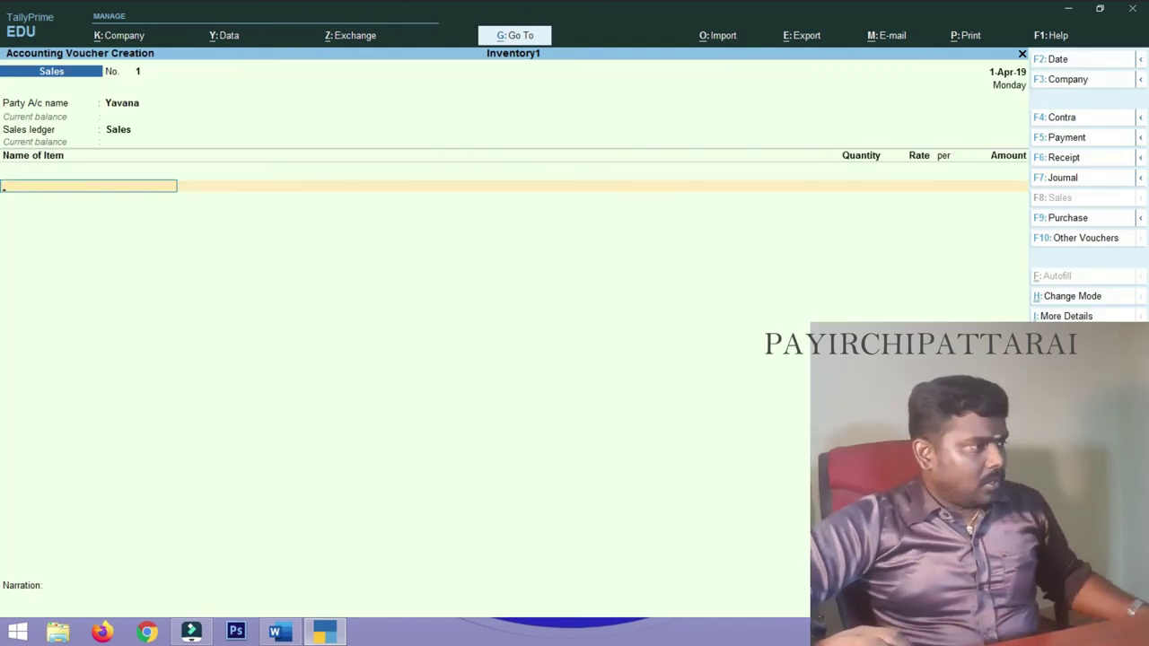
# - Show the 12.4.2019 biscuit sales table in Word's INVENTORY document
pyautogui.click(275, 632)
pyautogui.scroll(-5, 683, 359)
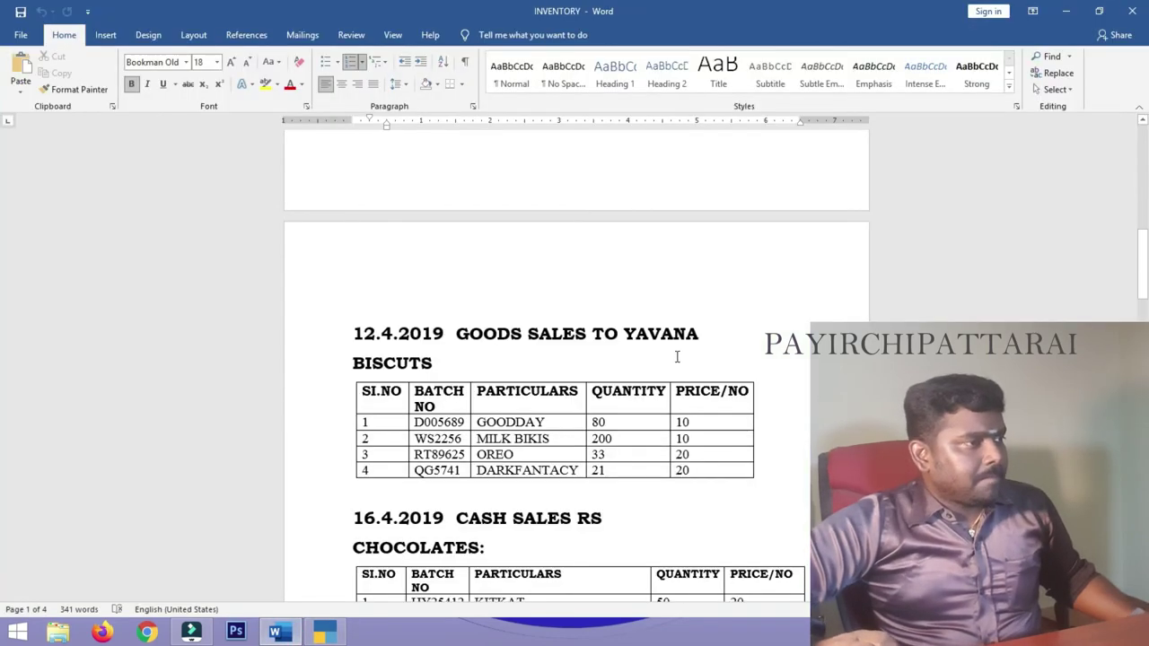
pyautogui.scroll(-2, 358, 297)
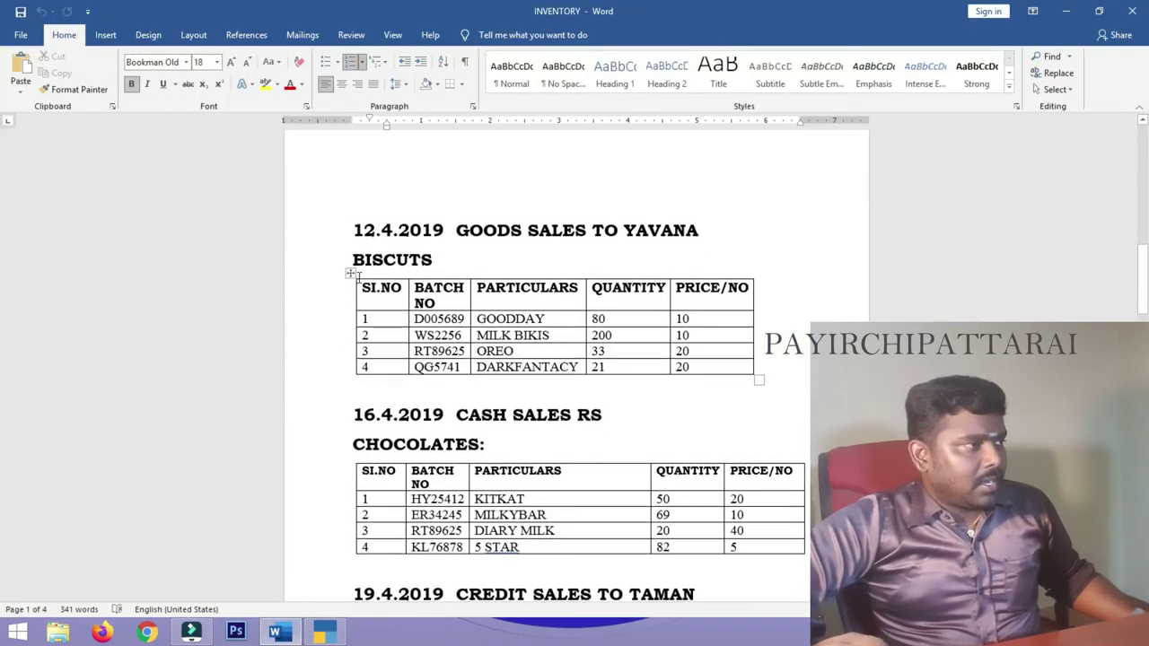
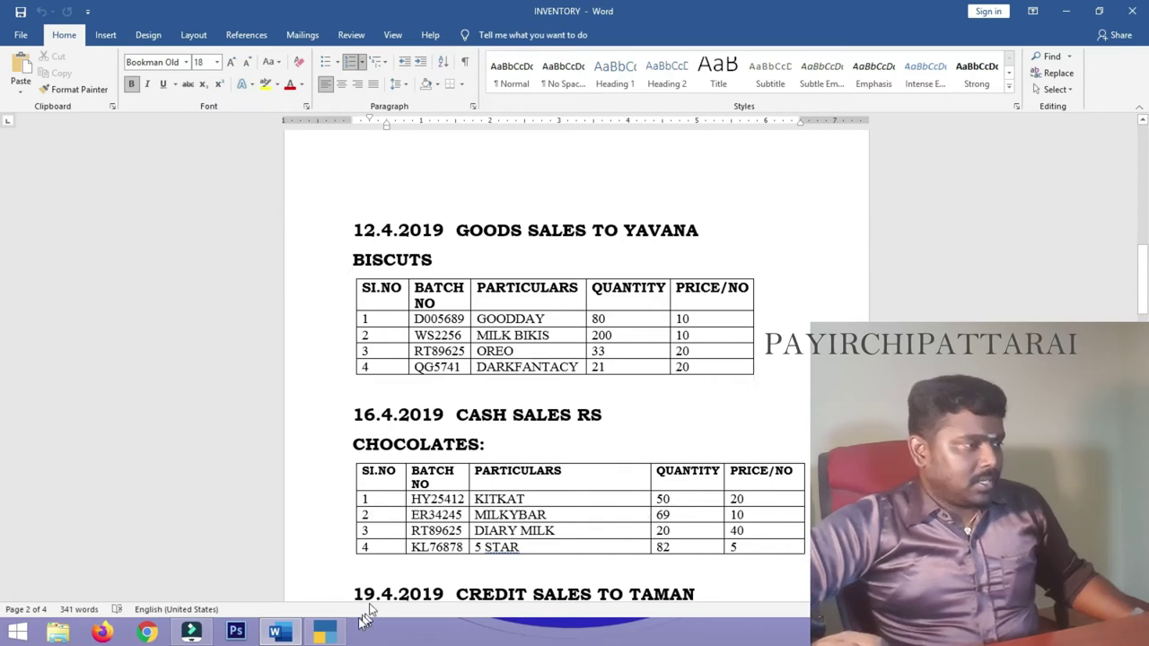
# - Add Goodday to the sales voucher with quantity 80 at rate 10
pyautogui.click(325, 633)
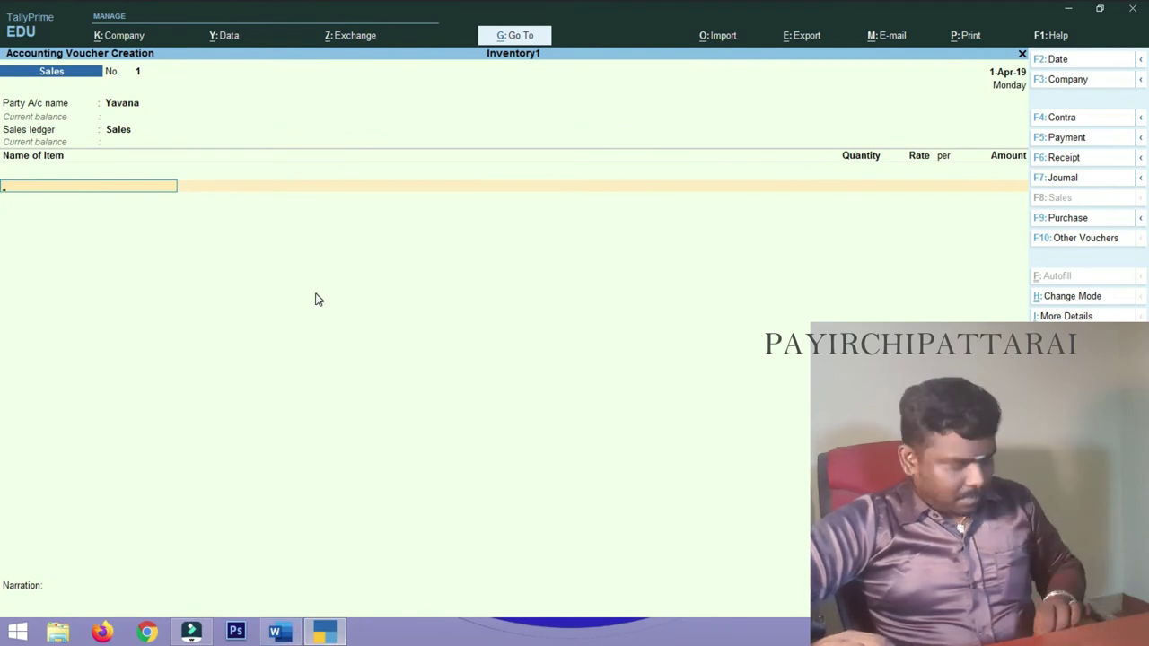
pyautogui.write('G')
pyautogui.press('Return')
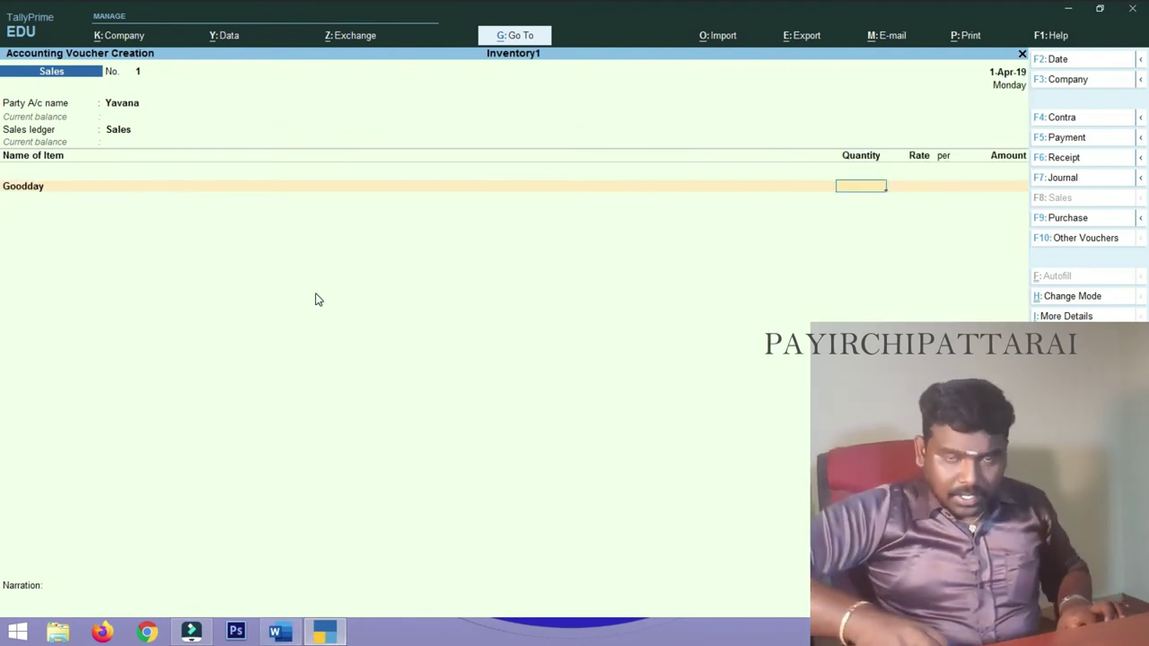
pyautogui.write('8')
pyautogui.press('Return')
pyautogui.write('10')
pyautogui.press('Return')
pyautogui.press('Return')
pyautogui.press('Return')
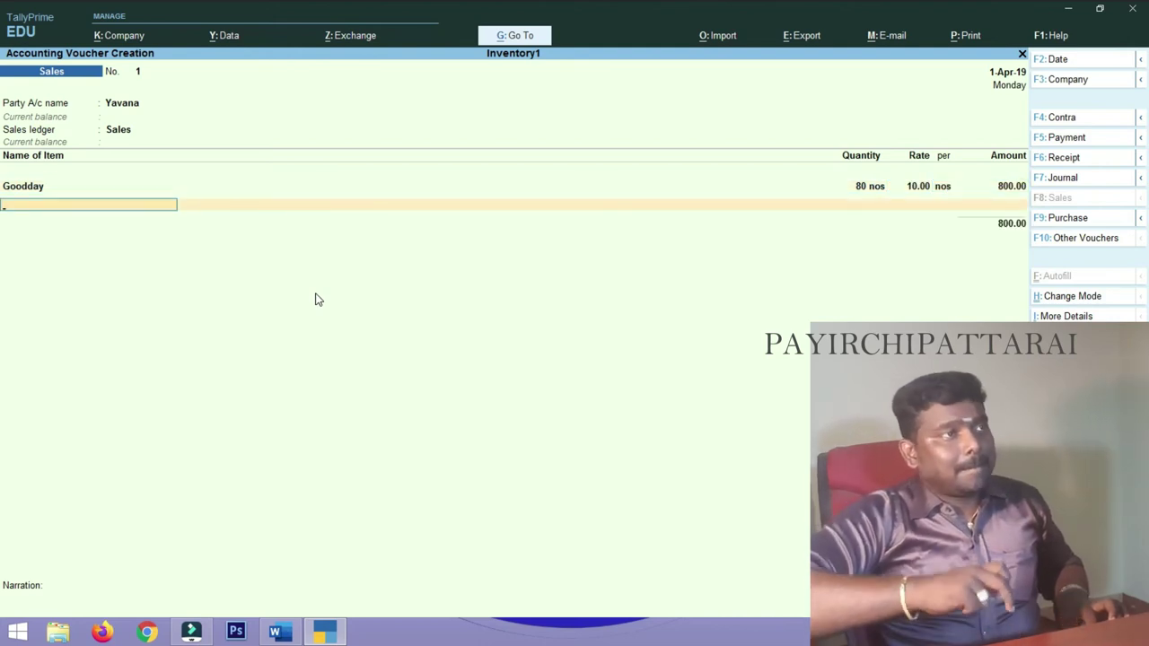
# - Add Milkbikis at 200 nos and rate 10, checking the biscuit table in Word
pyautogui.write('M')
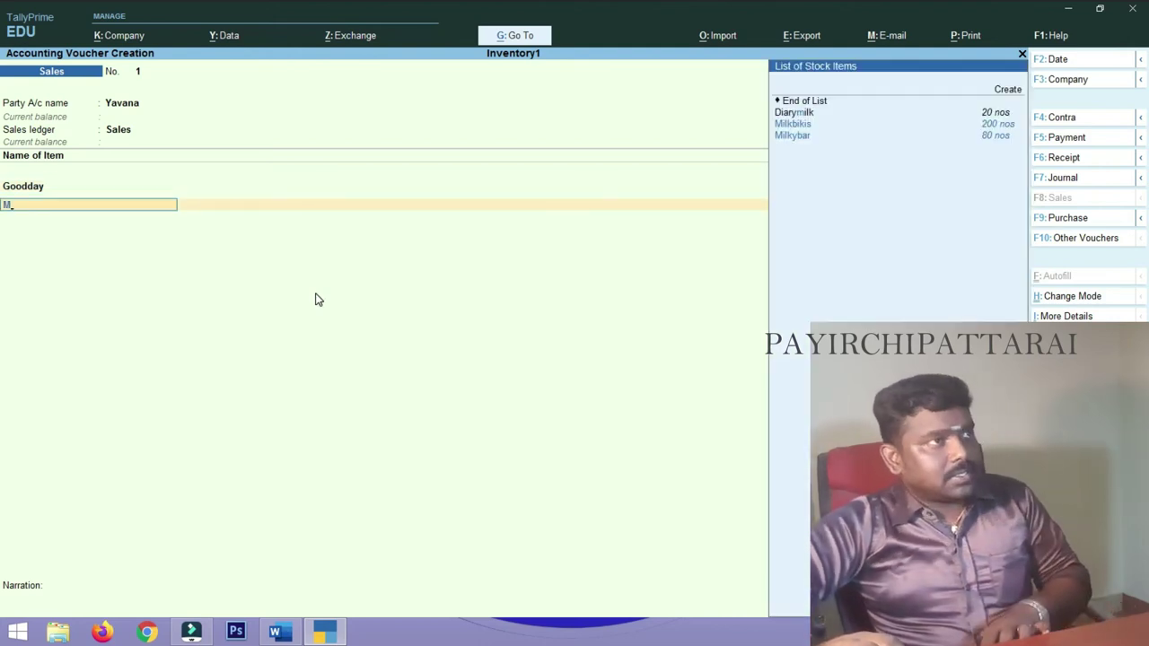
pyautogui.press('Down')
pyautogui.press('Return')
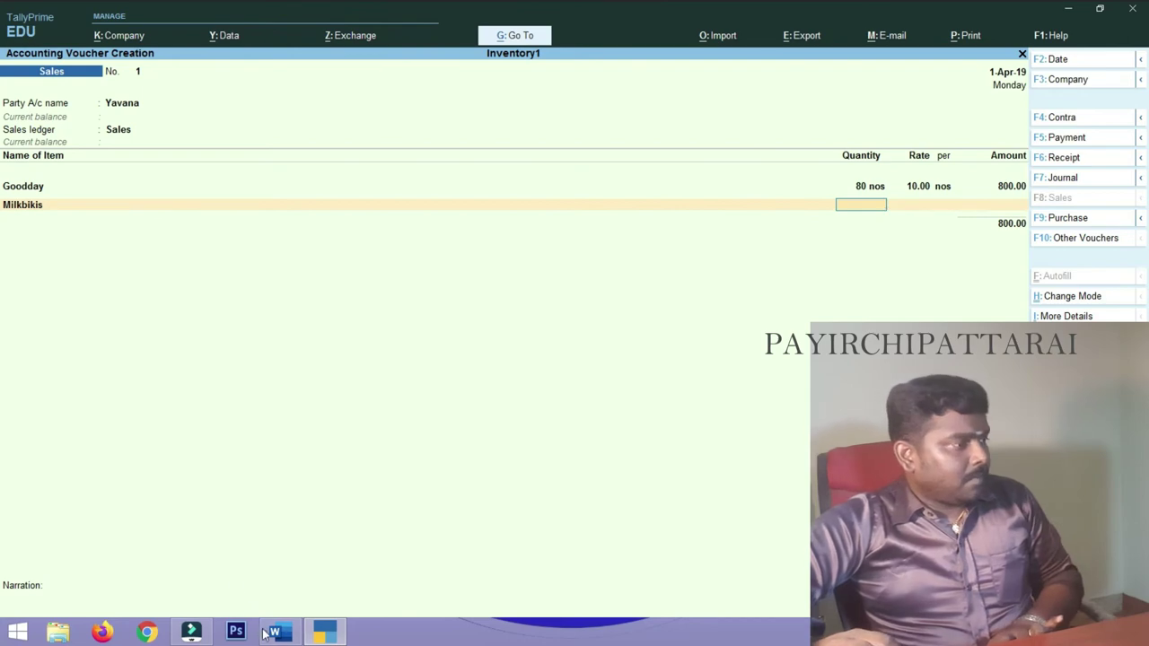
pyautogui.click(275, 633)
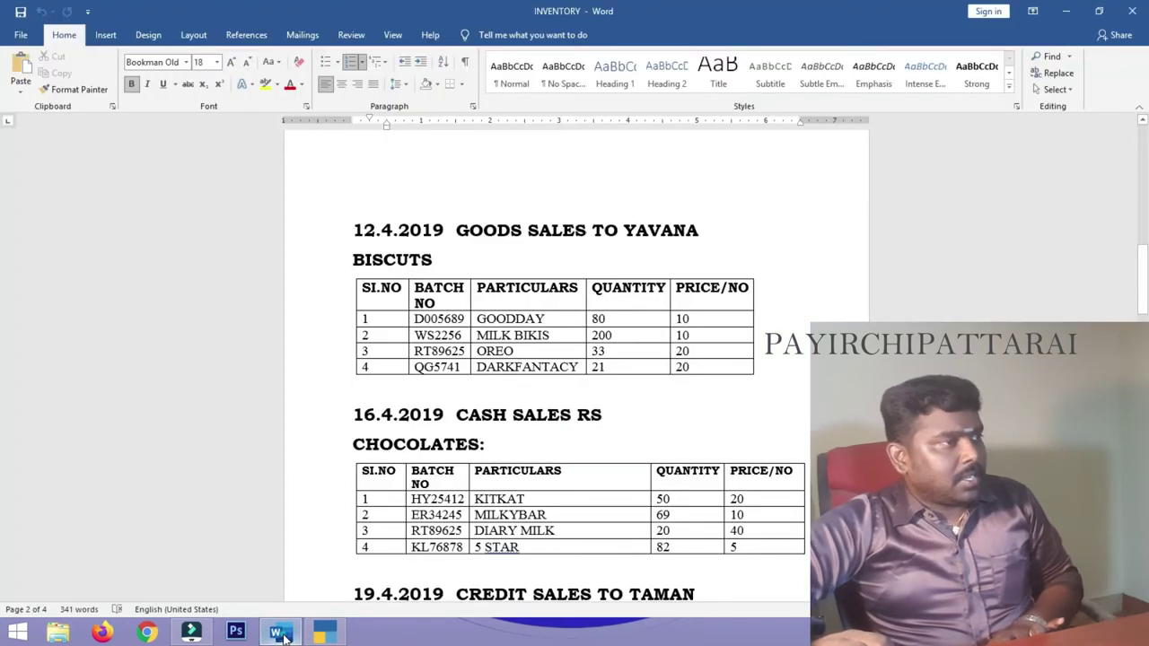
pyautogui.click(284, 635)
pyautogui.write('200')
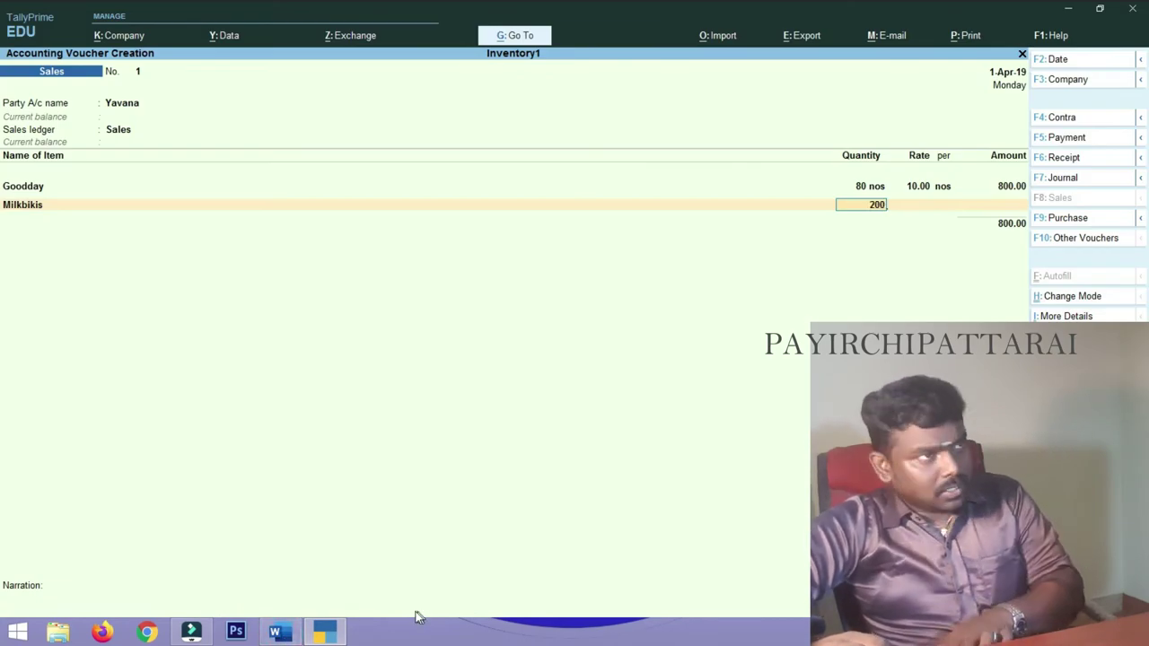
pyautogui.press('Return')
pyautogui.write('10')
pyautogui.press('Return')
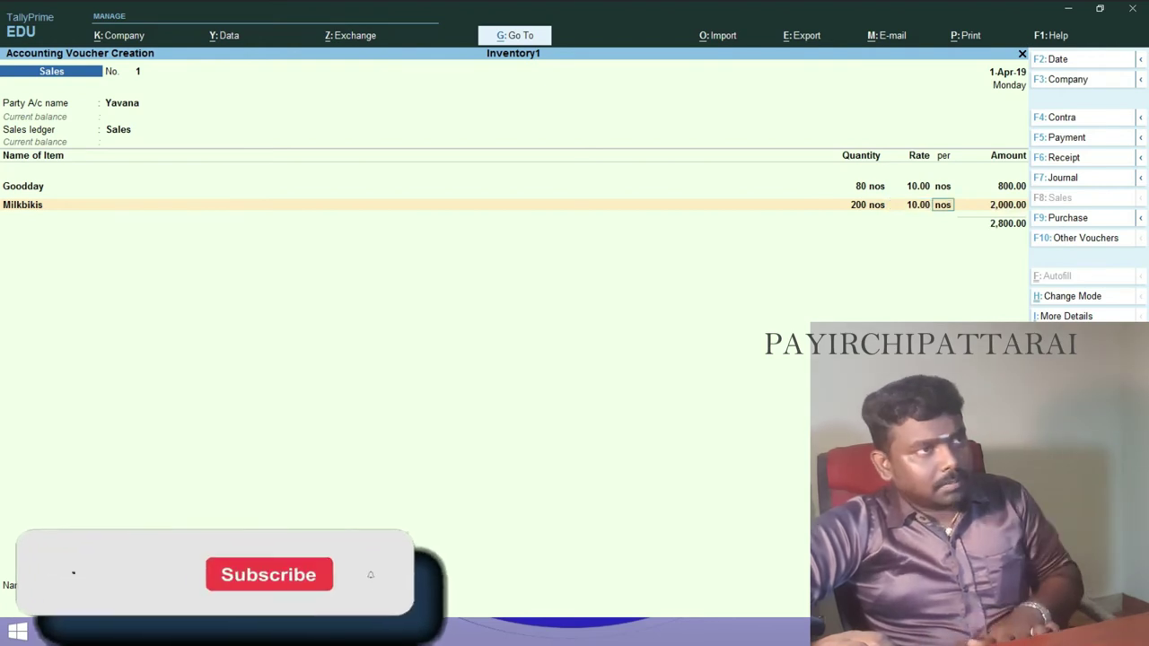
pyautogui.press('Return')
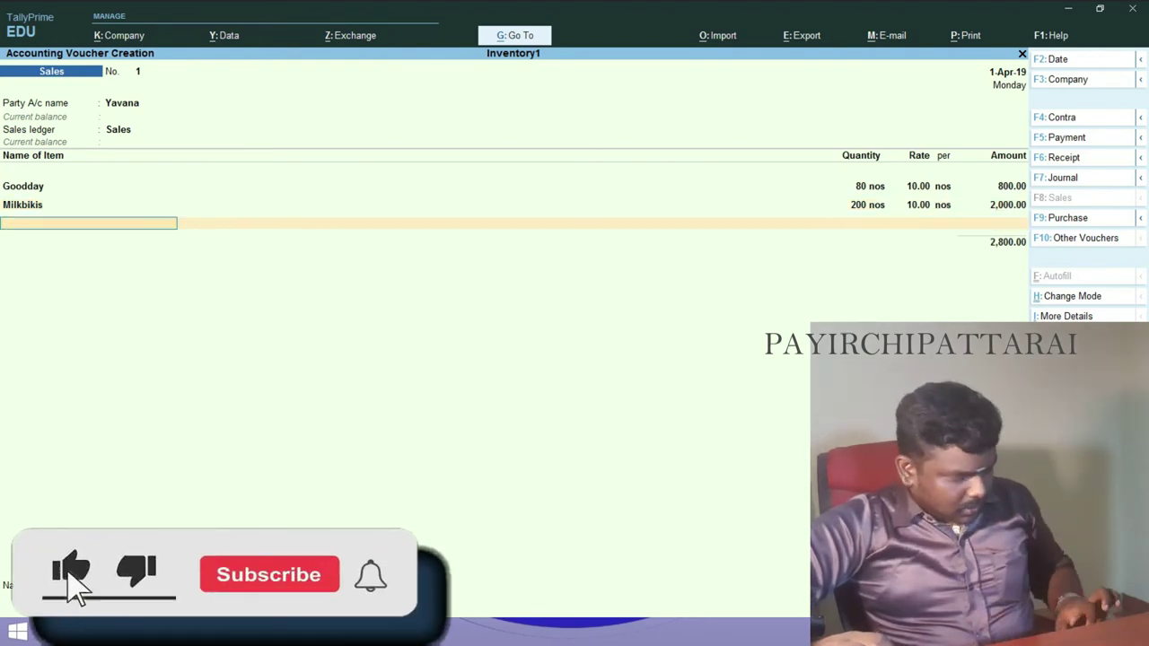
# - Select Oreo as the next item and look up its quantity in Word
pyautogui.write('O')
pyautogui.press('Return')
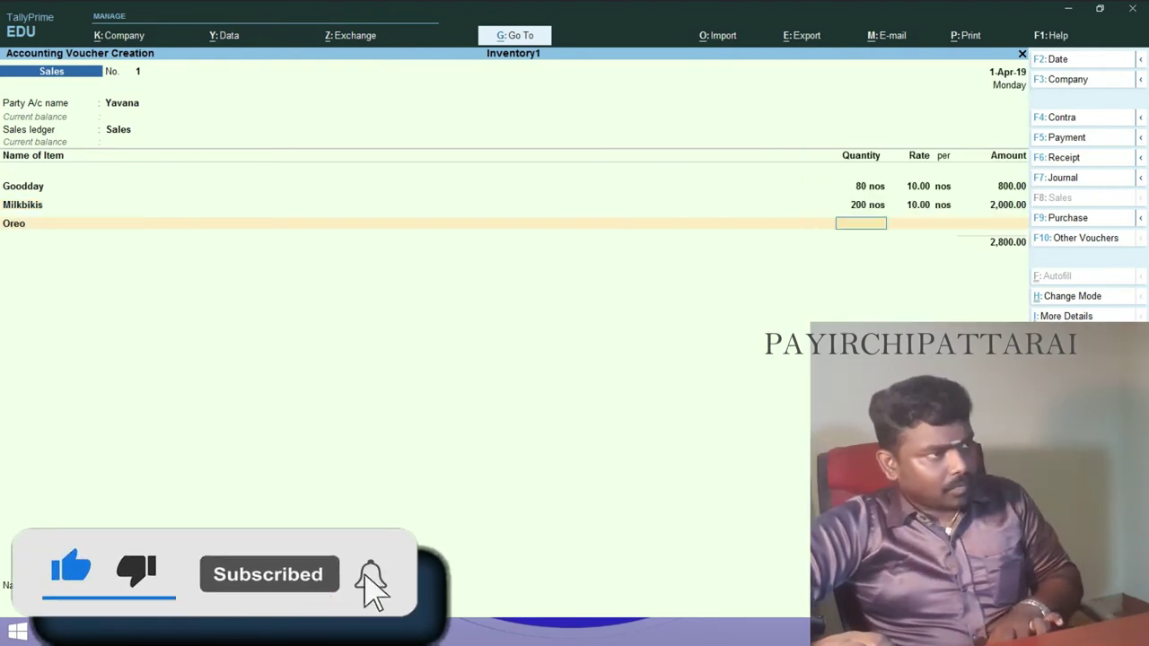
pyautogui.click(281, 634)
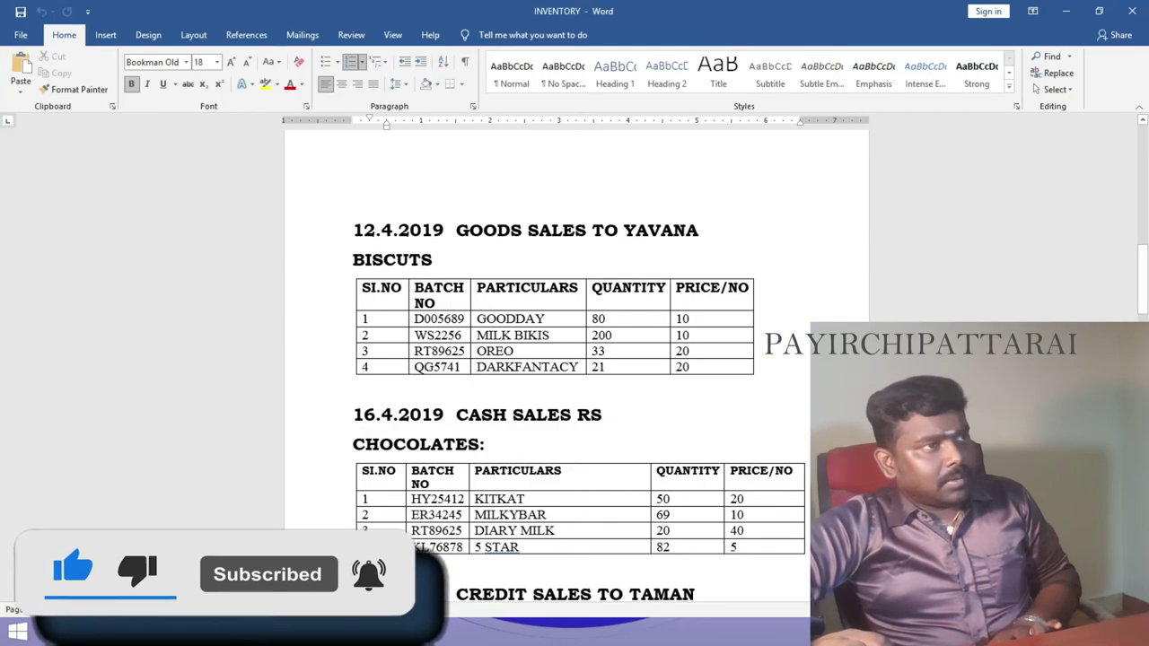
pyautogui.click(340, 641)
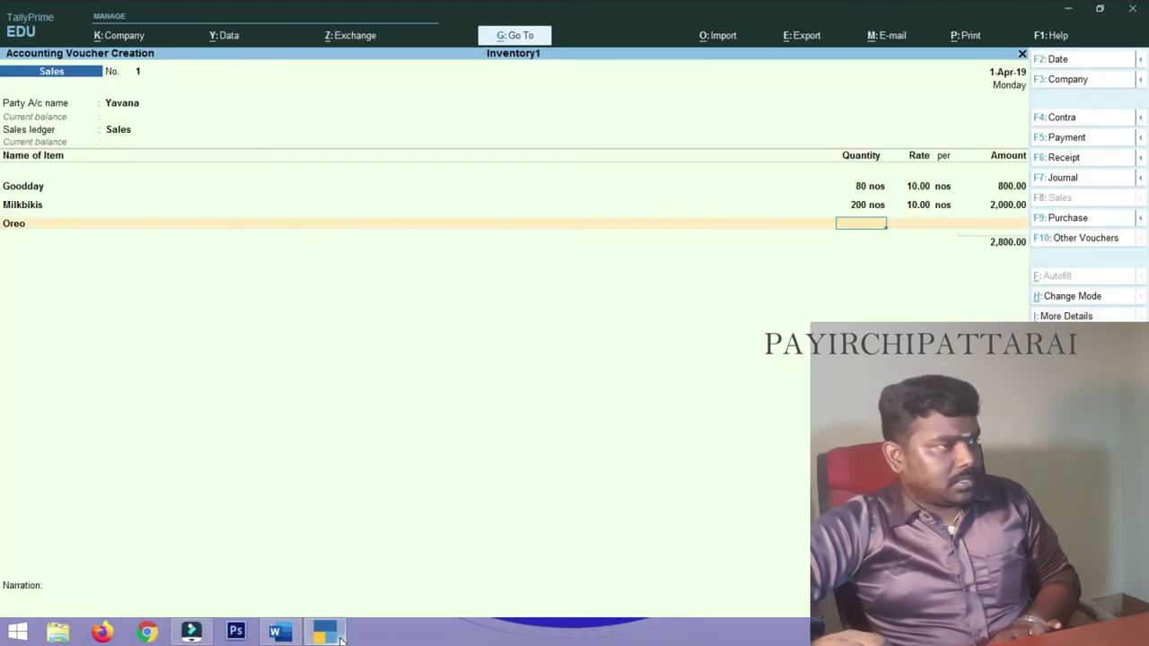
# - Enter Oreo's quantity 33 at rate 20
pyautogui.write('33')
pyautogui.press('Return')
pyautogui.write('20')
pyautogui.press('Return')
pyautogui.press('Return')
pyautogui.press('Return')
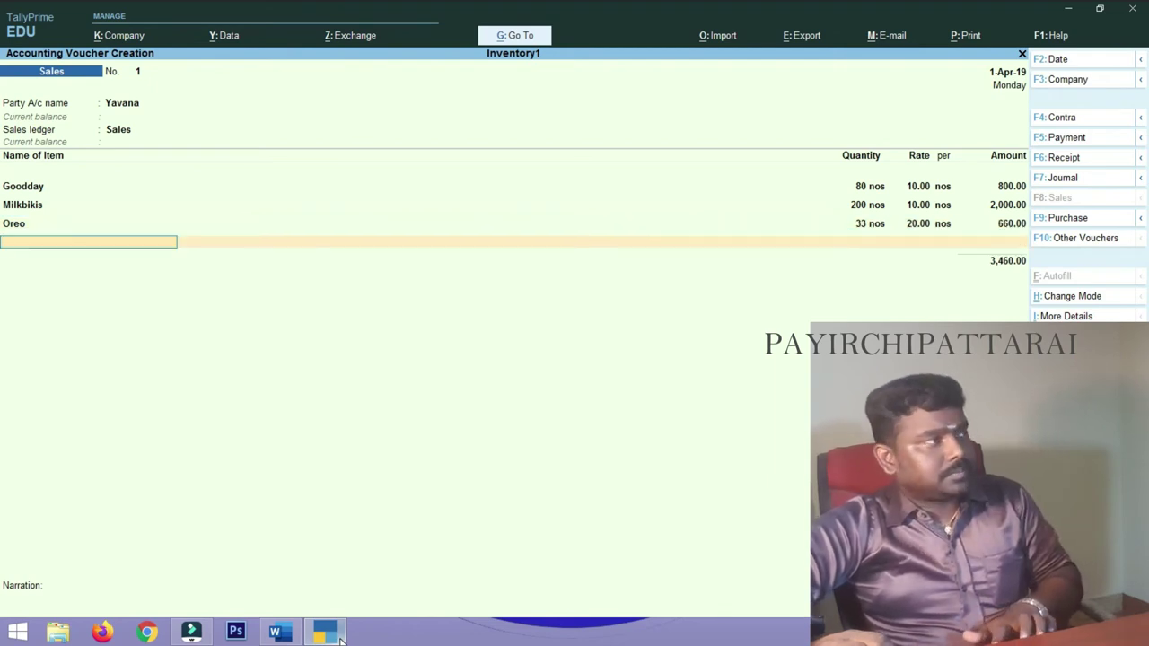
# - Add Darkfantacy at rate 20, correcting its quantity from 22 to 21 after checking Word
pyautogui.write('D')
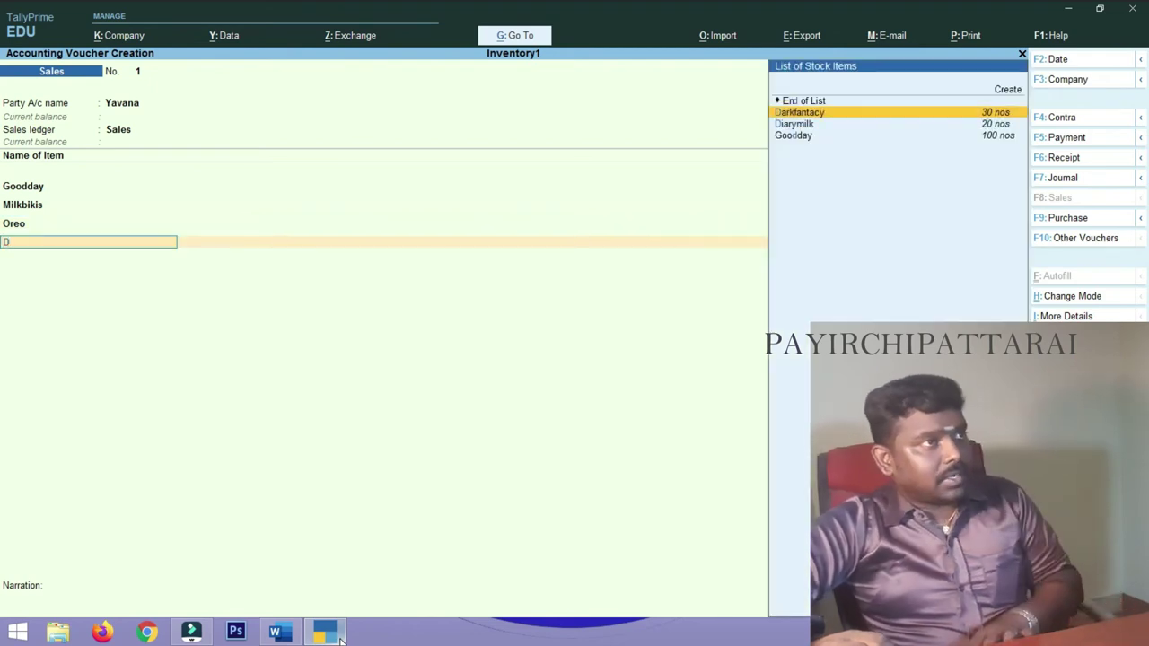
pyautogui.press('Return')
pyautogui.write('22')
pyautogui.press('Return')
pyautogui.write('20')
pyautogui.press('Return')
pyautogui.press('Return')
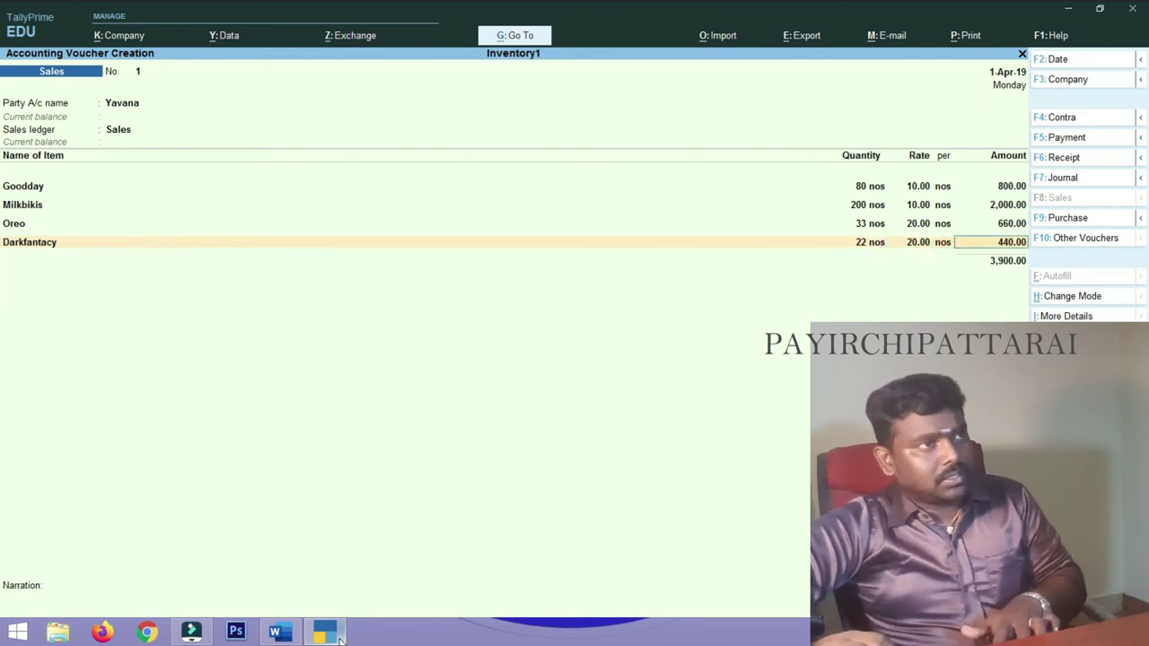
pyautogui.click(279, 633)
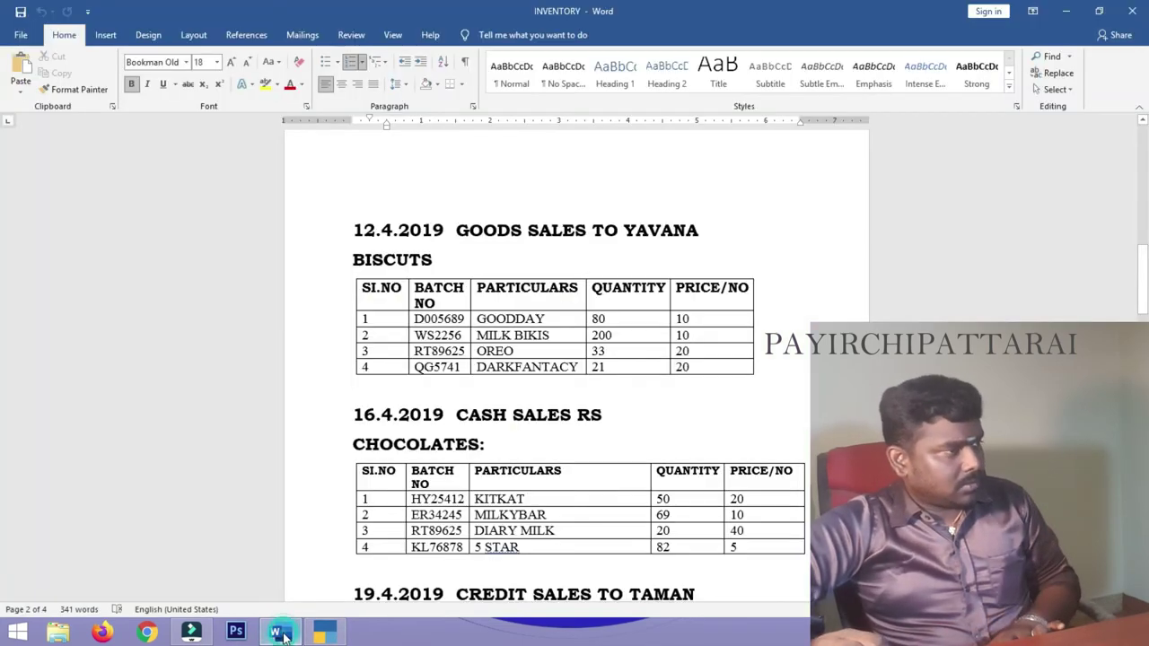
pyautogui.click(280, 634)
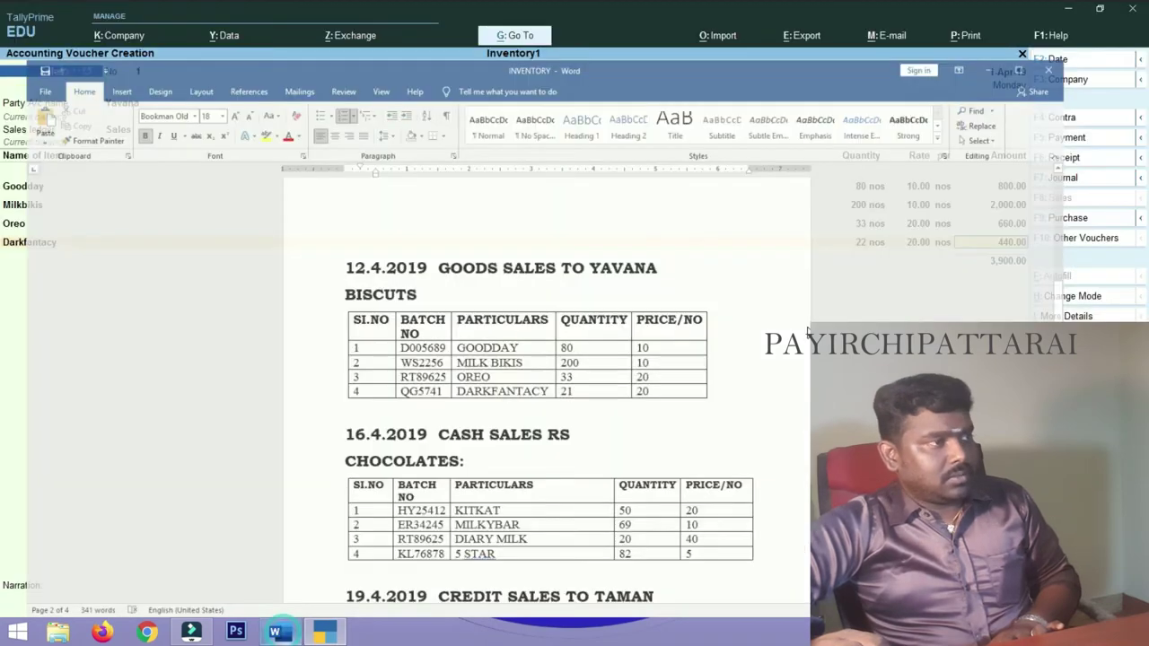
pyautogui.click(868, 245)
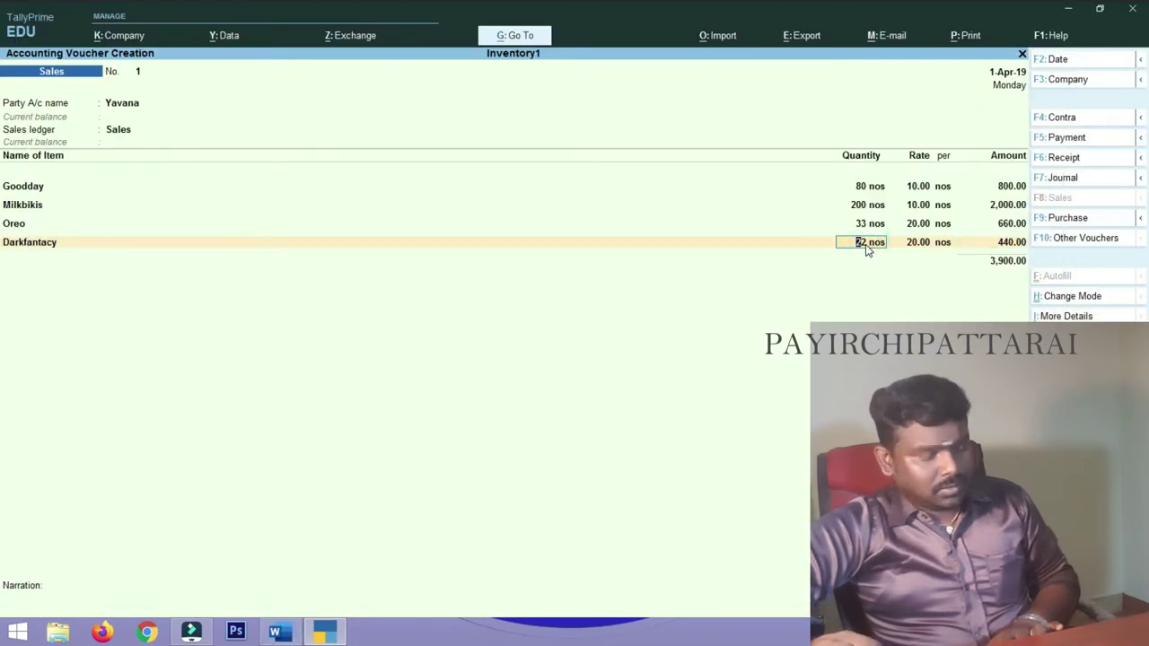
pyautogui.write('21')
pyautogui.press('Return')
pyautogui.press('Return')
pyautogui.press('Return')
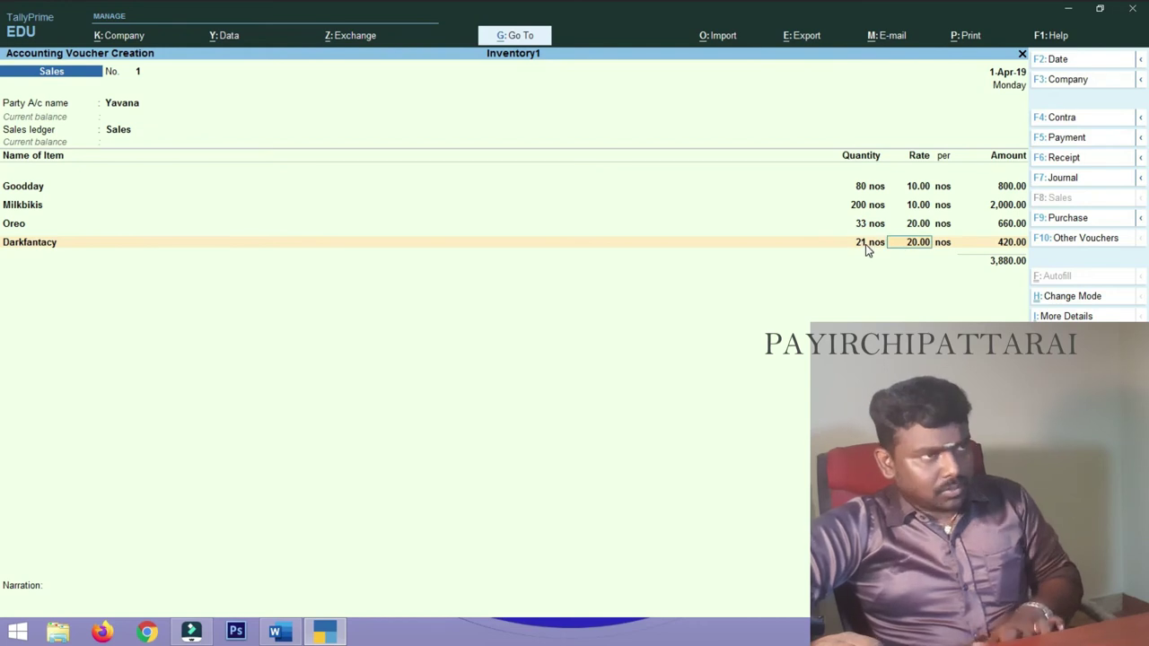
# - Close the item list and save the Yavana sales voucher totalling 3,880.00
pyautogui.press('Return')
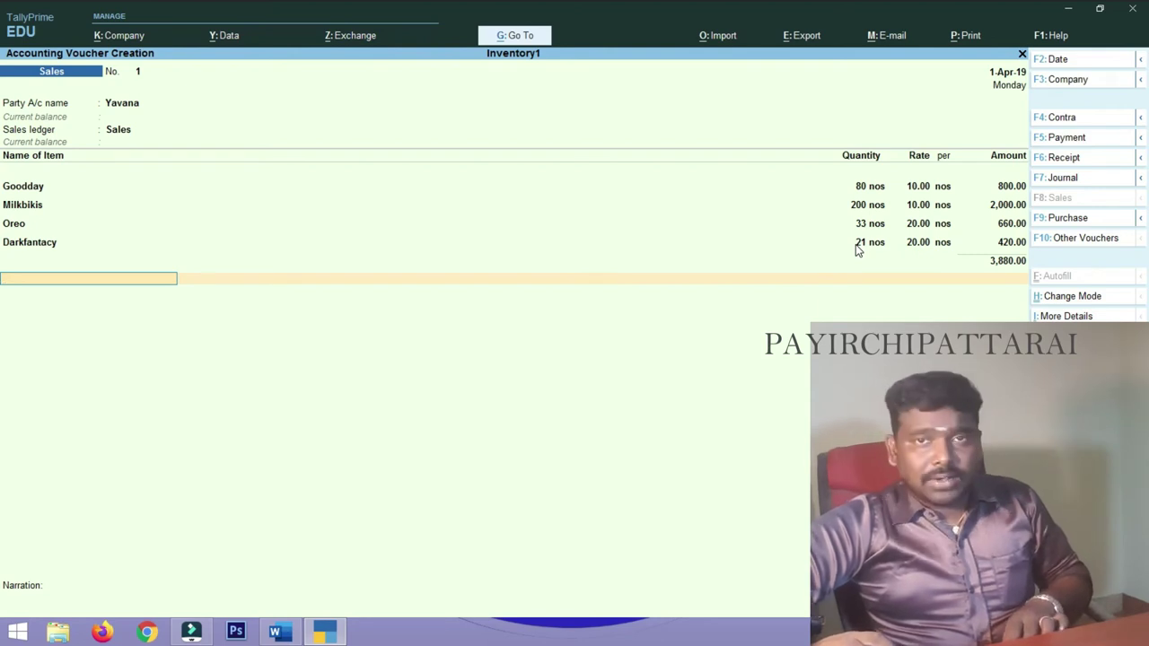
pyautogui.press('Return')
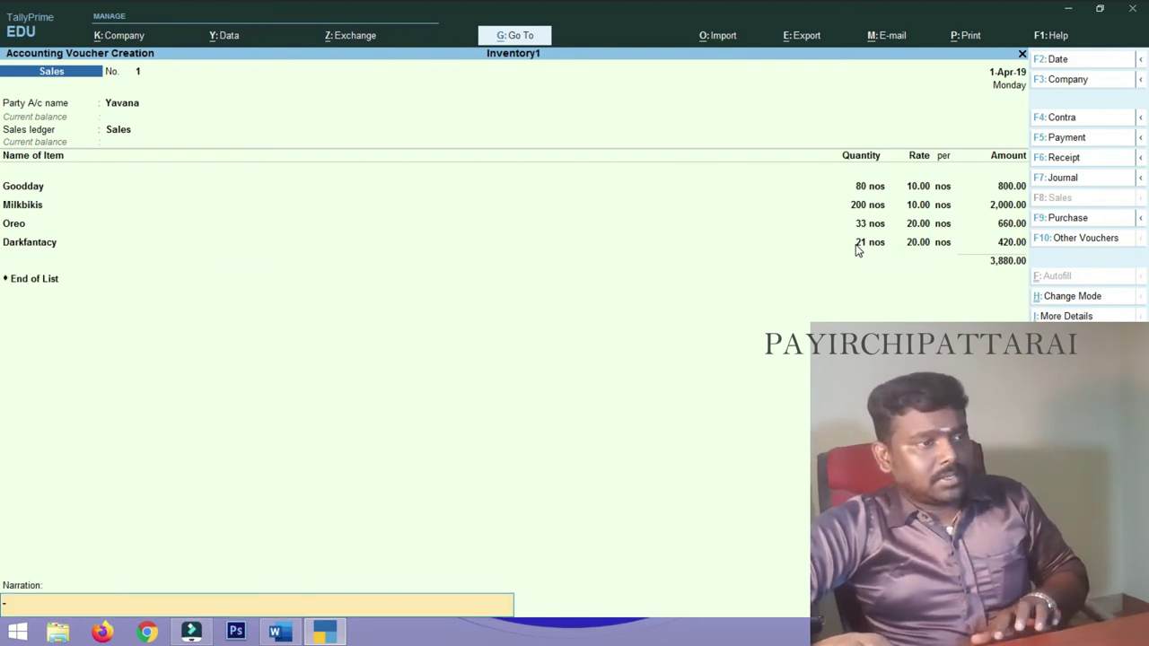
pyautogui.press('Return')
pyautogui.press('Return')
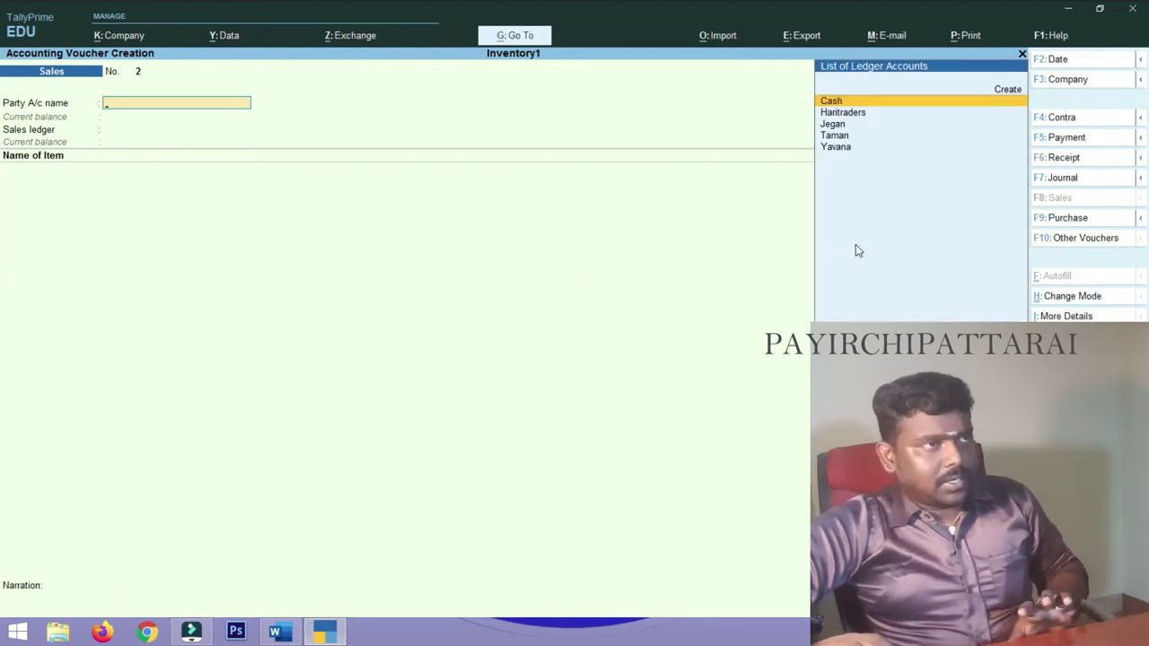
# - Scroll the Word sales tables to the 16.4.2019 chocolates cash sale list
pyautogui.click(276, 632)
pyautogui.scroll(-2, 542, 350)
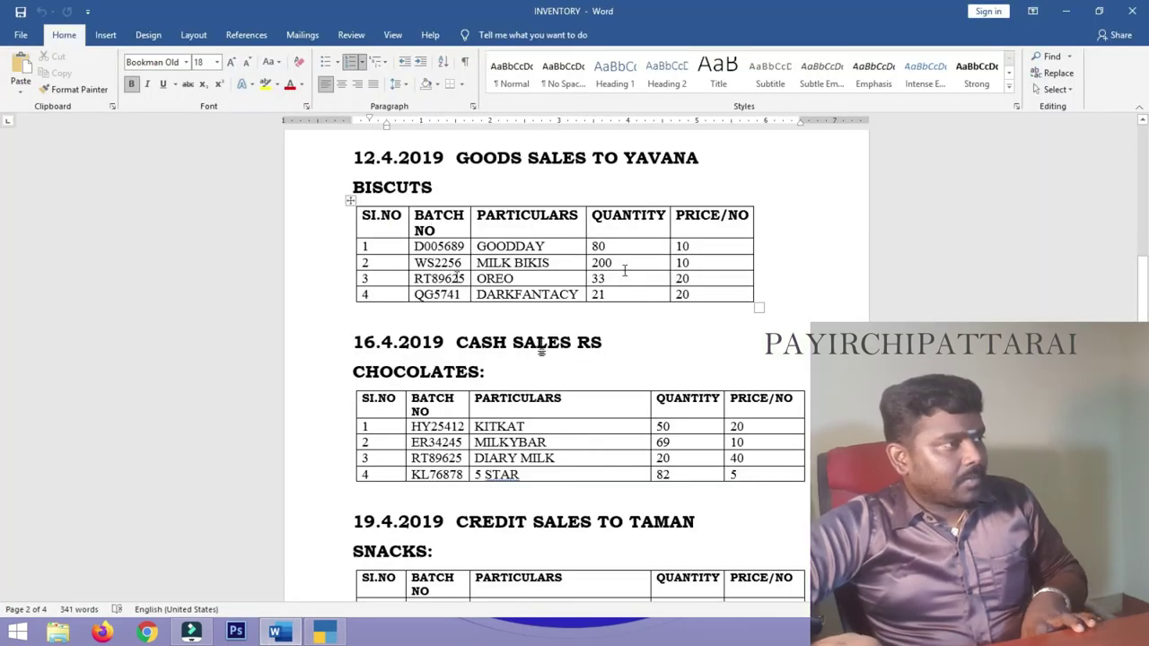
pyautogui.scroll(-2, 542, 350)
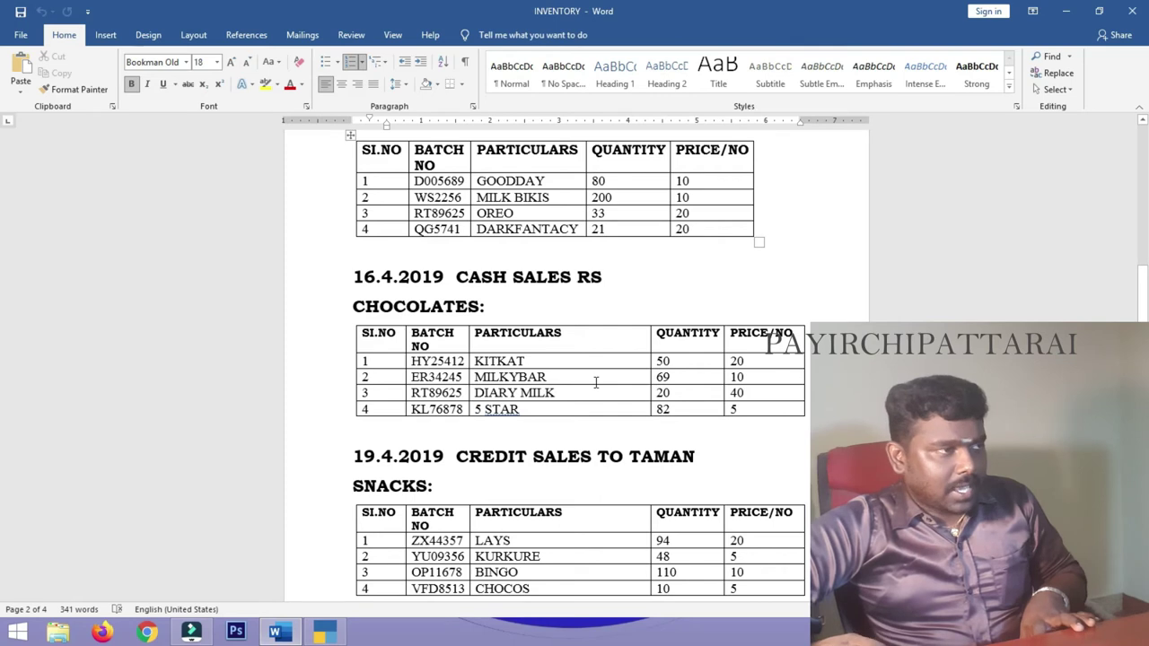
pyautogui.click(325, 634)
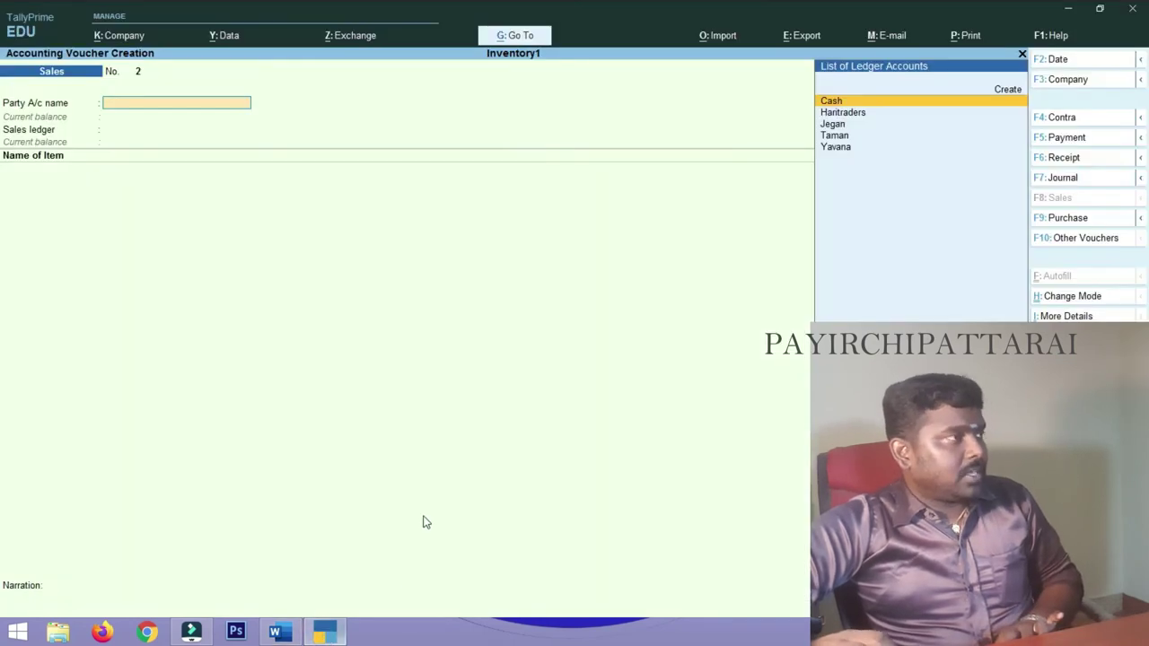
# - Set Cash as the party account, Sales as the ledger, and select Kitkat
pyautogui.write('ca')
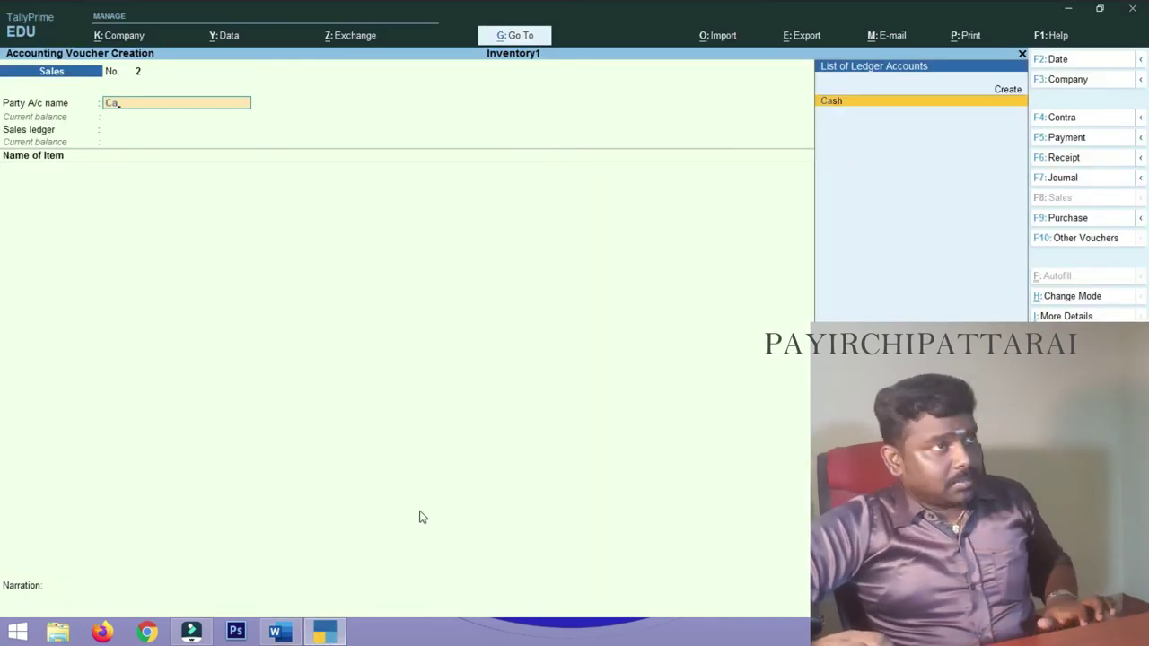
pyautogui.press('Return')
pyautogui.press('Return')
pyautogui.press('Return')
pyautogui.press('Return')
pyautogui.press('Return')
pyautogui.press('Return')
pyautogui.press('Return')
pyautogui.press('Return')
pyautogui.press('Return')
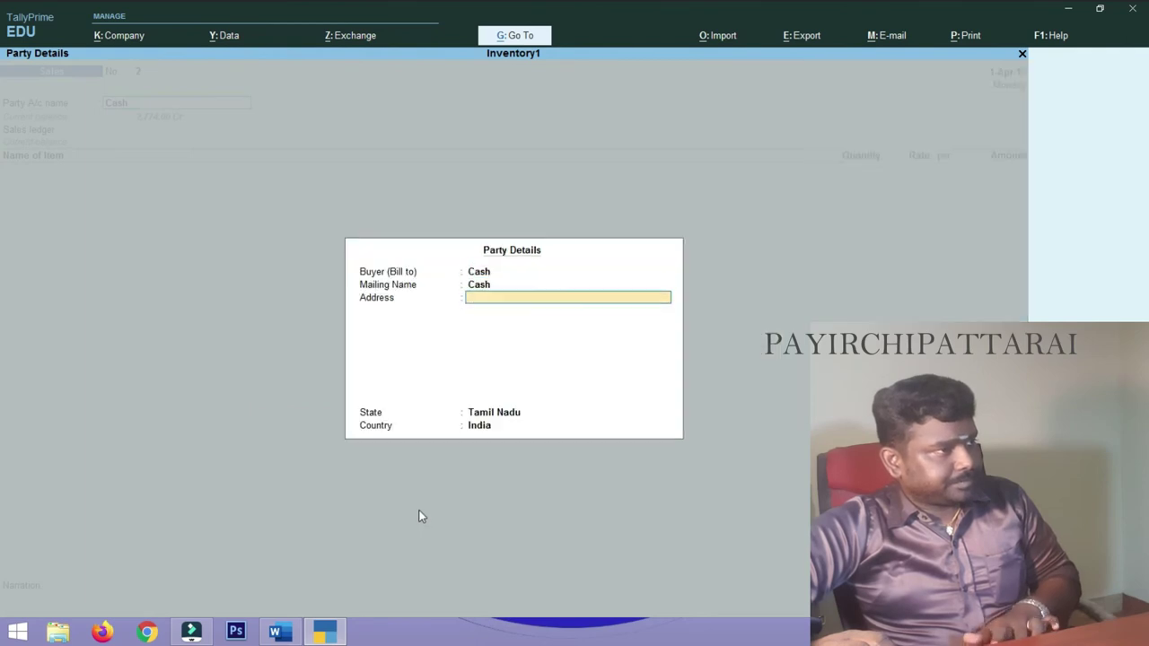
pyautogui.press('Return')
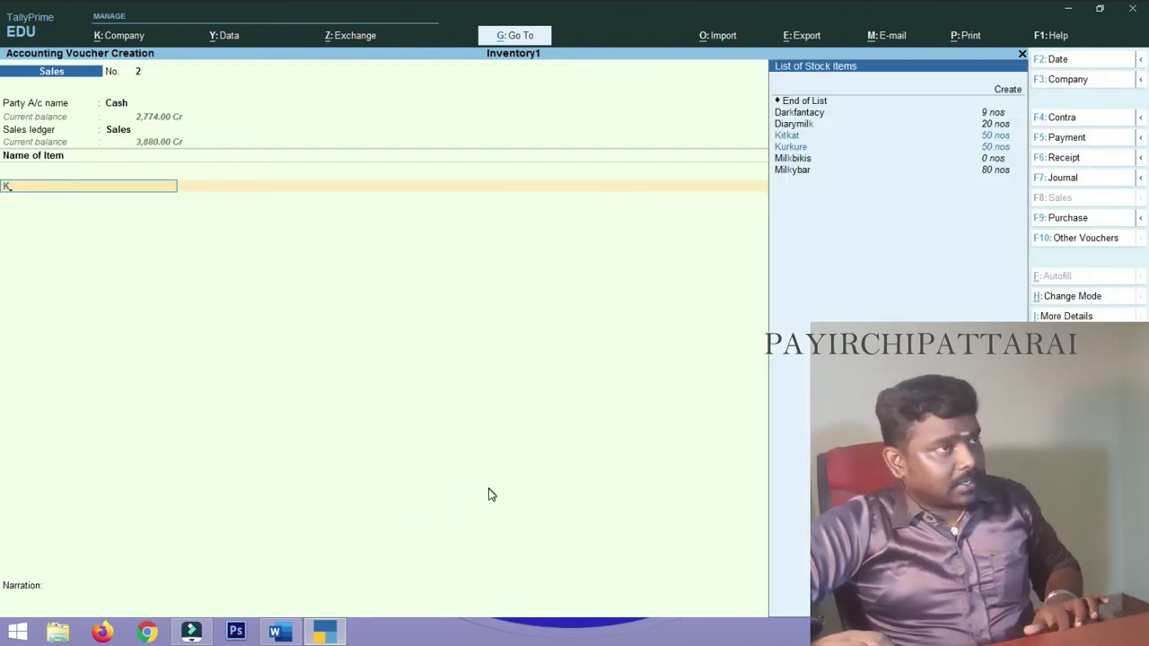
pyautogui.press('Down')
pyautogui.press('Down')
pyautogui.press('Down')
pyautogui.press('Down')
pyautogui.press('Return')
# - Enter Kitkat with quantity 50 at rate 20
pyautogui.click(295, 629)
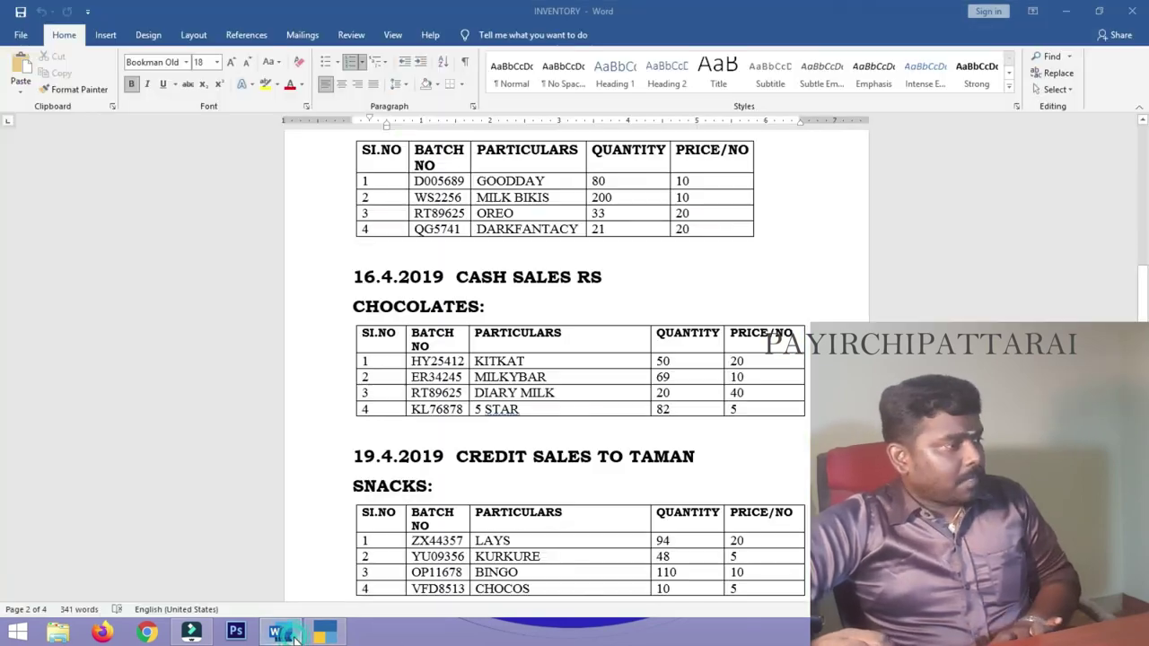
pyautogui.click(295, 637)
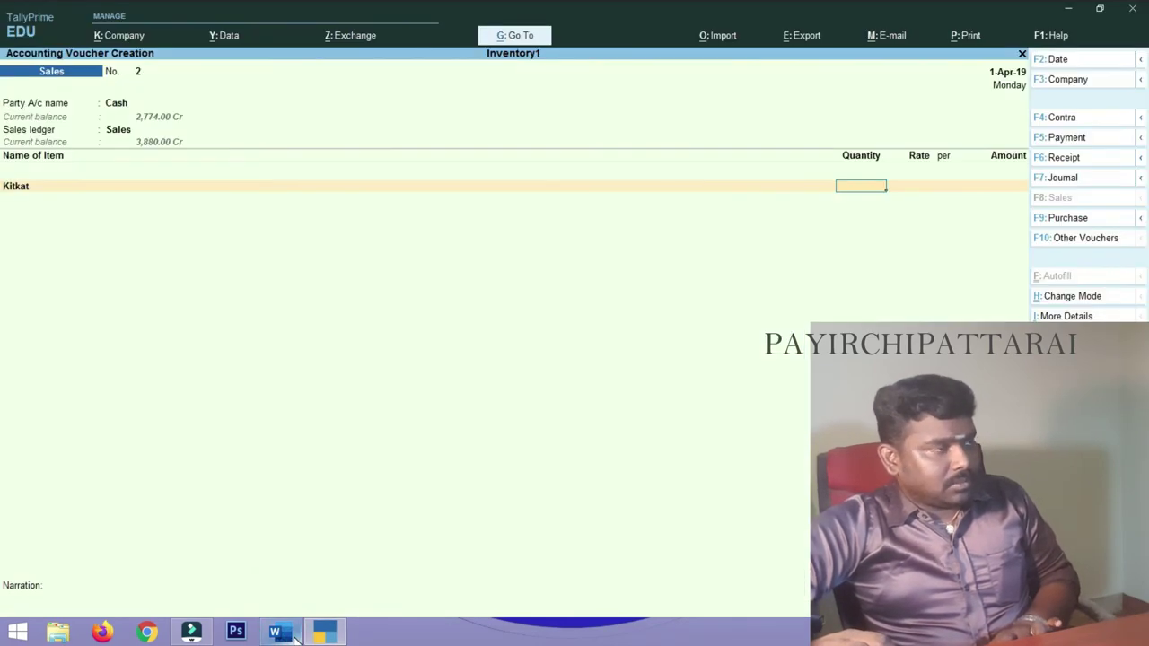
pyautogui.write('50')
pyautogui.press('Return')
pyautogui.write('20')
pyautogui.press('Return')
pyautogui.press('Return')
pyautogui.press('Return')
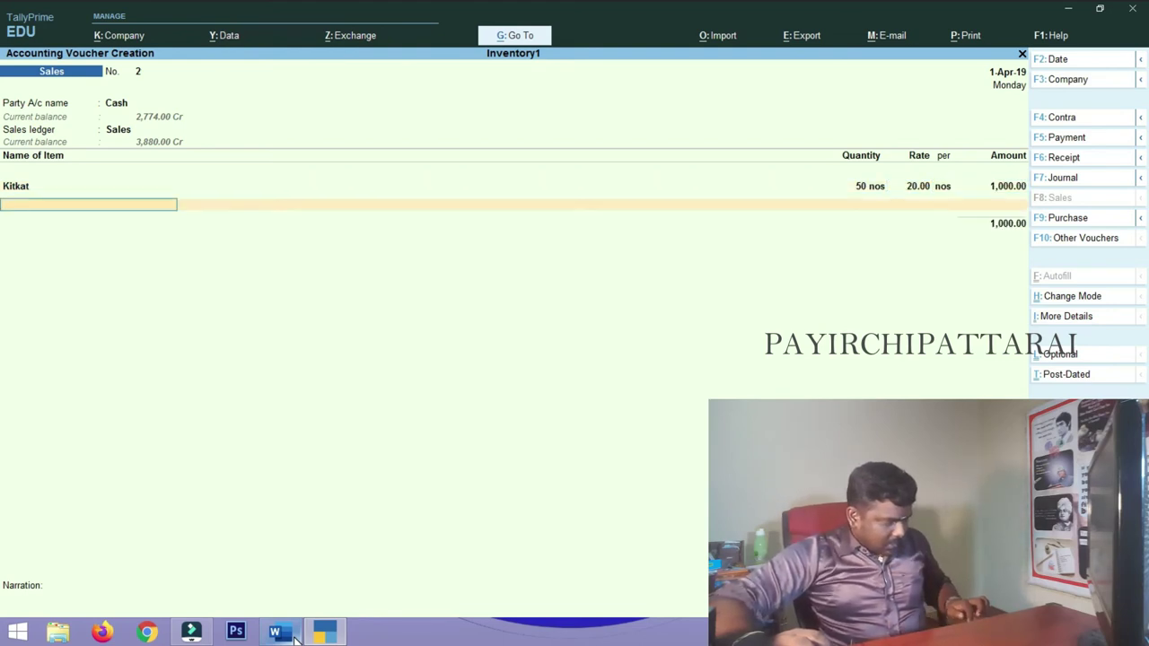
# - Add Milkybar as the second item with quantity 69
pyautogui.write('Dairymilk')
pyautogui.click(276, 636)
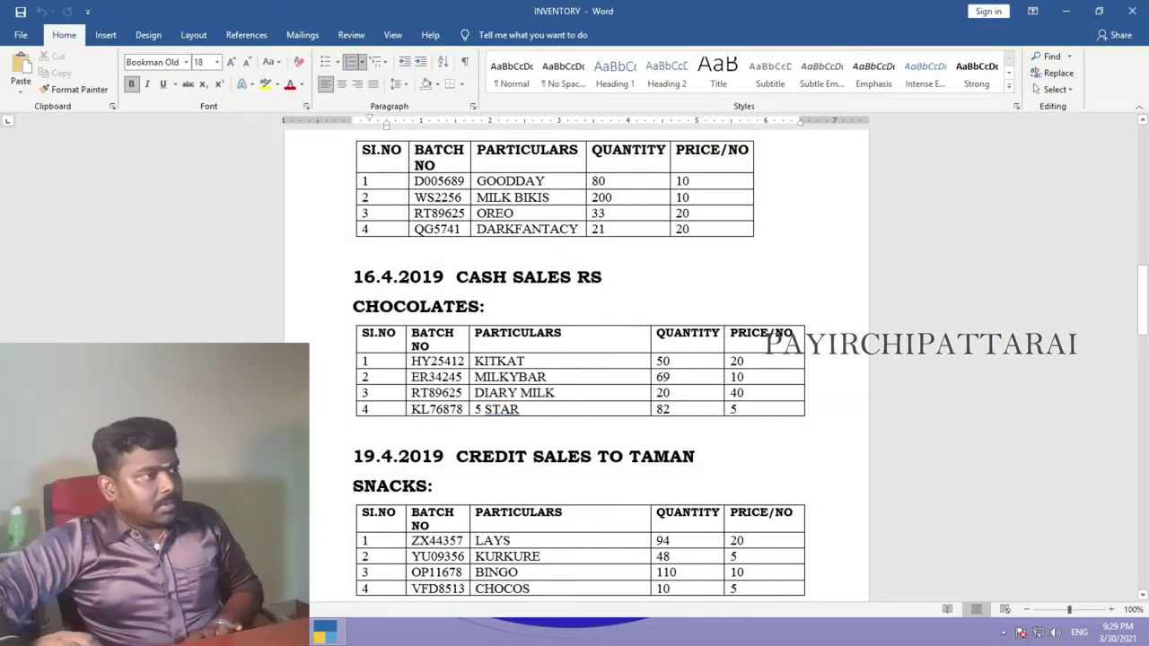
pyautogui.click(191, 633)
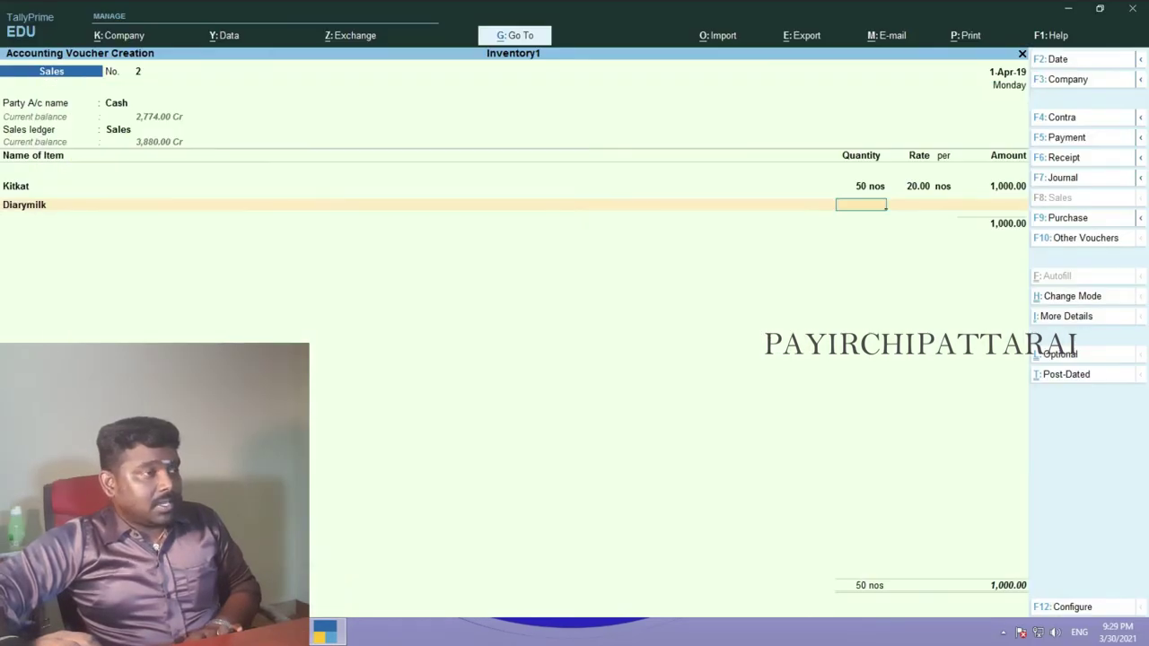
pyautogui.click(24, 205)
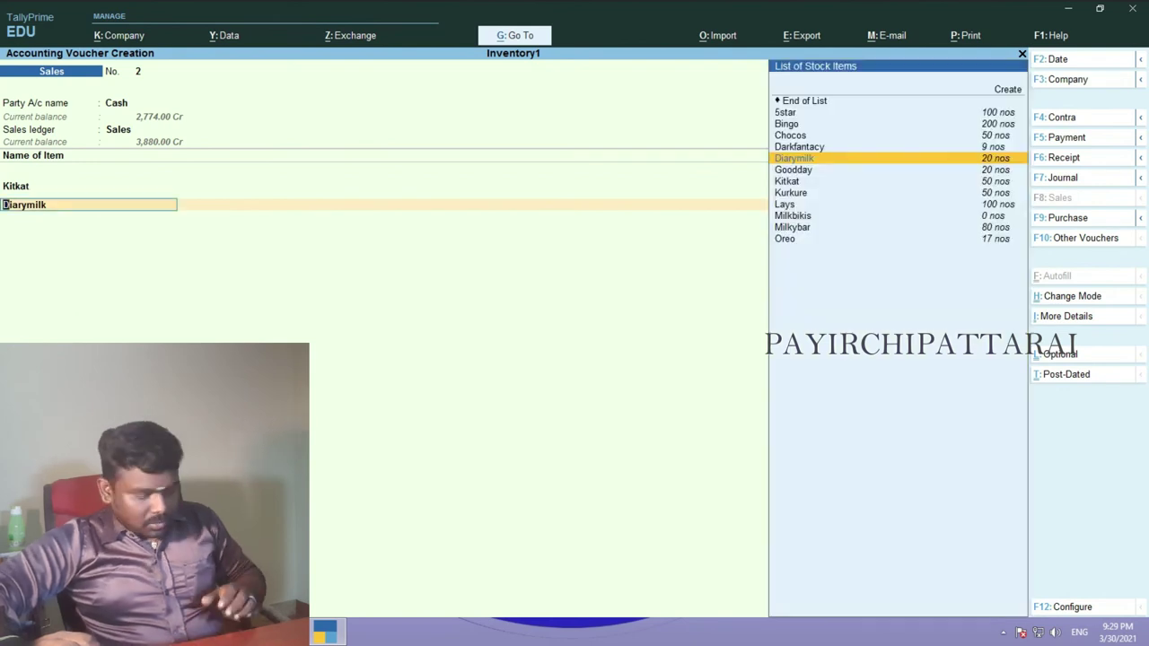
pyautogui.press('Down')
pyautogui.press('Down')
pyautogui.press('Down')
pyautogui.press('Down')
pyautogui.press('Down')
pyautogui.press('Down')
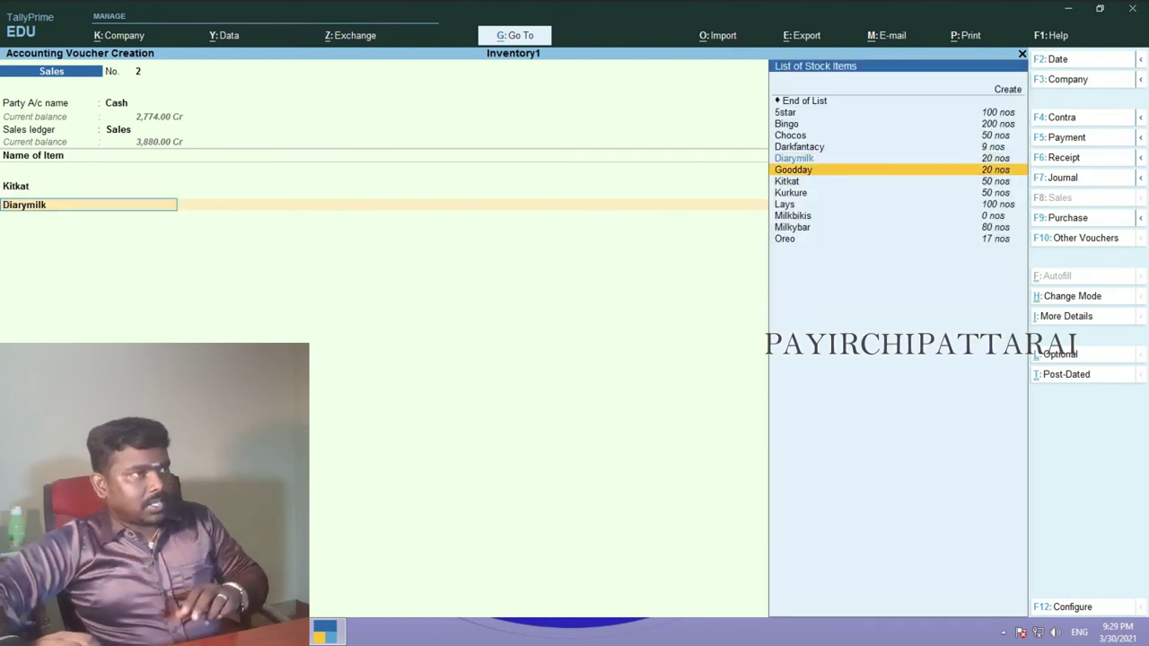
pyautogui.press('Return')
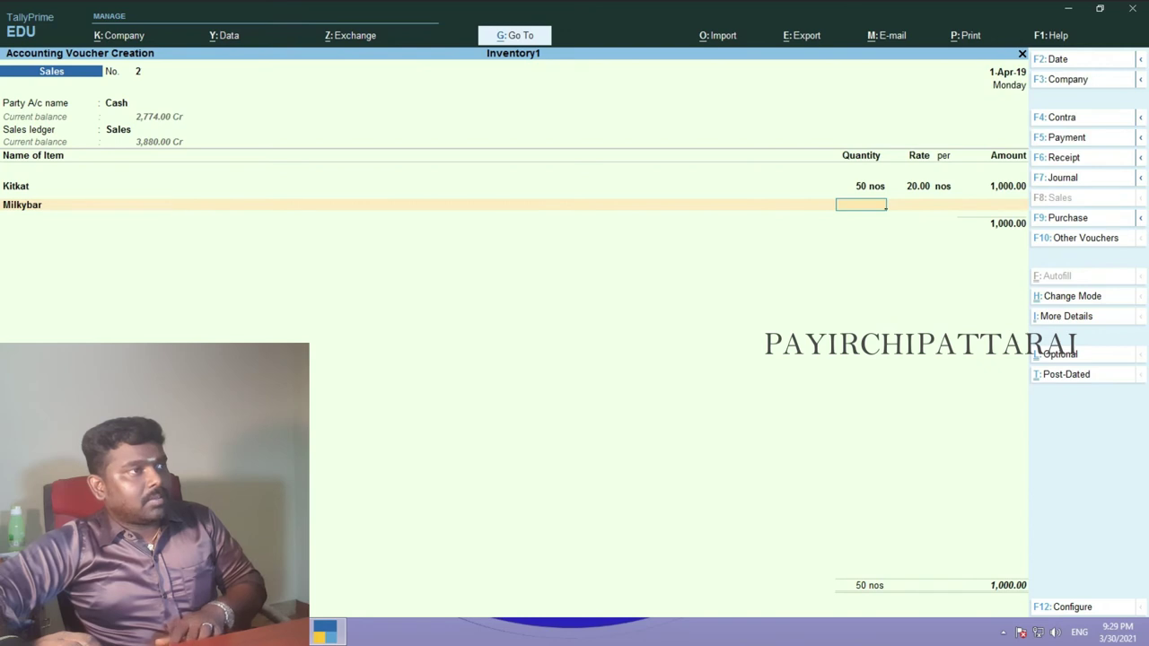
pyautogui.press('Return')
pyautogui.press('Return')
pyautogui.press('Return')
pyautogui.press('Return')
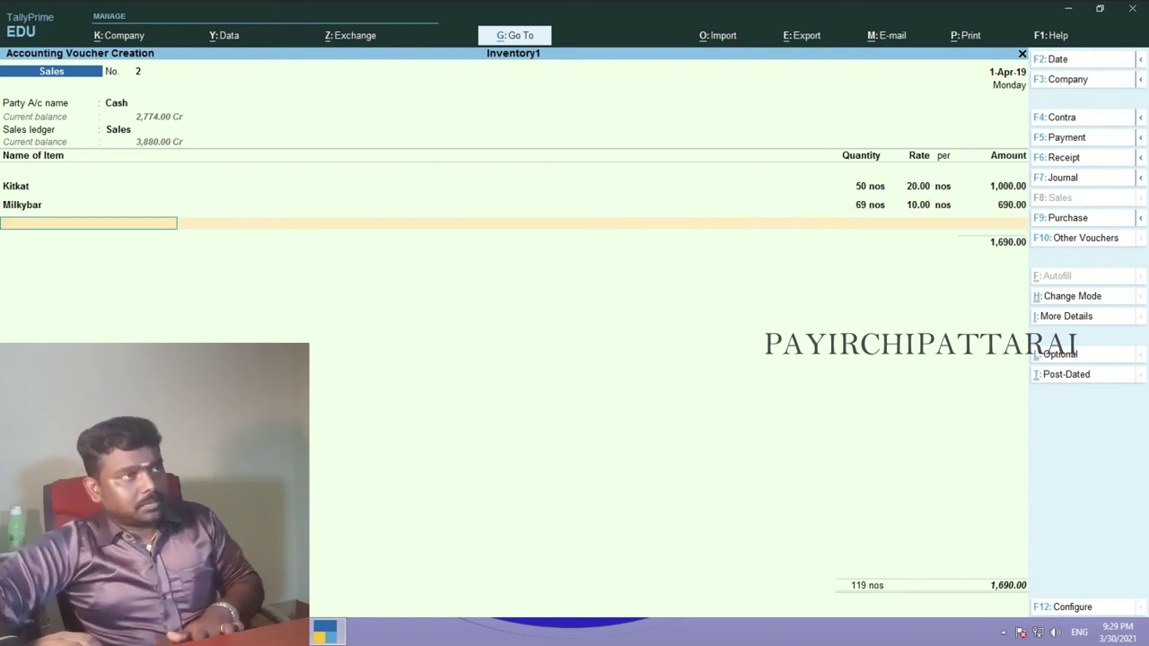
# - Add Diarymilk with quantity 20 at rate 40
pyautogui.write('D')
pyautogui.press('Down')
pyautogui.press('Down')
pyautogui.press('Return')
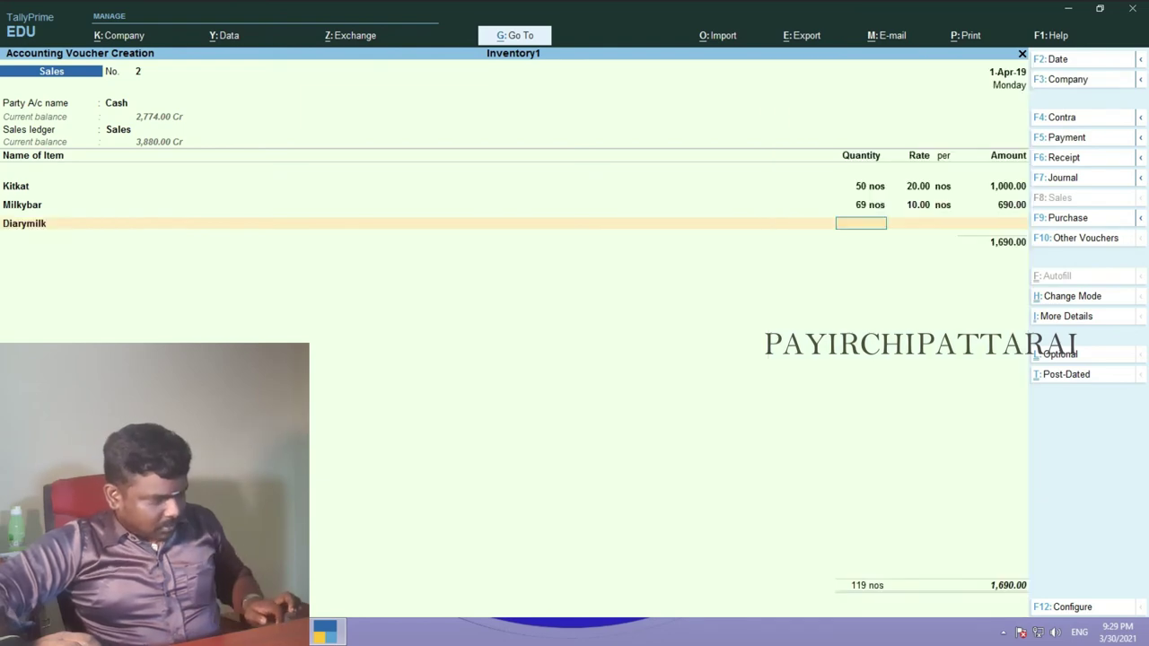
pyautogui.hotkey('alt', 'Tab')
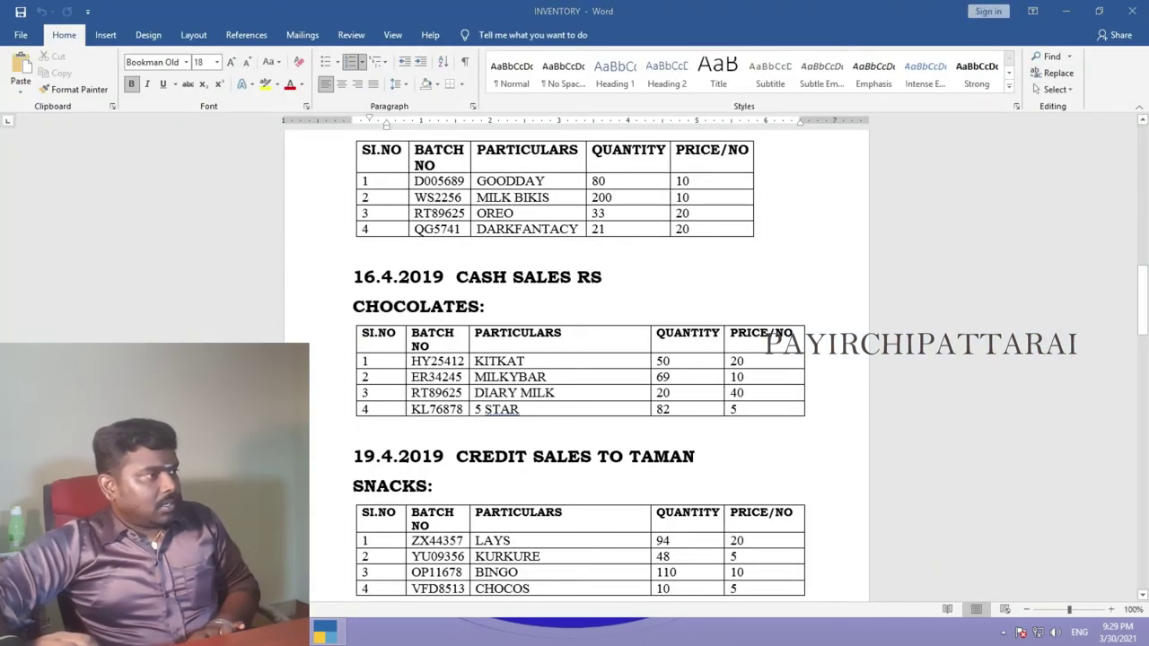
pyautogui.hotkey('alt', 'Tab')
pyautogui.write('20')
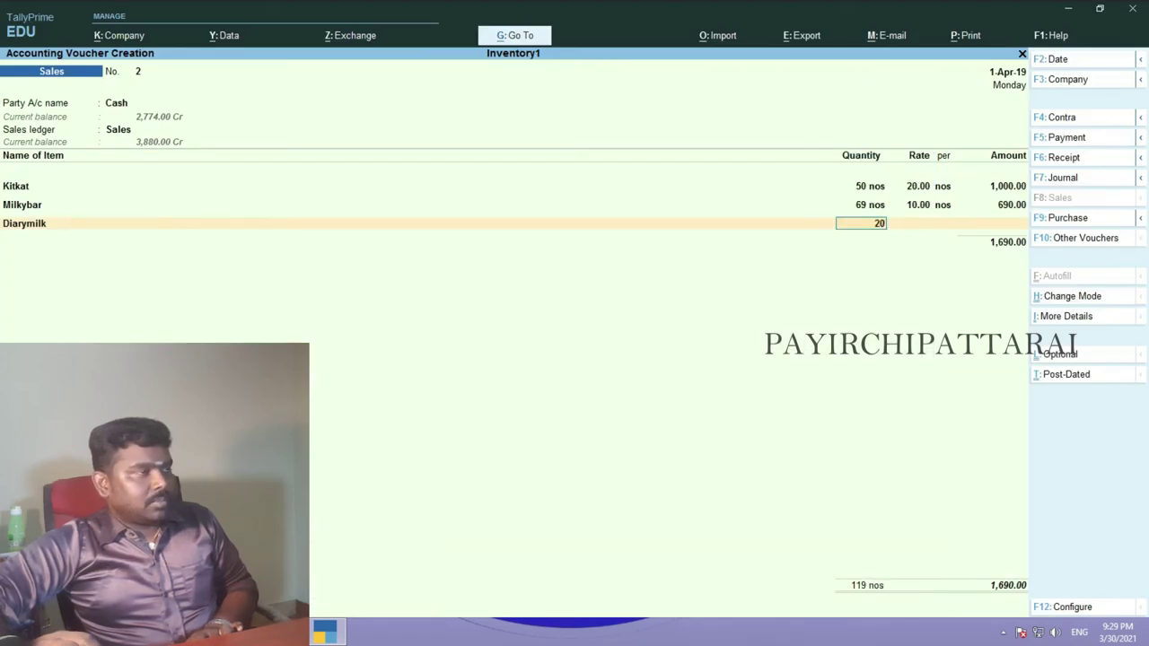
pyautogui.press('Return')
pyautogui.write('40')
pyautogui.press('Return')
pyautogui.press('Return')
pyautogui.press('Return')
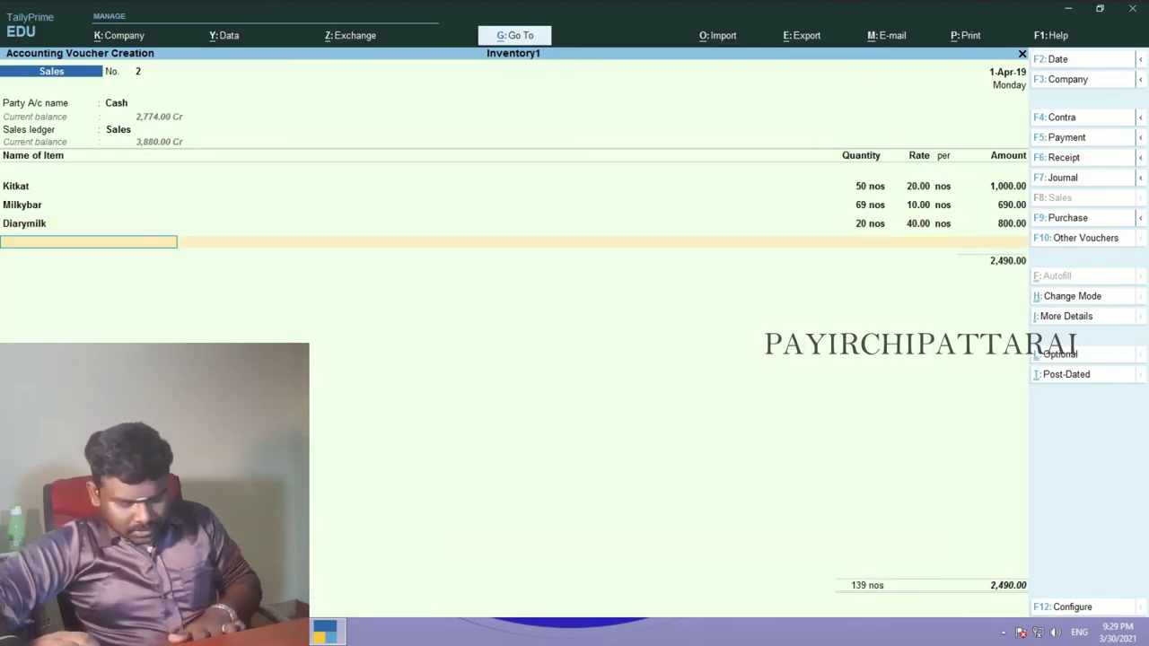
# - Add 5star with quantity 82 at rate 5
pyautogui.write('5')
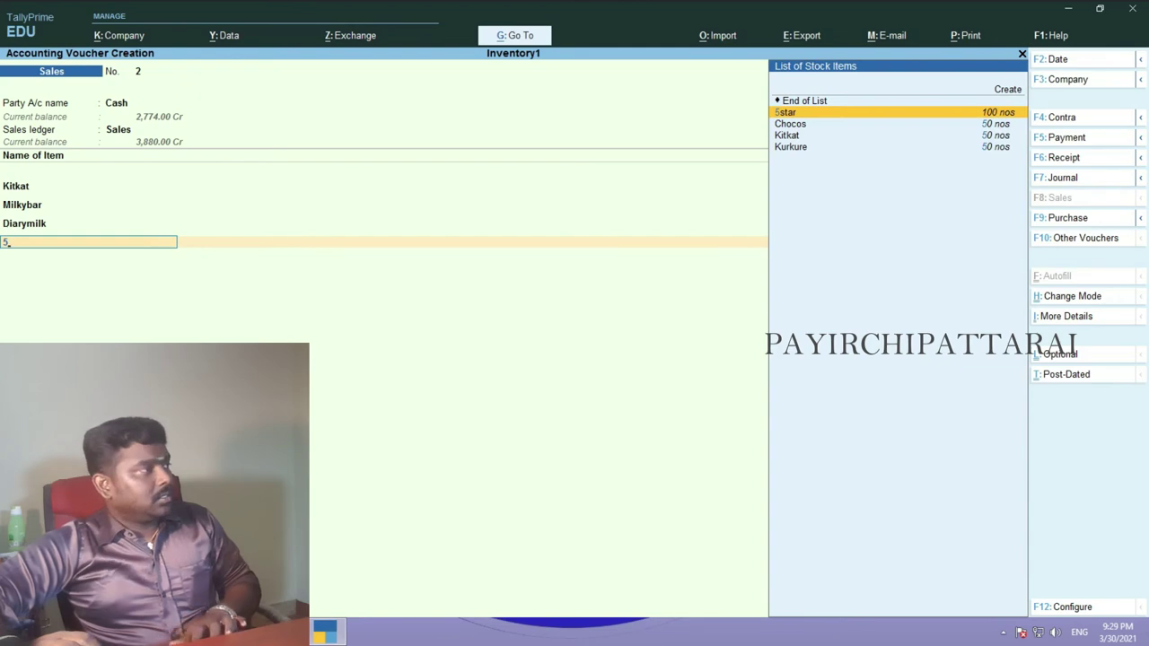
pyautogui.press('Return')
pyautogui.hotkey('alt', 'Tab')
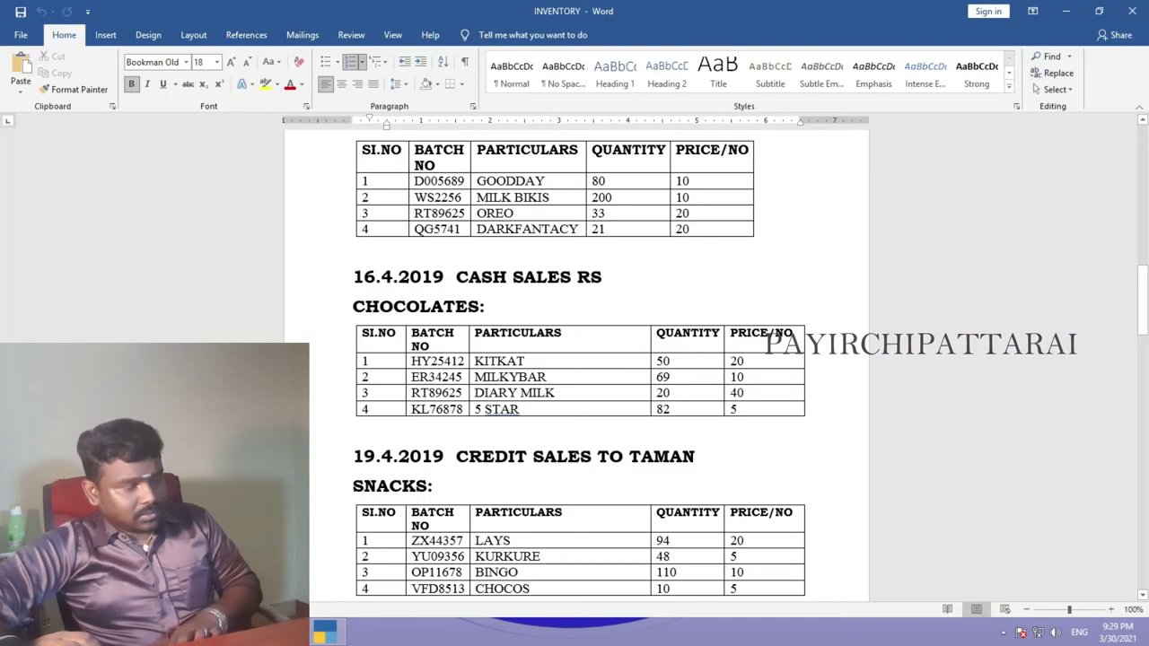
pyautogui.hotkey('alt', 'Tab')
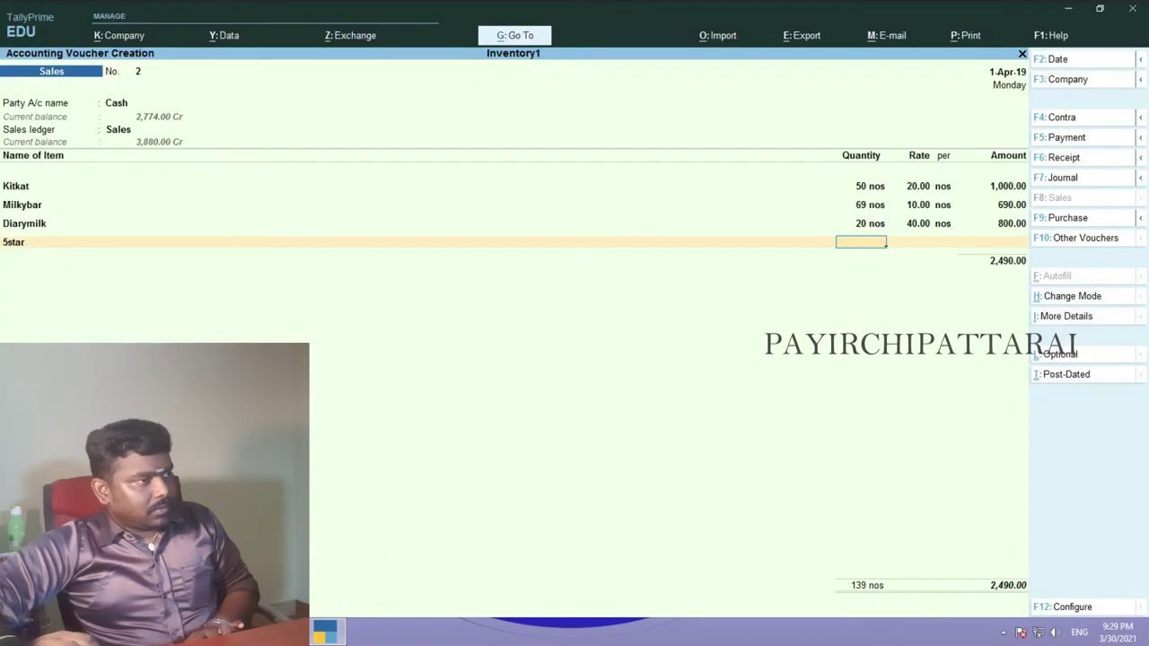
pyautogui.press('Return')
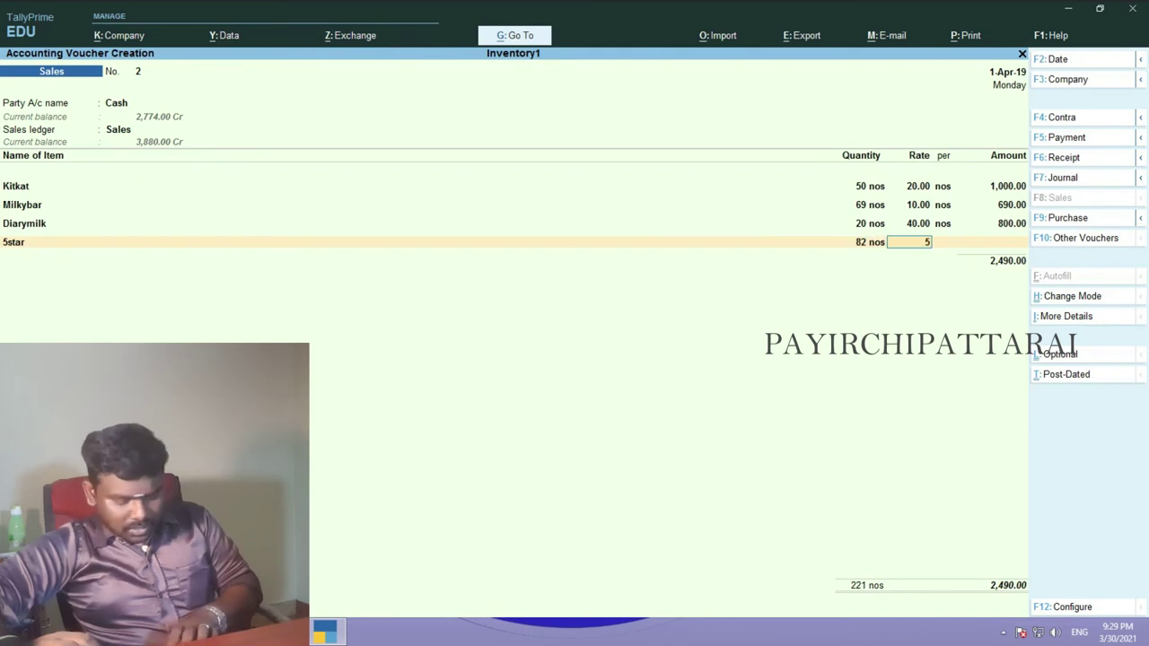
pyautogui.write('5')
pyautogui.press('Return')
pyautogui.press('Return')
pyautogui.press('Return')
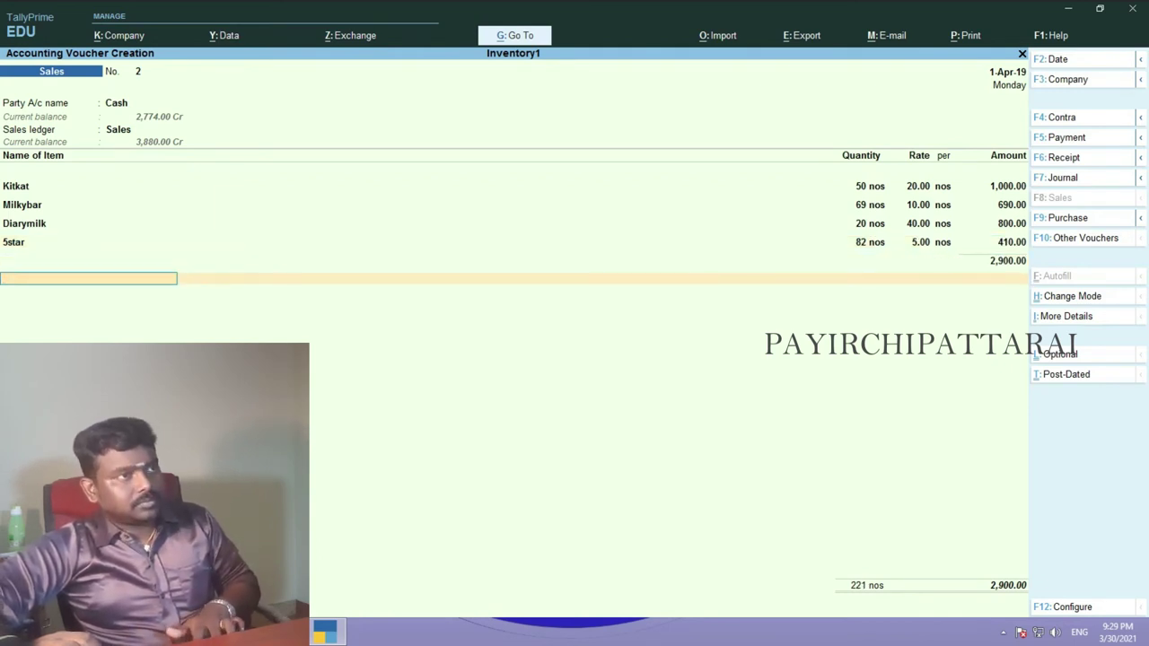
# - End the item list and save the cash voucher totalling 2,900.00
pyautogui.press('Return')
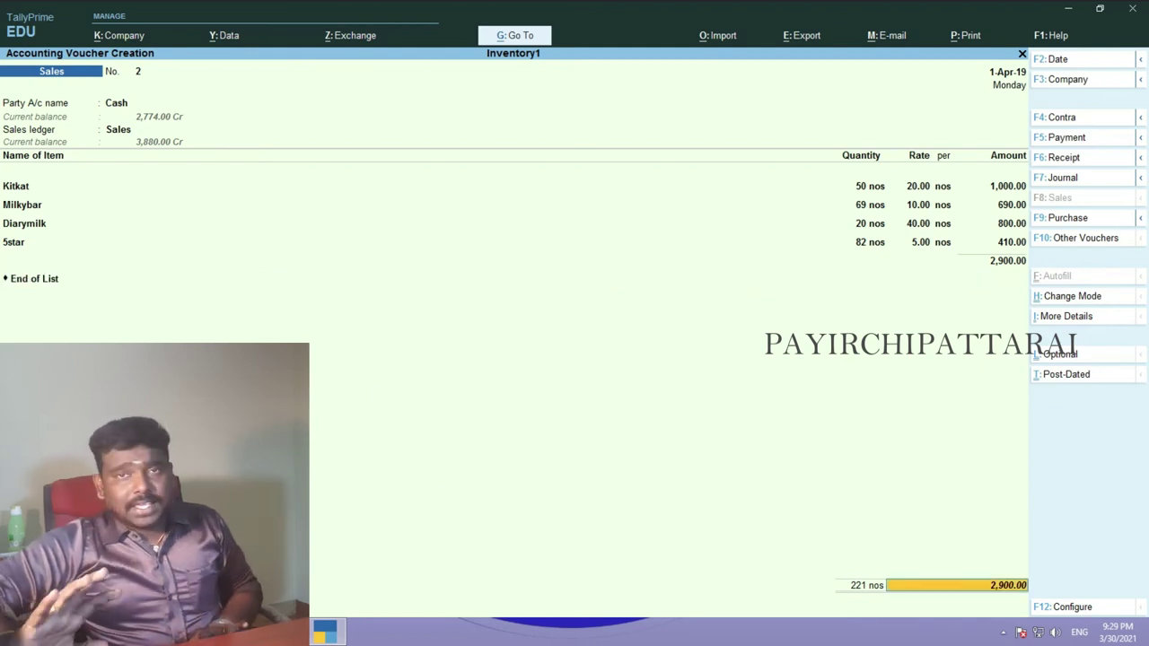
pyautogui.press('Return')
pyautogui.press('Return')
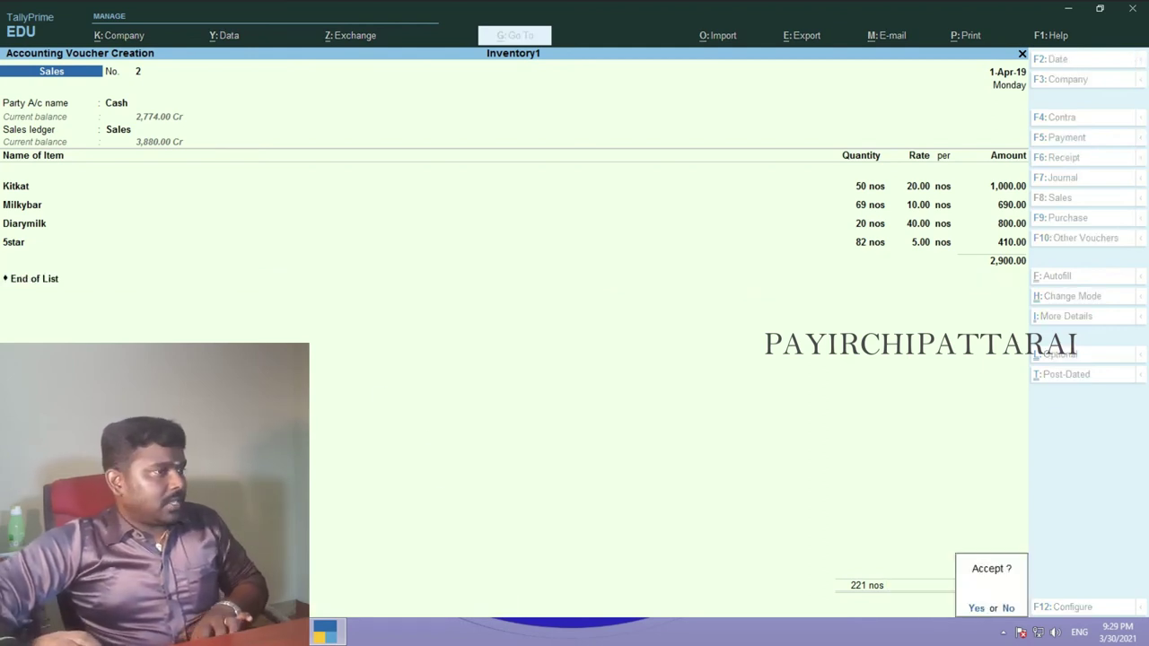
pyautogui.press('y')
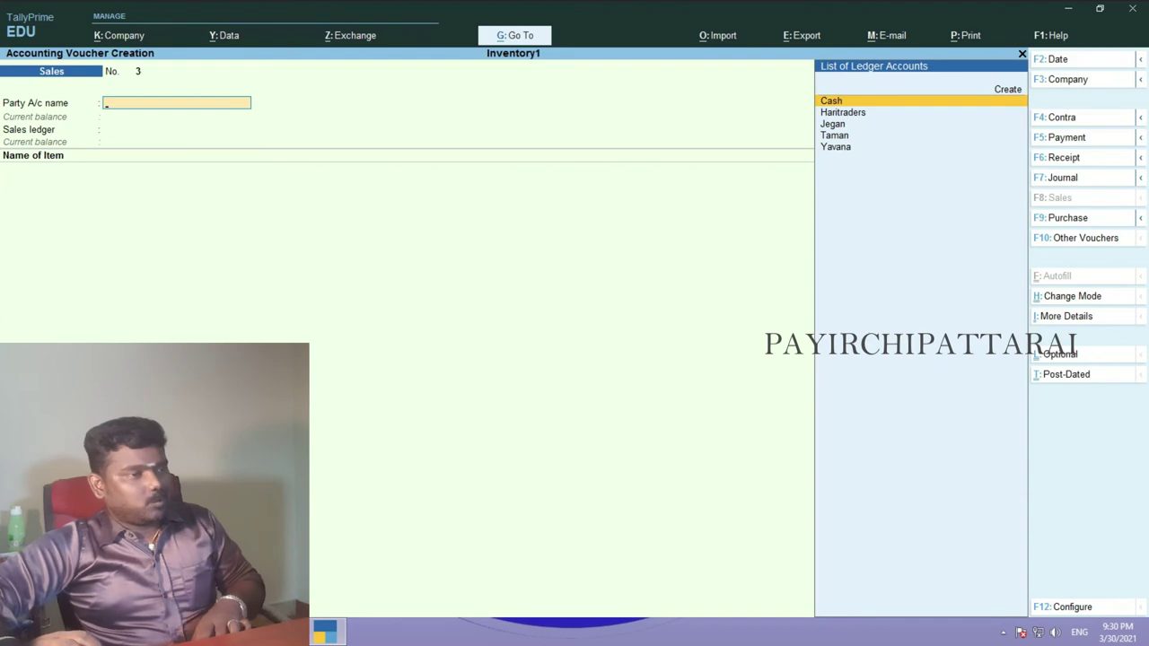
# - Review the credit sales SNACKS table in the Word document
pyautogui.hotkey('alt', 'Tab')
pyautogui.scroll(-2, 701, 417)
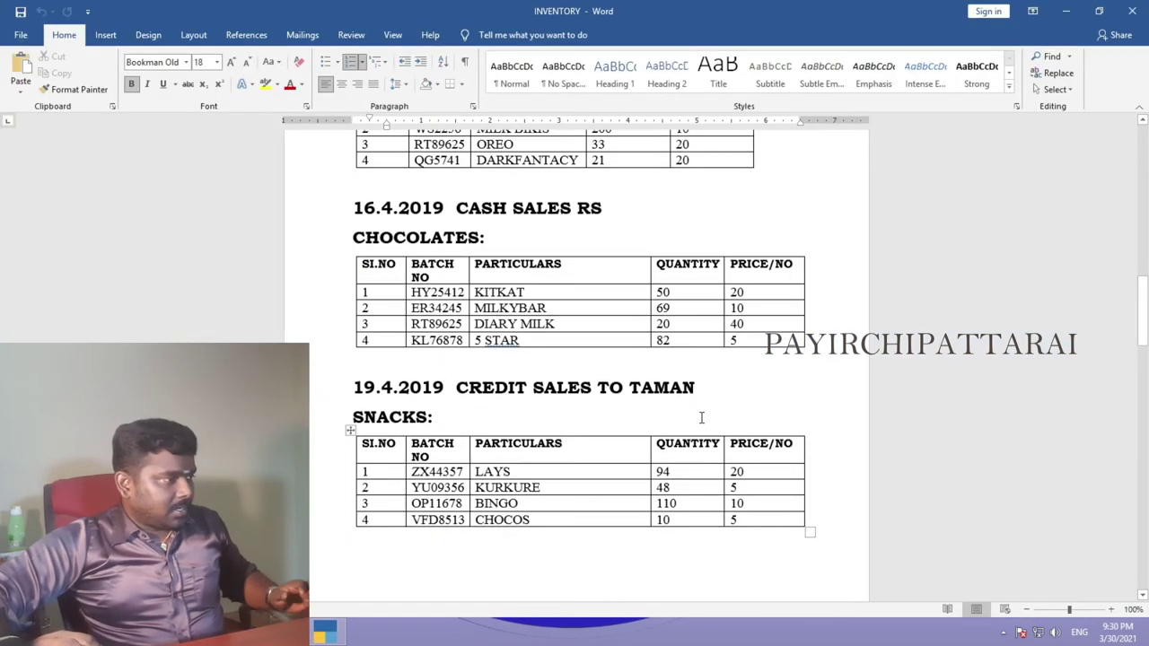
pyautogui.scroll(-3, 701, 418)
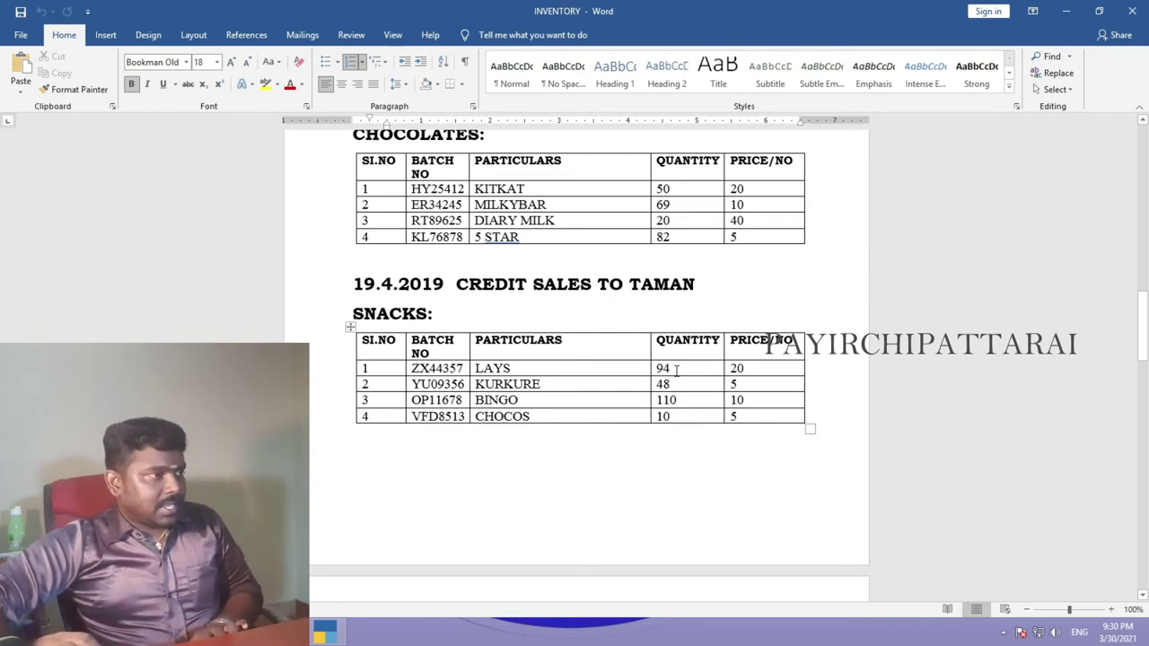
pyautogui.click(325, 633)
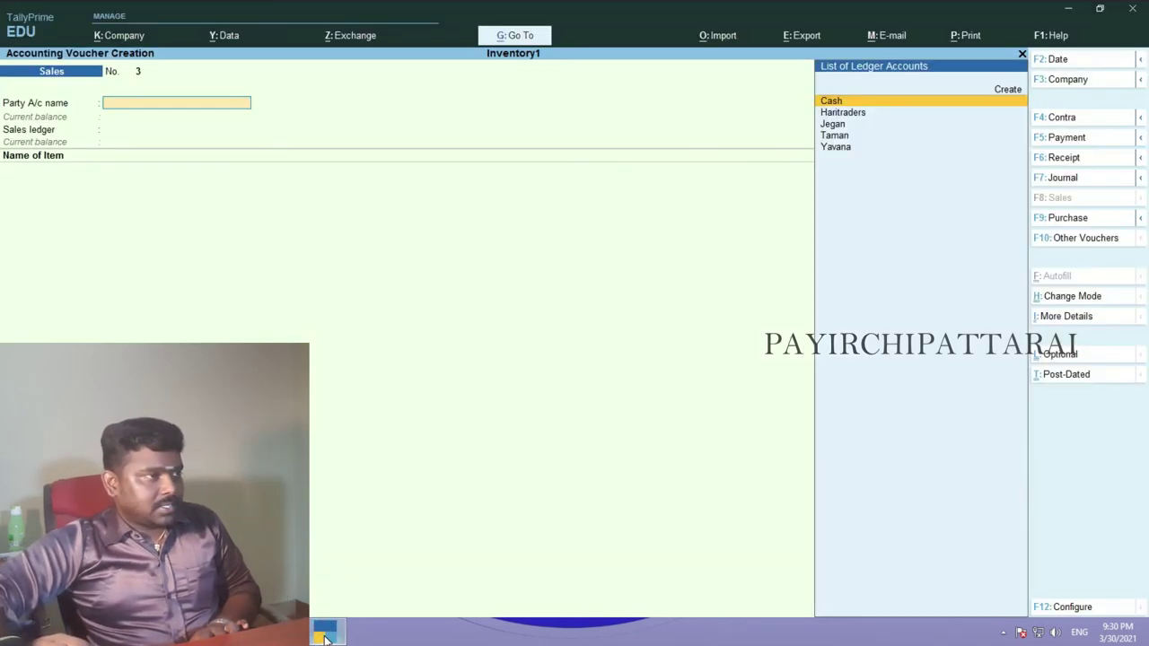
# - Choose the credit party, skip party details, set Sales ledger, and select Lays
pyautogui.press('Down')
pyautogui.press('Down')
pyautogui.press('Down')
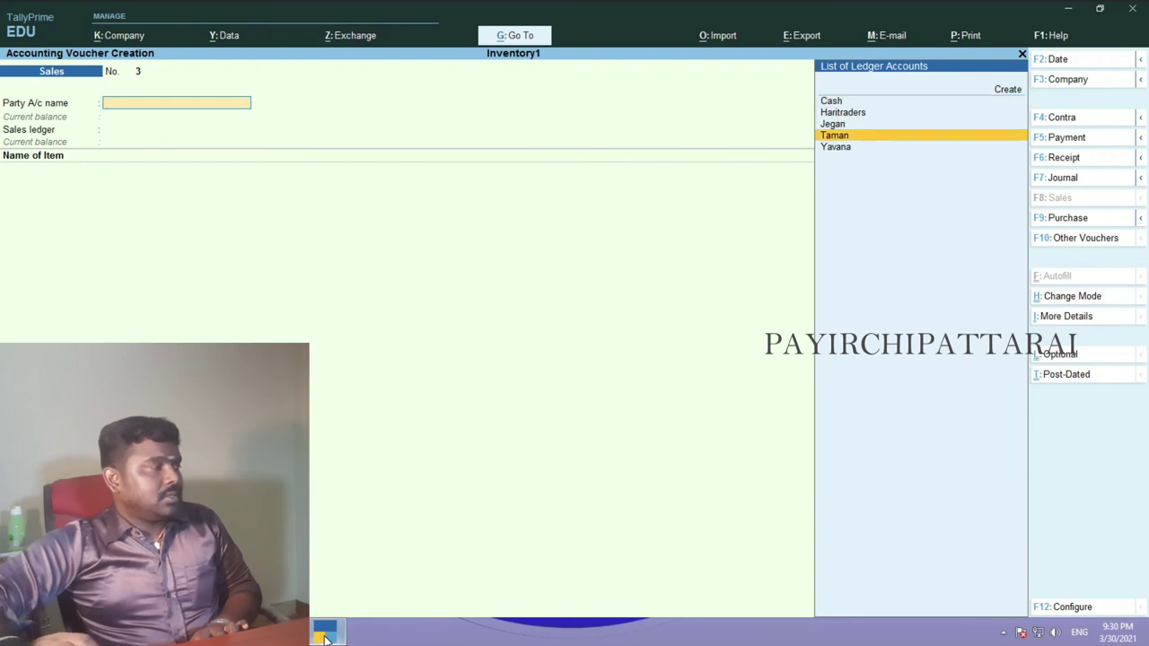
pyautogui.press('Return')
pyautogui.press('Return')
pyautogui.press('Return')
pyautogui.press('Return')
pyautogui.press('Return')
pyautogui.press('Return')
pyautogui.press('Return')
pyautogui.press('Return')
pyautogui.press('Return')
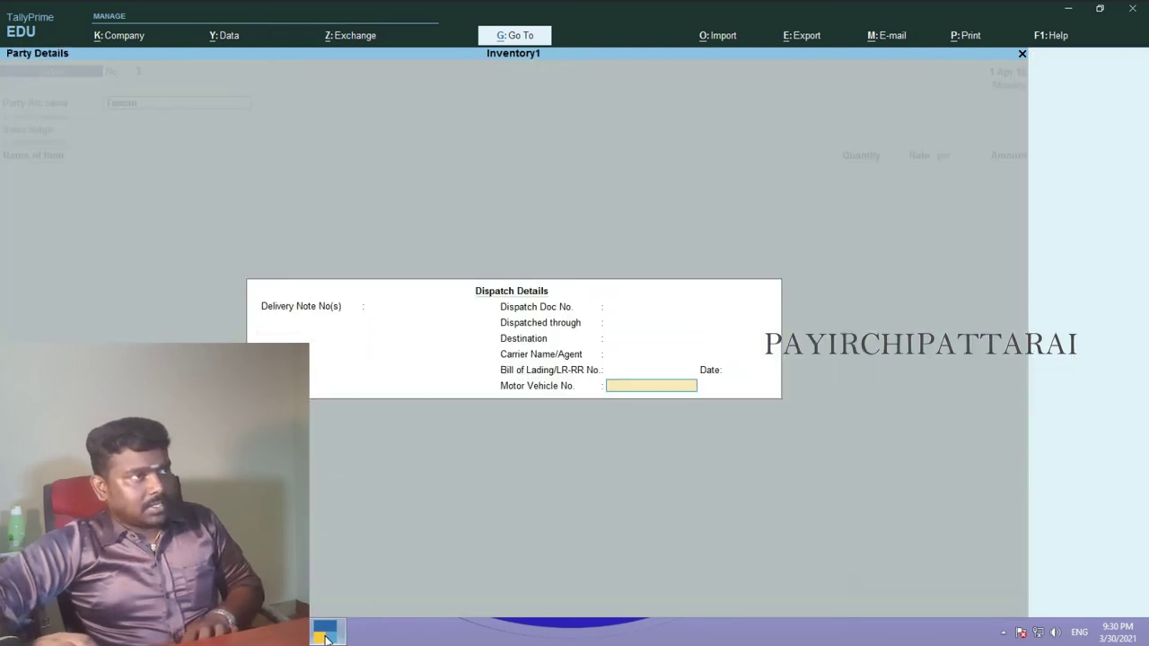
pyautogui.press('Return')
pyautogui.press('Return')
pyautogui.press('Return')
pyautogui.press('Return')
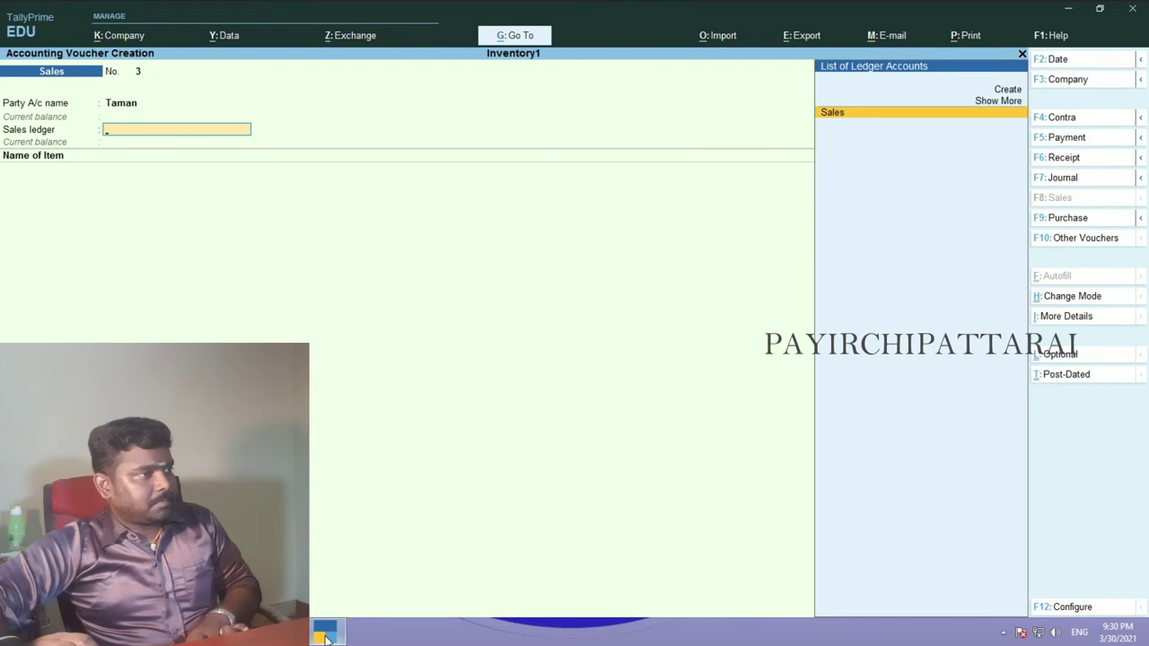
pyautogui.press('Return')
pyautogui.press('Down')
pyautogui.press('Down')
pyautogui.press('Return')
pyautogui.hotkey('alt', 'Tab')
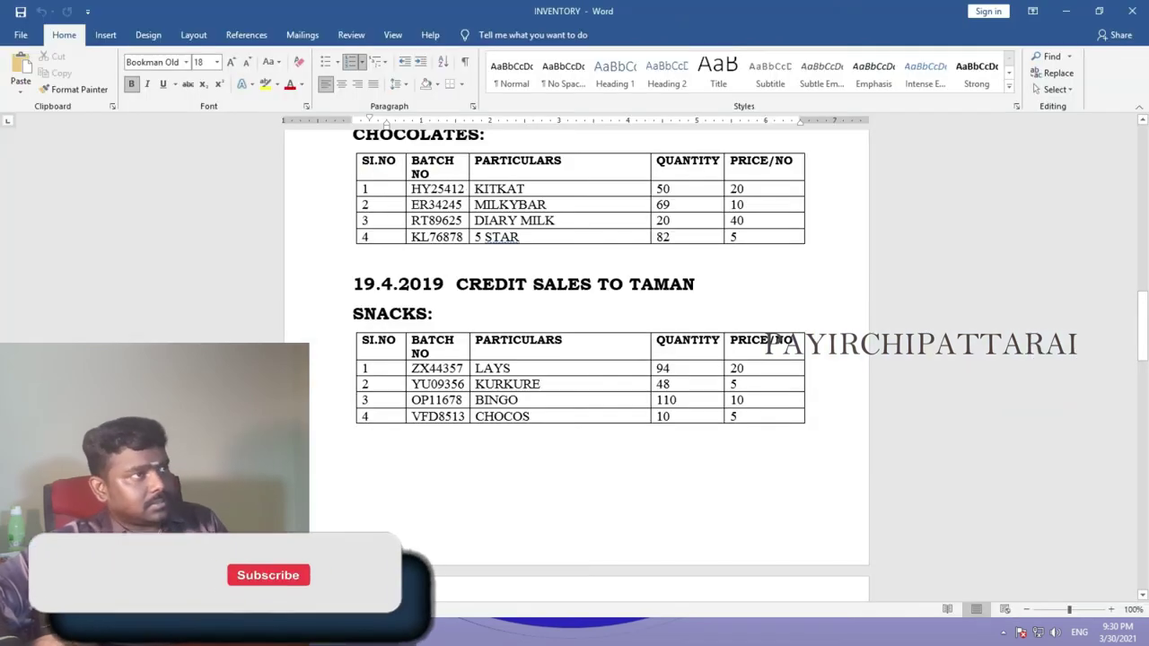
pyautogui.hotkey('alt', 'Tab')
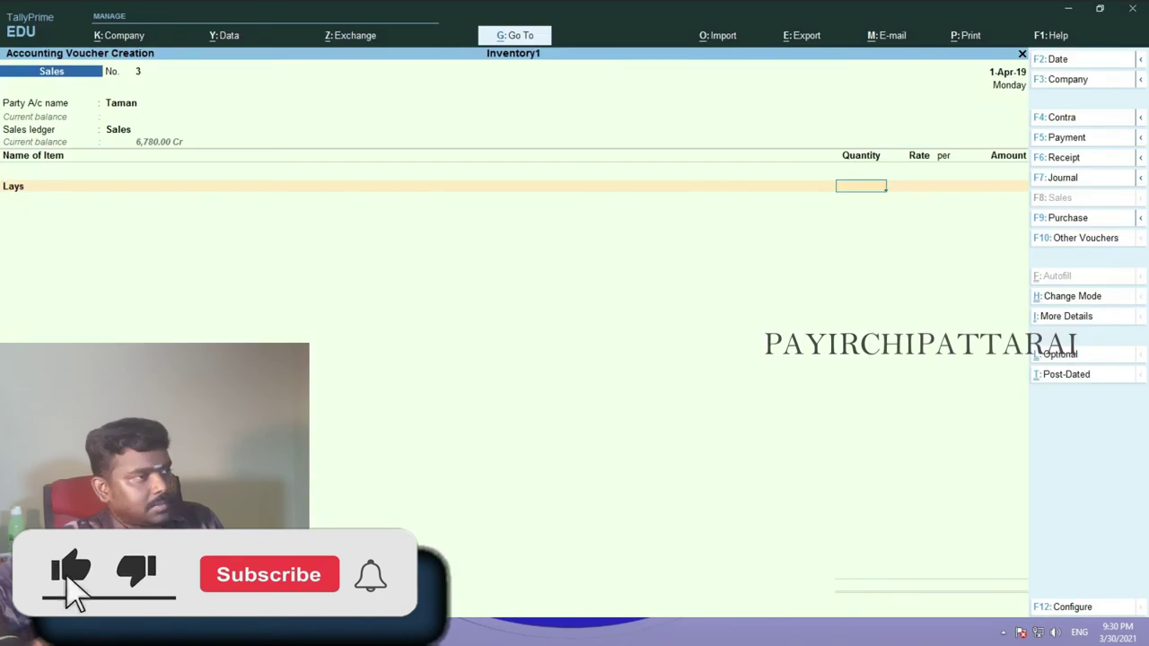
# - Enter Lays with quantity 94 at rate 20
pyautogui.write('94')
pyautogui.press('Return')
pyautogui.write('20')
pyautogui.press('Return')
pyautogui.press('Return')
pyautogui.press('Return')
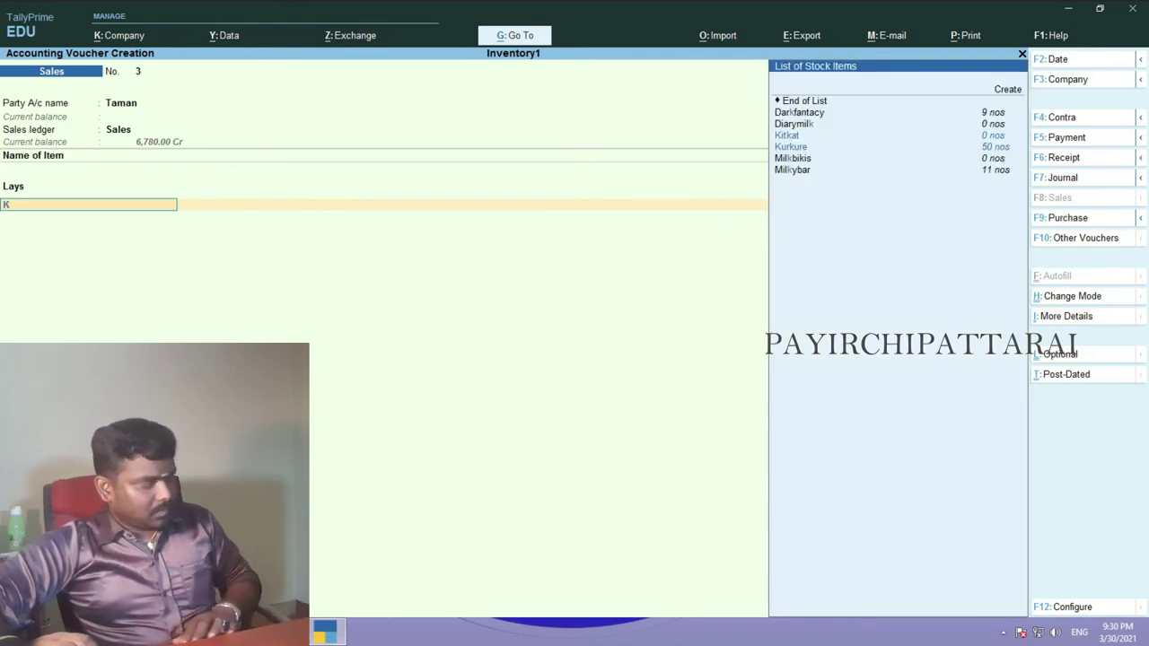
# - Add Kurkure with quantity 48 at rate 5
pyautogui.write('k')
pyautogui.press('Return')
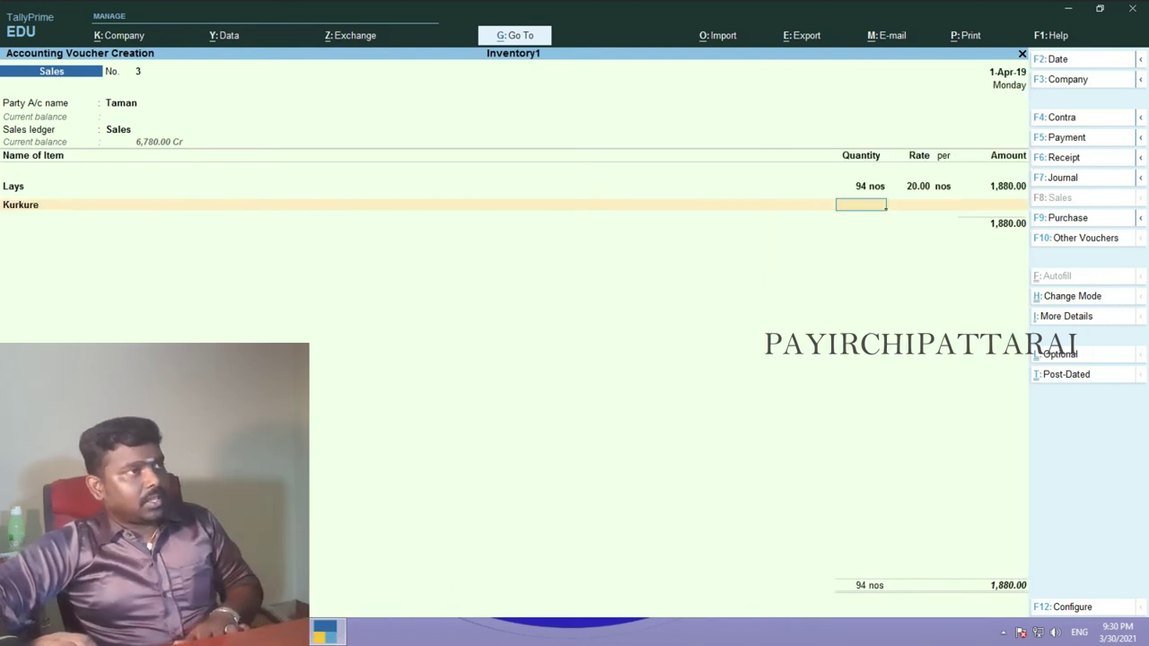
pyautogui.hotkey('alt', 'Tab')
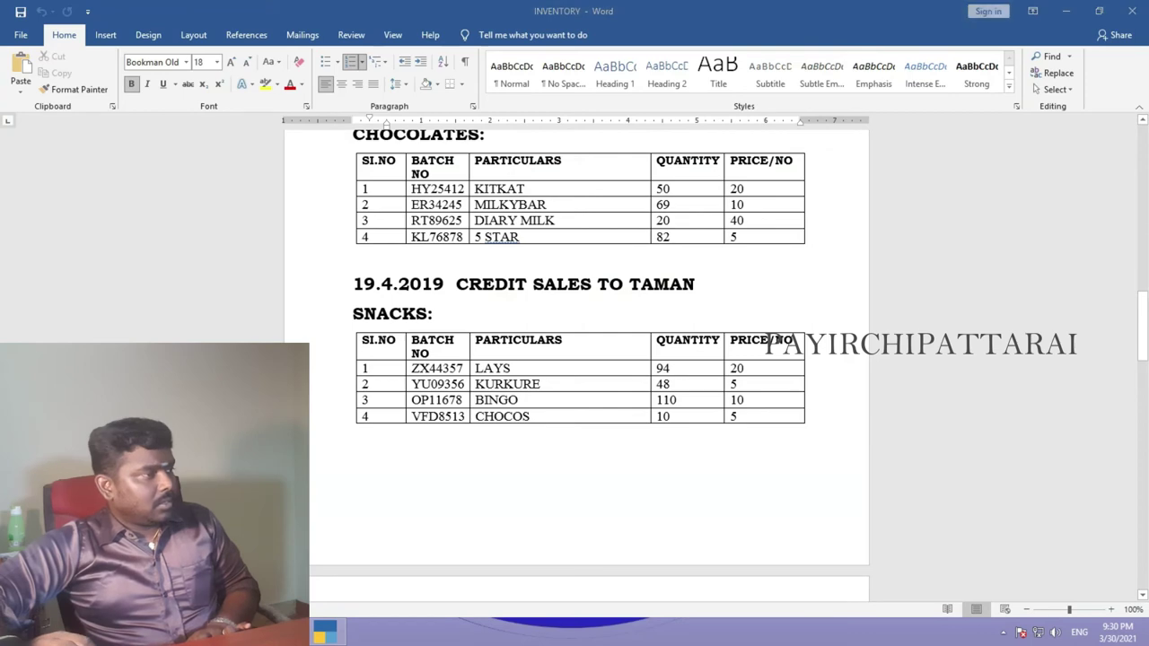
pyautogui.hotkey('alt', 'Tab')
pyautogui.write('48')
pyautogui.press('Return')
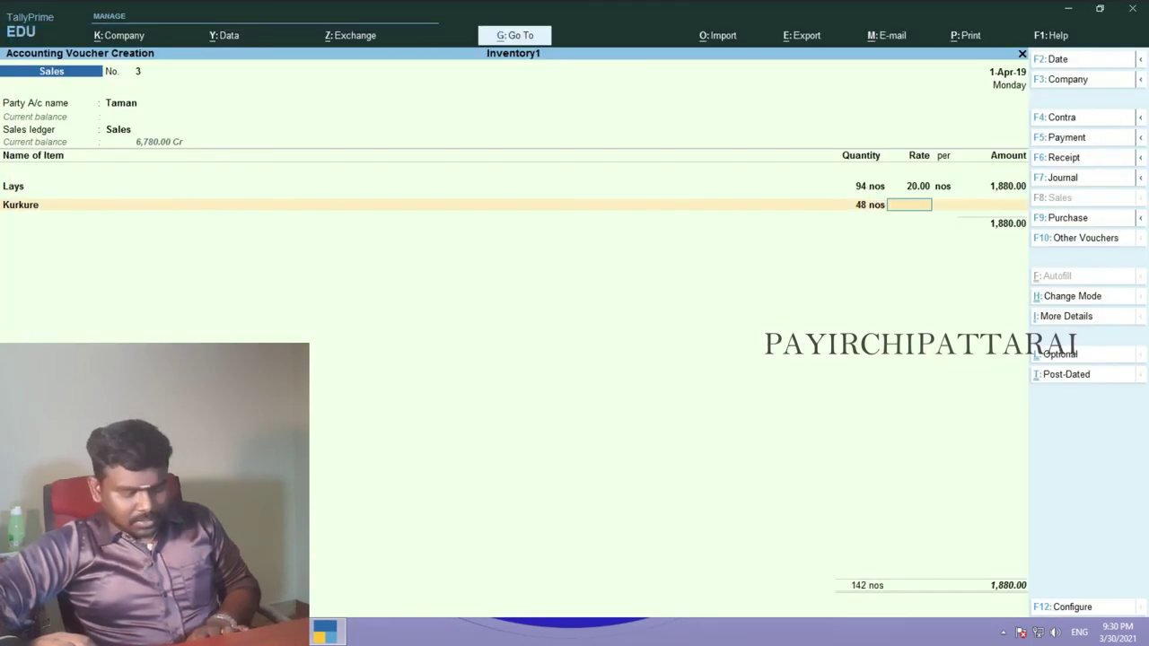
pyautogui.write('5')
pyautogui.press('Return')
# - Add Bingo with quantity 110 at rate 10
pyautogui.press('Return')
pyautogui.write('b')
pyautogui.press('Return')
pyautogui.hotkey('alt', 'Tab')
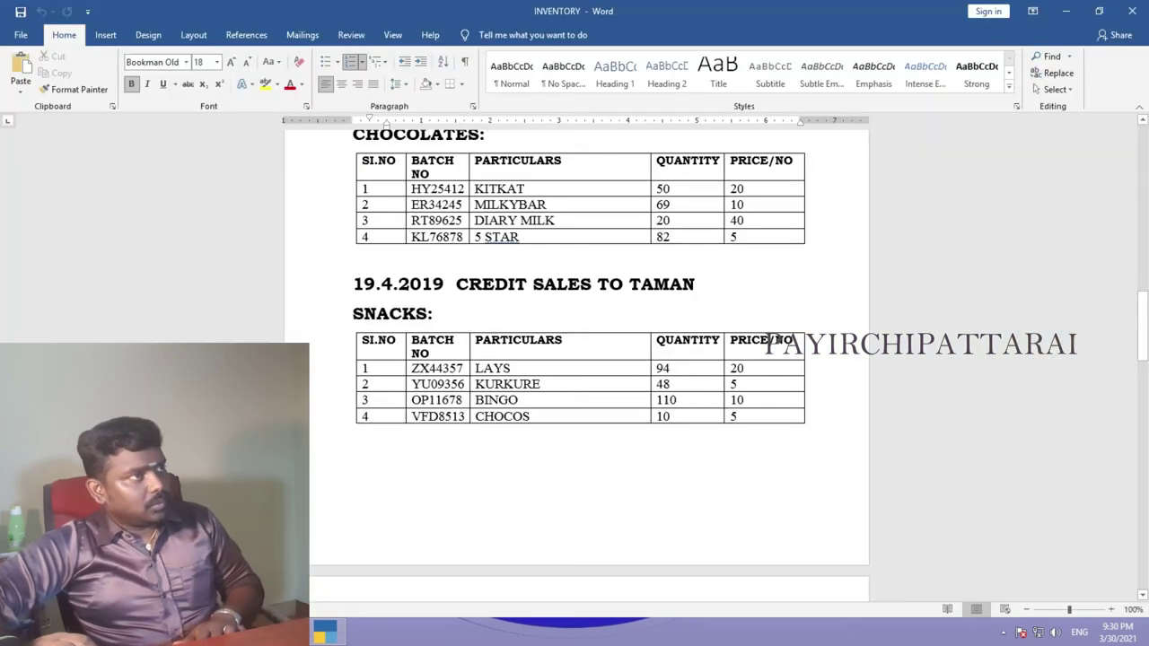
pyautogui.hotkey('alt', 'Tab')
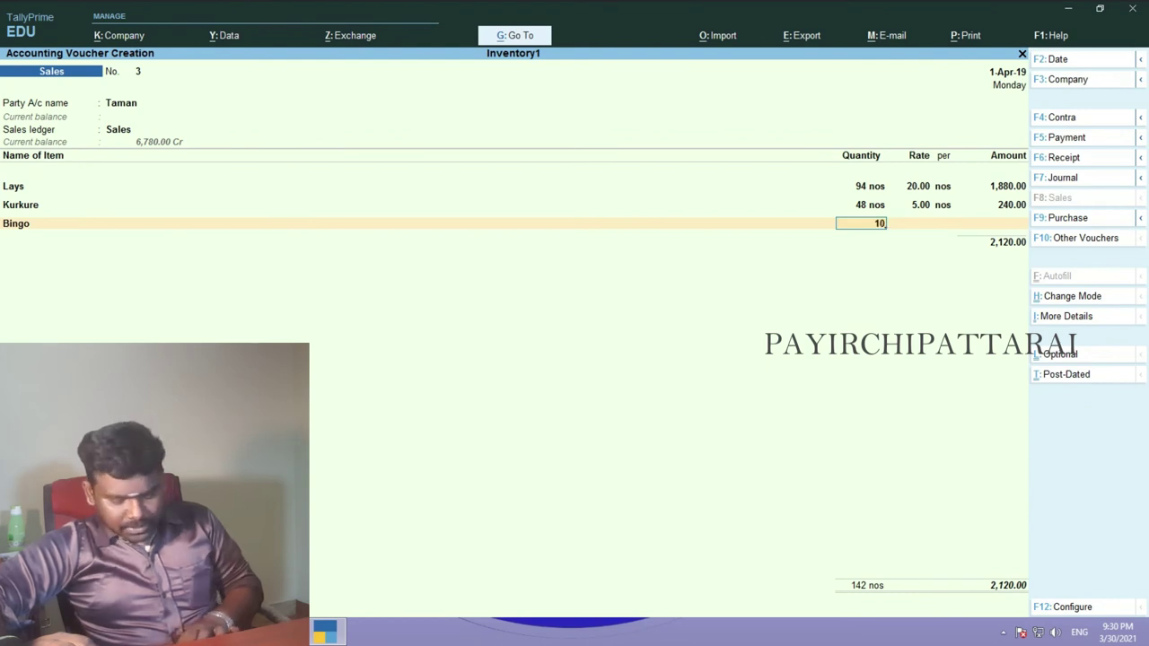
pyautogui.write('110')
pyautogui.press('Return')
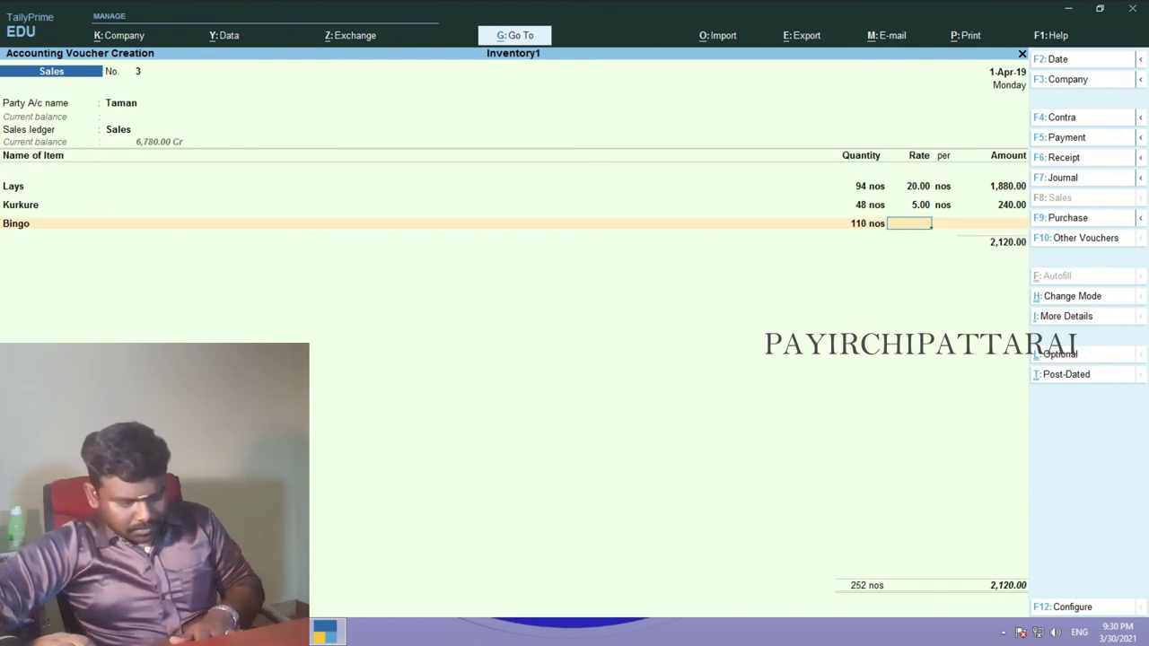
pyautogui.write('10')
pyautogui.press('Return')
pyautogui.press('Return')
pyautogui.press('Return')
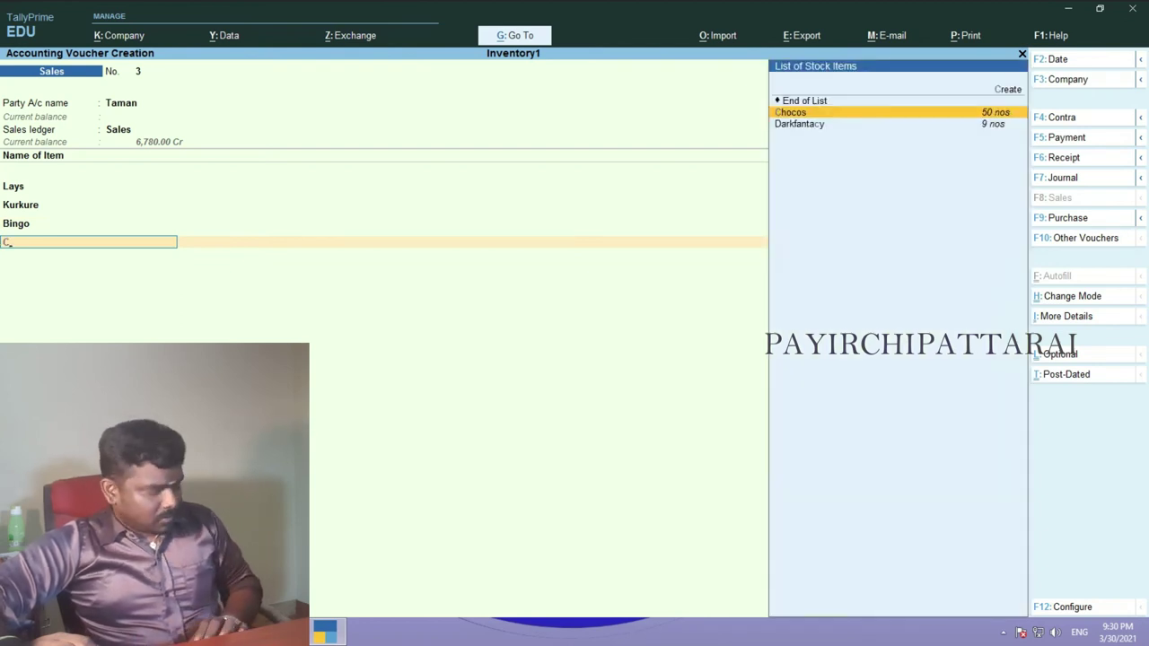
# - Add Chocos at 10 nos, rate 5, and finish the 3,270.00 voucher
pyautogui.press('Return')
pyautogui.hotkey('alt', 'Tab')
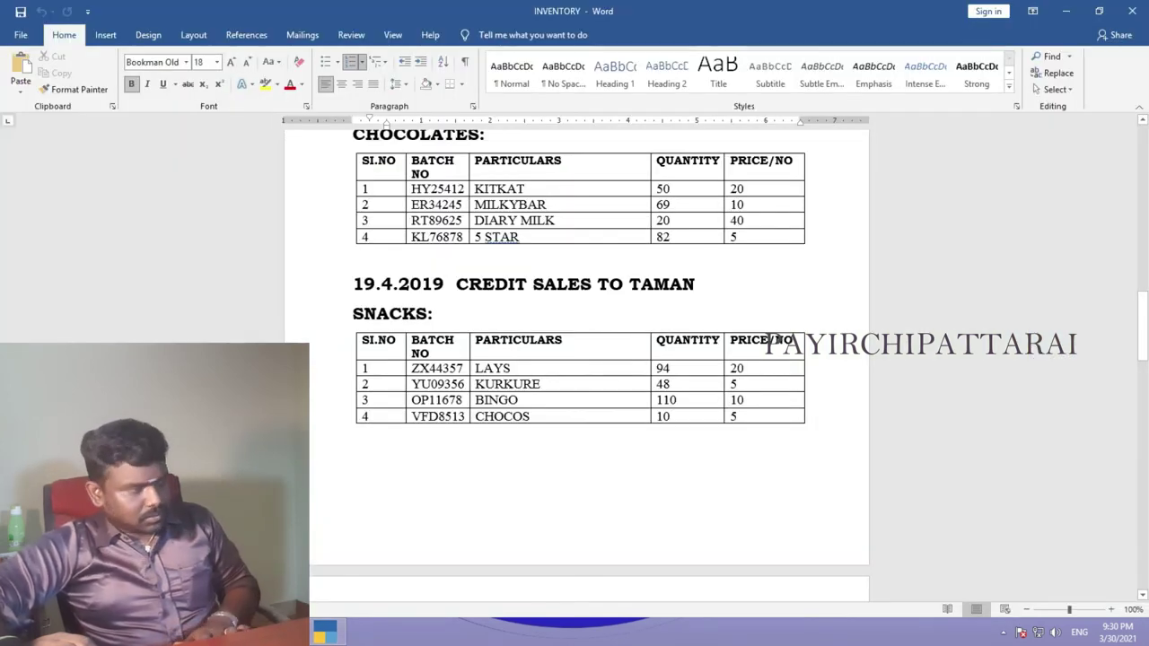
pyautogui.hotkey('alt', 'Tab')
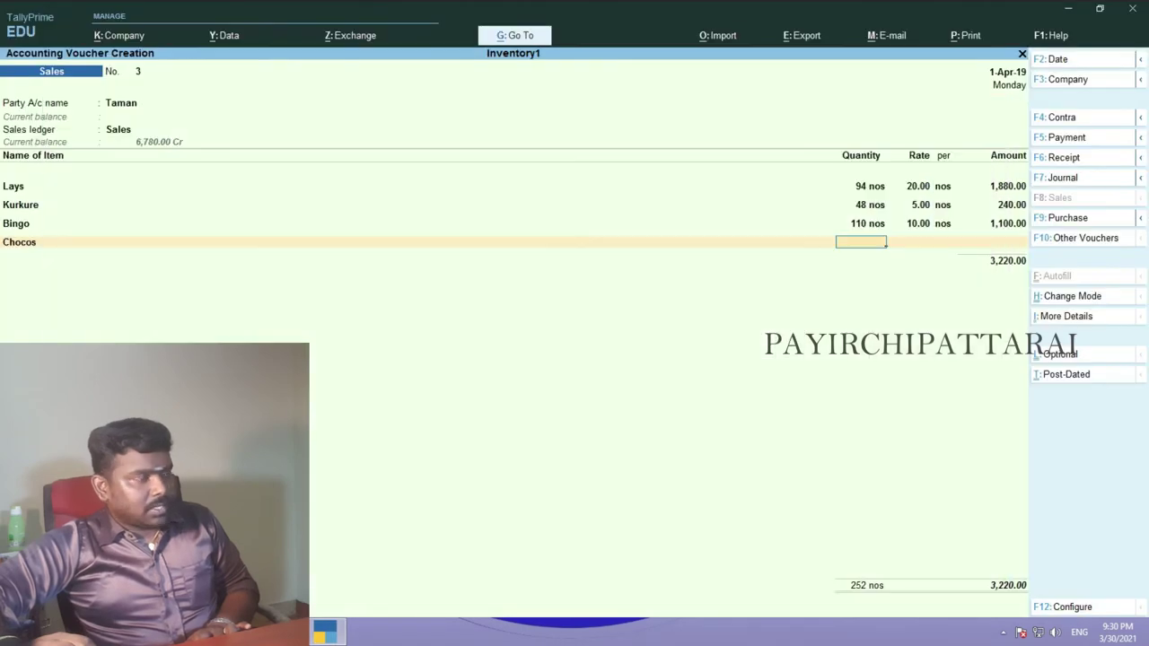
pyautogui.write('10')
pyautogui.press('Return')
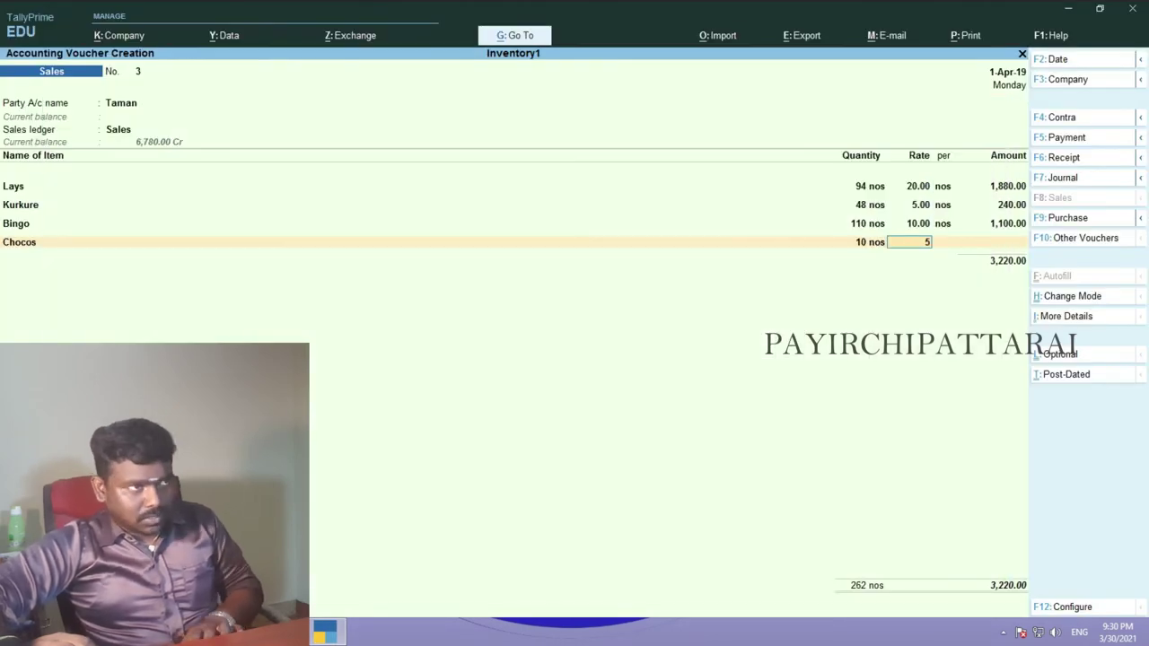
pyautogui.write('5')
pyautogui.press('Return')
pyautogui.press('Return')
pyautogui.press('Return')
pyautogui.press('Return')
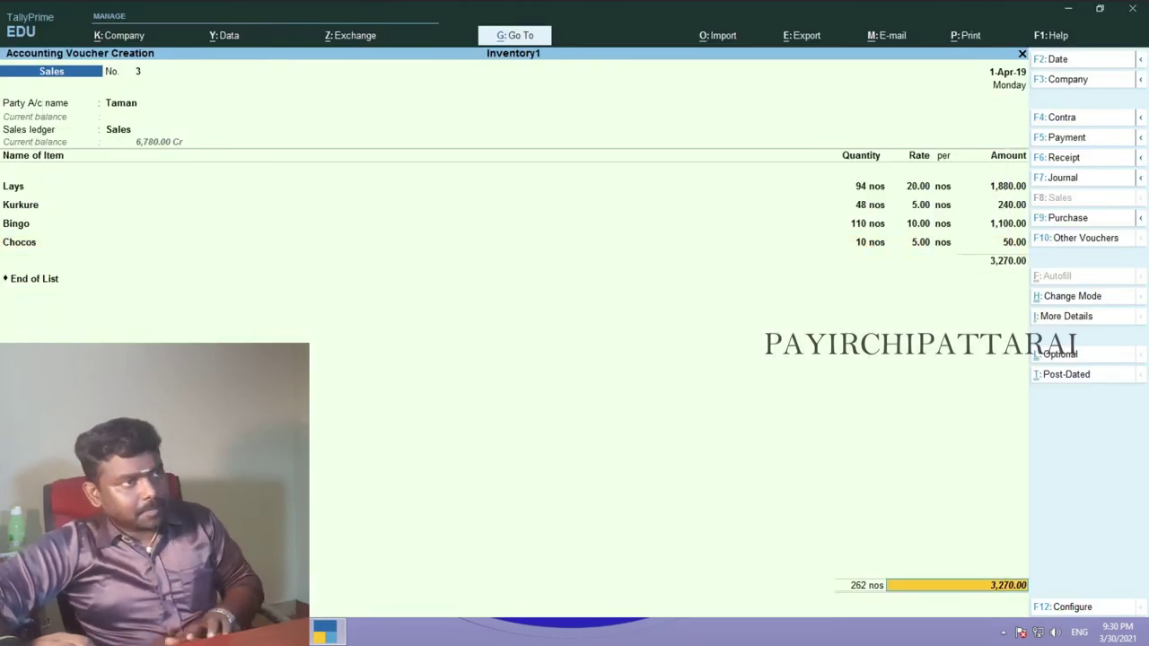
pyautogui.press('Return')
pyautogui.press('Return')
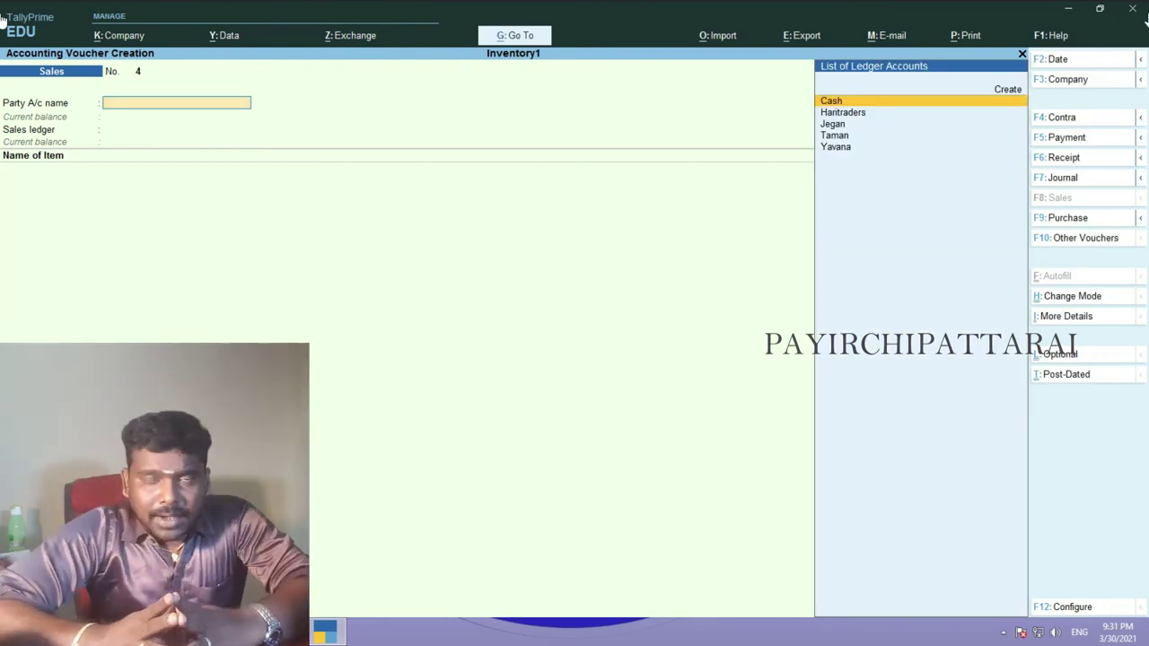
# - Leave blank sales voucher 4 unsaved and open Stock Summary from Gateway of Tally
pyautogui.moveTo(1146, 20)
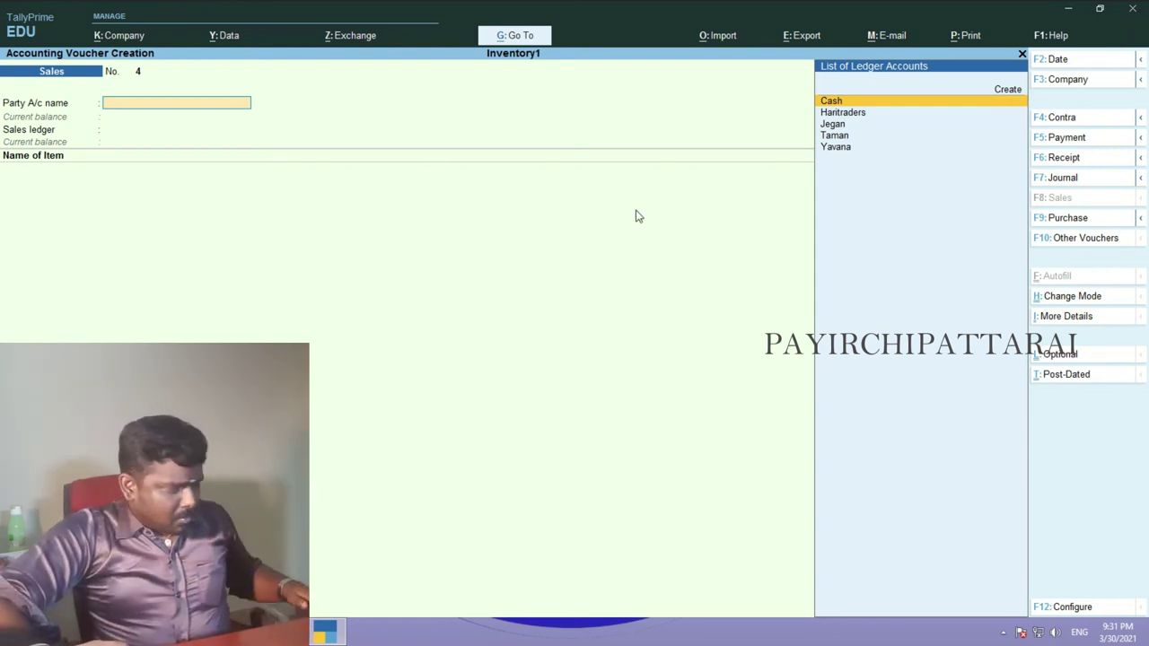
pyautogui.press('Escape')
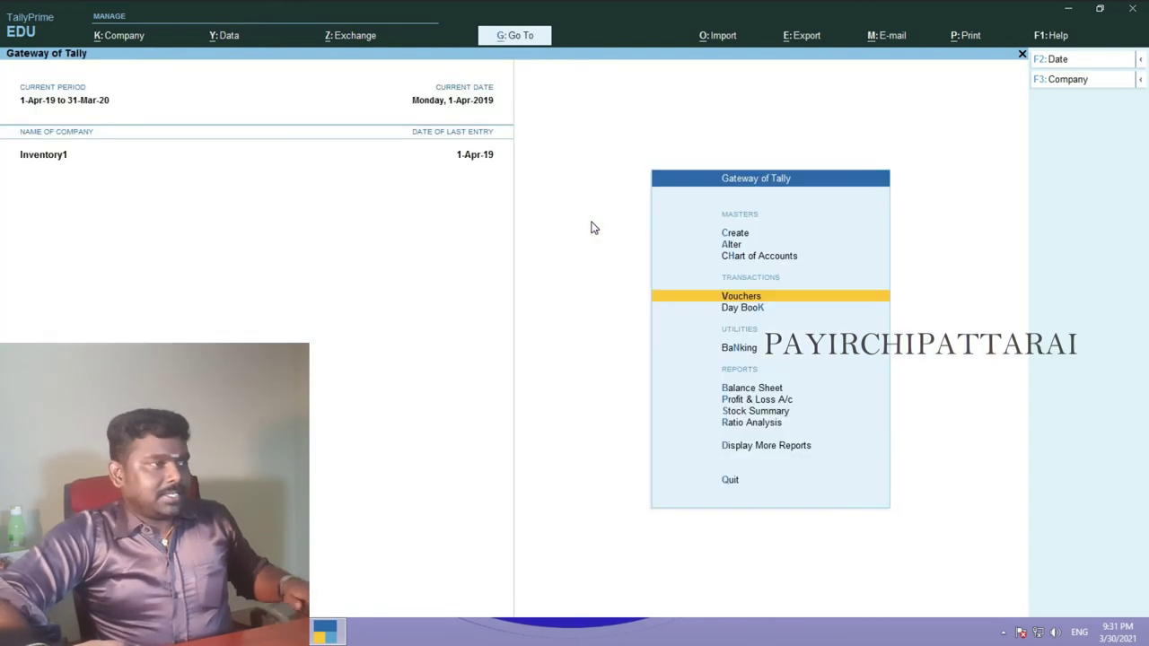
pyautogui.press('Down')
pyautogui.press('Down')
pyautogui.press('Down')
pyautogui.press('Down')
pyautogui.press('Down')
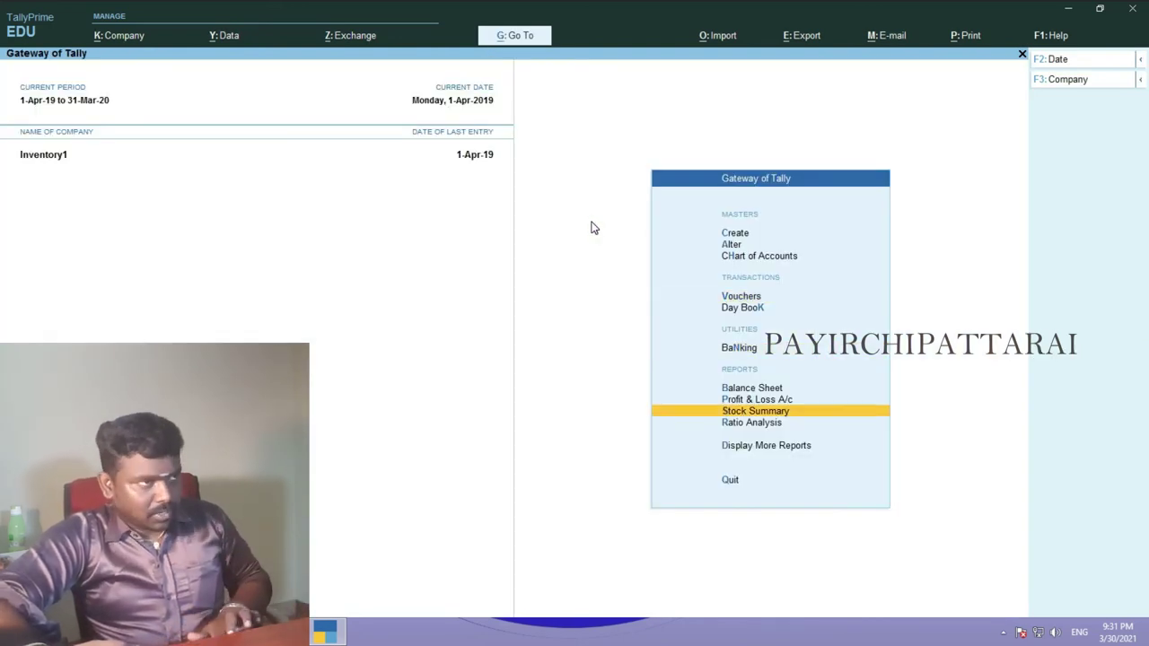
pyautogui.press('Return')
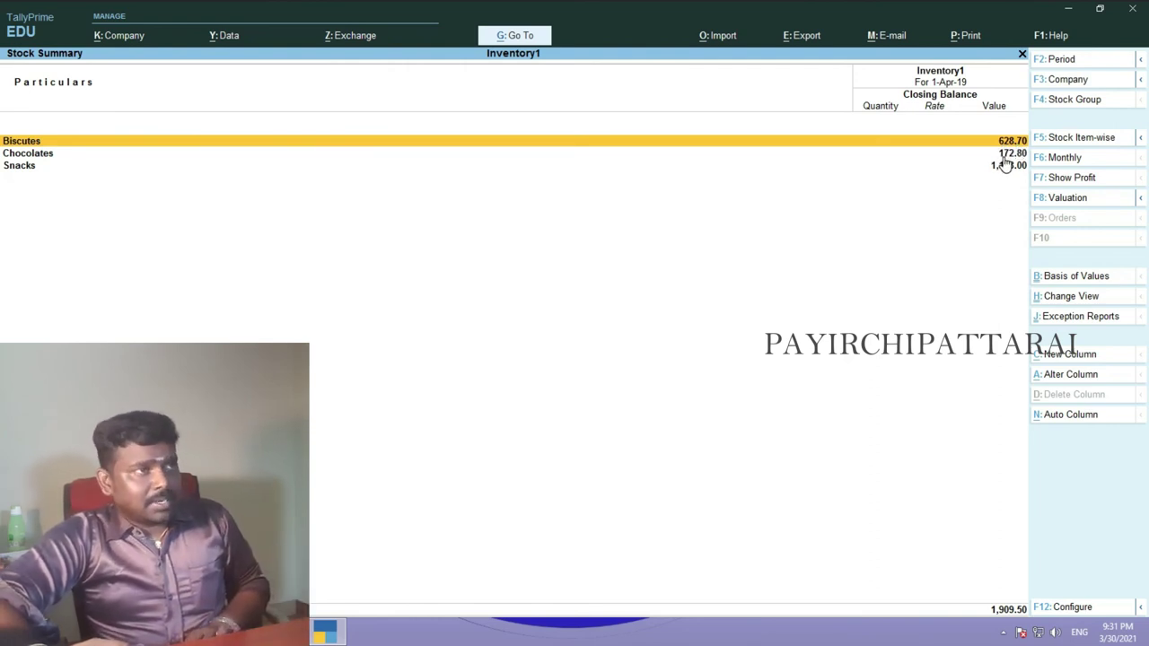
# - Drill into the Biscuites group (46 nos, 628.70) and bring up the INVENTORY Word document
pyautogui.click(1004, 157)
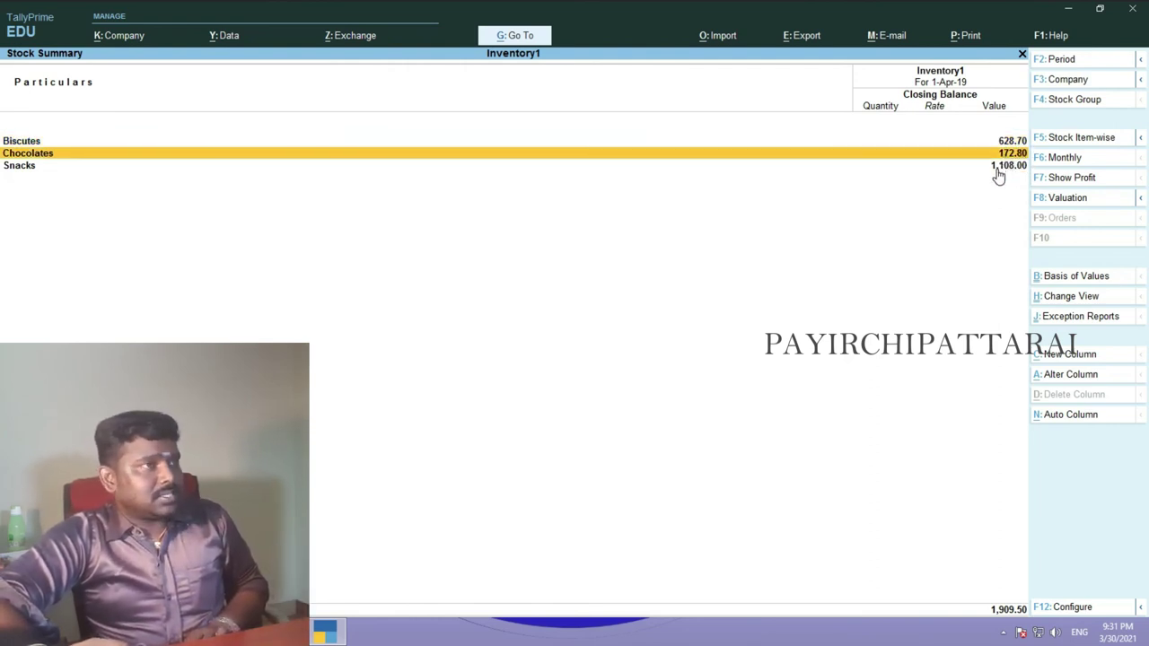
pyautogui.click(996, 171)
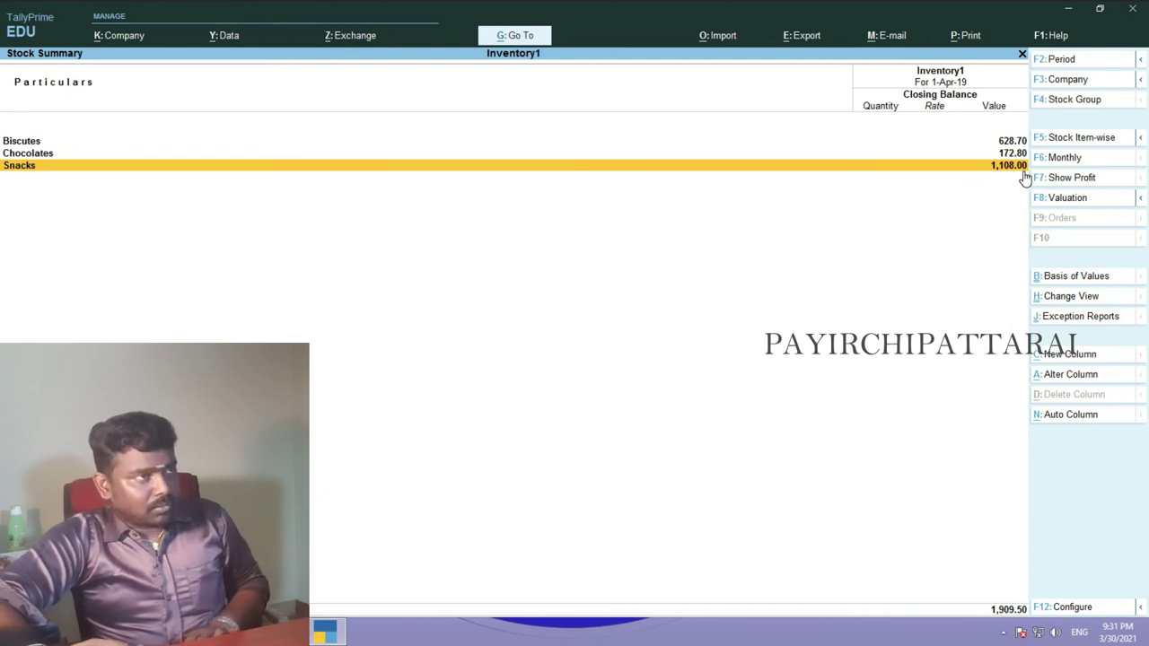
pyautogui.press('Up')
pyautogui.press('Up')
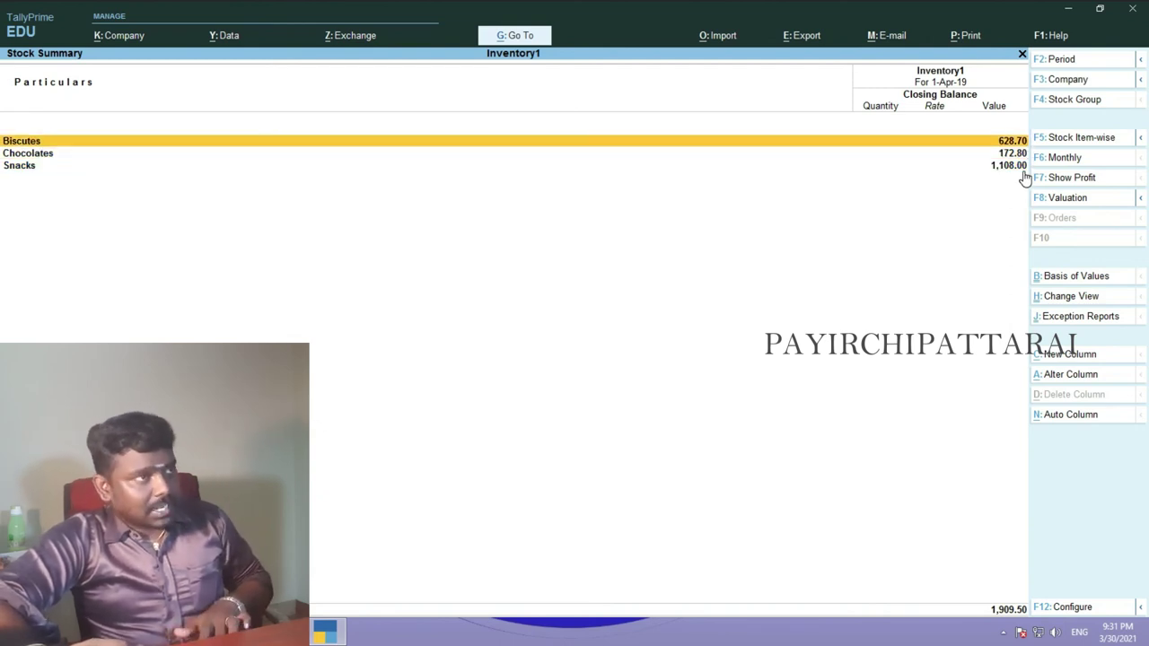
pyautogui.press('Return')
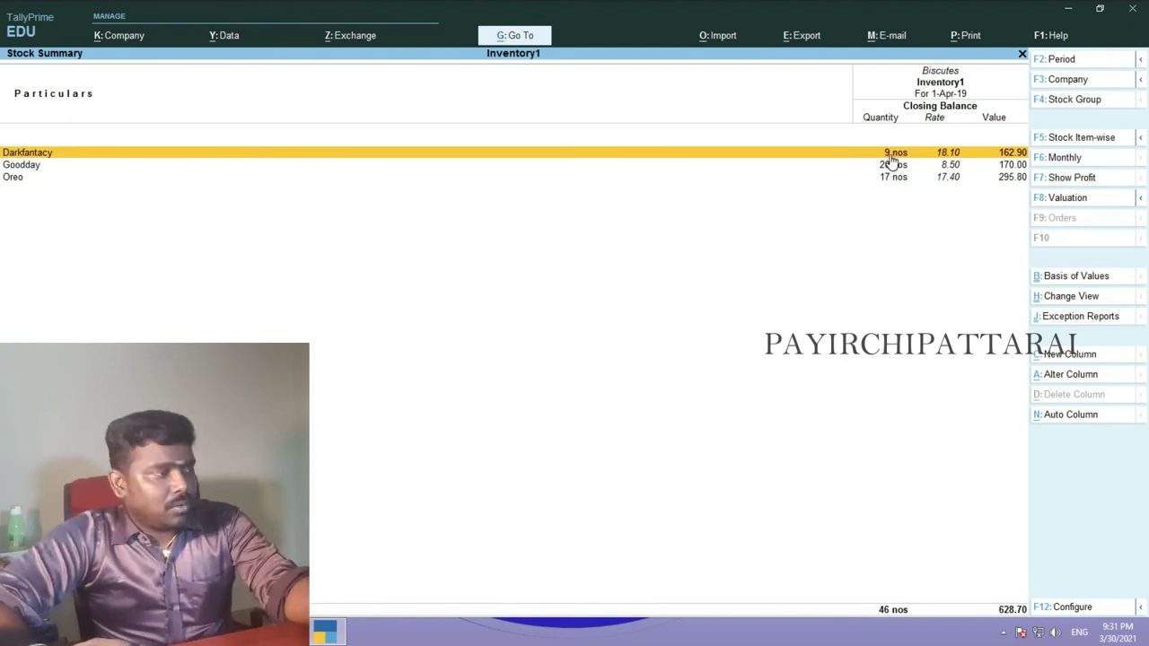
pyautogui.click(325, 632)
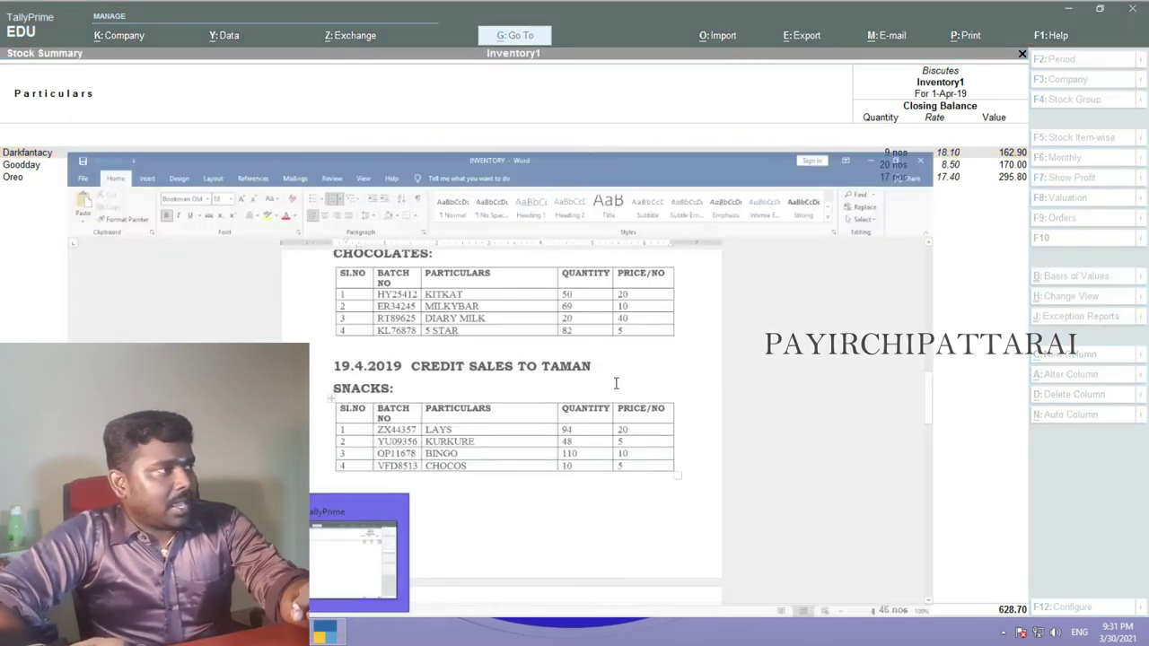
pyautogui.scroll(5, 578, 325)
pyautogui.scroll(15, 578, 325)
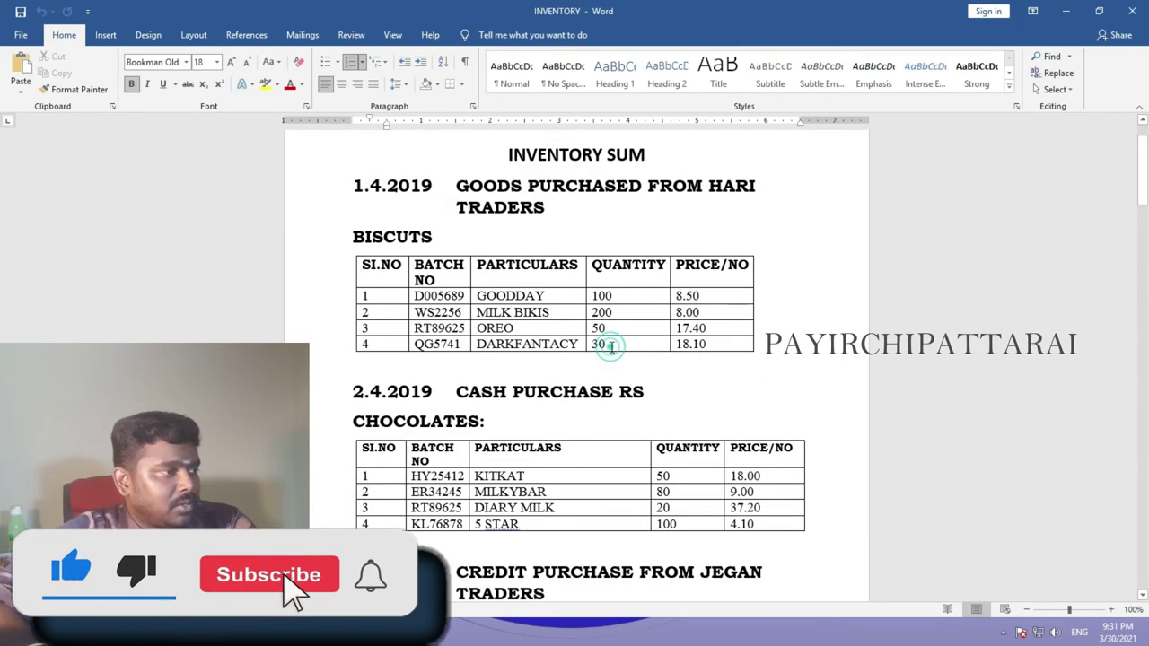
pyautogui.click(611, 347)
pyautogui.scroll(-5, 610, 403)
pyautogui.scroll(-5, 610, 403)
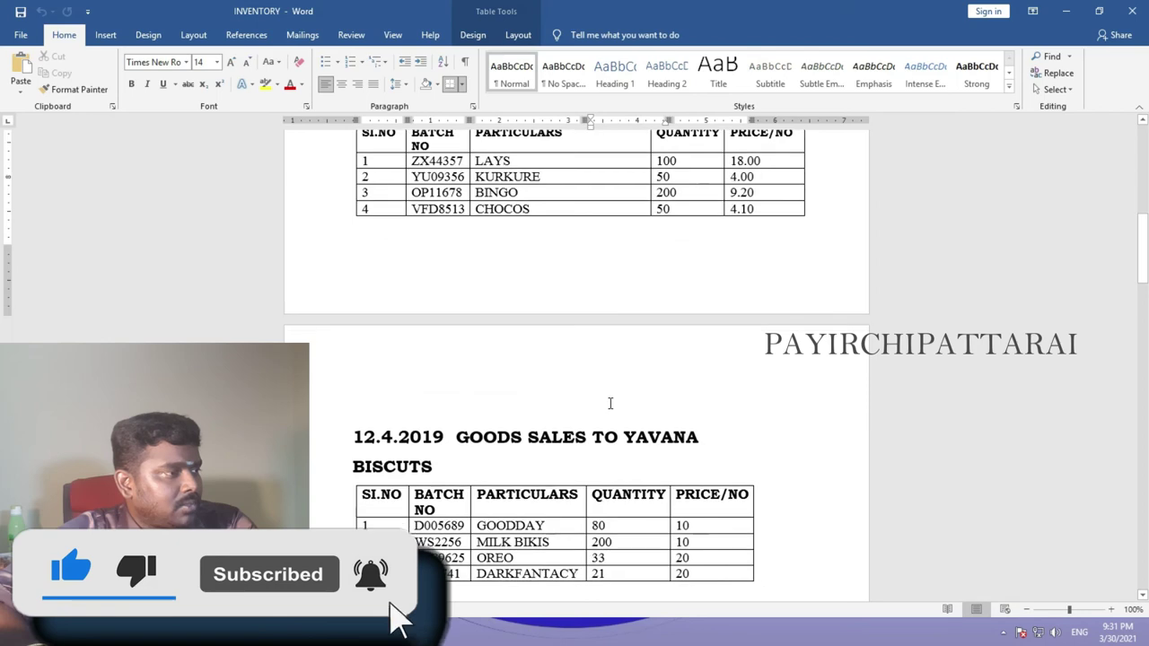
pyautogui.doubleClick(608, 474)
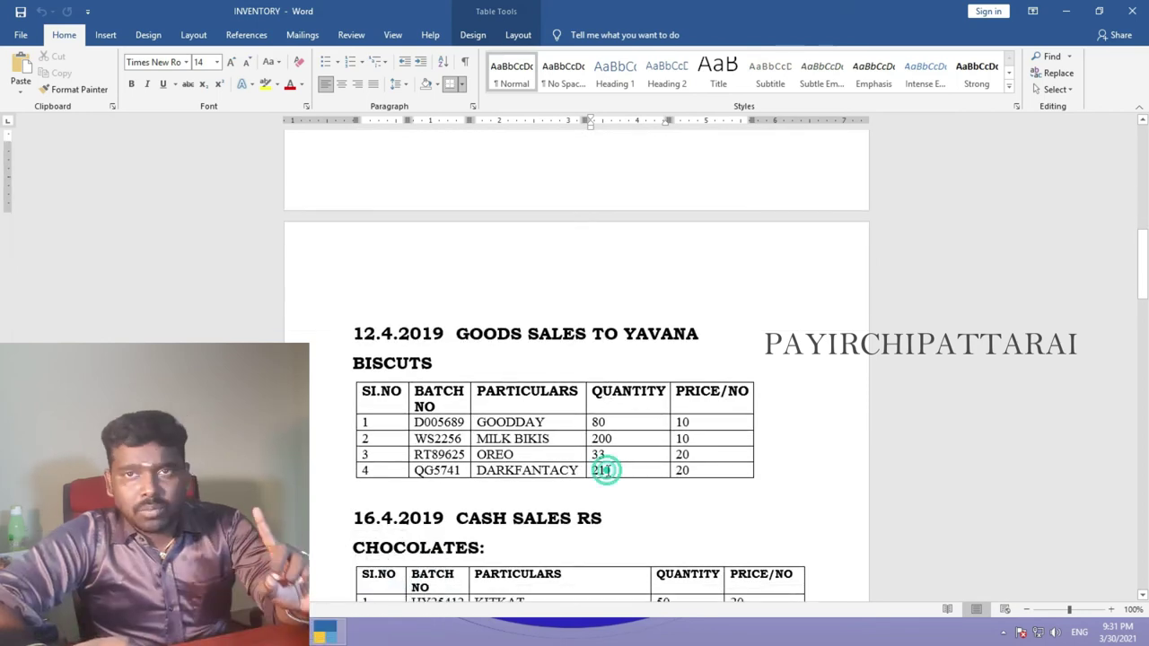
pyautogui.click(608, 475)
pyautogui.scroll(10, 607, 470)
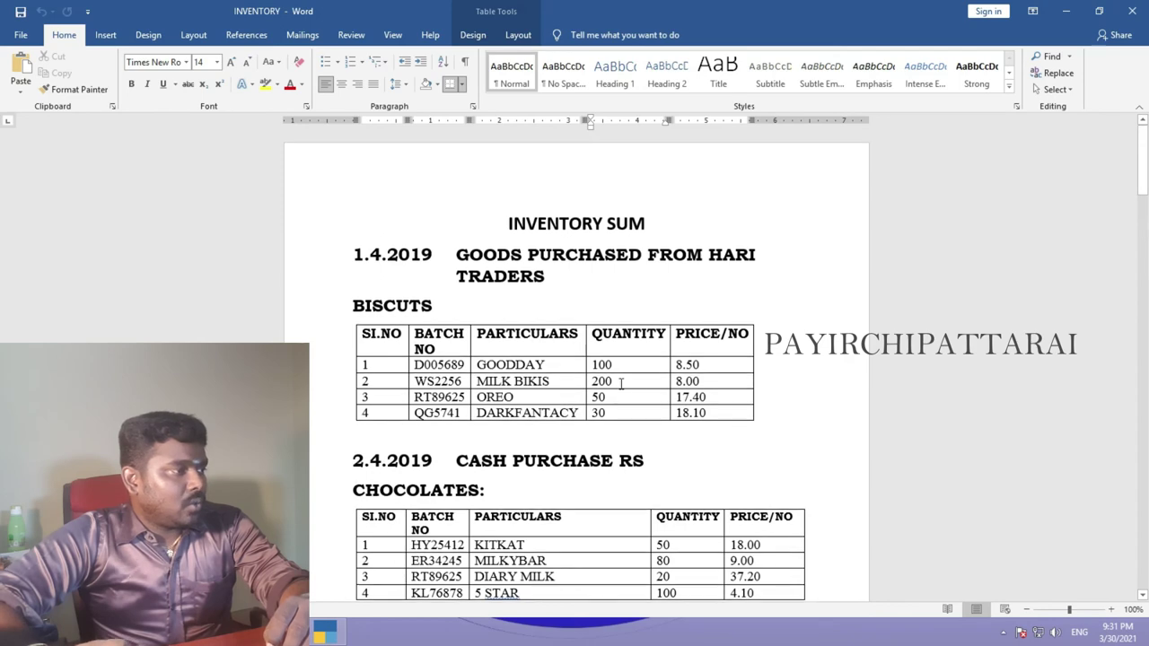
pyautogui.scroll(-10, 620, 383)
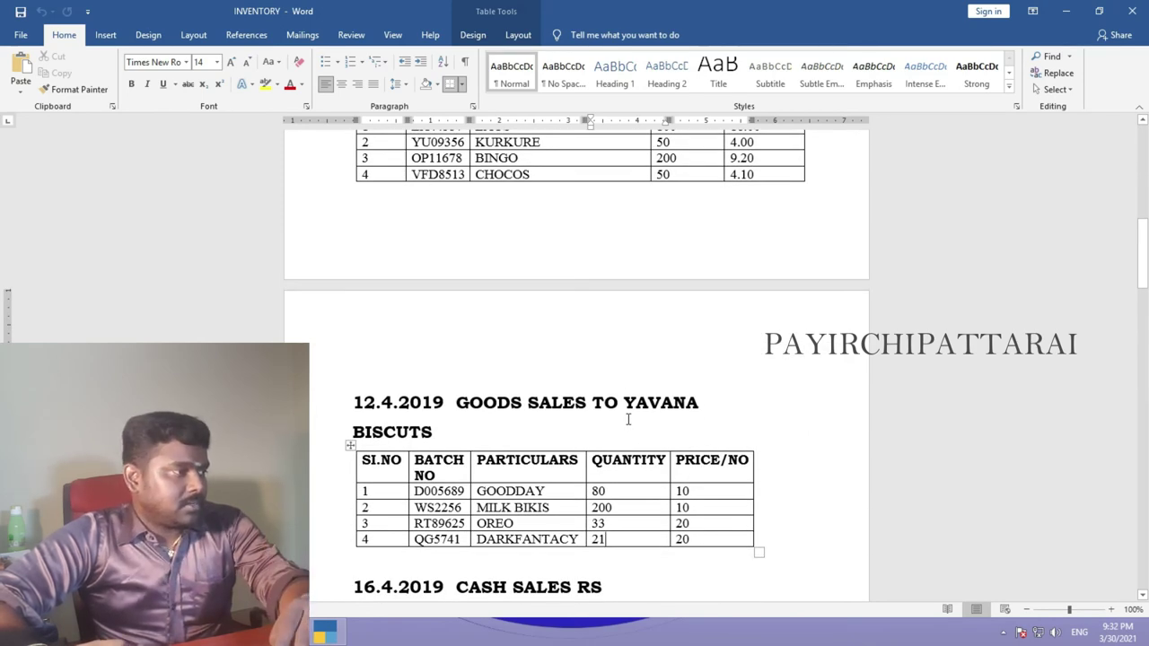
pyautogui.scroll(10, 629, 420)
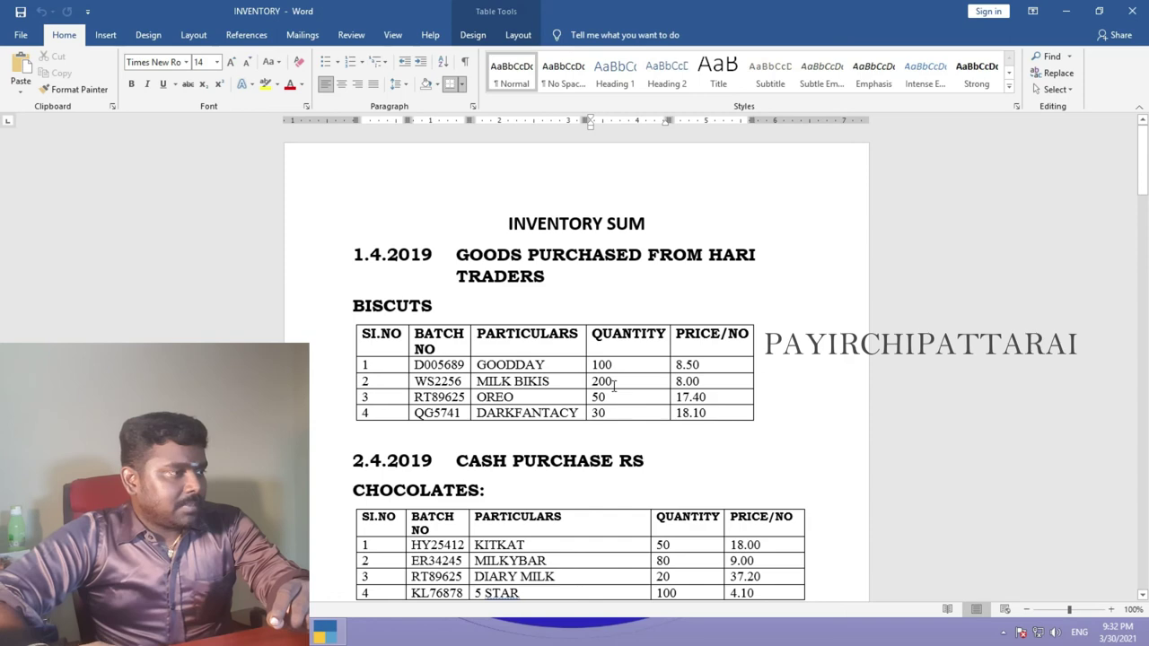
pyautogui.scroll(-10, 614, 384)
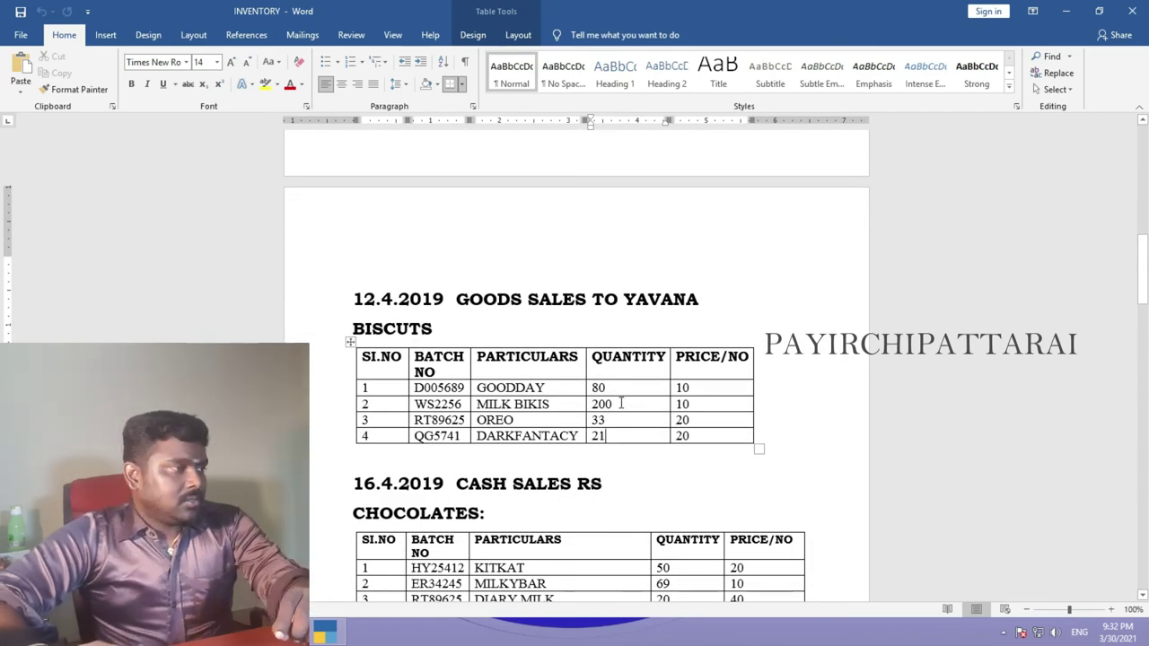
pyautogui.scroll(-3, 616, 431)
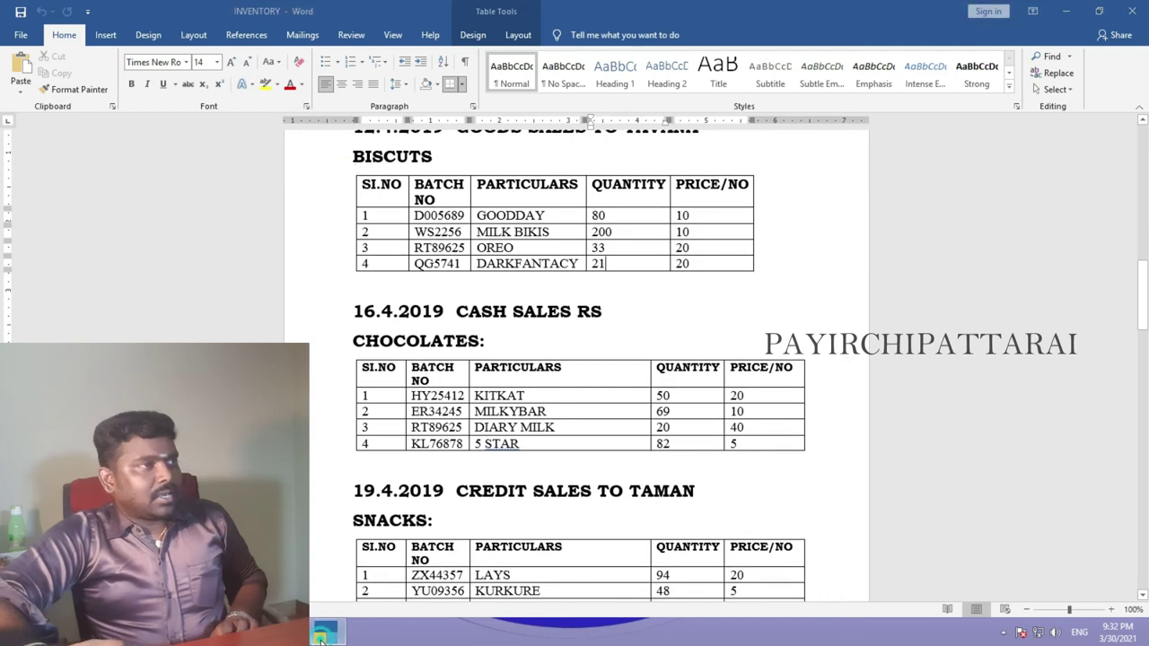
pyautogui.click(323, 634)
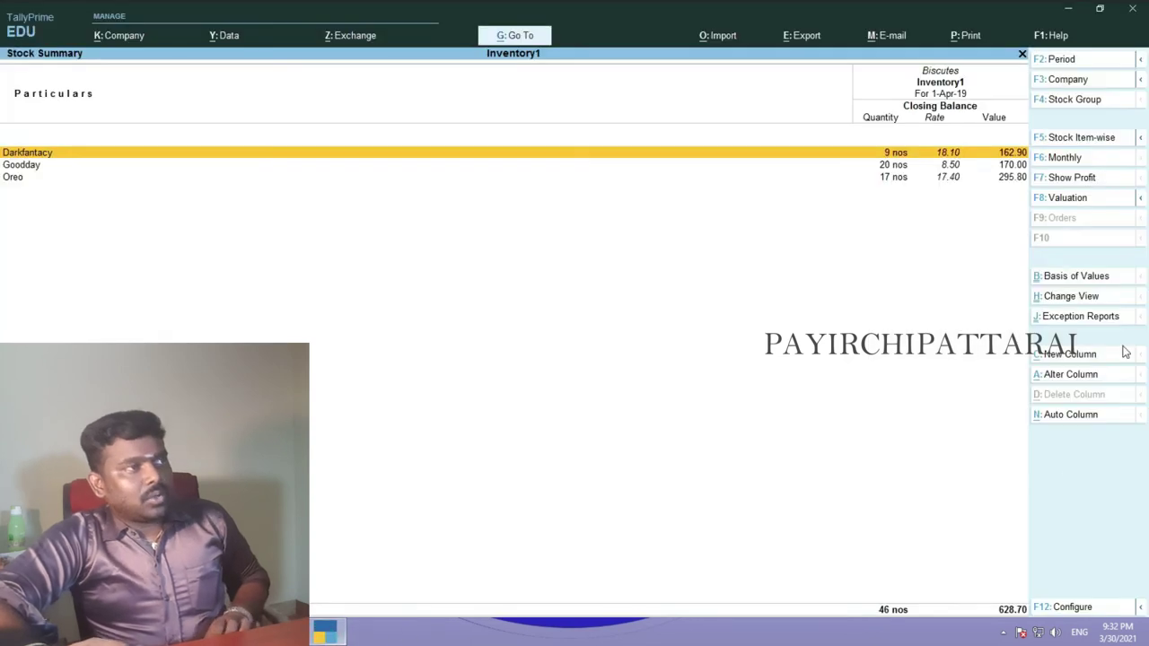
# - Review the monthly inward and outward summaries for the Darkfantacy and Goodday biscuit items
pyautogui.click(894, 184)
pyautogui.press('Up')
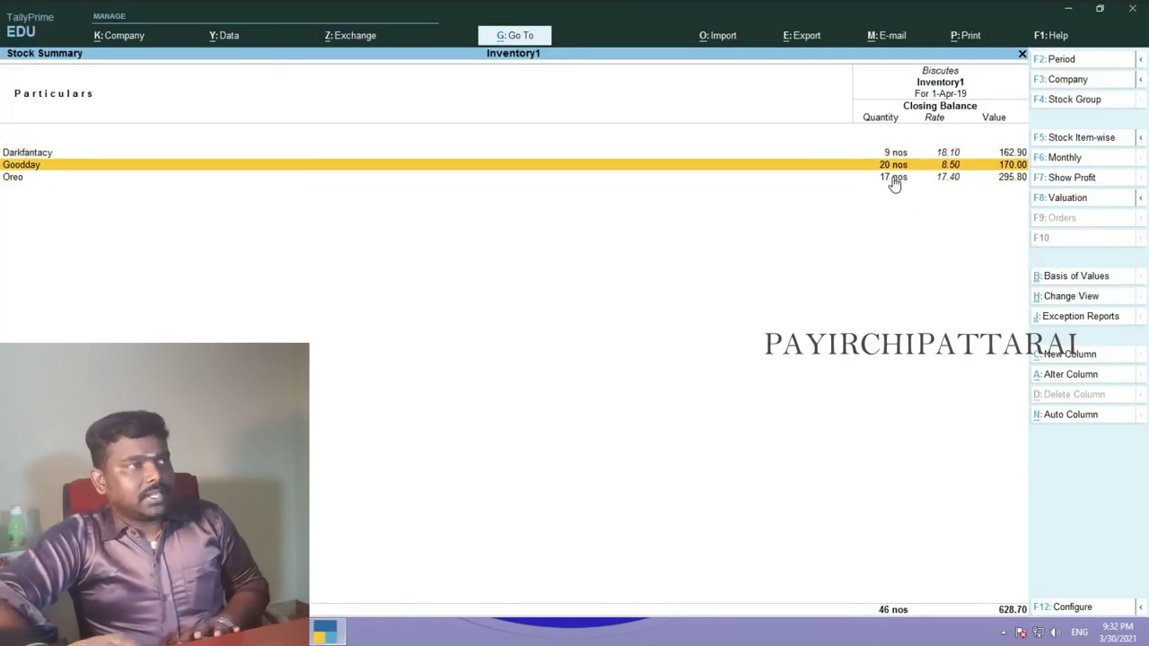
pyautogui.press('Up')
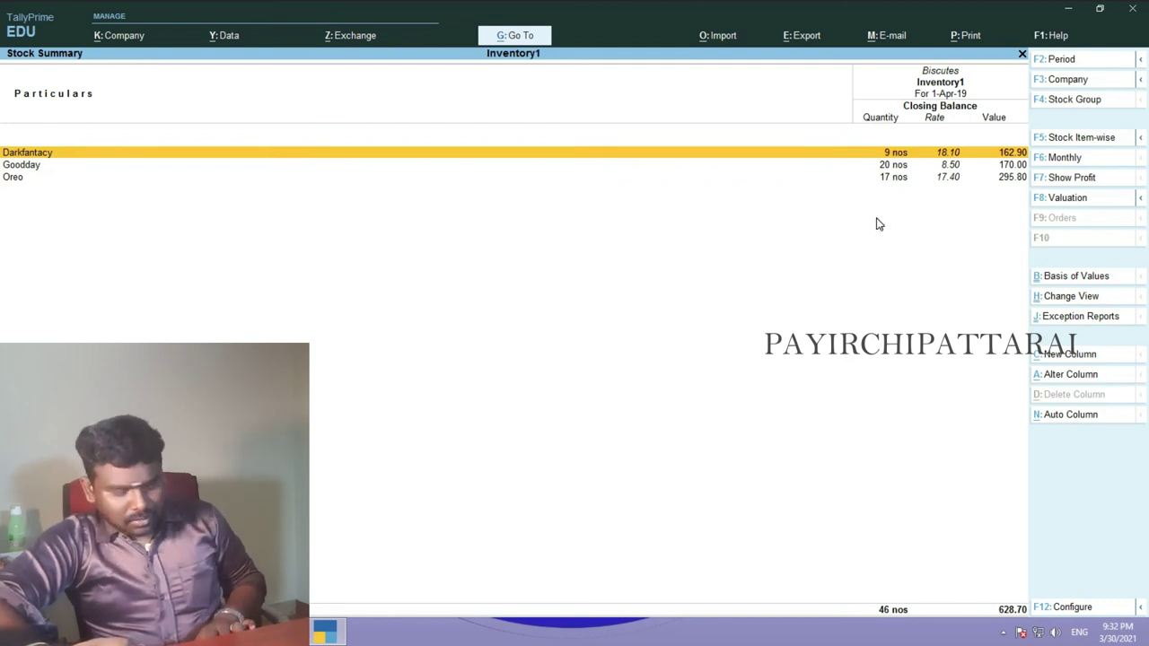
pyautogui.press('Return')
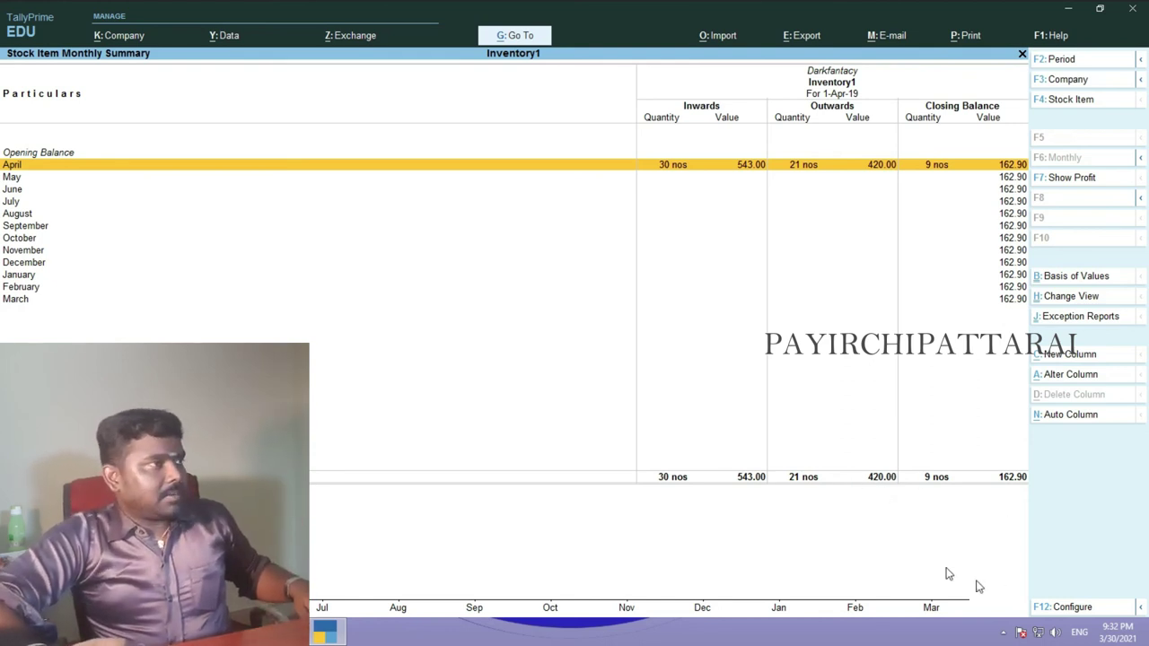
pyautogui.press('Escape')
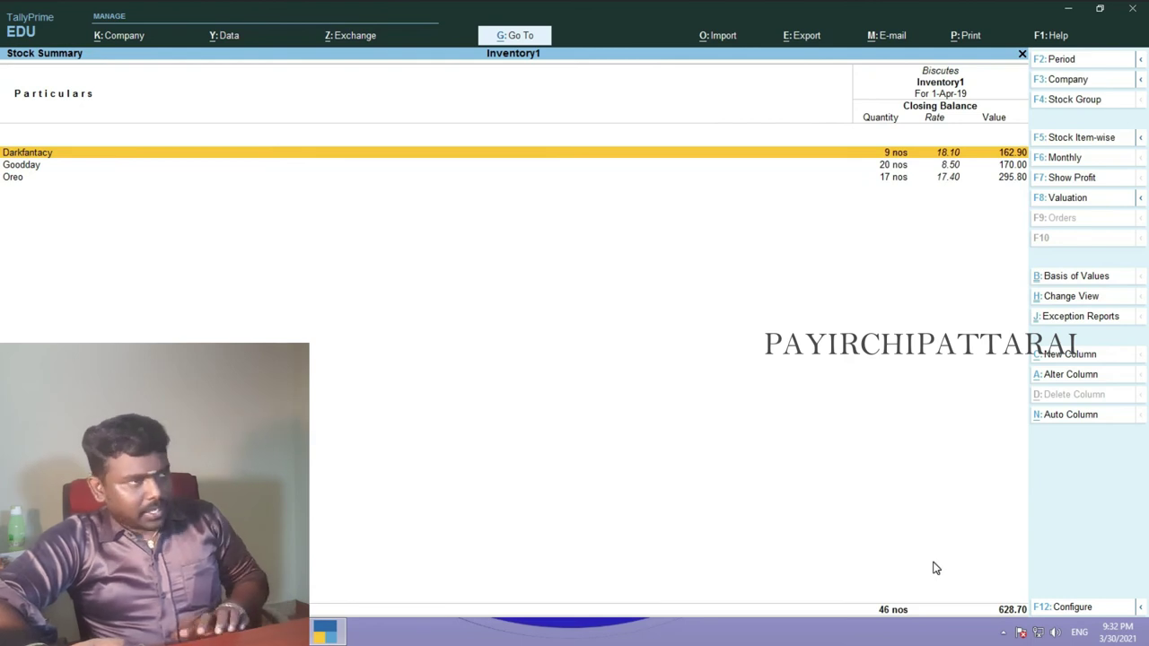
pyautogui.press('Down')
pyautogui.press('Return')
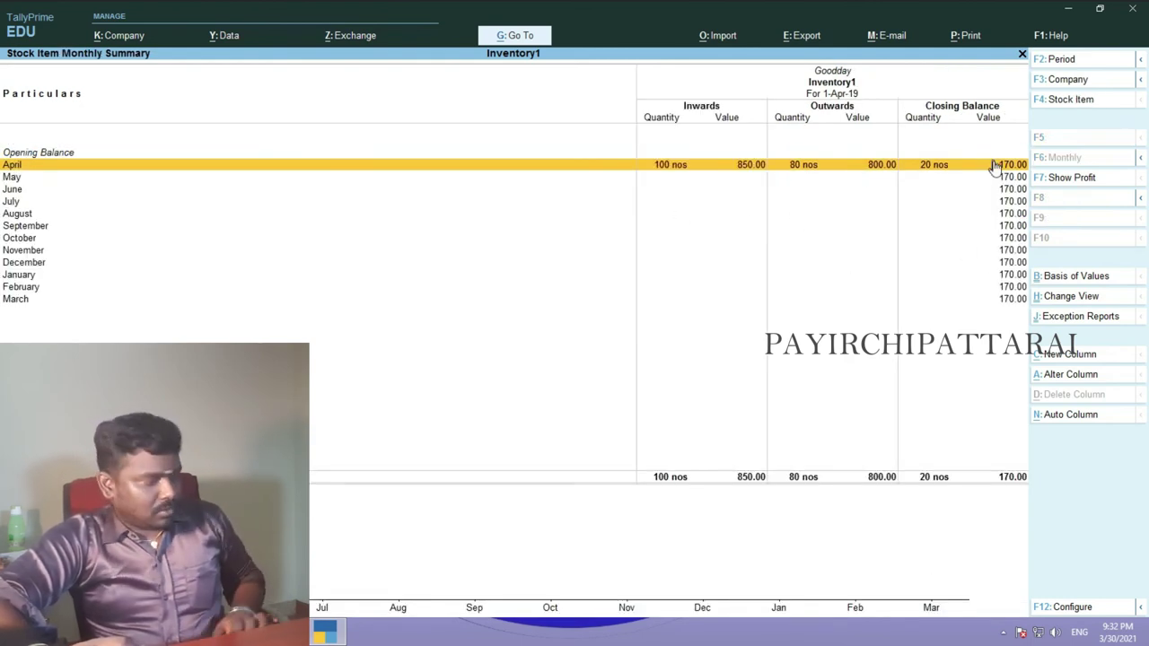
pyautogui.press('Escape')
# - Check Oreo's closing stock, then list Chocolates closing balances: 5star 18 nos, Milkybar 11 nos
pyautogui.press('Down')
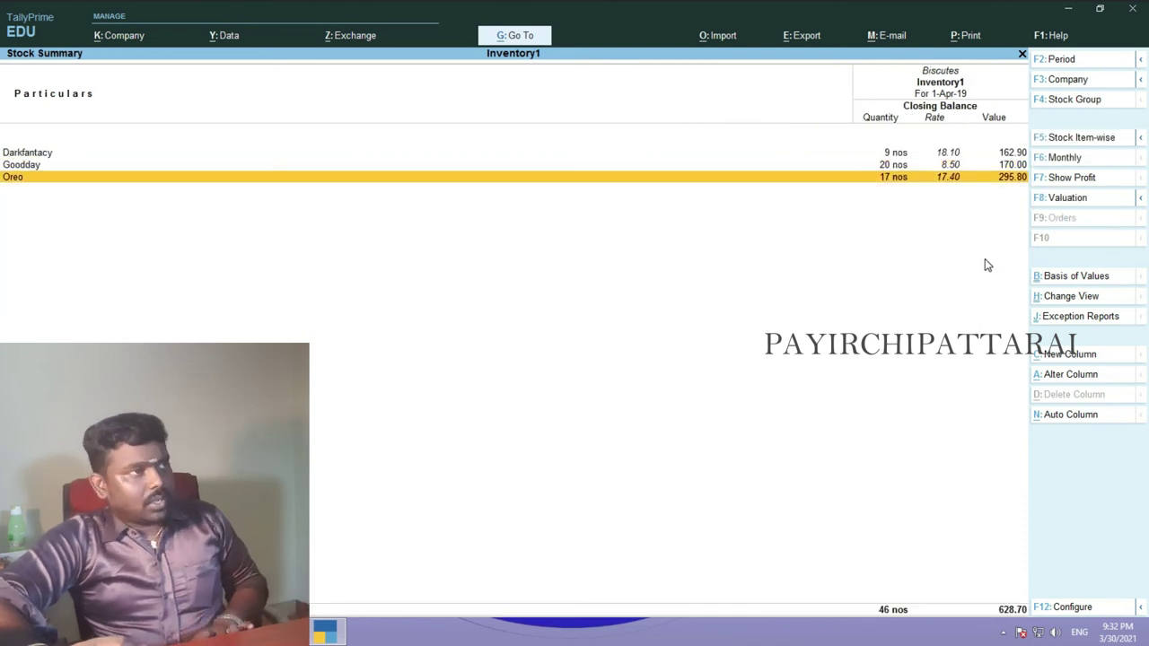
pyautogui.press('Return')
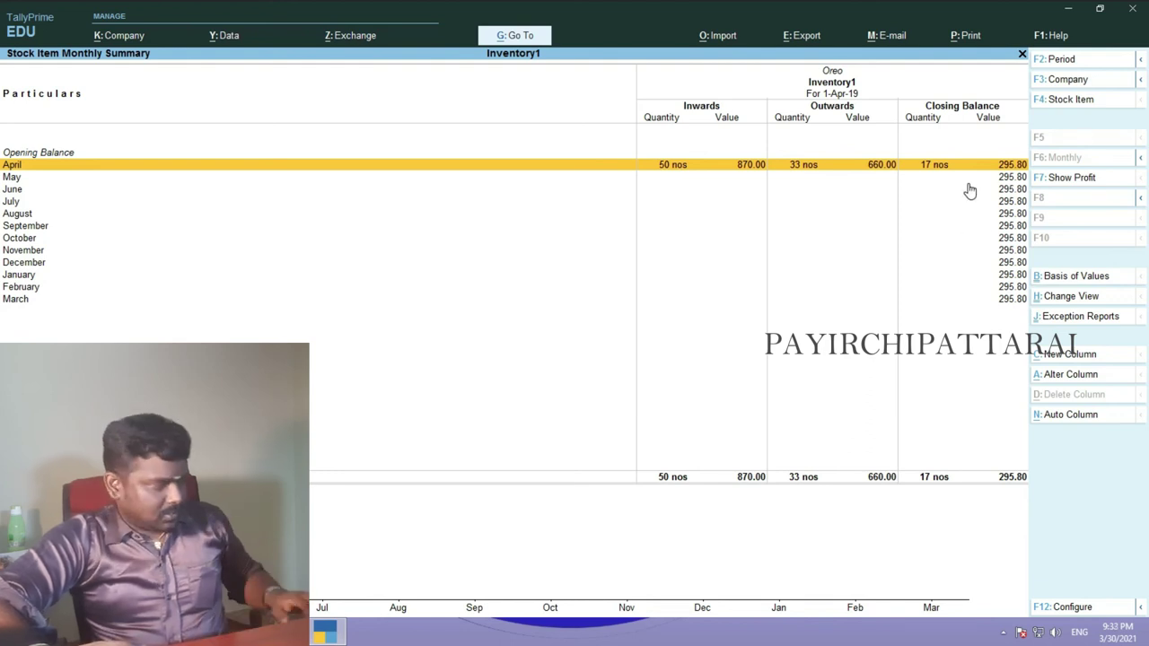
pyautogui.press('Escape')
pyautogui.press('Escape')
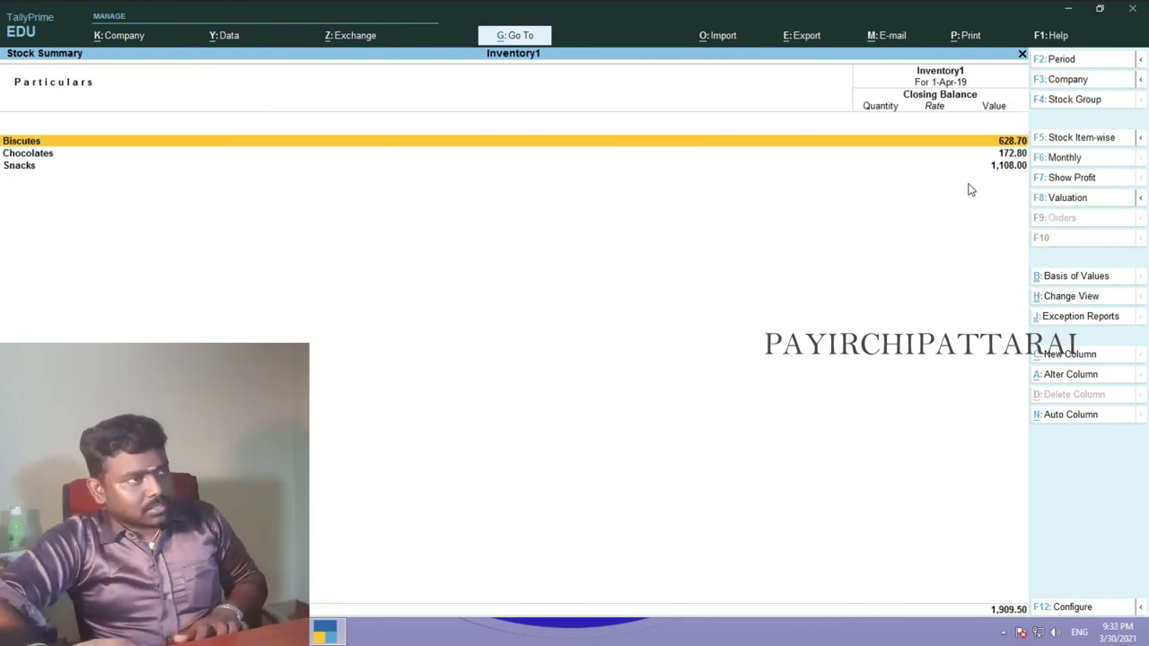
pyautogui.press('Down')
pyautogui.press('Return')
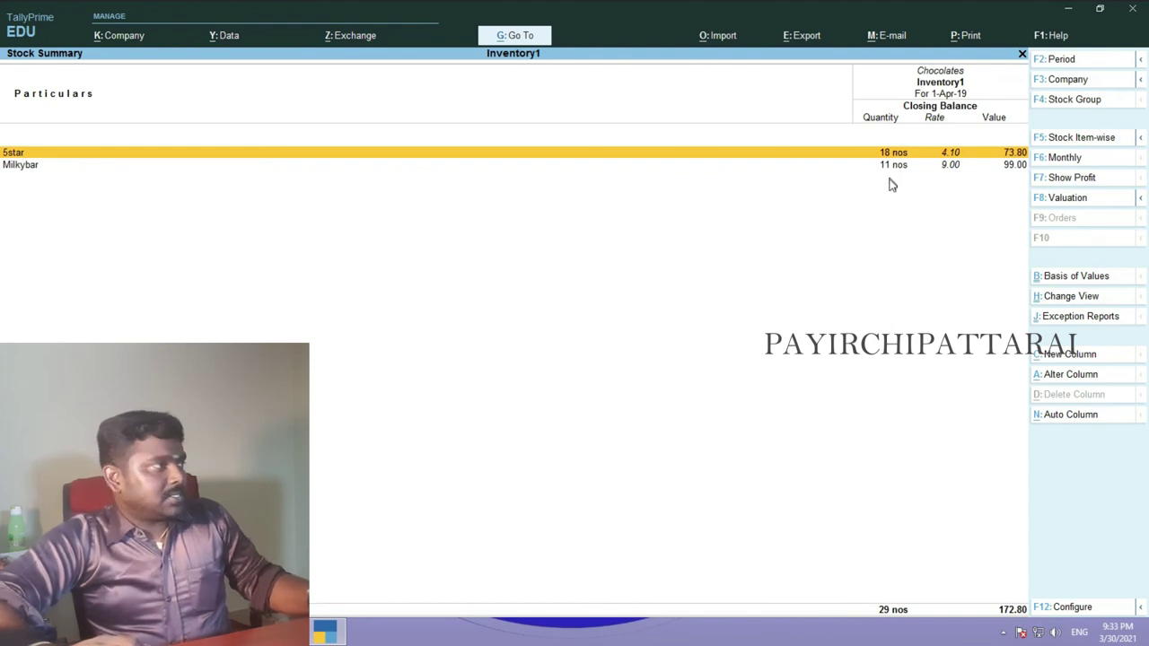
pyautogui.click(314, 631)
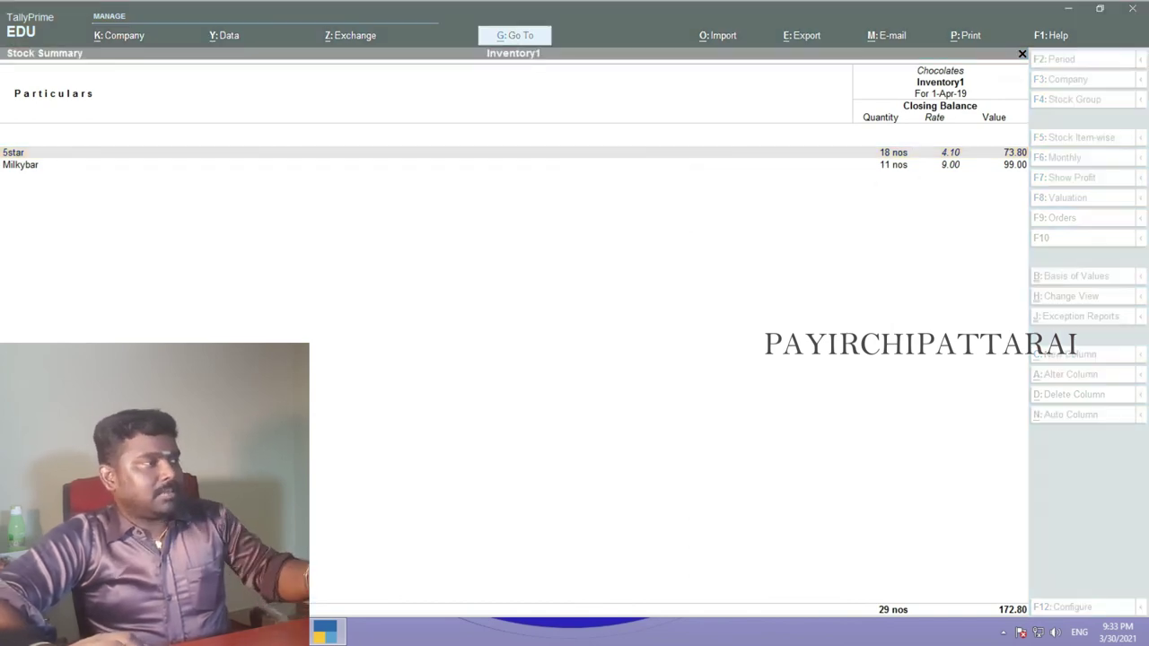
# - Compare the 2.4.2019 chocolate purchase and 16.4.2019 sales tables in Word against Tally
pyautogui.scroll(1, 637, 347)
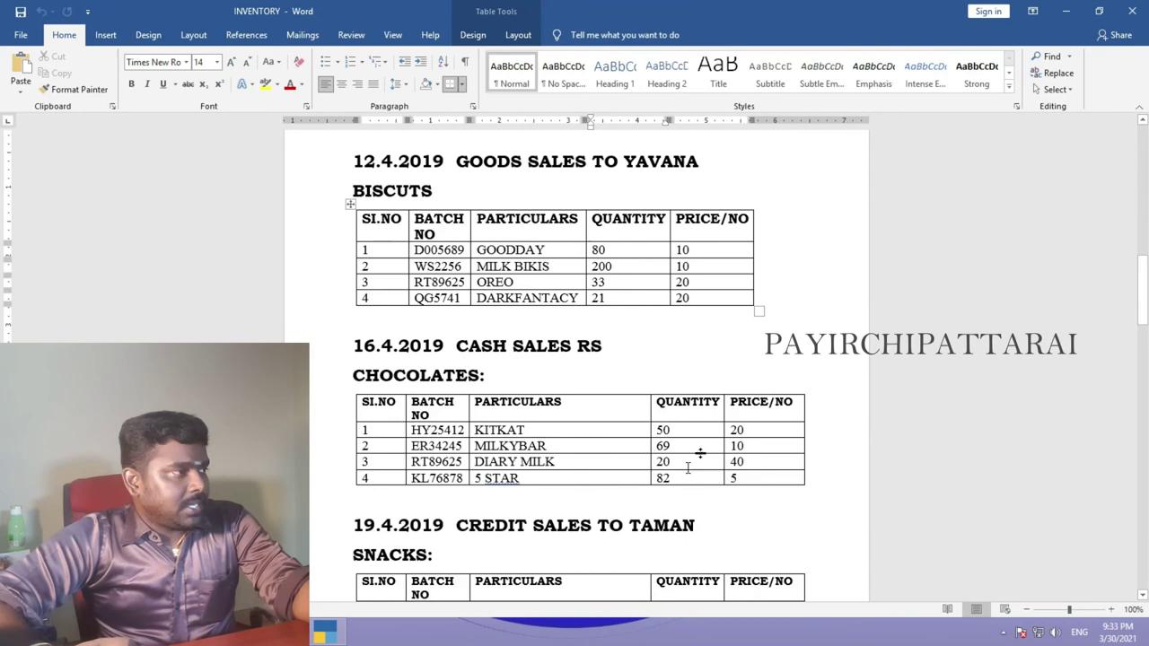
pyautogui.scroll(10, 686, 436)
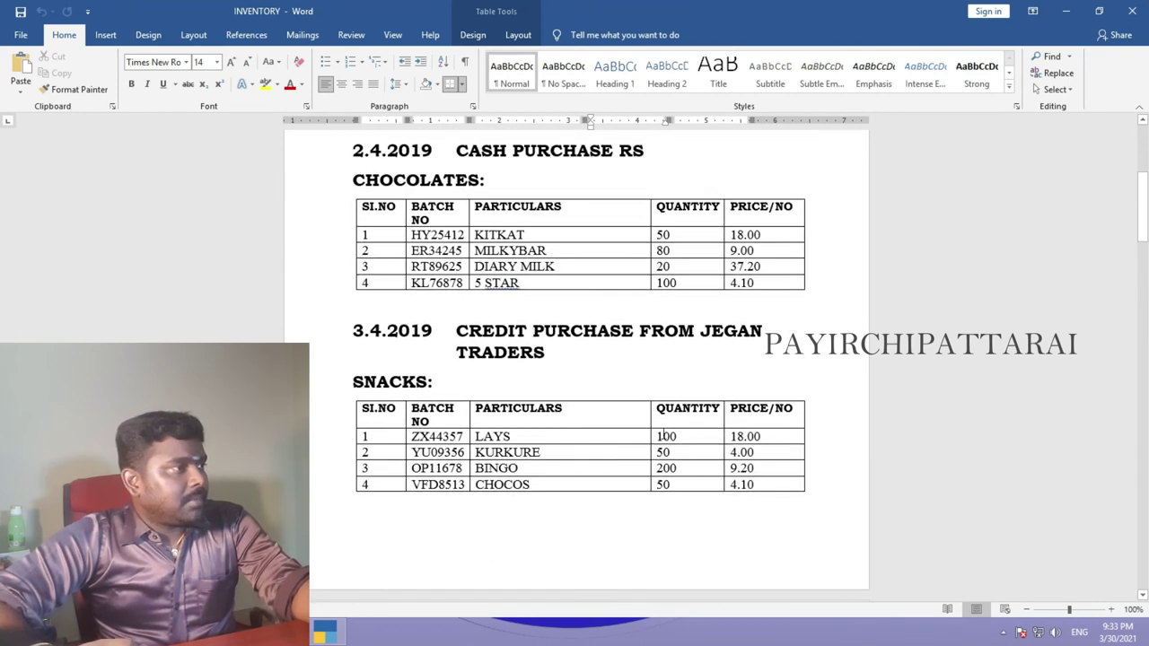
pyautogui.scroll(1, 657, 434)
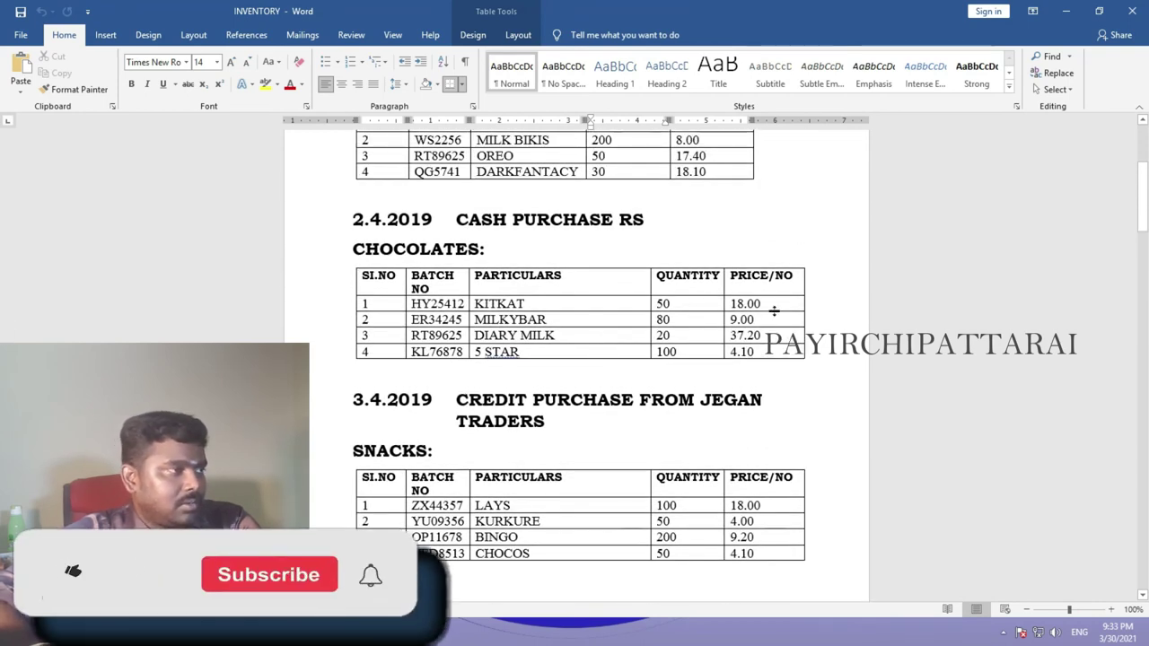
pyautogui.scroll(-8, 661, 400)
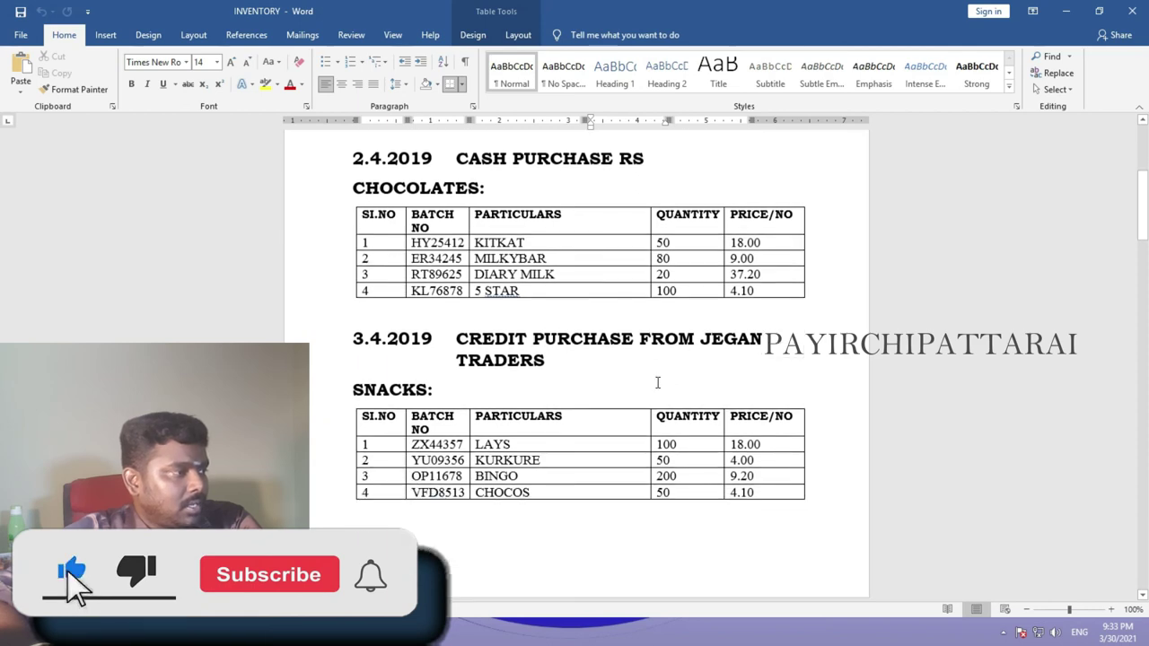
pyautogui.scroll(-3, 657, 382)
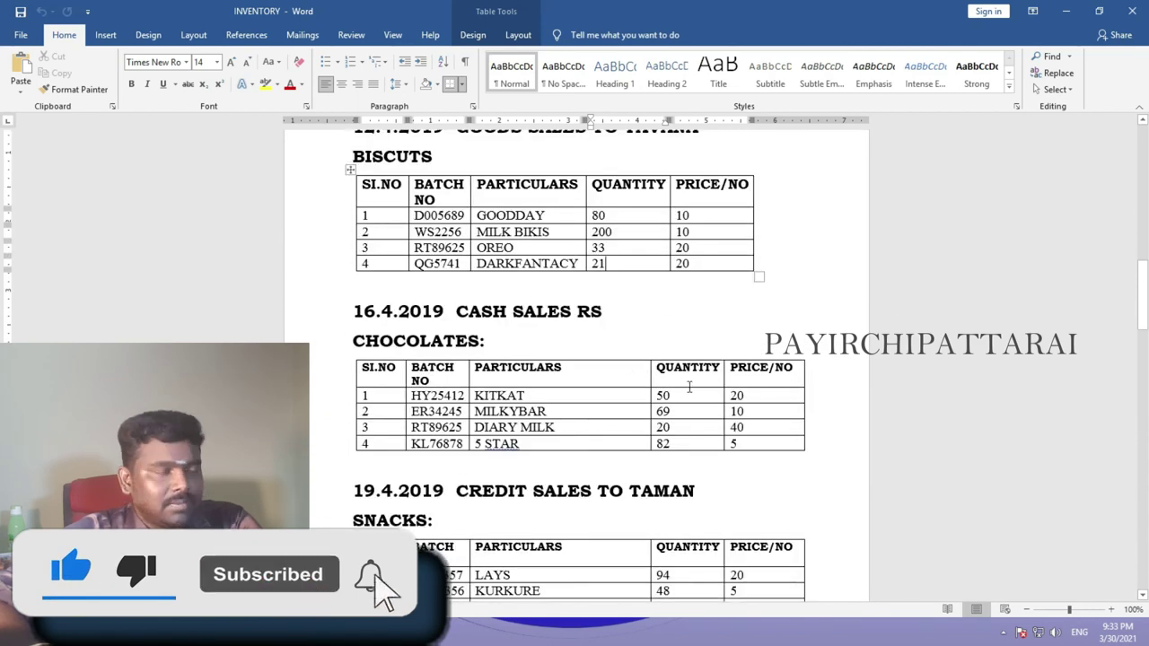
pyautogui.scroll(5, 684, 395)
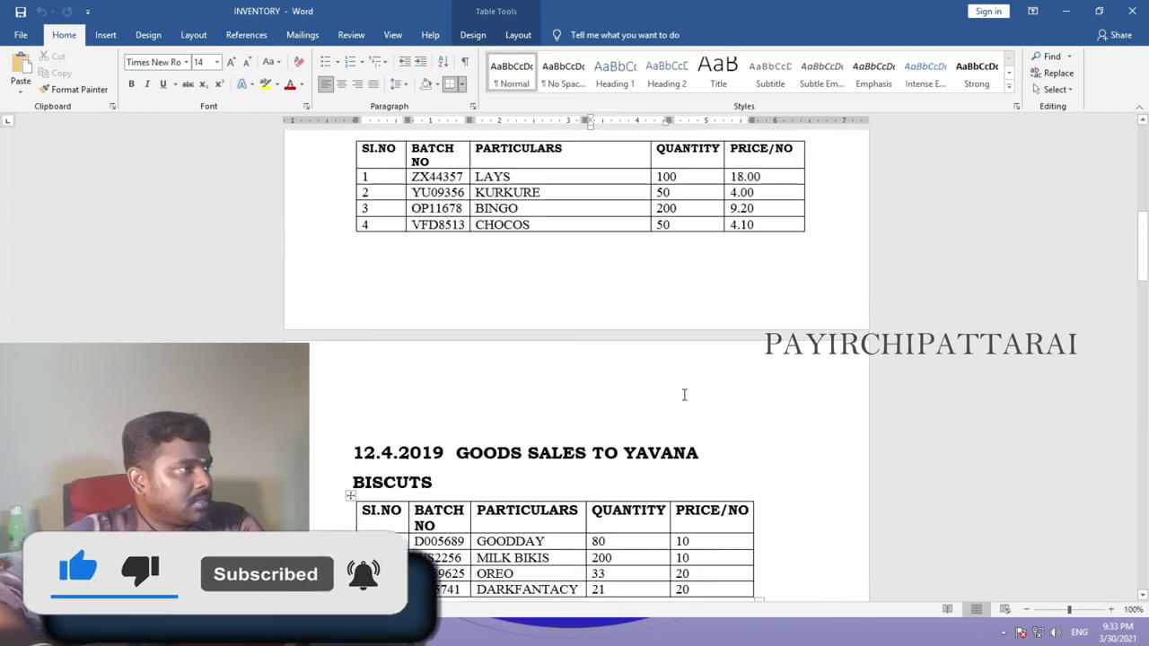
pyautogui.scroll(2, 684, 395)
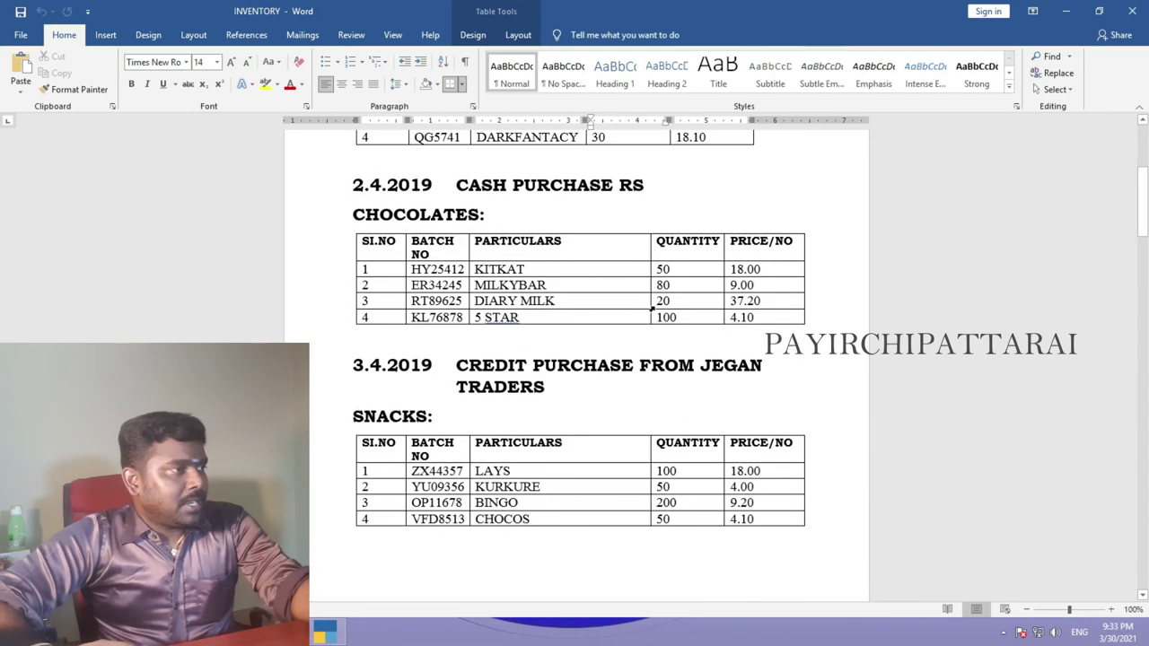
pyautogui.scroll(-5, 646, 386)
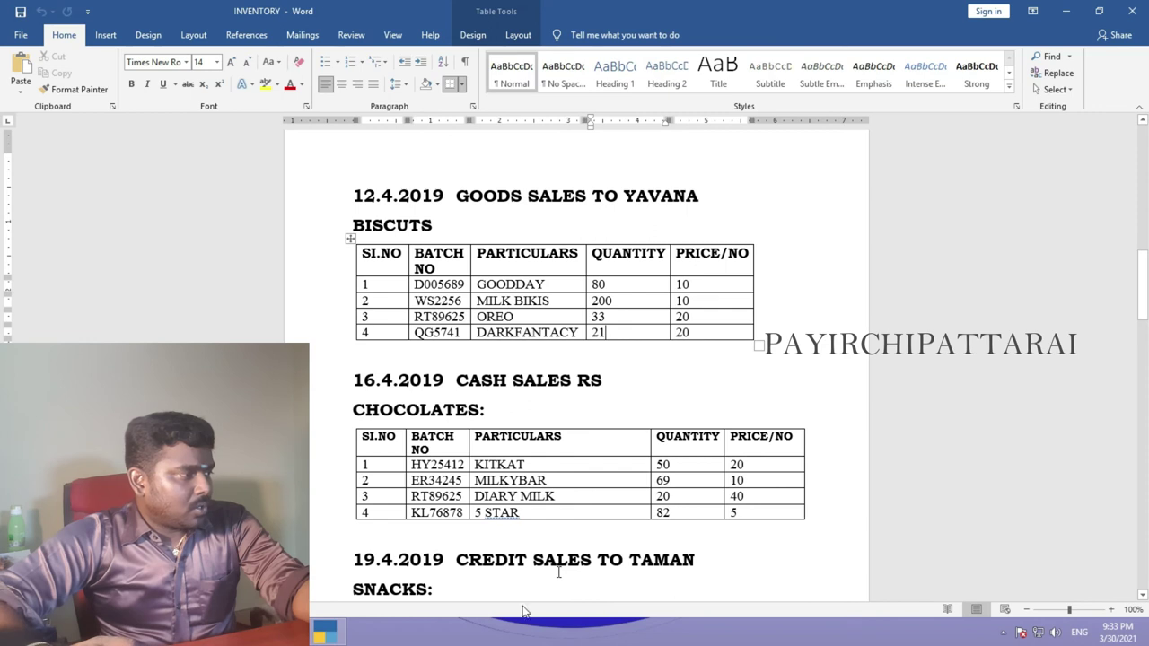
pyautogui.click(332, 639)
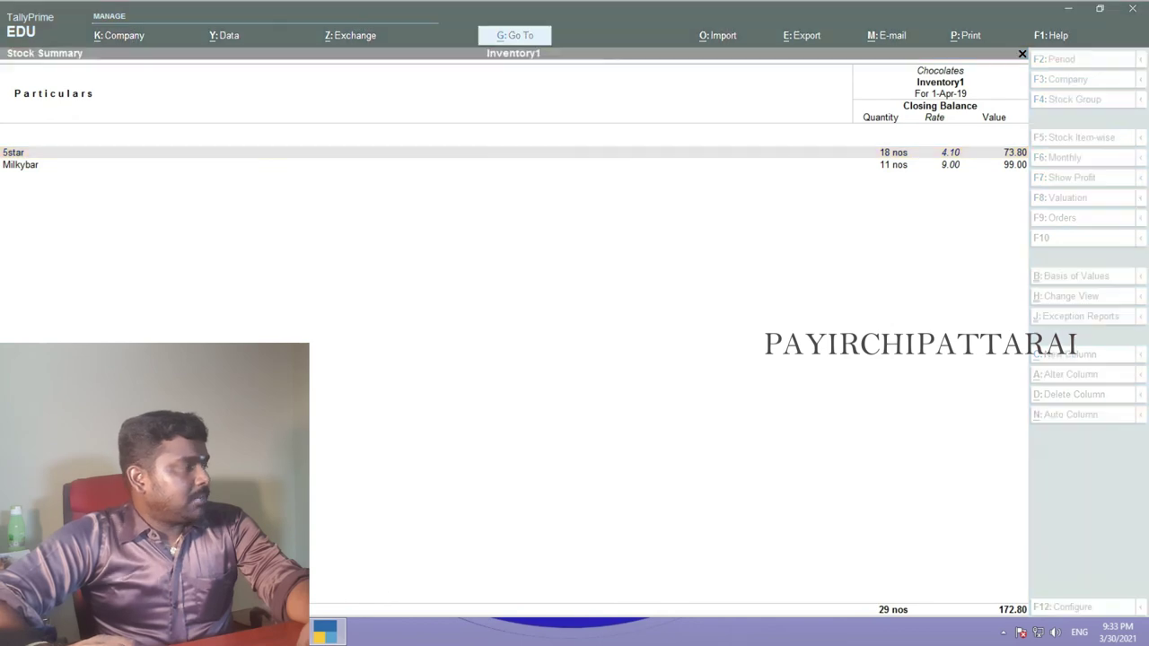
# - Point out the 5 STAR sales quantity of 82, then return to Tally's Chocolates stock list
pyautogui.click(336, 633)
pyautogui.scroll(10, 589, 325)
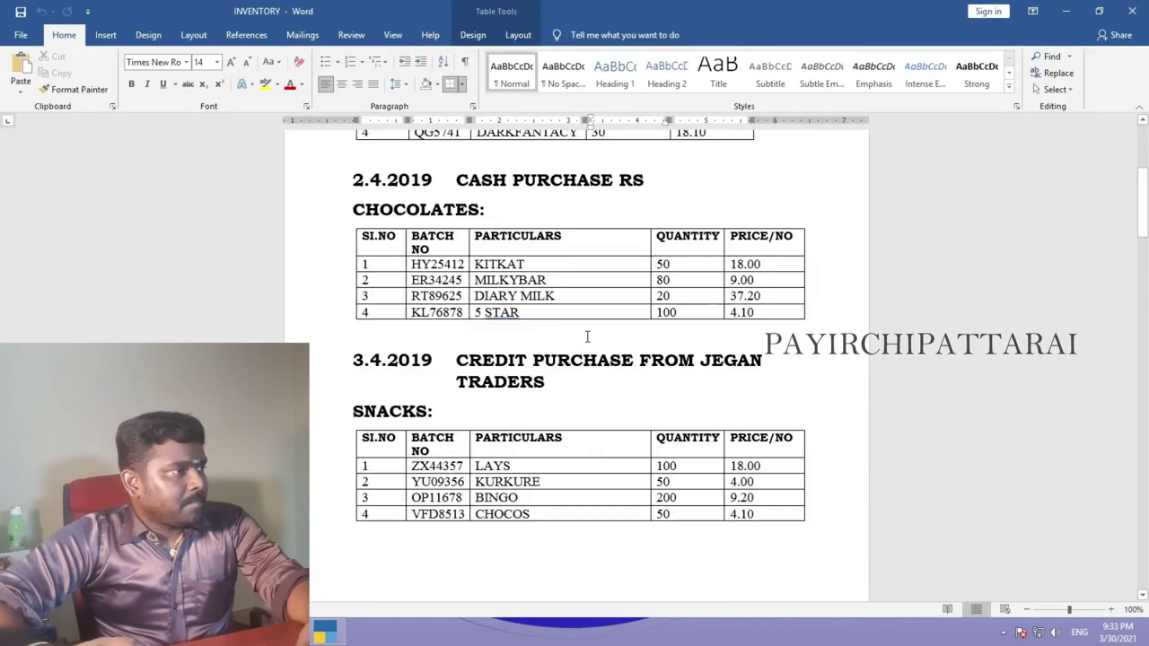
pyautogui.scroll(-15, 678, 355)
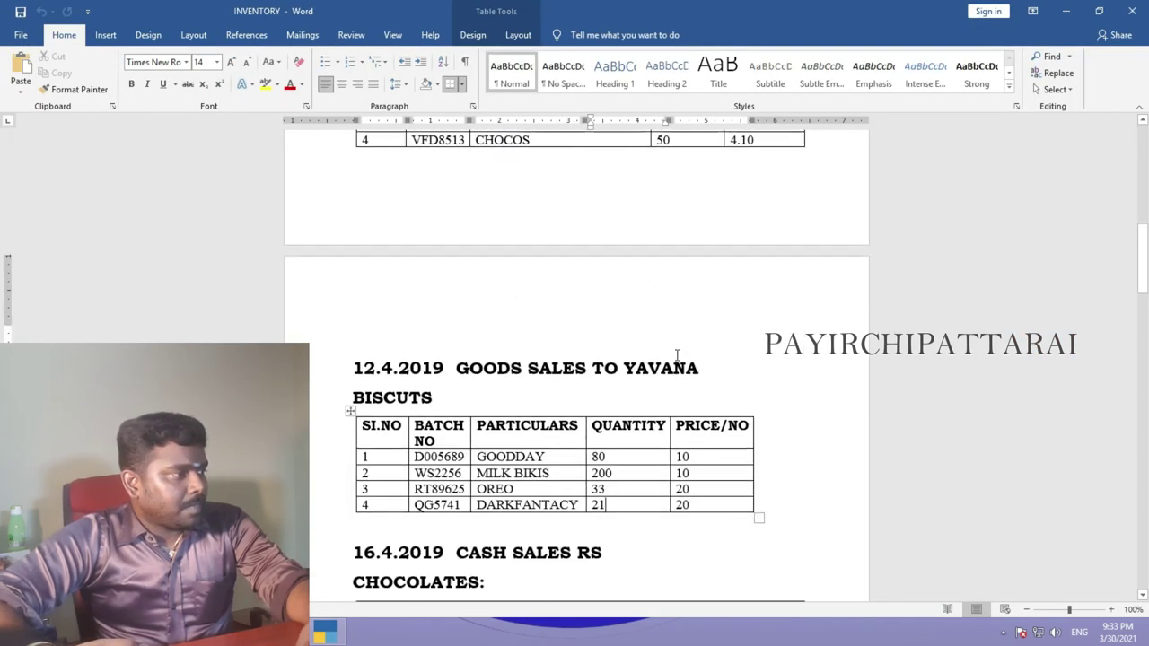
pyautogui.click(670, 444)
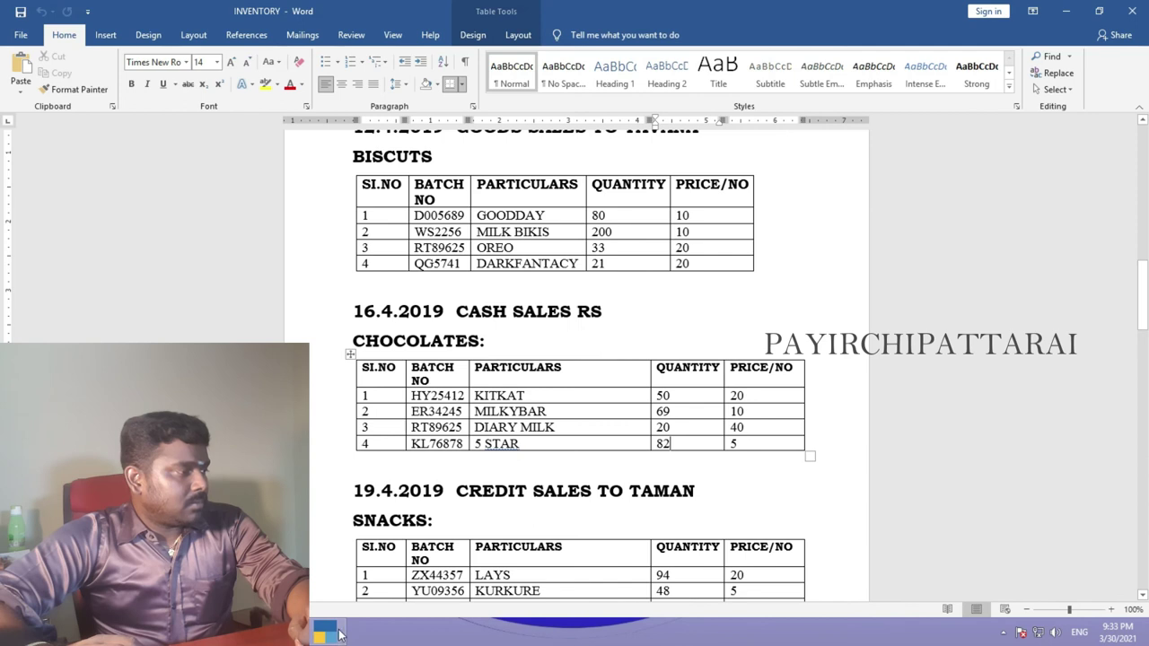
pyautogui.moveTo(328, 640)
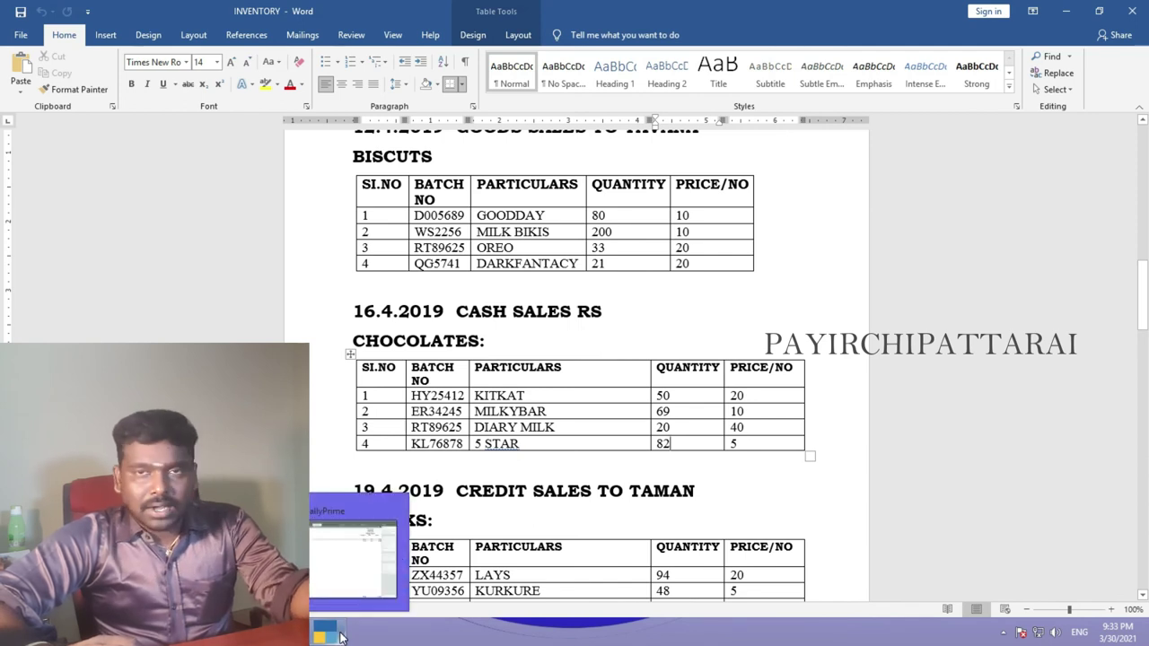
pyautogui.click(339, 637)
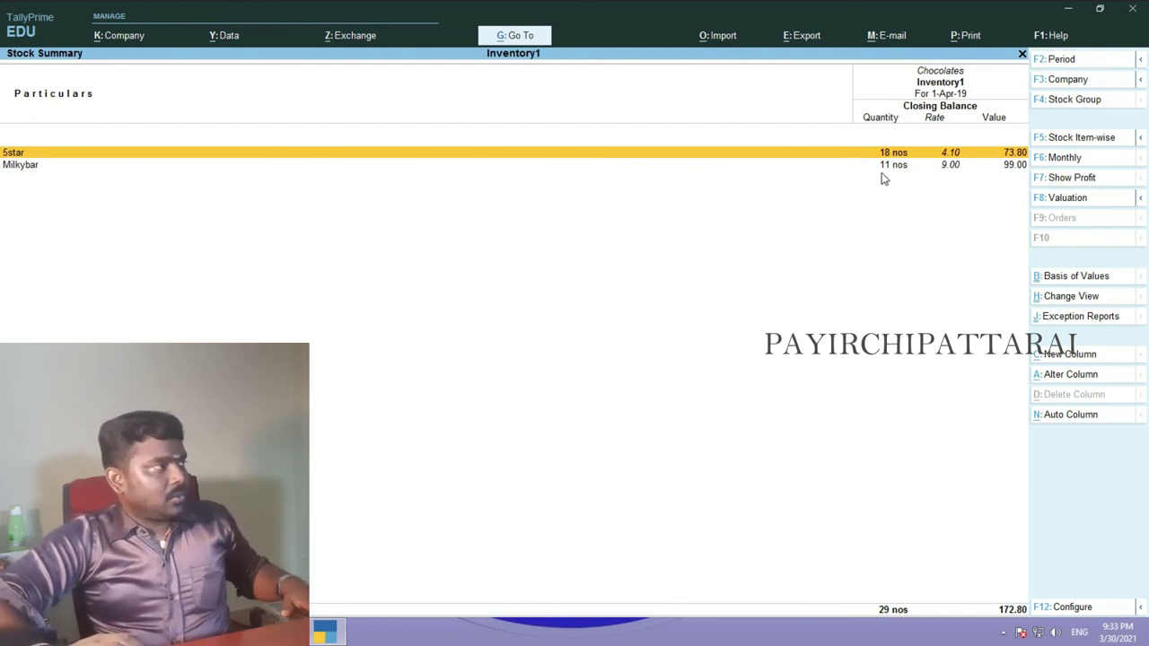
# - Open the Snacks group's closing stock (138 nos worth 1,108.00) and select the Chocos row
pyautogui.press('Escape')
pyautogui.press('Down')
pyautogui.press('Return')
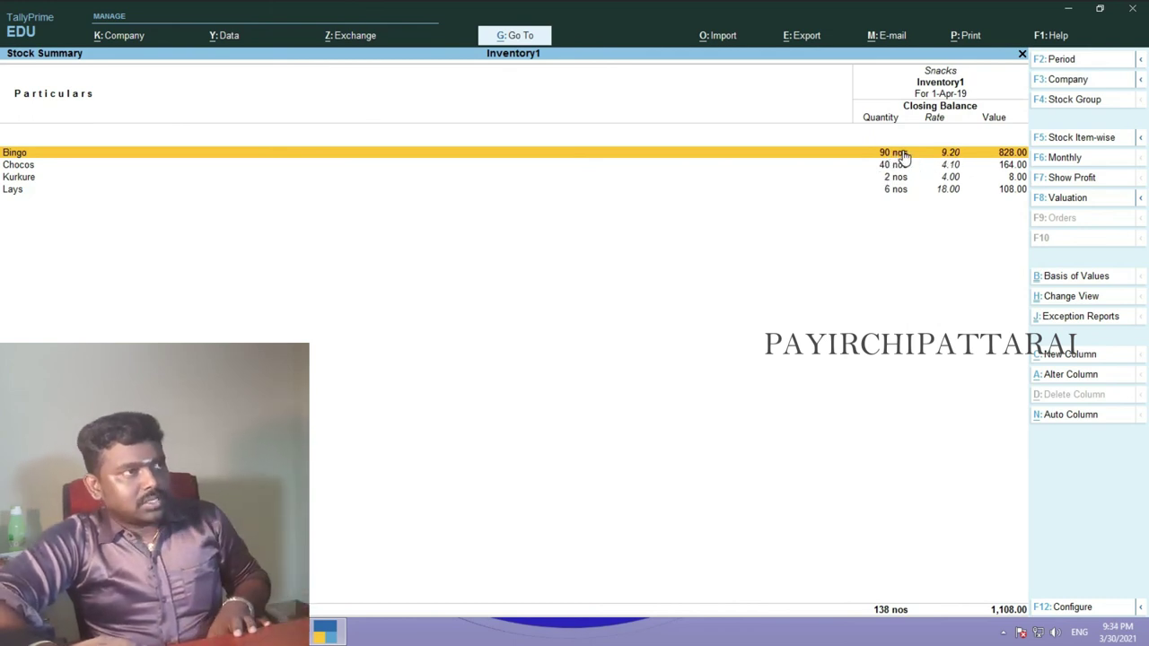
pyautogui.click(893, 167)
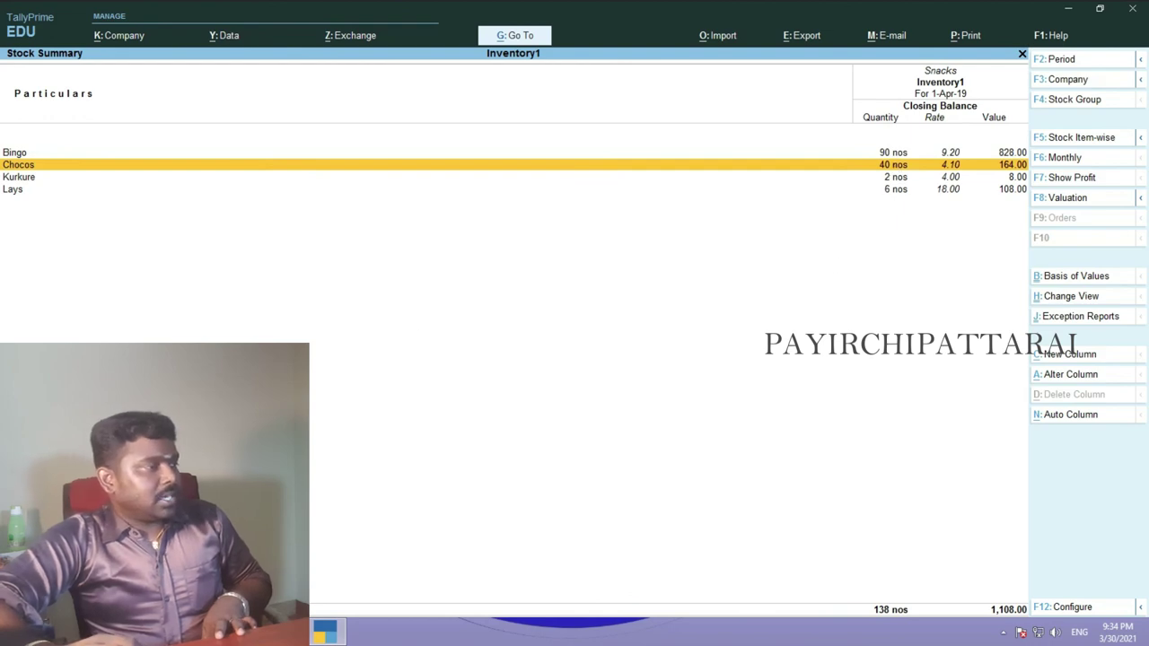
pyautogui.hotkey('alt', 'Tab')
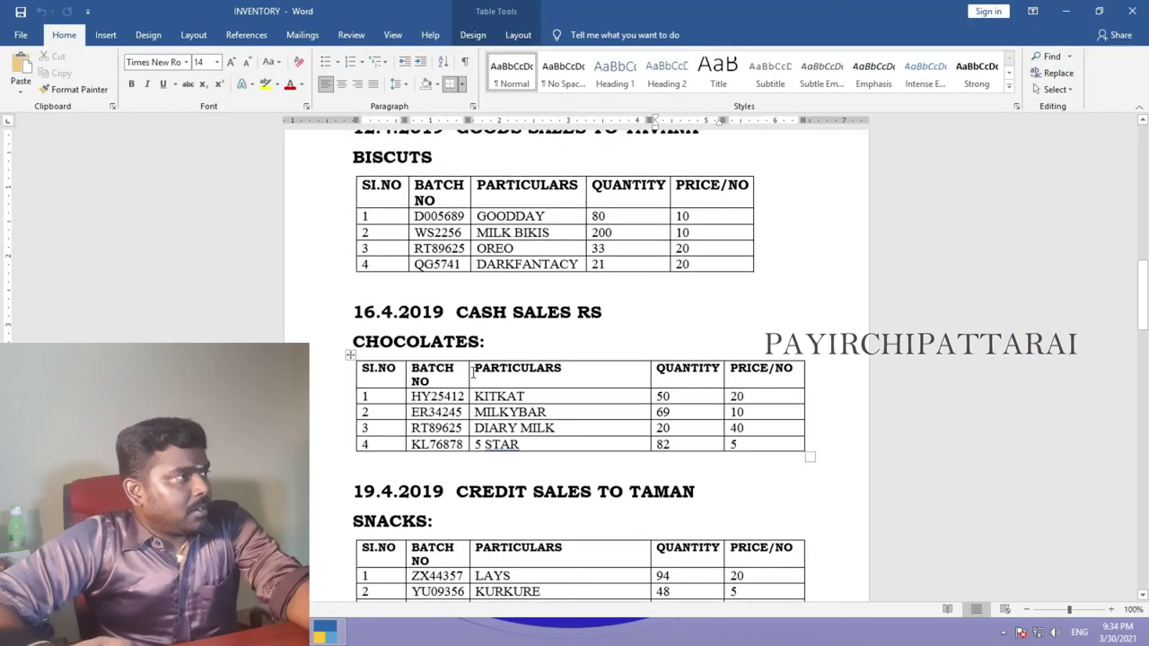
# - Mark CHOCOS sales of 10 and purchases of 50 in Word, matching Tally's Chocos closing of 40
pyautogui.scroll(10, 473, 373)
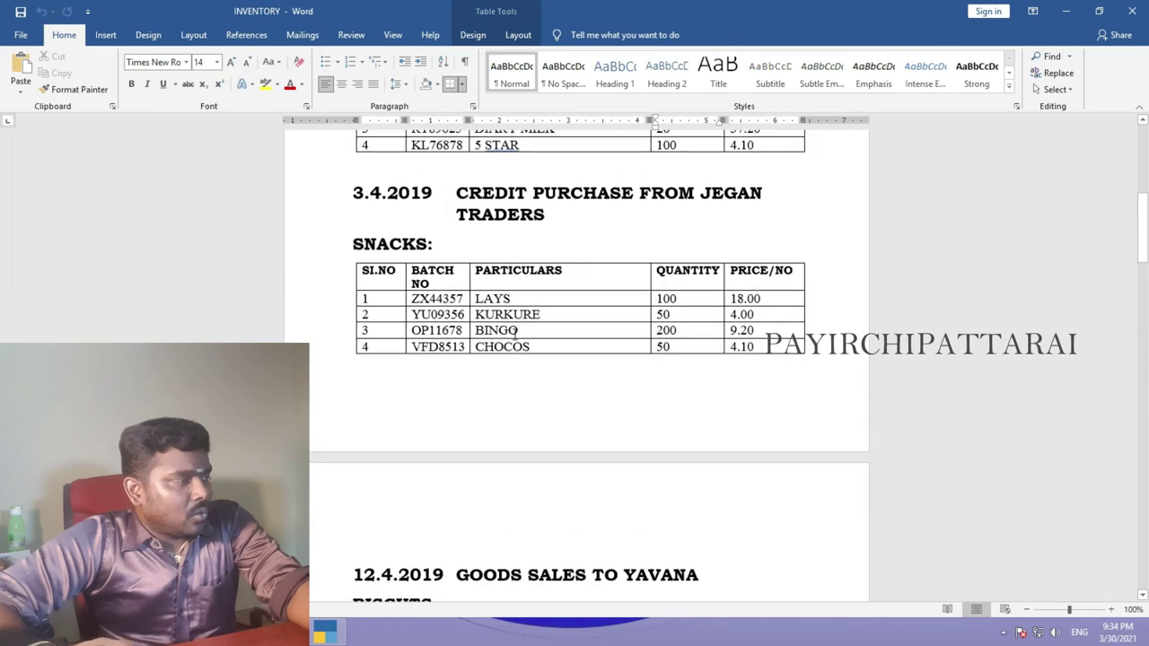
pyautogui.scroll(-10, 516, 334)
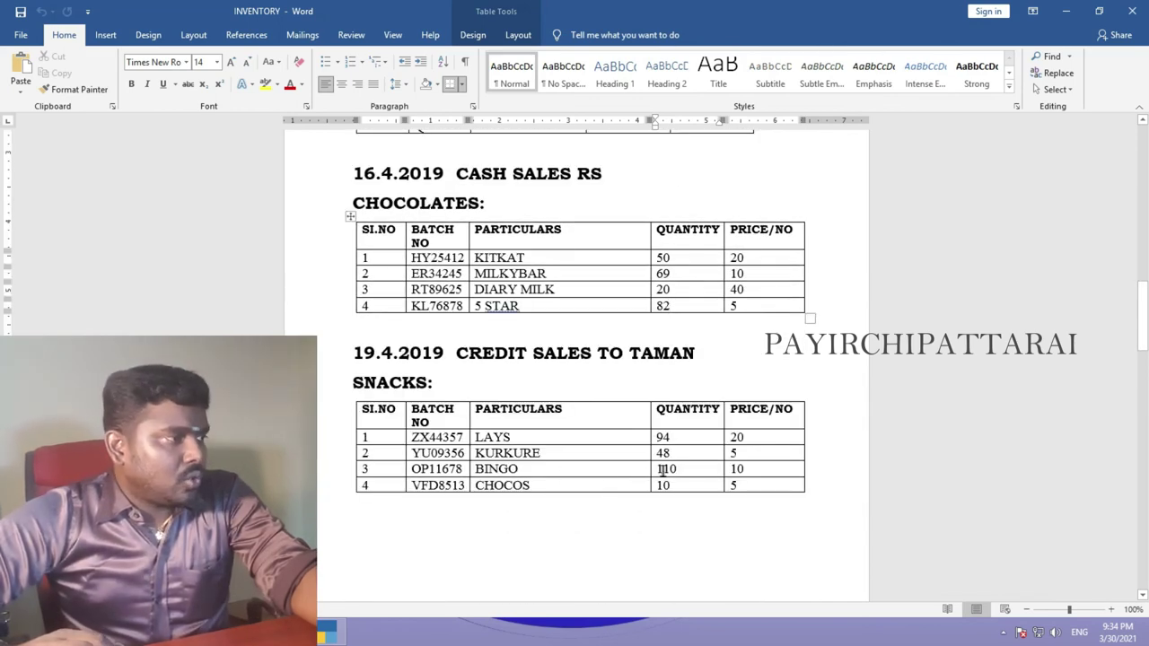
pyautogui.click(322, 634)
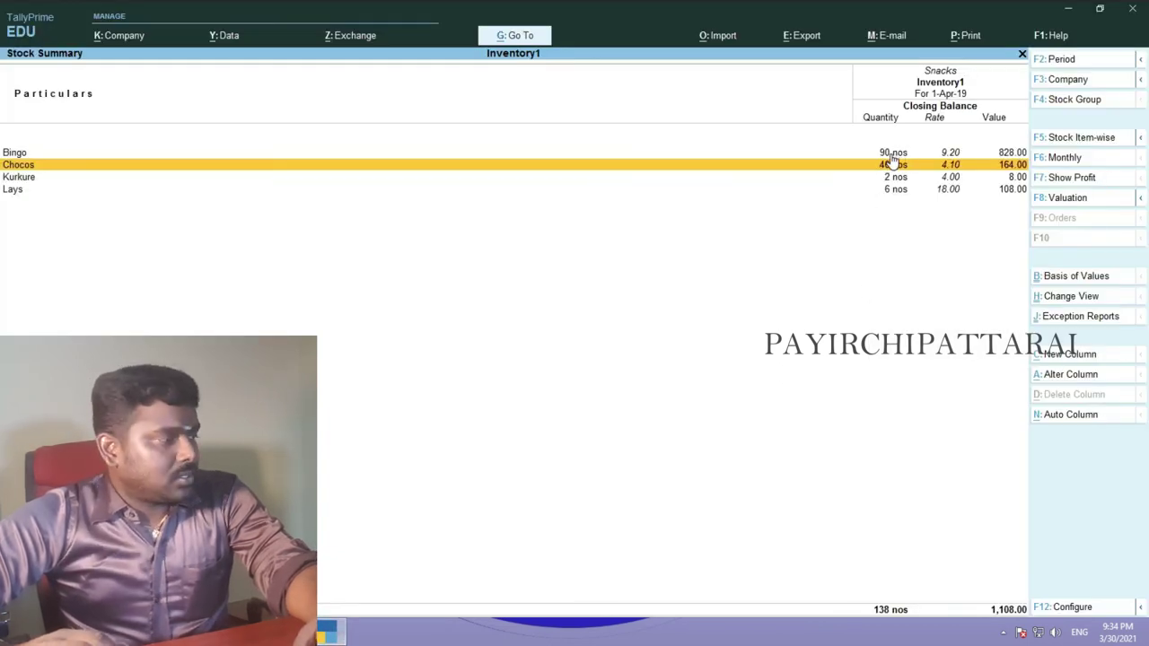
pyautogui.click(332, 640)
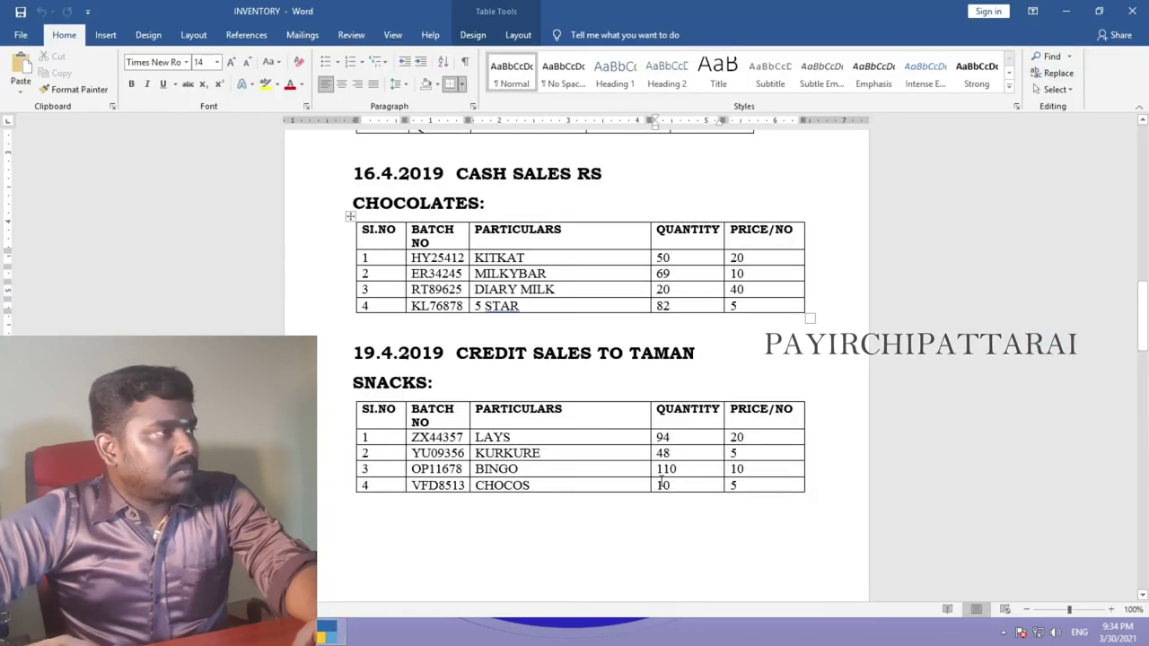
pyautogui.moveTo(671, 485); pyautogui.dragTo(646, 485)
pyautogui.scroll(12, 646, 485)
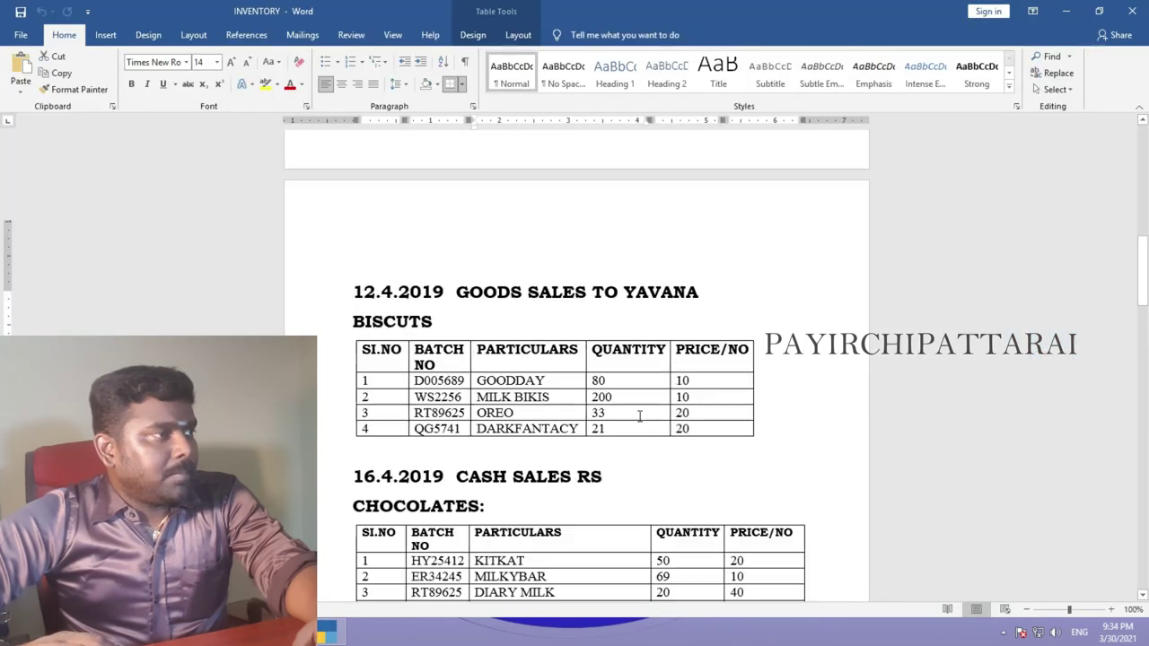
pyautogui.moveTo(682, 277); pyautogui.dragTo(616, 281)
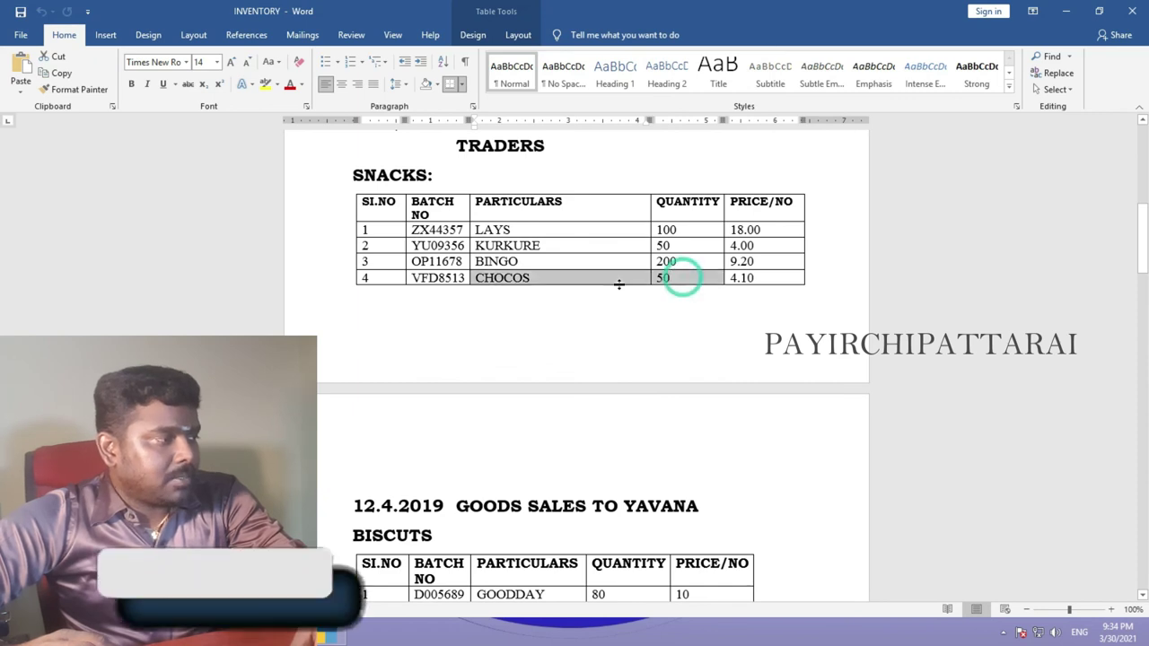
pyautogui.hotkey('alt', 'Tab')
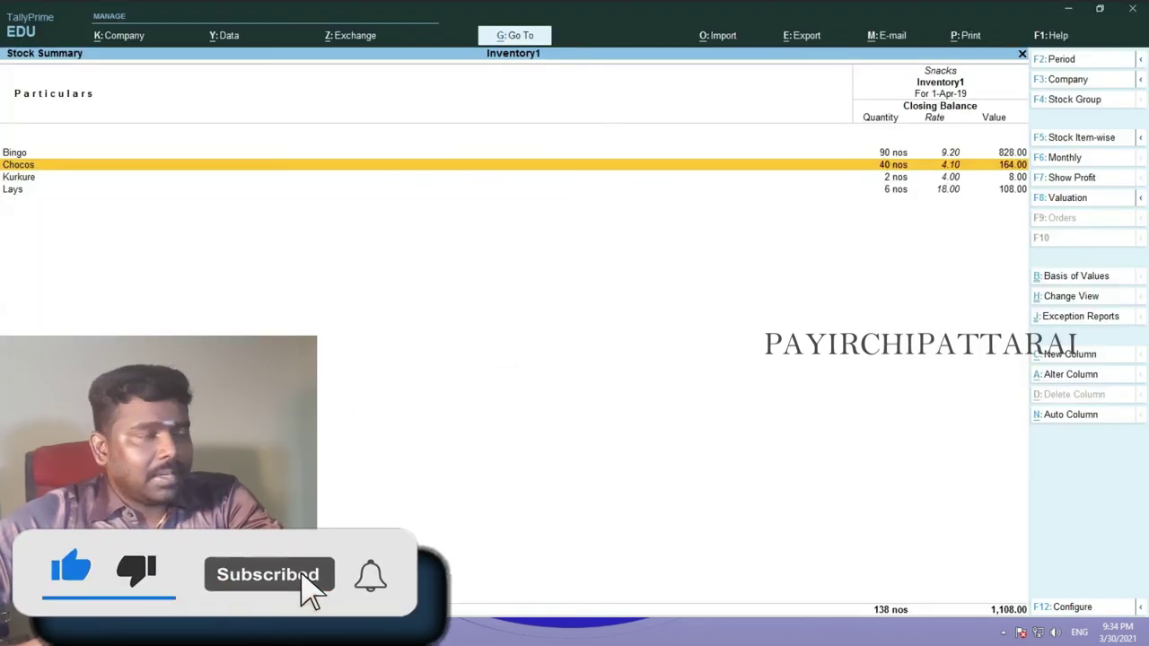
pyautogui.hotkey('alt', 'Tab')
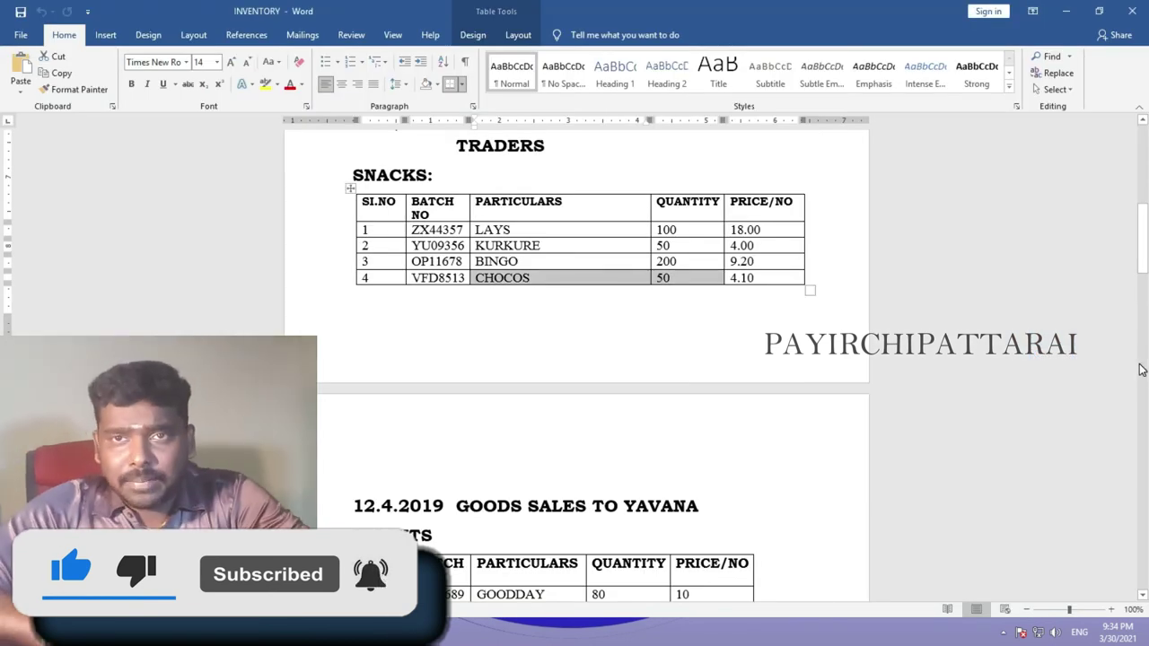